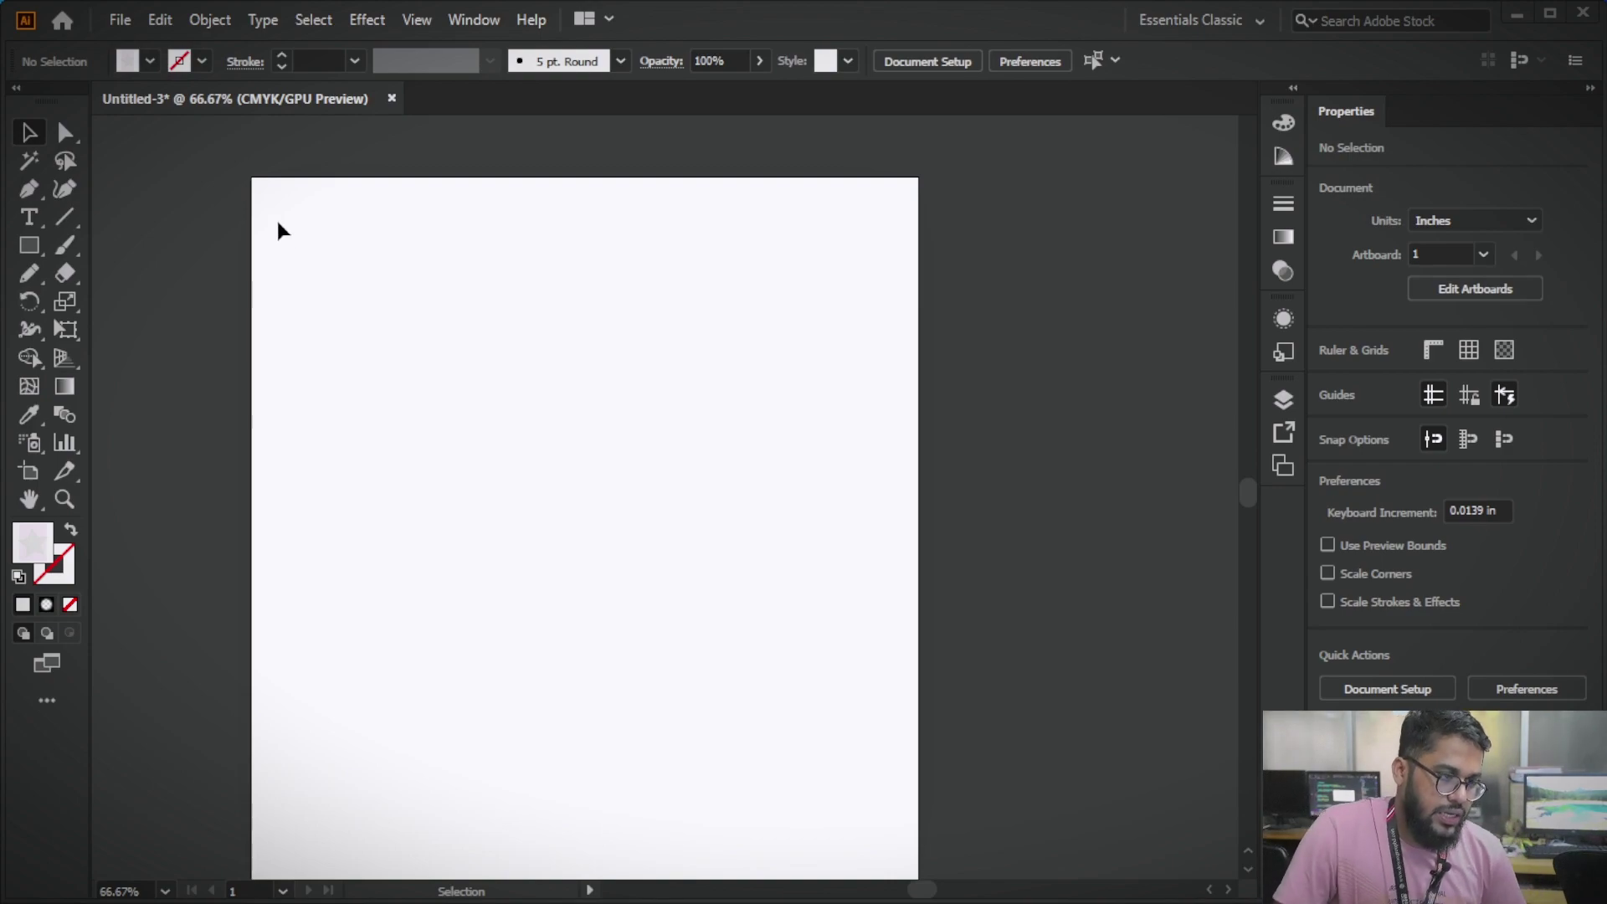
# - Show the Swatches panel as a floating panel, repositioned and resized so every swatch row shows
pyautogui.click(474, 20)
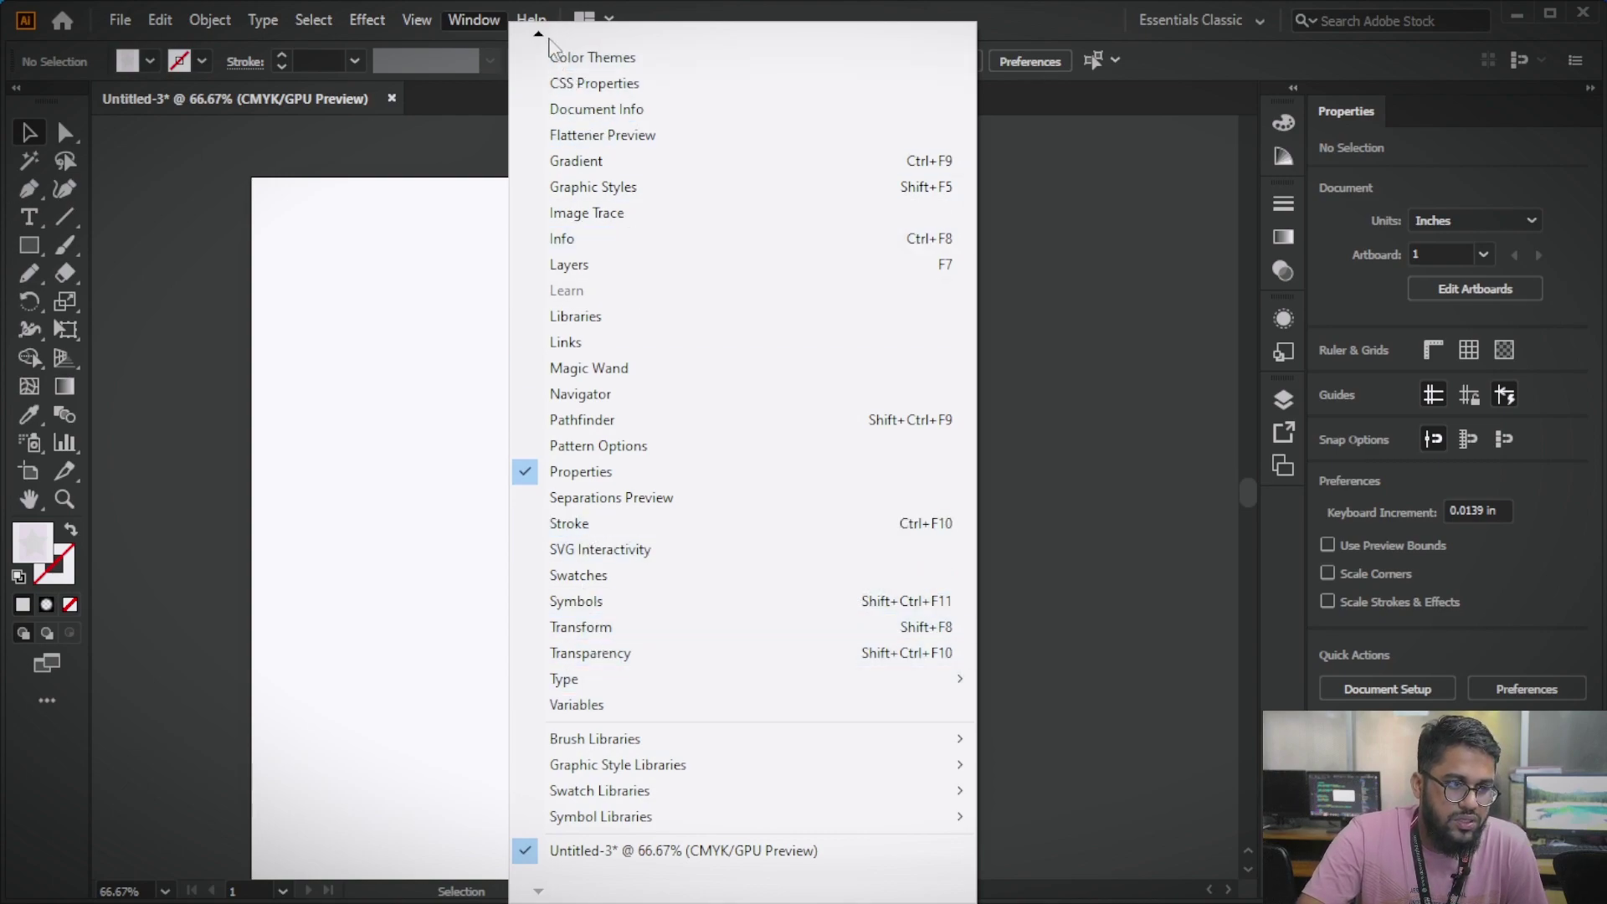
pyautogui.moveTo(538, 32)
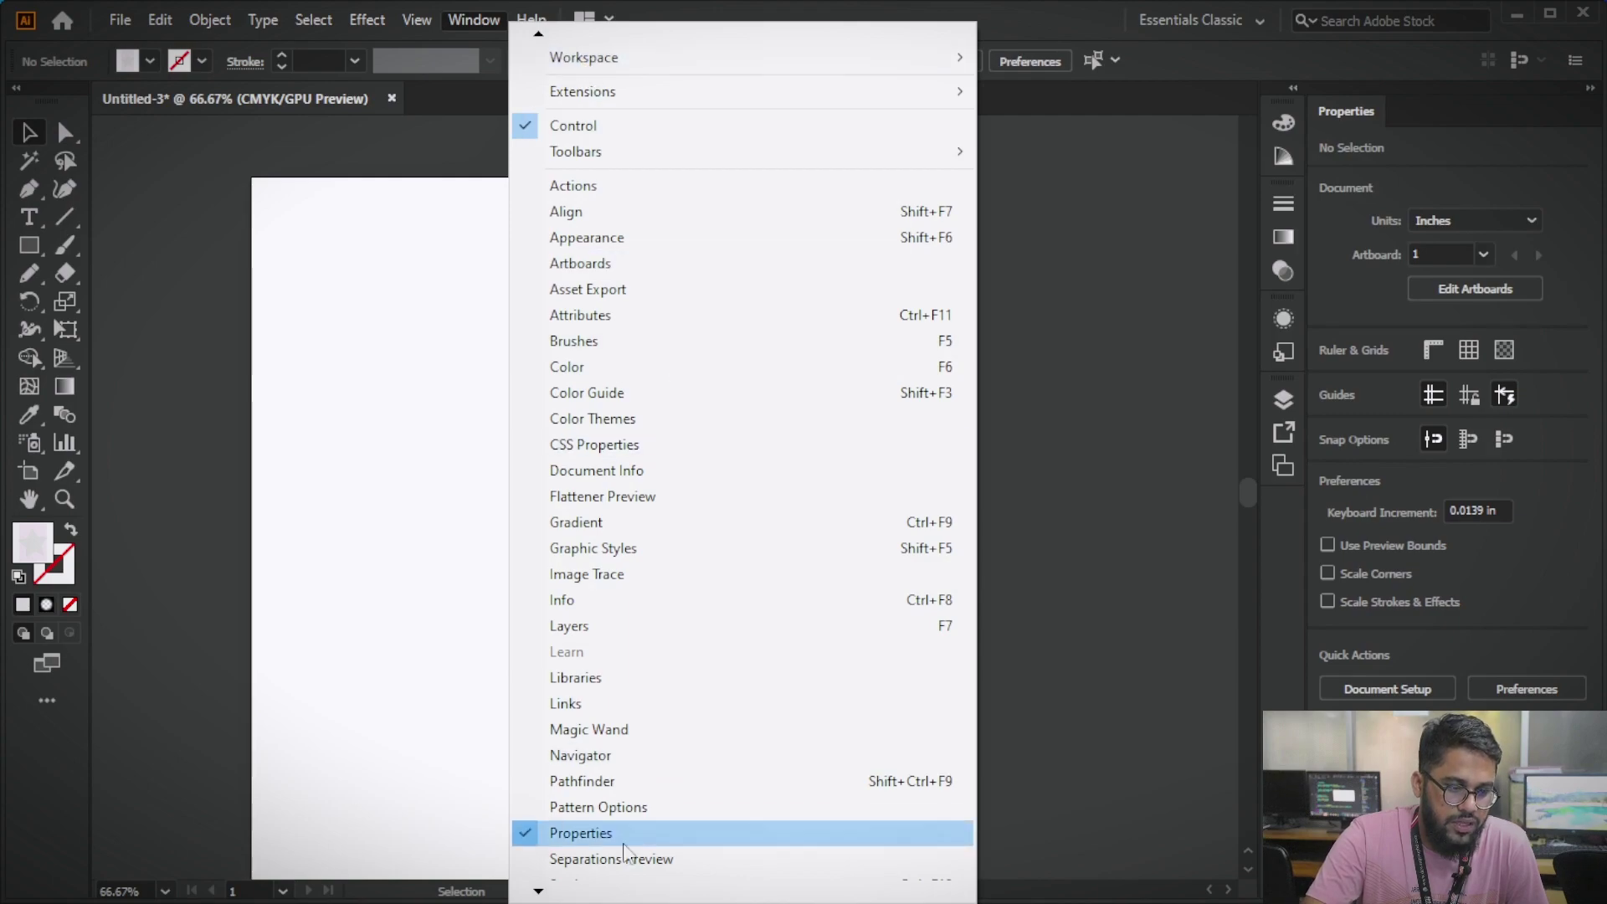
pyautogui.scroll(-3, 586, 862)
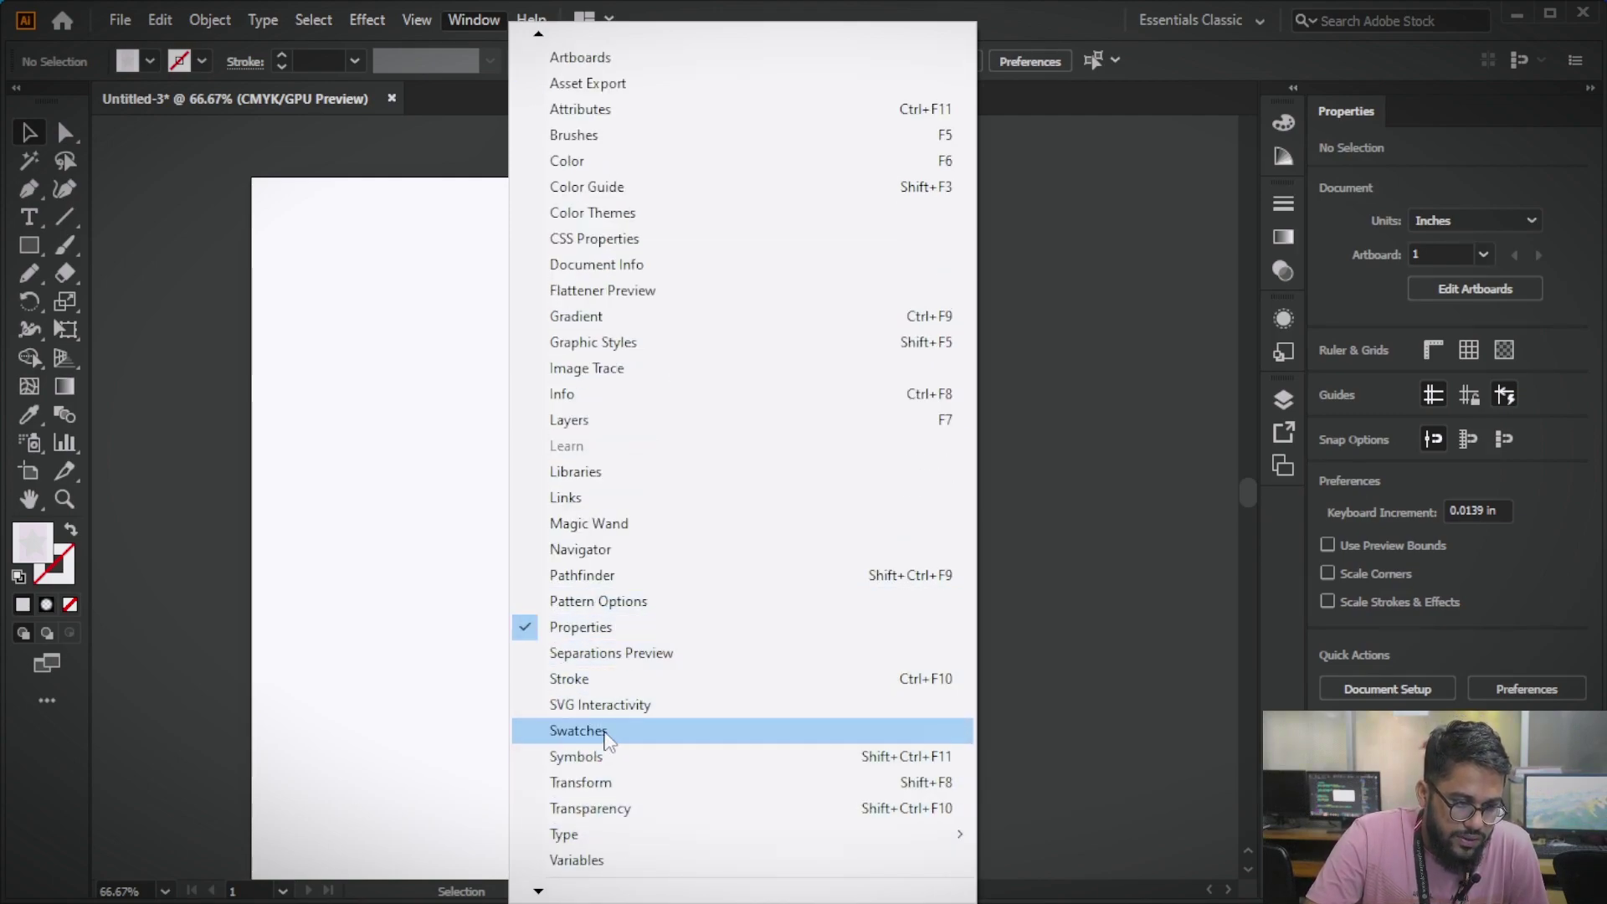
pyautogui.click(606, 738)
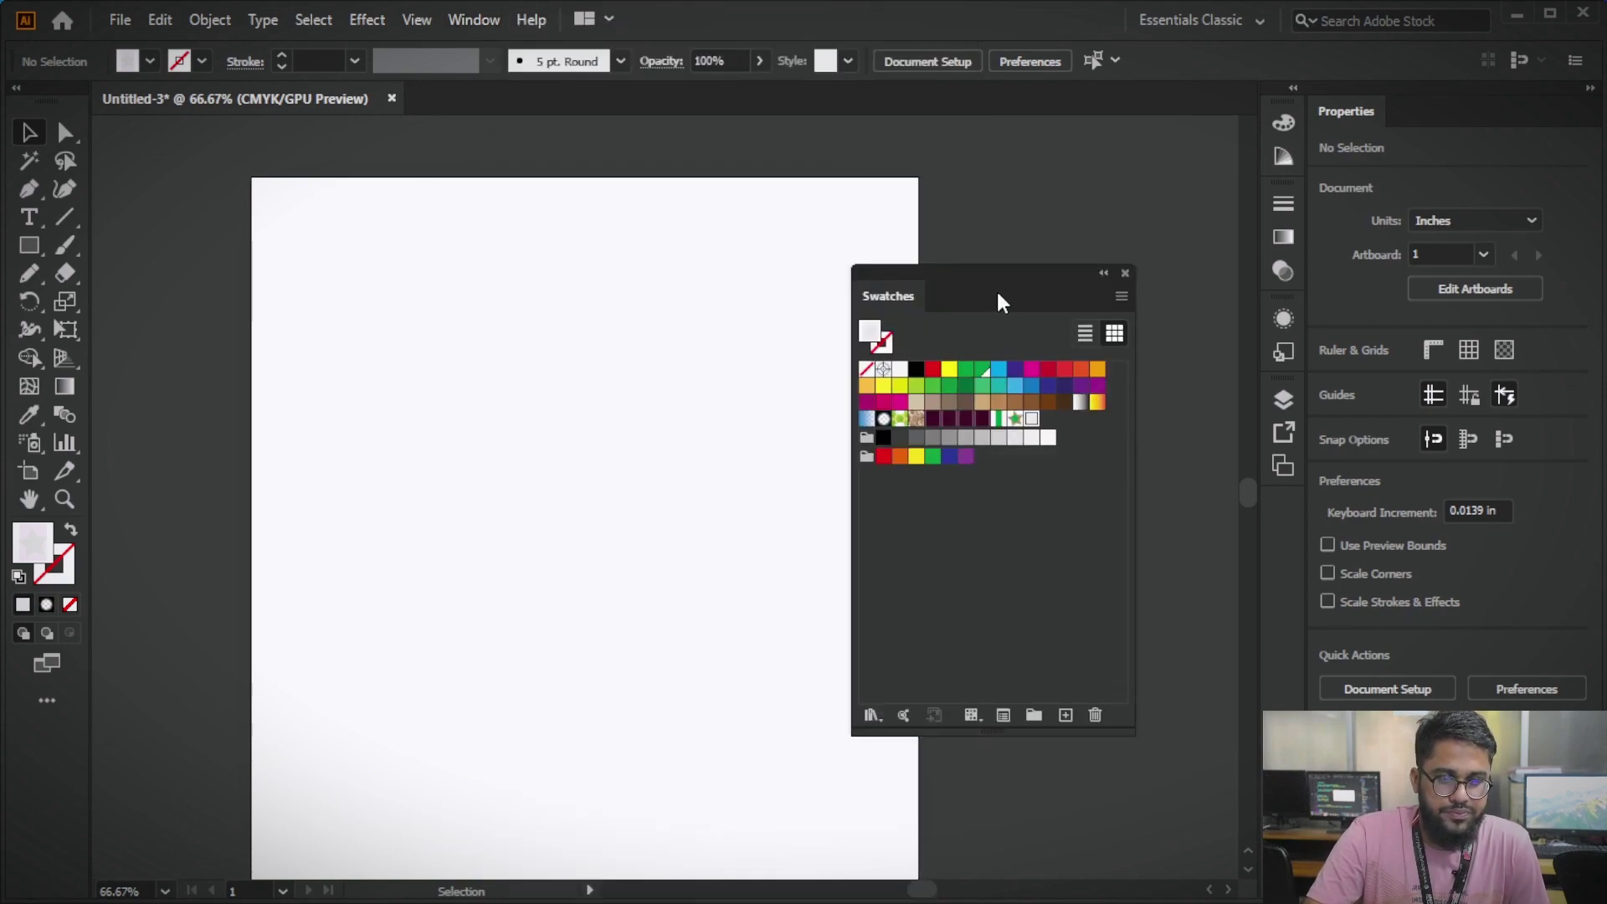
pyautogui.moveTo(1002, 303); pyautogui.dragTo(1033, 199)
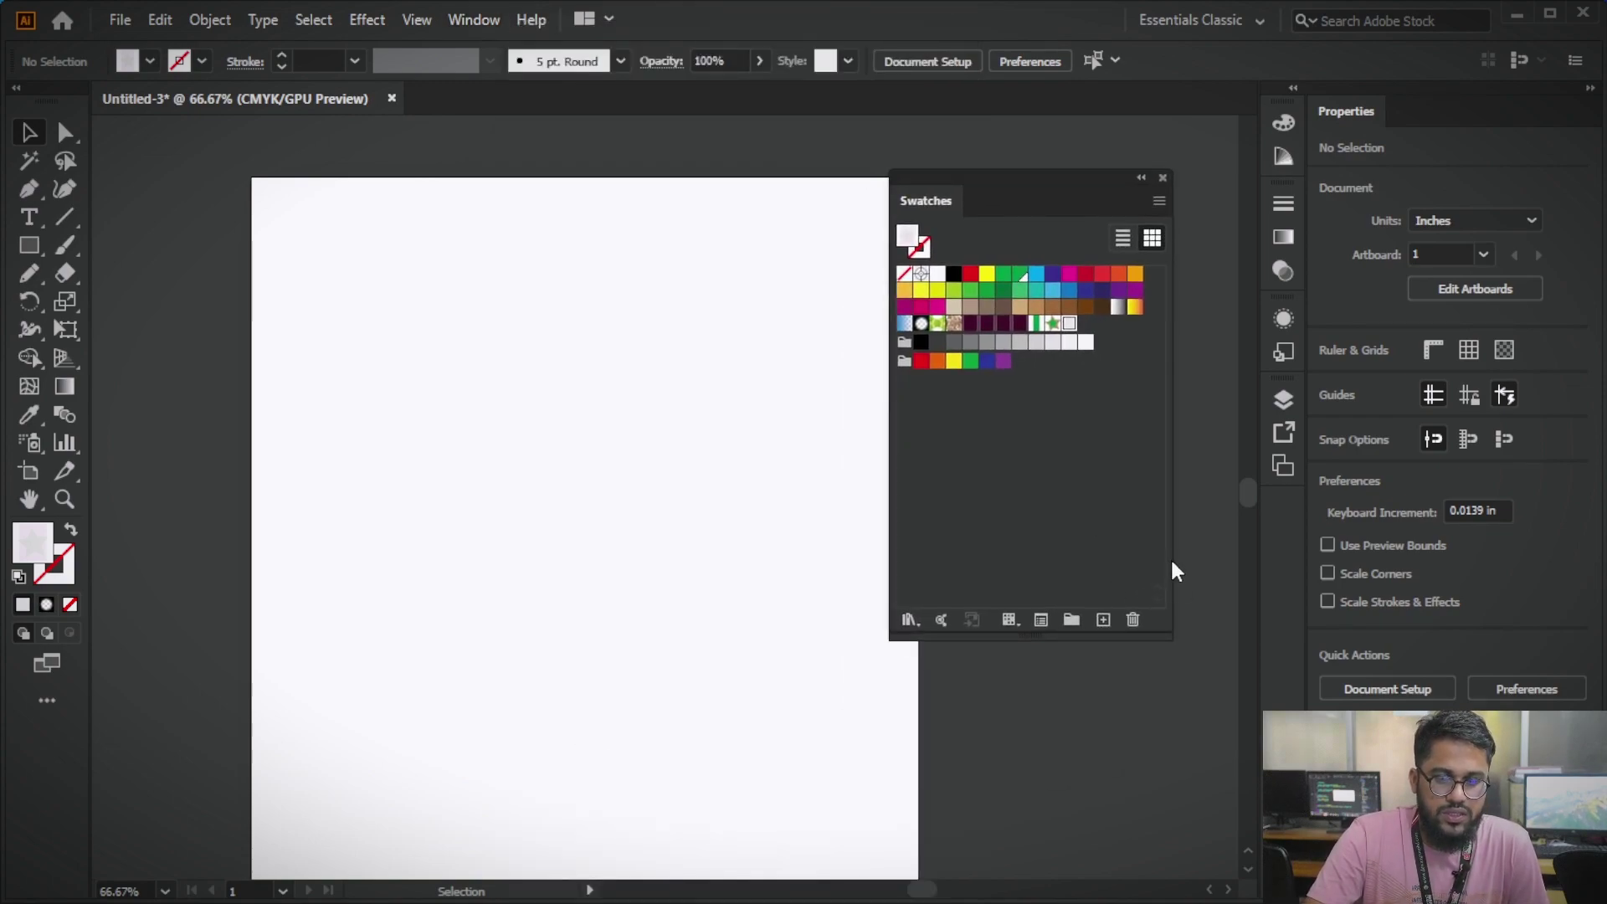
pyautogui.moveTo(1173, 571); pyautogui.dragTo(1296, 549)
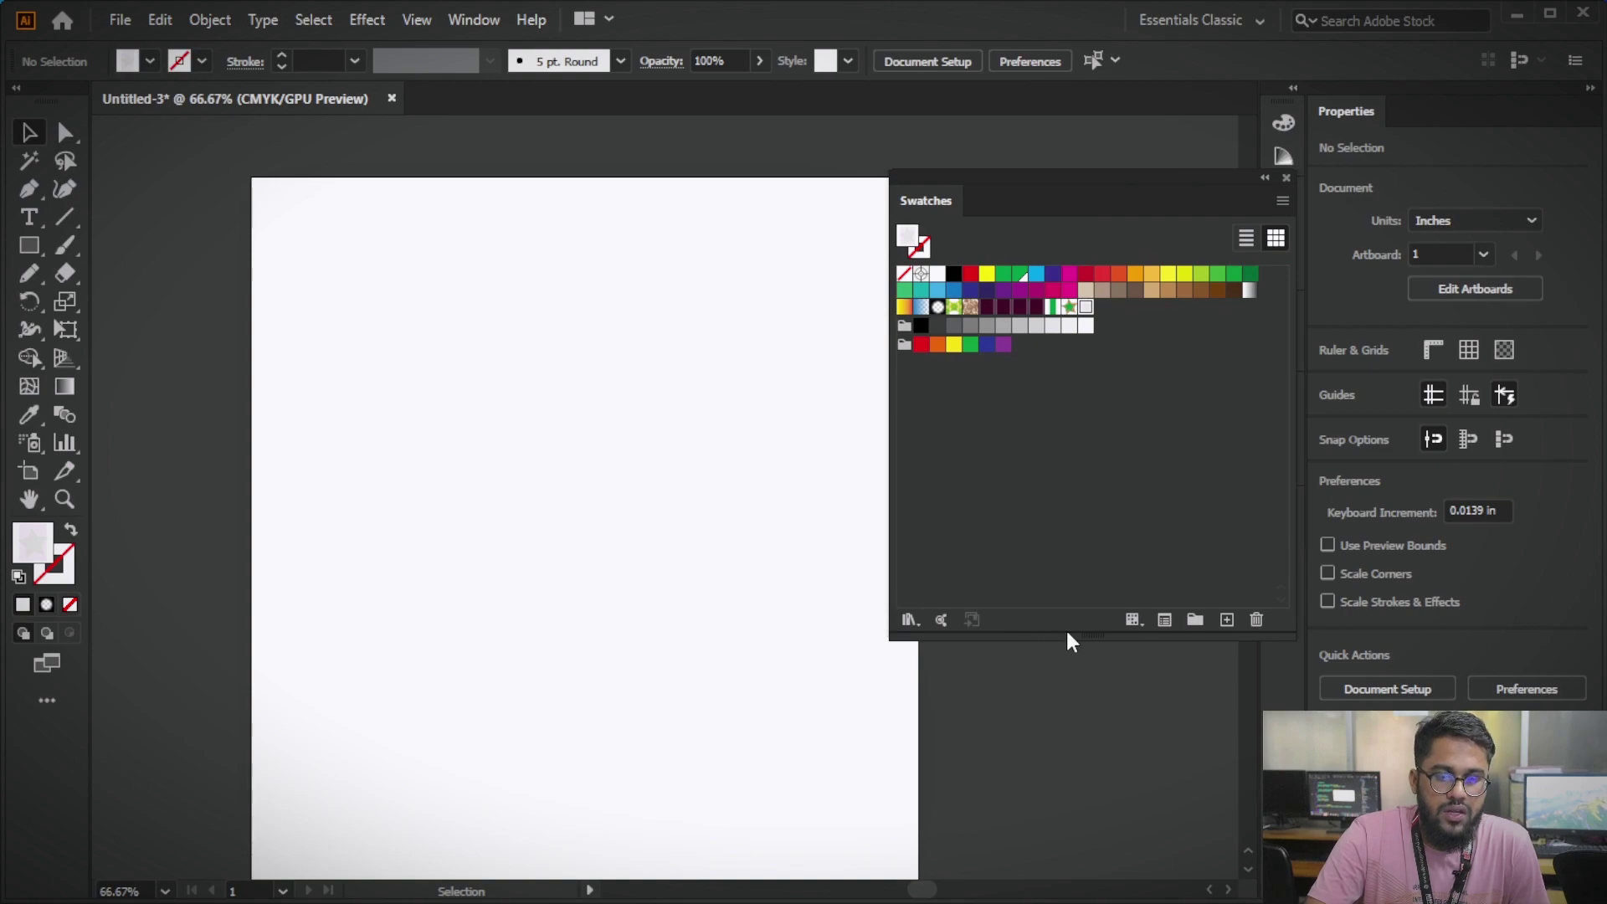
pyautogui.moveTo(1069, 634); pyautogui.dragTo(1069, 742)
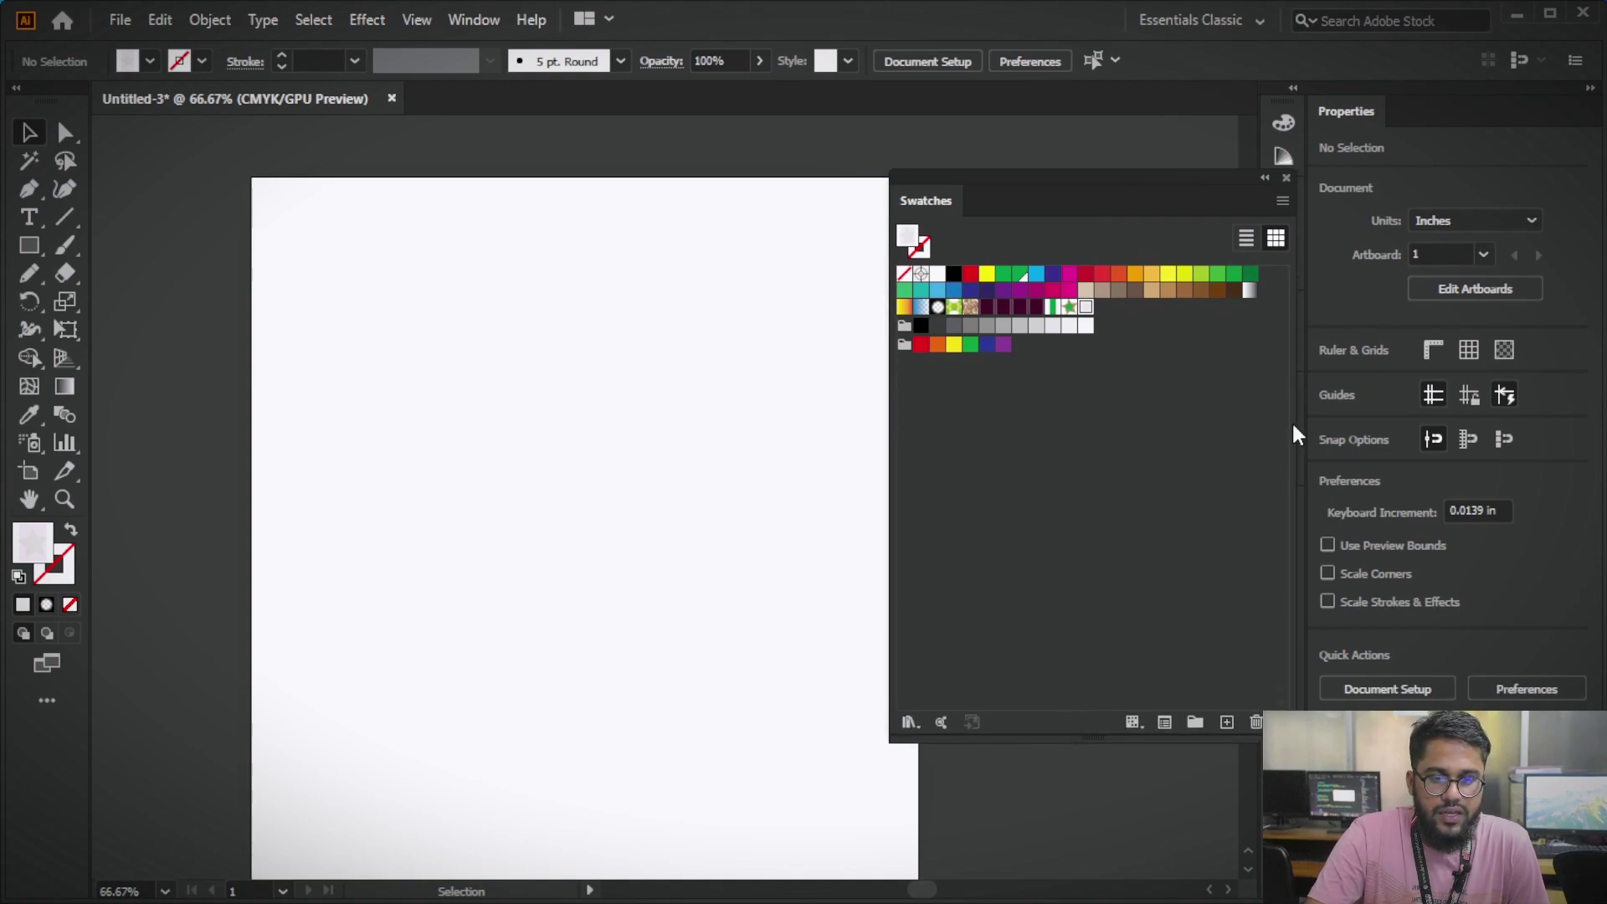
pyautogui.moveTo(1297, 434); pyautogui.dragTo(1158, 431)
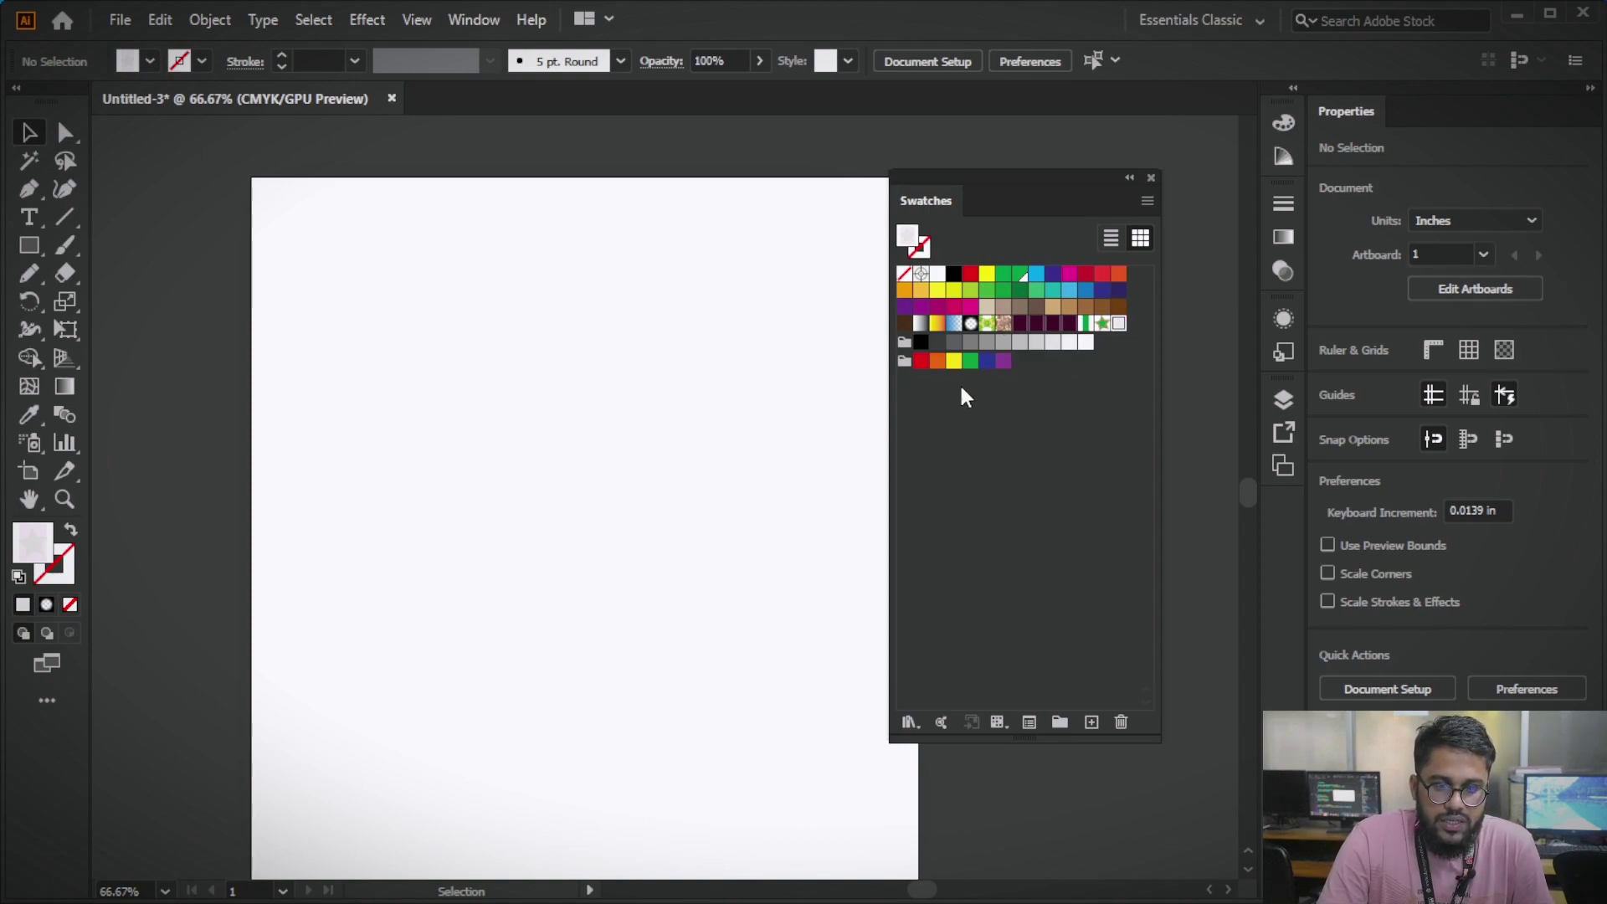
# - Draw a large rectangle, fill it green, and move it slightly left and down
pyautogui.click(29, 246)
pyautogui.moveTo(288, 251); pyautogui.dragTo(476, 438)
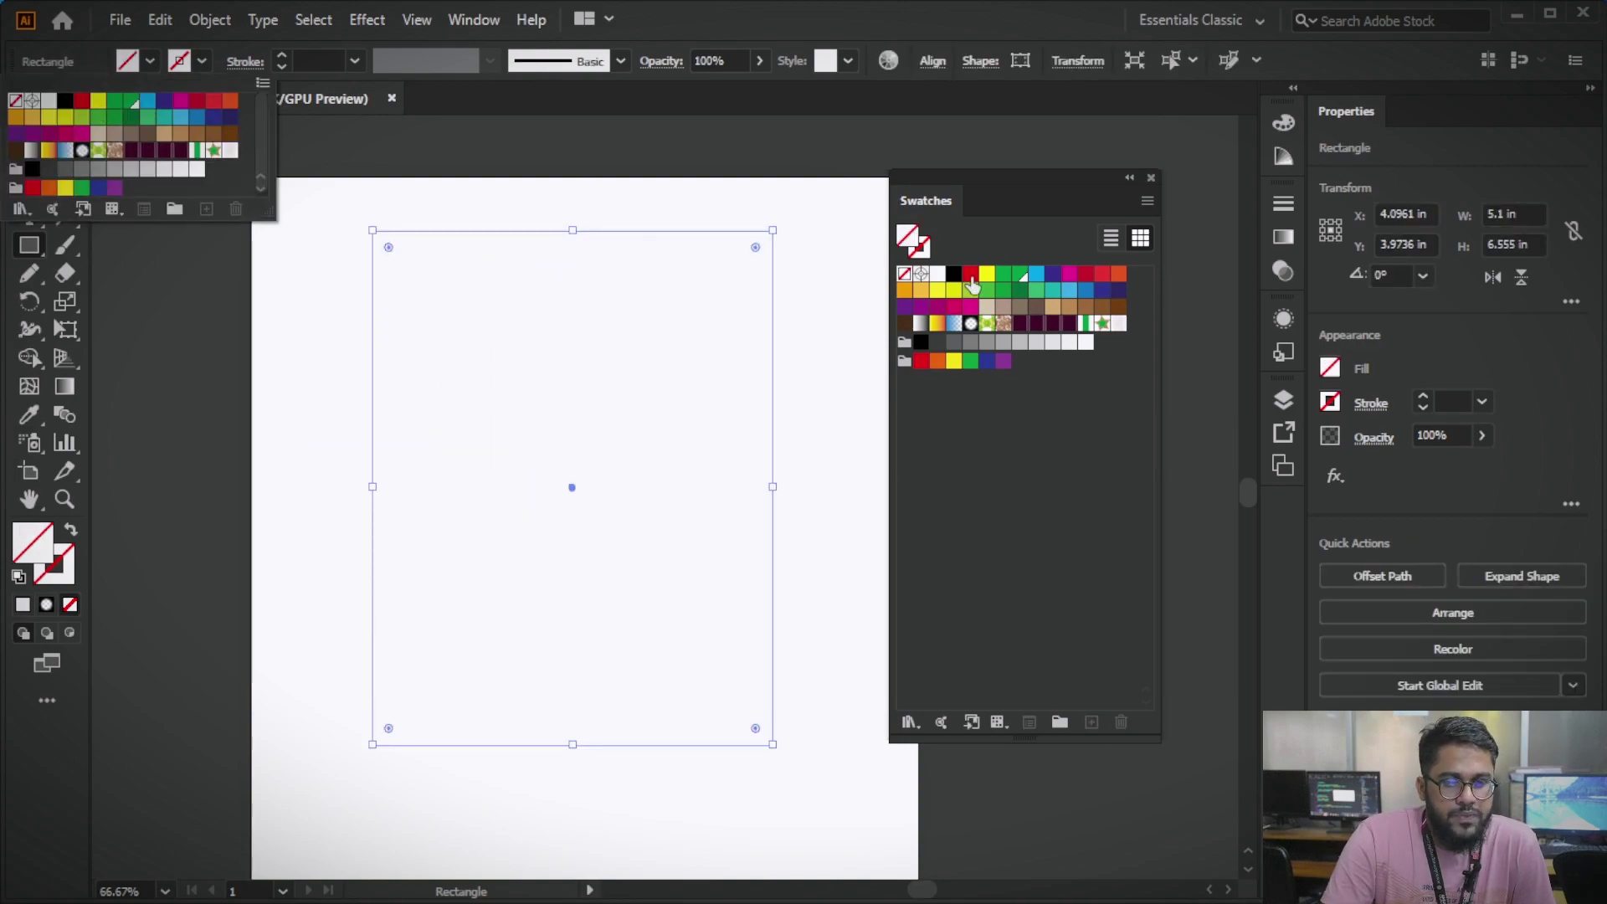
pyautogui.click(1002, 279)
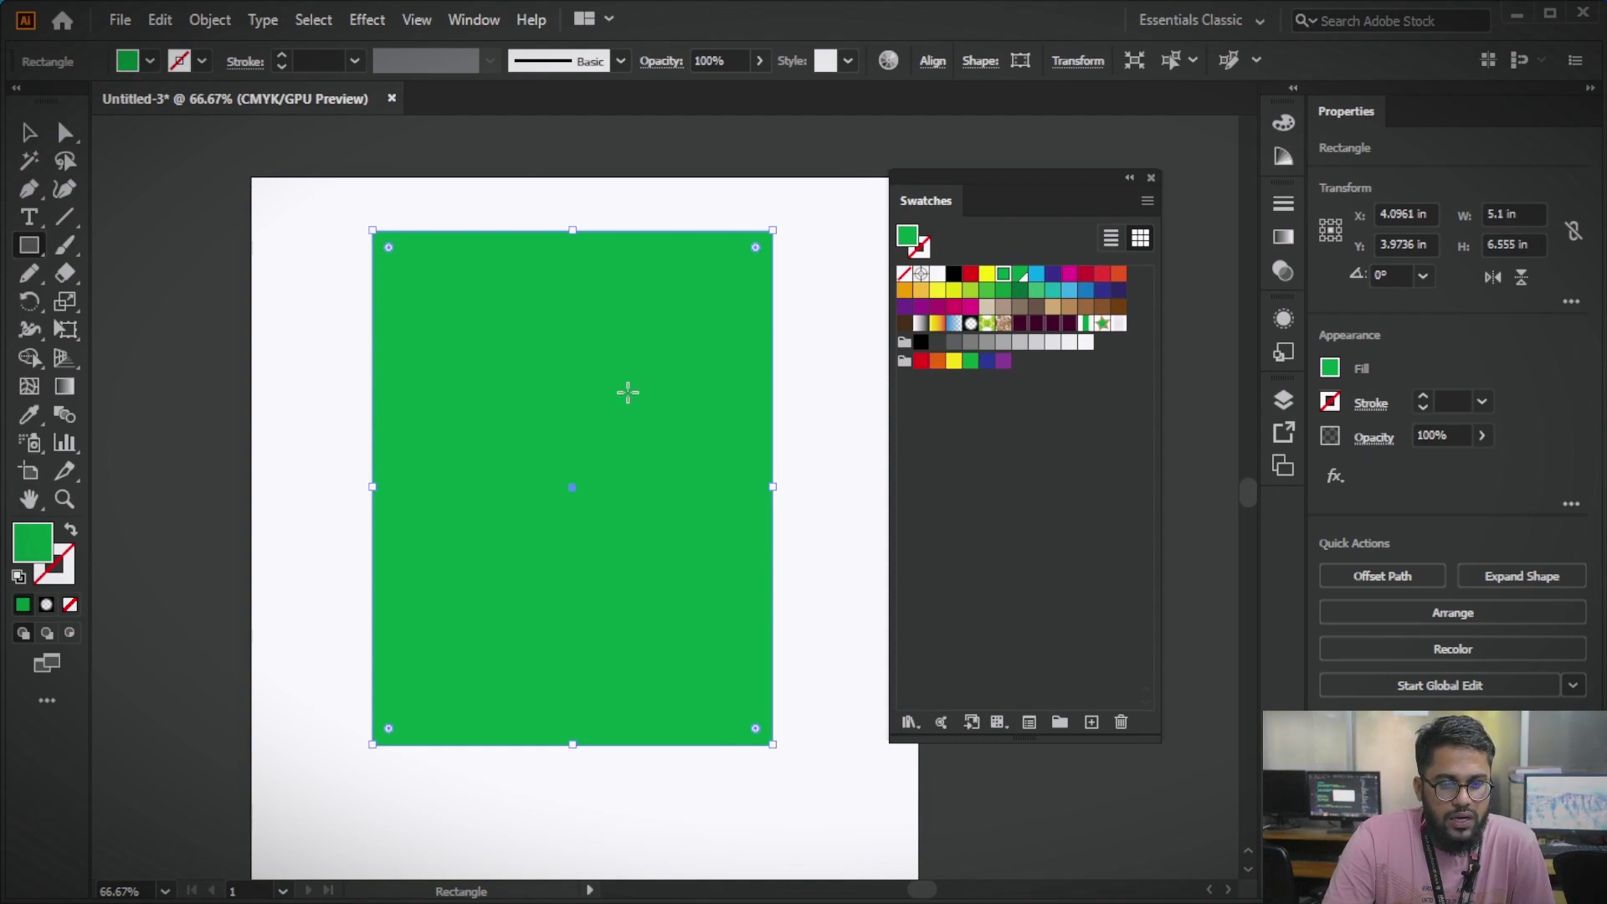
pyautogui.press('v')
pyautogui.moveTo(645, 330); pyautogui.dragTo(661, 381)
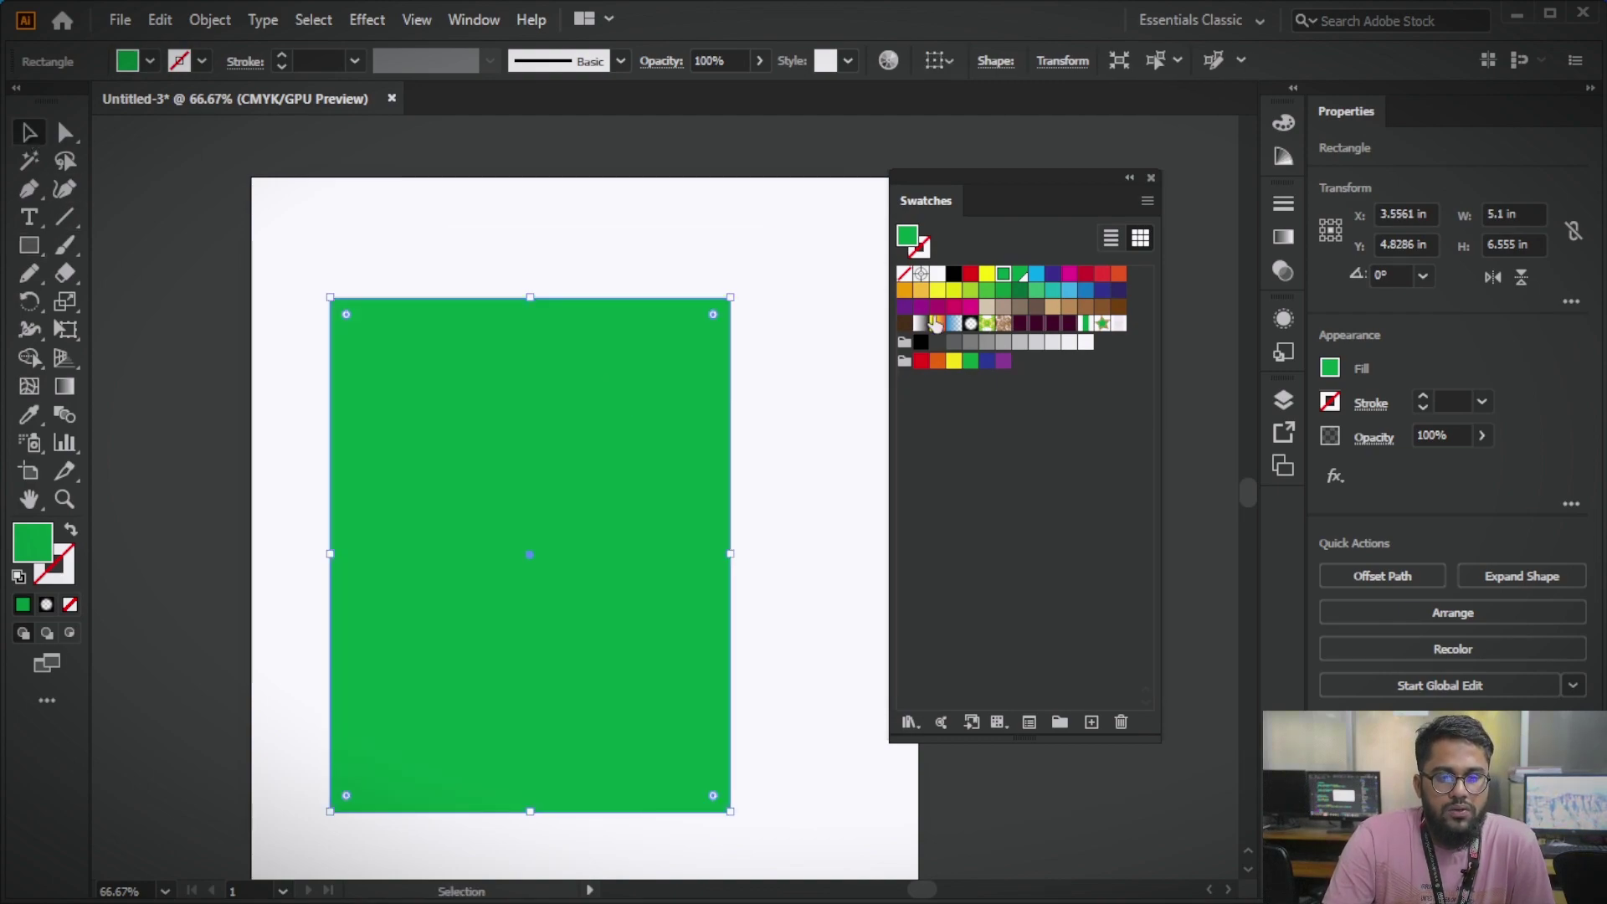
# - Try yellow, other solid colours and dark navy fills, then the brown swirl pattern
pyautogui.click(937, 290)
pyautogui.click(987, 291)
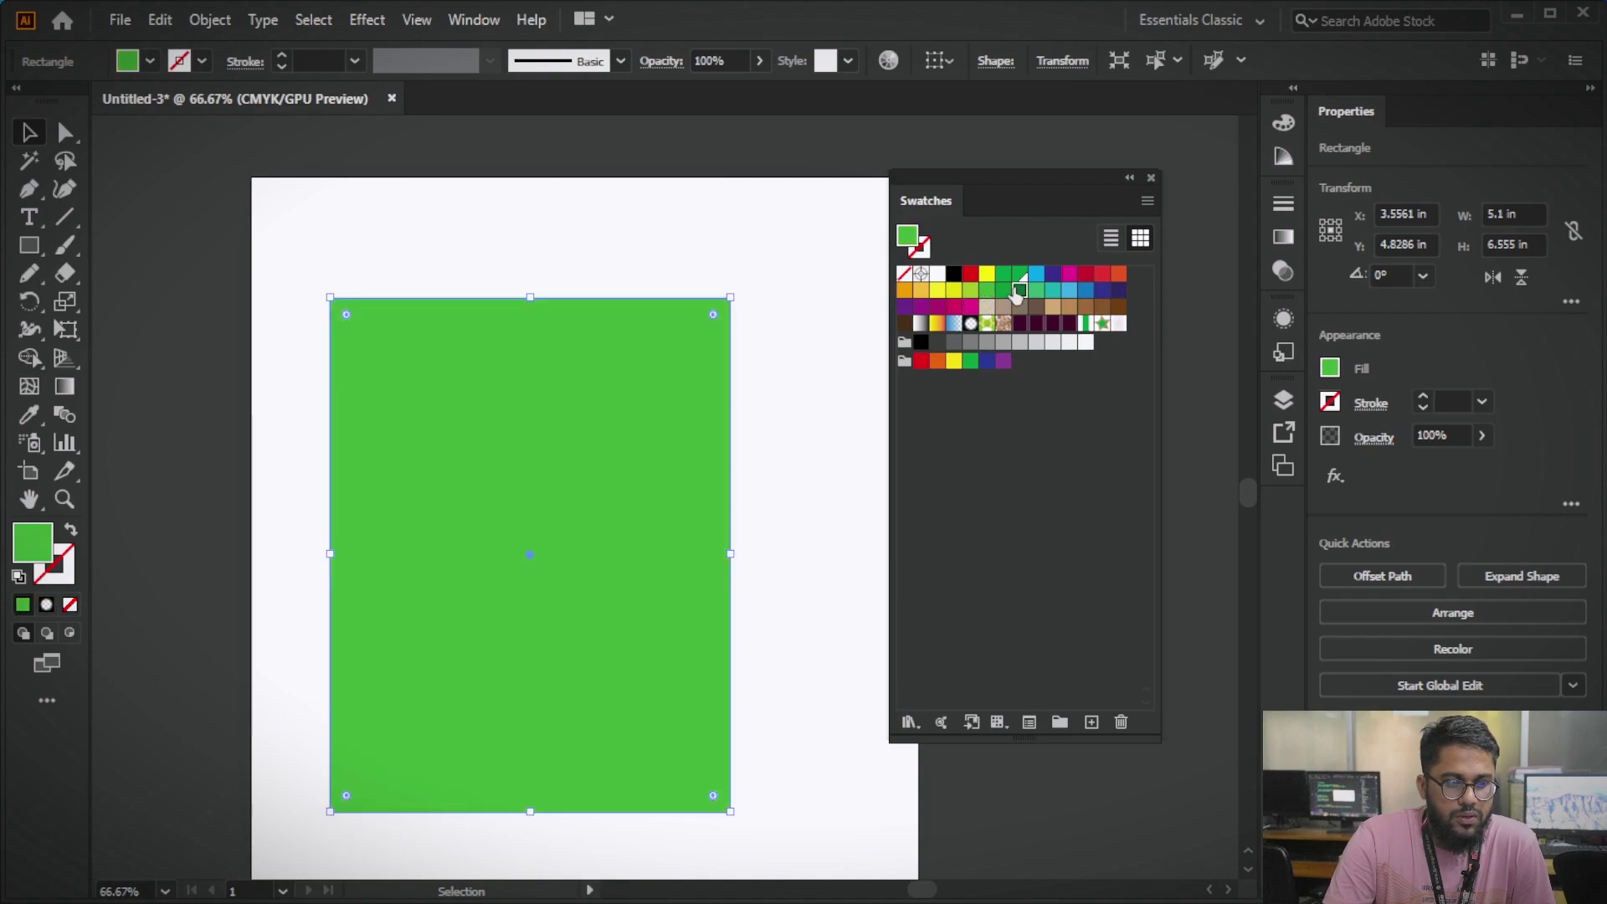
pyautogui.click(1055, 289)
pyautogui.click(1119, 290)
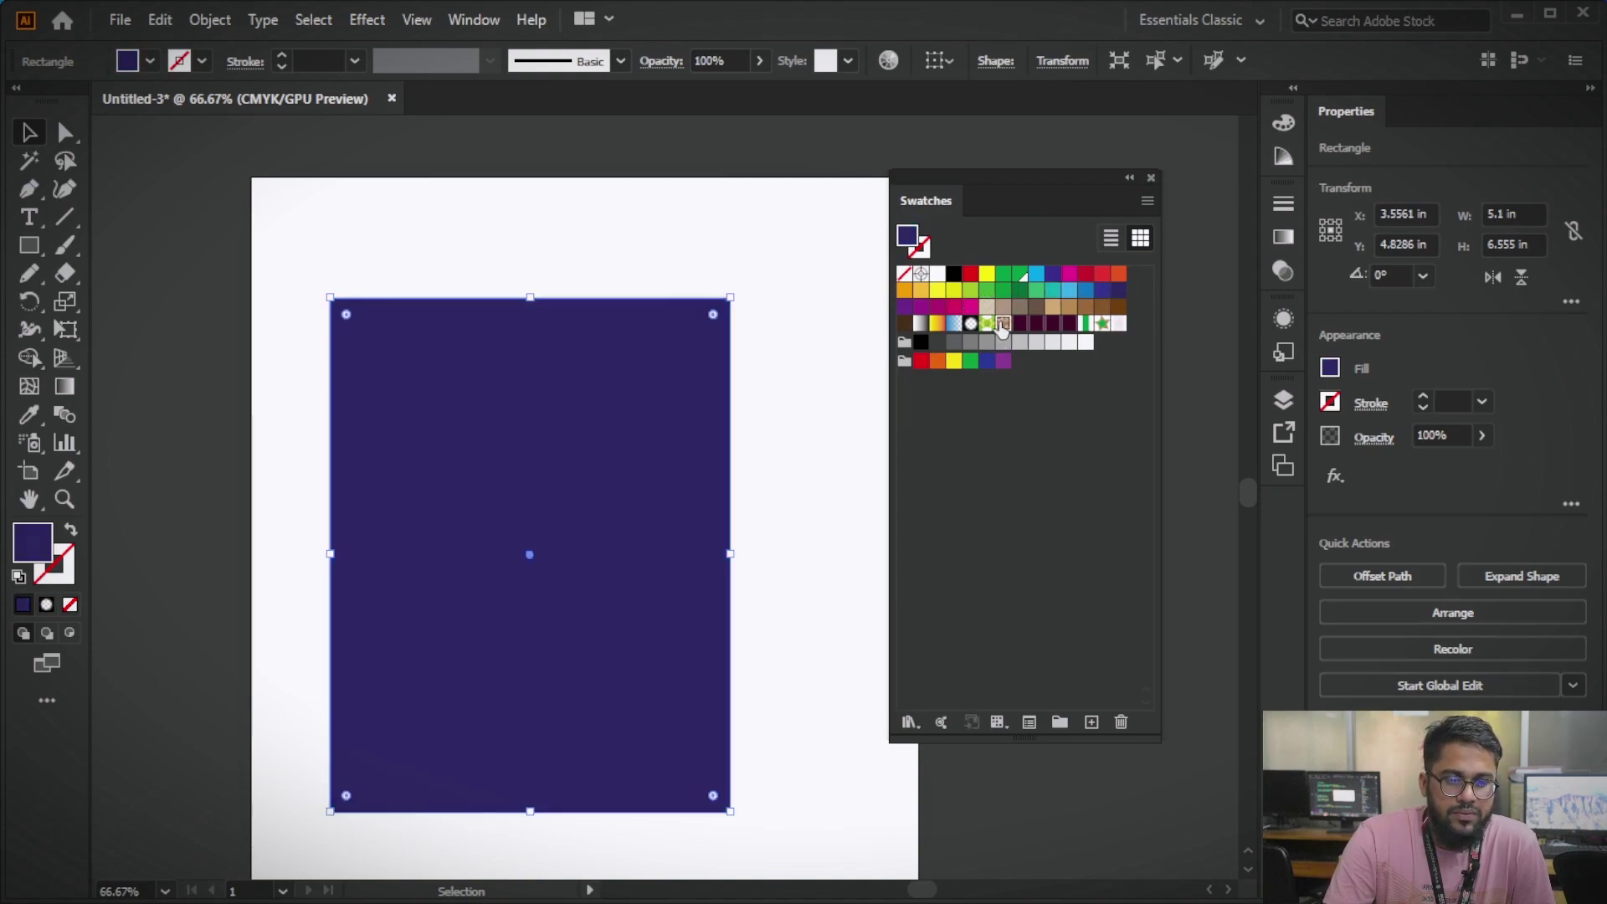
pyautogui.click(1002, 323)
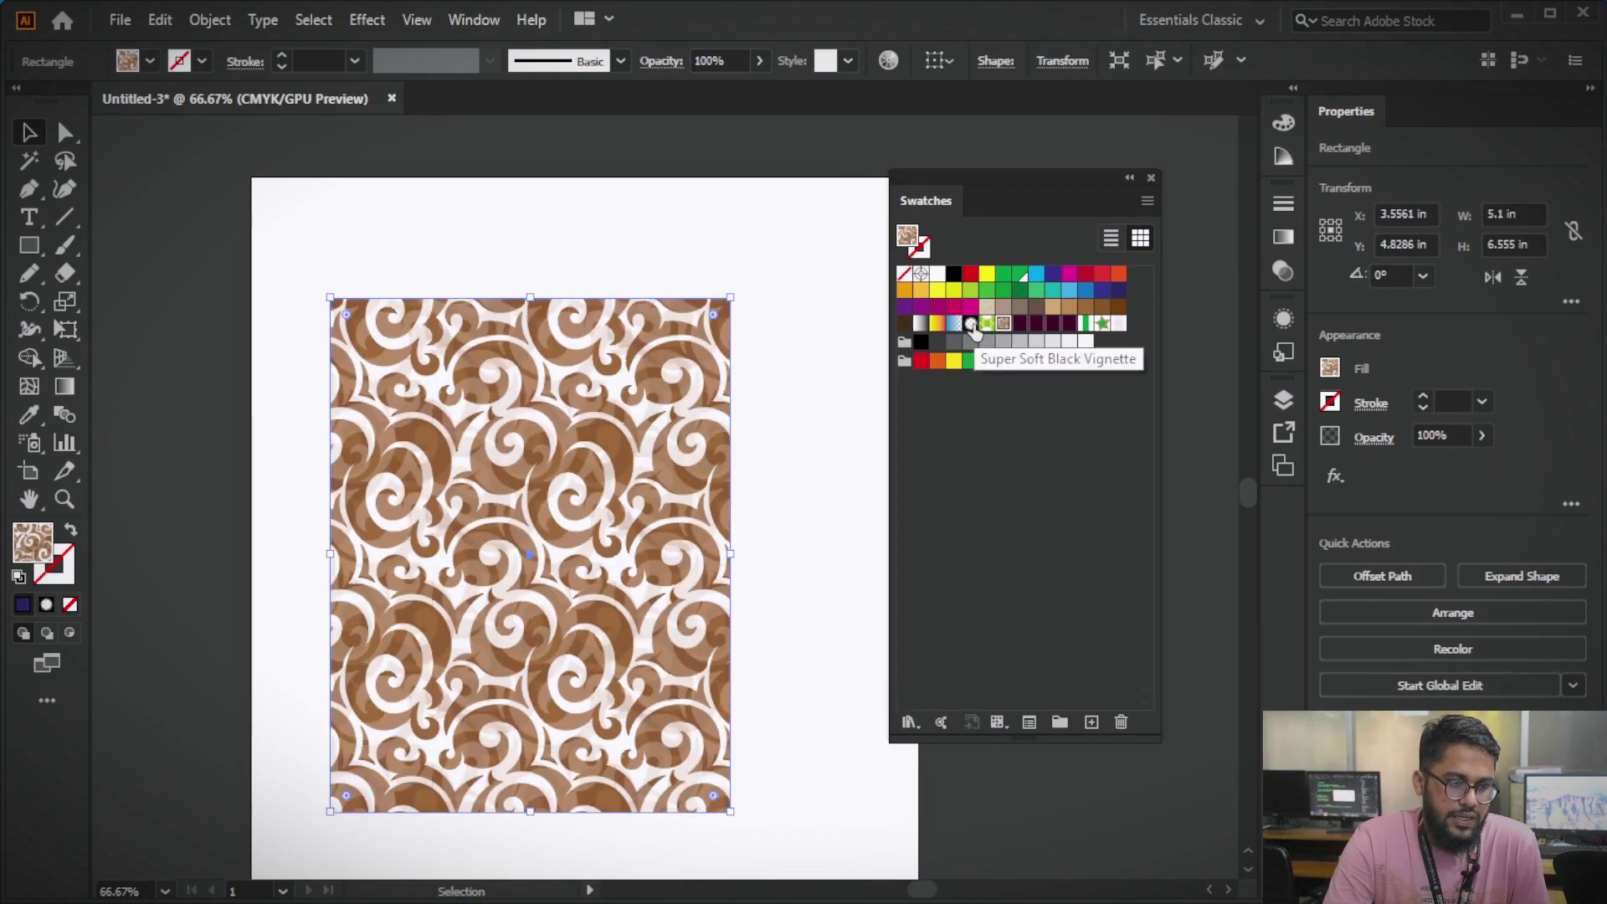
# - Try several gradient fills, then the star pattern and the faint light star pattern
pyautogui.click(971, 323)
pyautogui.click(920, 323)
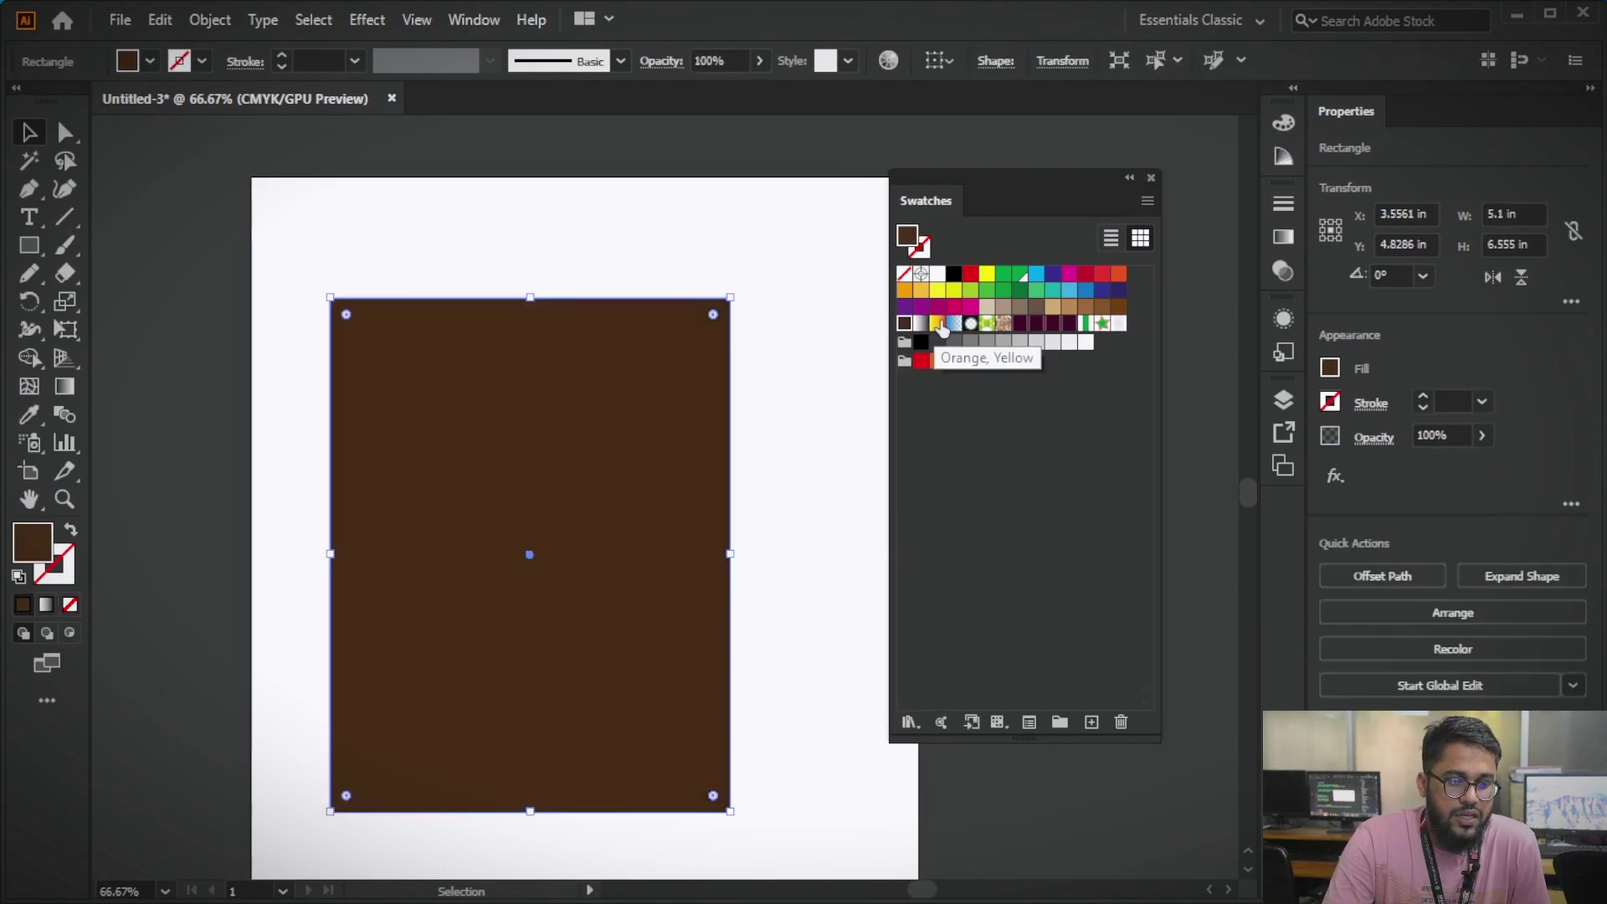
pyautogui.click(937, 323)
pyautogui.click(971, 323)
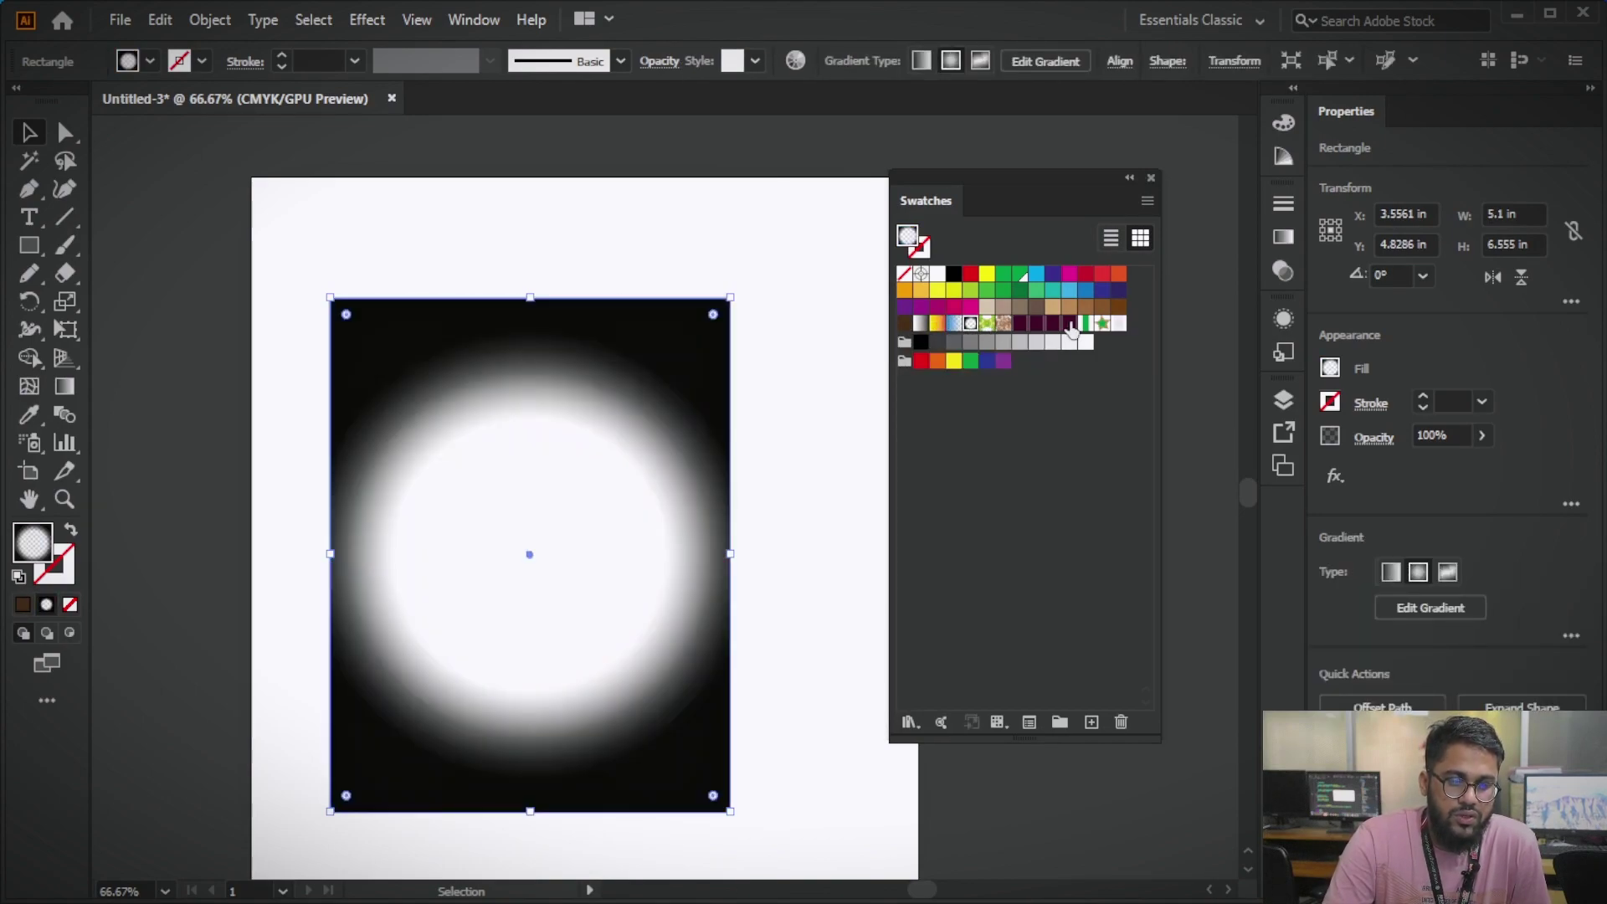
pyautogui.click(1084, 323)
pyautogui.click(1119, 323)
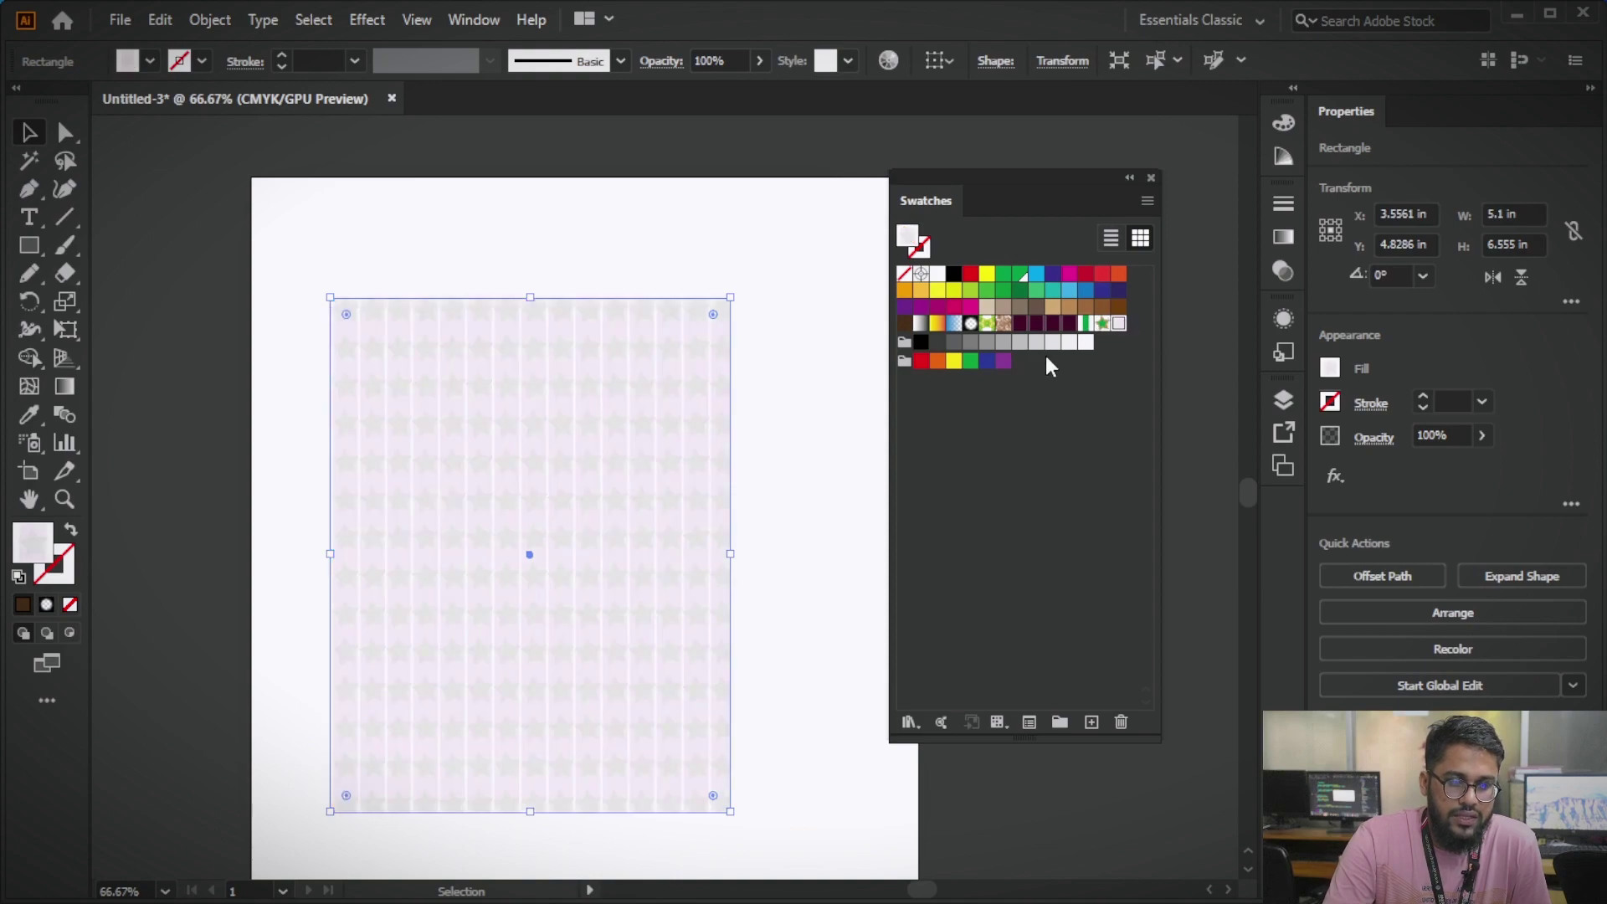
# - Try grey, red and paler grey fills, finishing with a white fill
pyautogui.click(1037, 341)
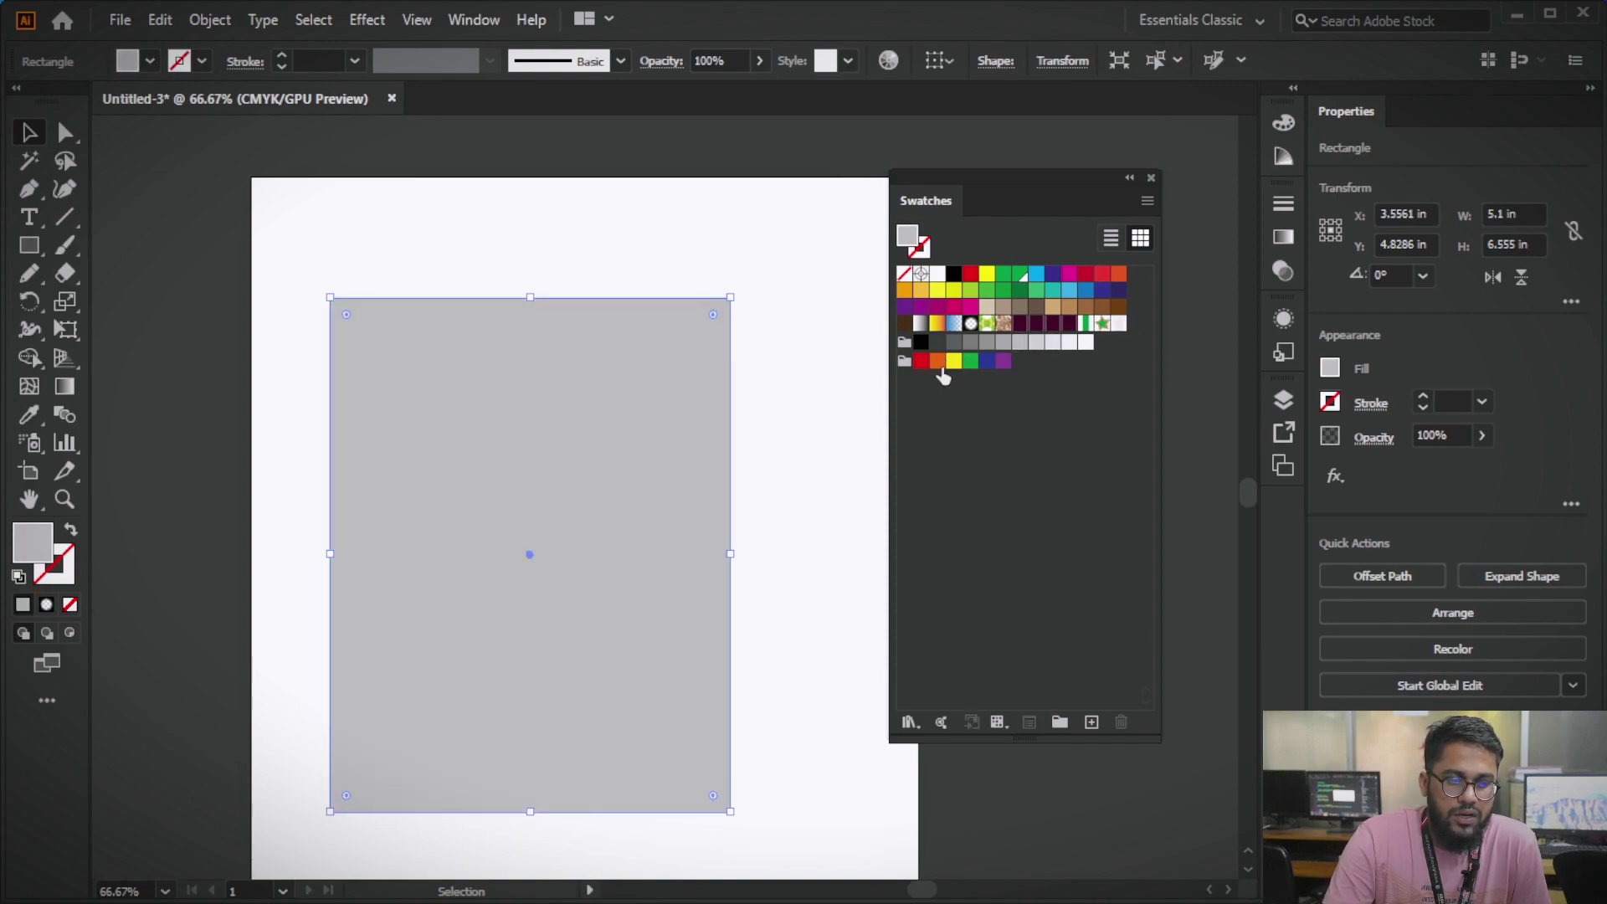
pyautogui.click(935, 361)
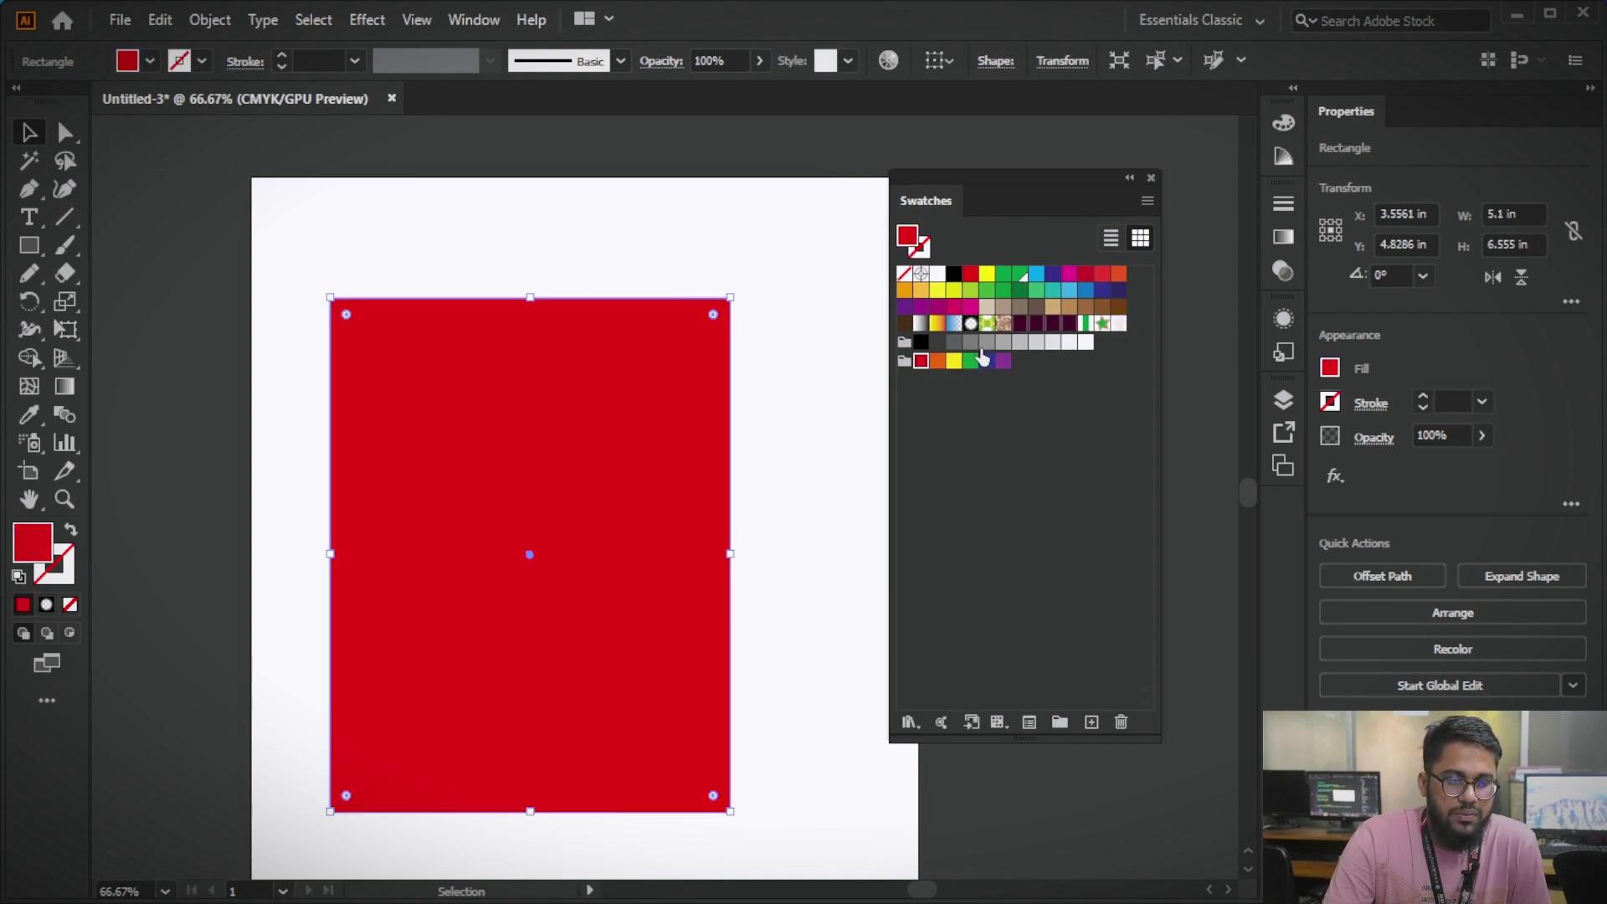
pyautogui.click(987, 341)
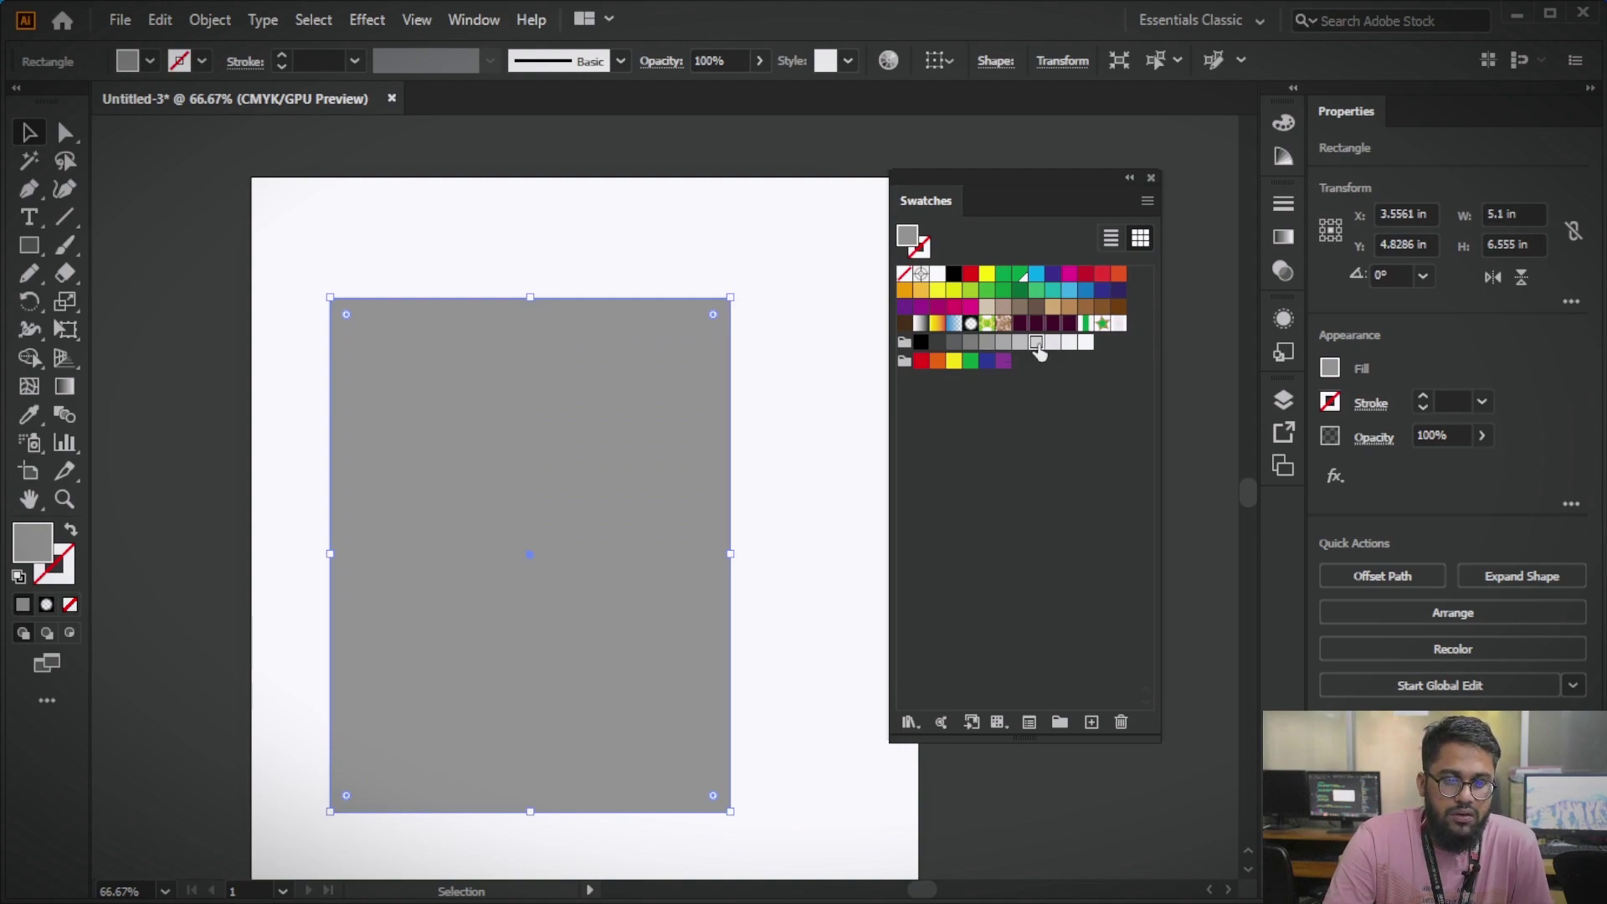
pyautogui.click(1036, 342)
pyautogui.click(1085, 342)
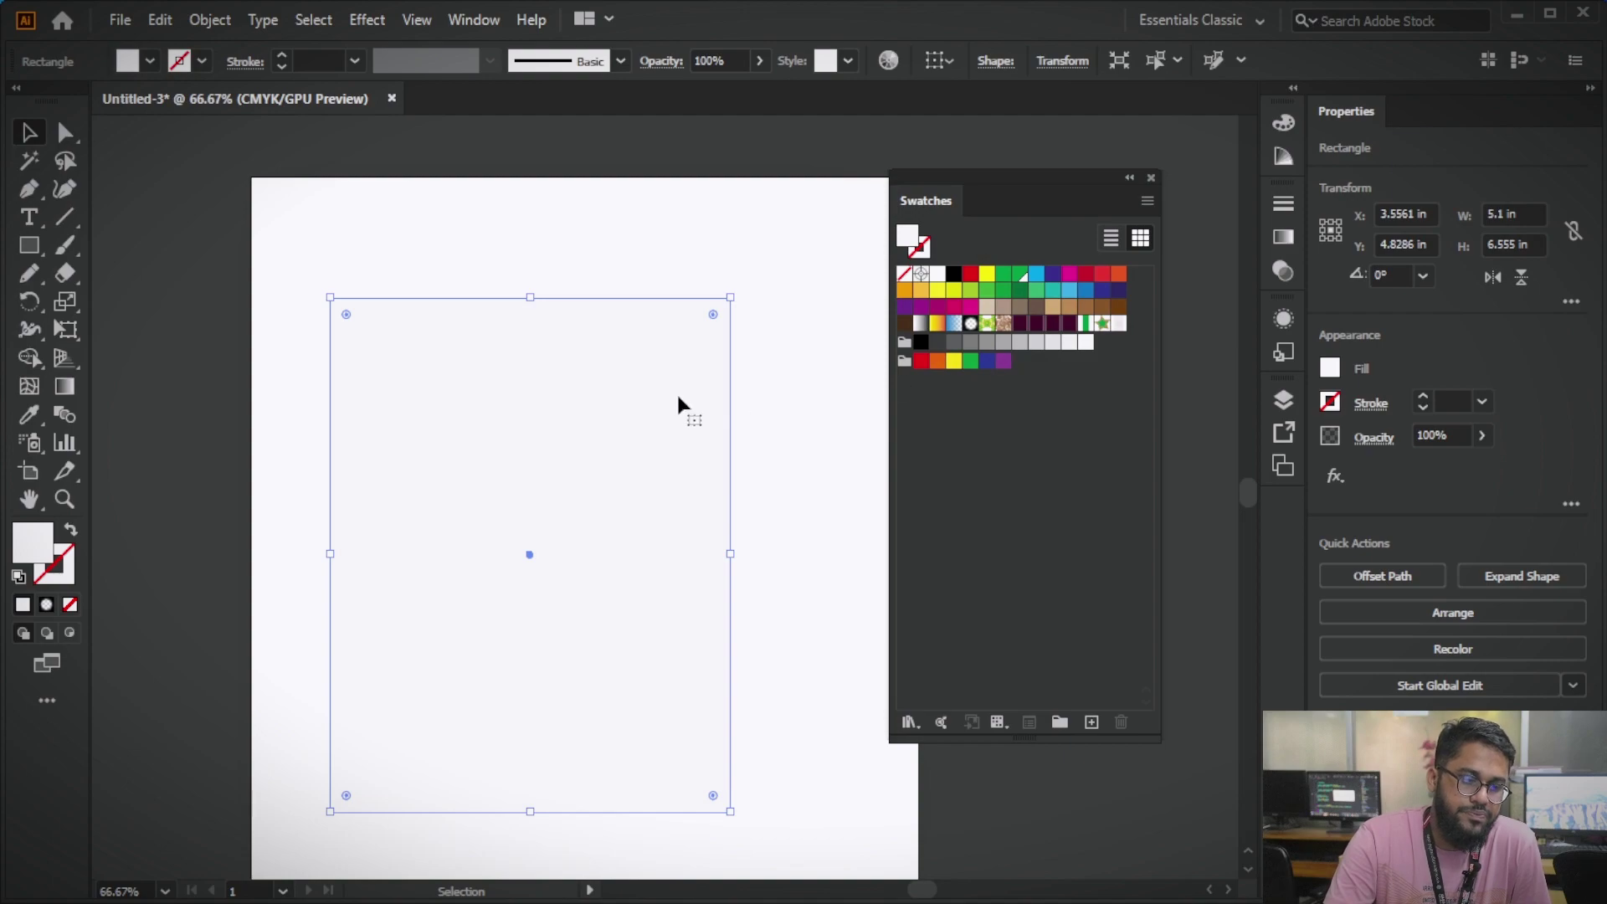
# - Move the rectangle up about 0.91 in and fill it with magenta D31378
pyautogui.moveTo(677, 390)
pyautogui.mouseDown()
pyautogui.moveTo(634, 328)
pyautogui.moveTo(679, 343)
pyautogui.mouseUp()
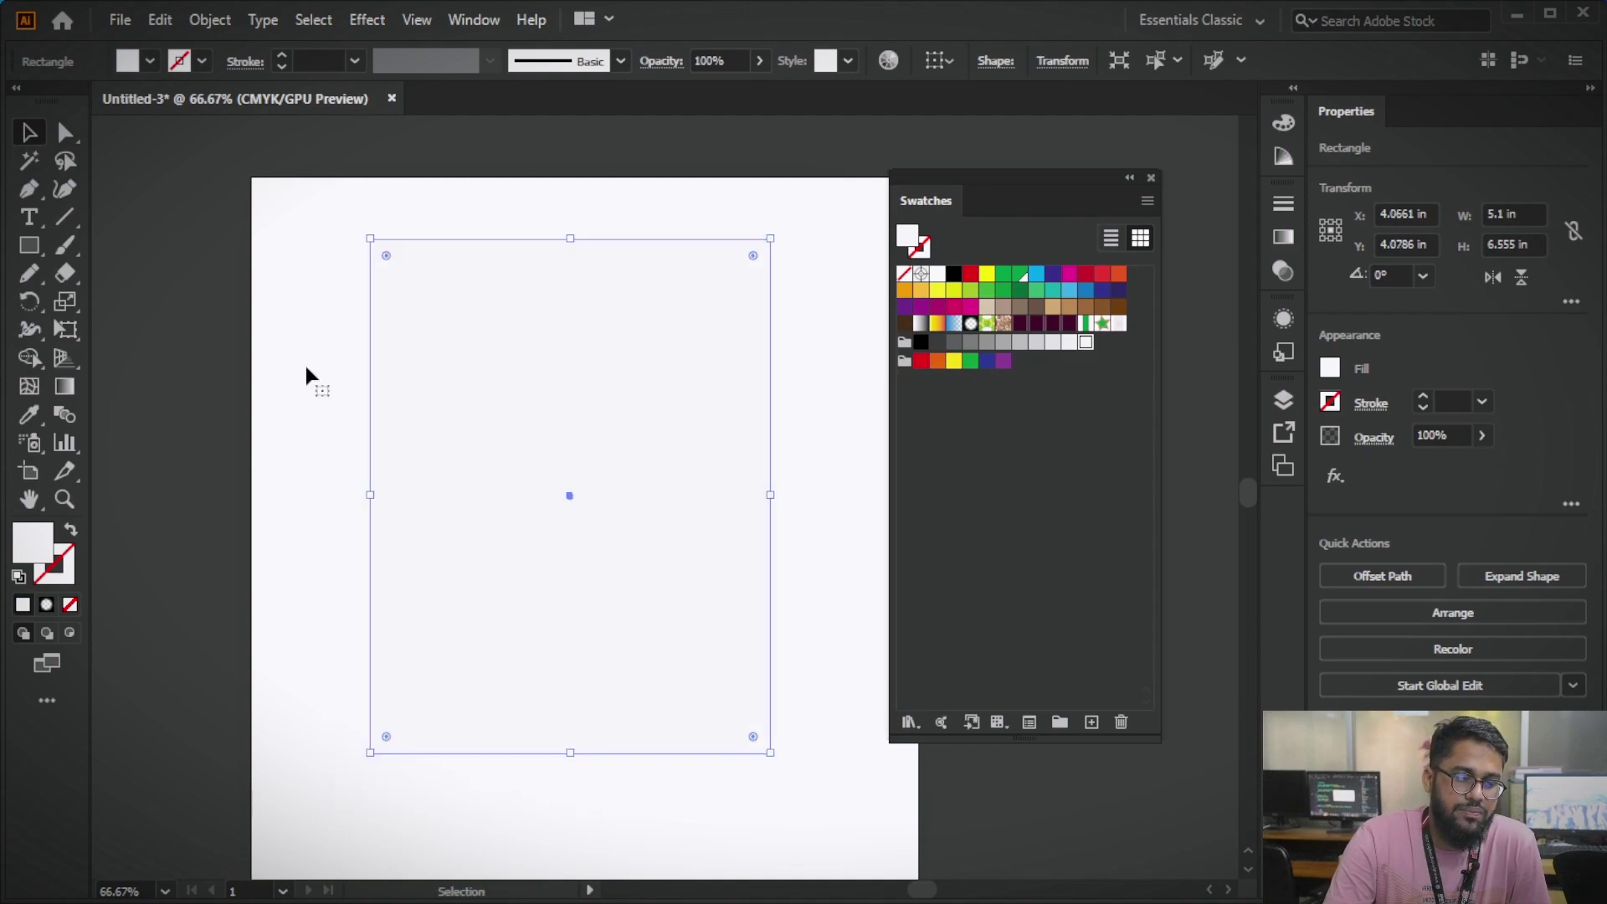
pyautogui.doubleClick(34, 543)
pyautogui.moveTo(274, 249)
pyautogui.mouseDown()
pyautogui.moveTo(264, 178)
pyautogui.moveTo(272, 188)
pyautogui.moveTo(226, 138)
pyautogui.moveTo(213, 151)
pyautogui.moveTo(300, 137)
pyautogui.mouseUp()
pyautogui.click(245, 265)
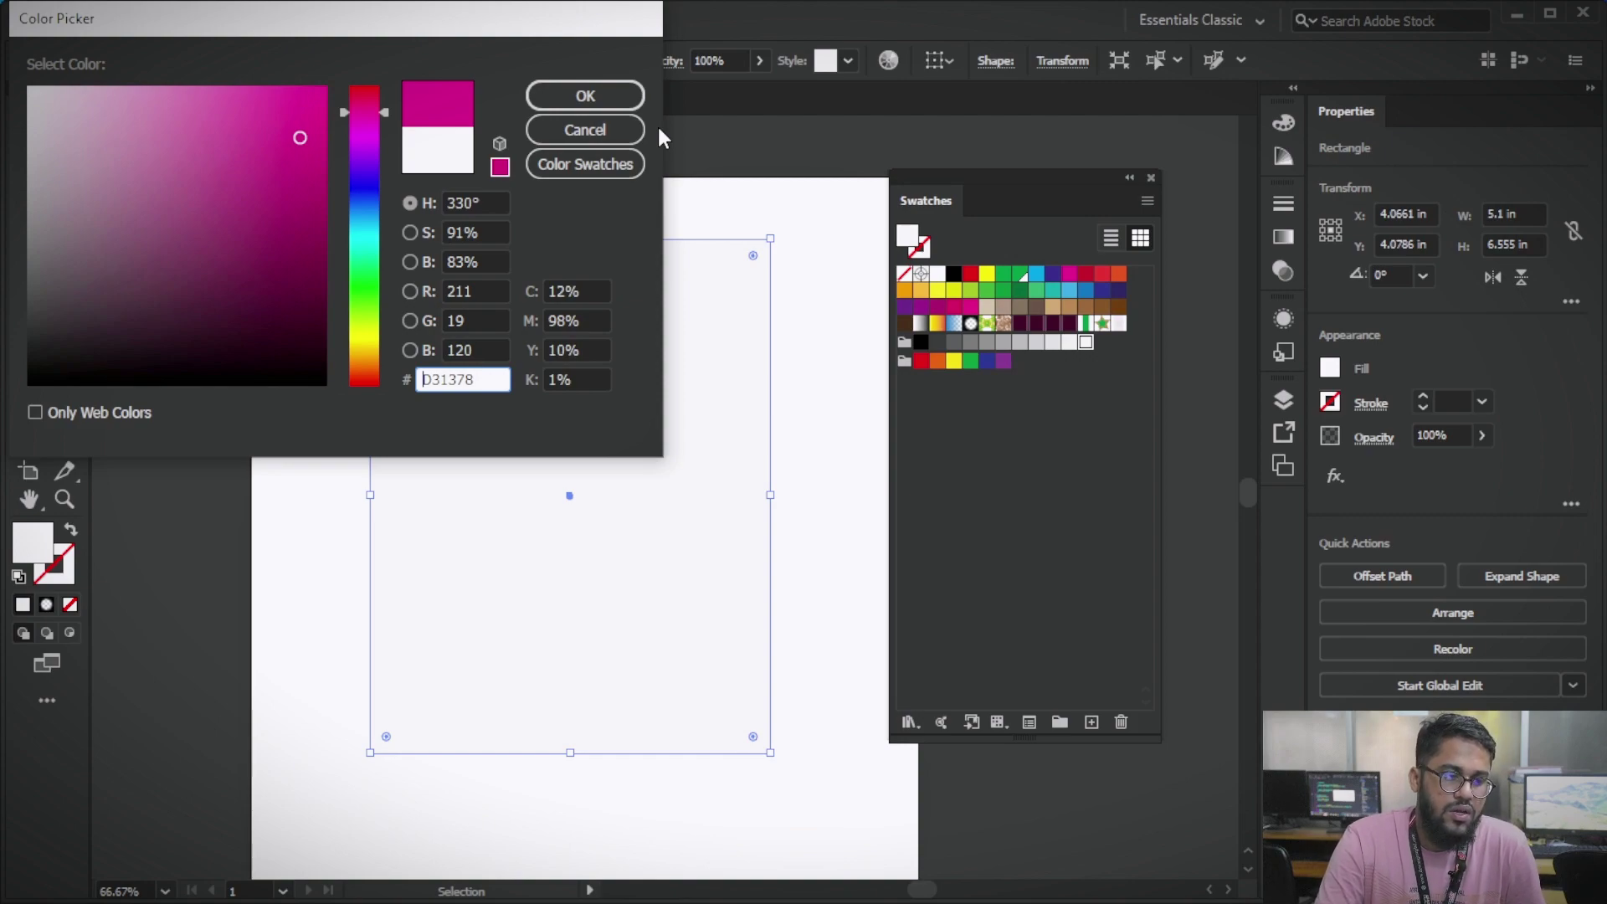
pyautogui.click(586, 98)
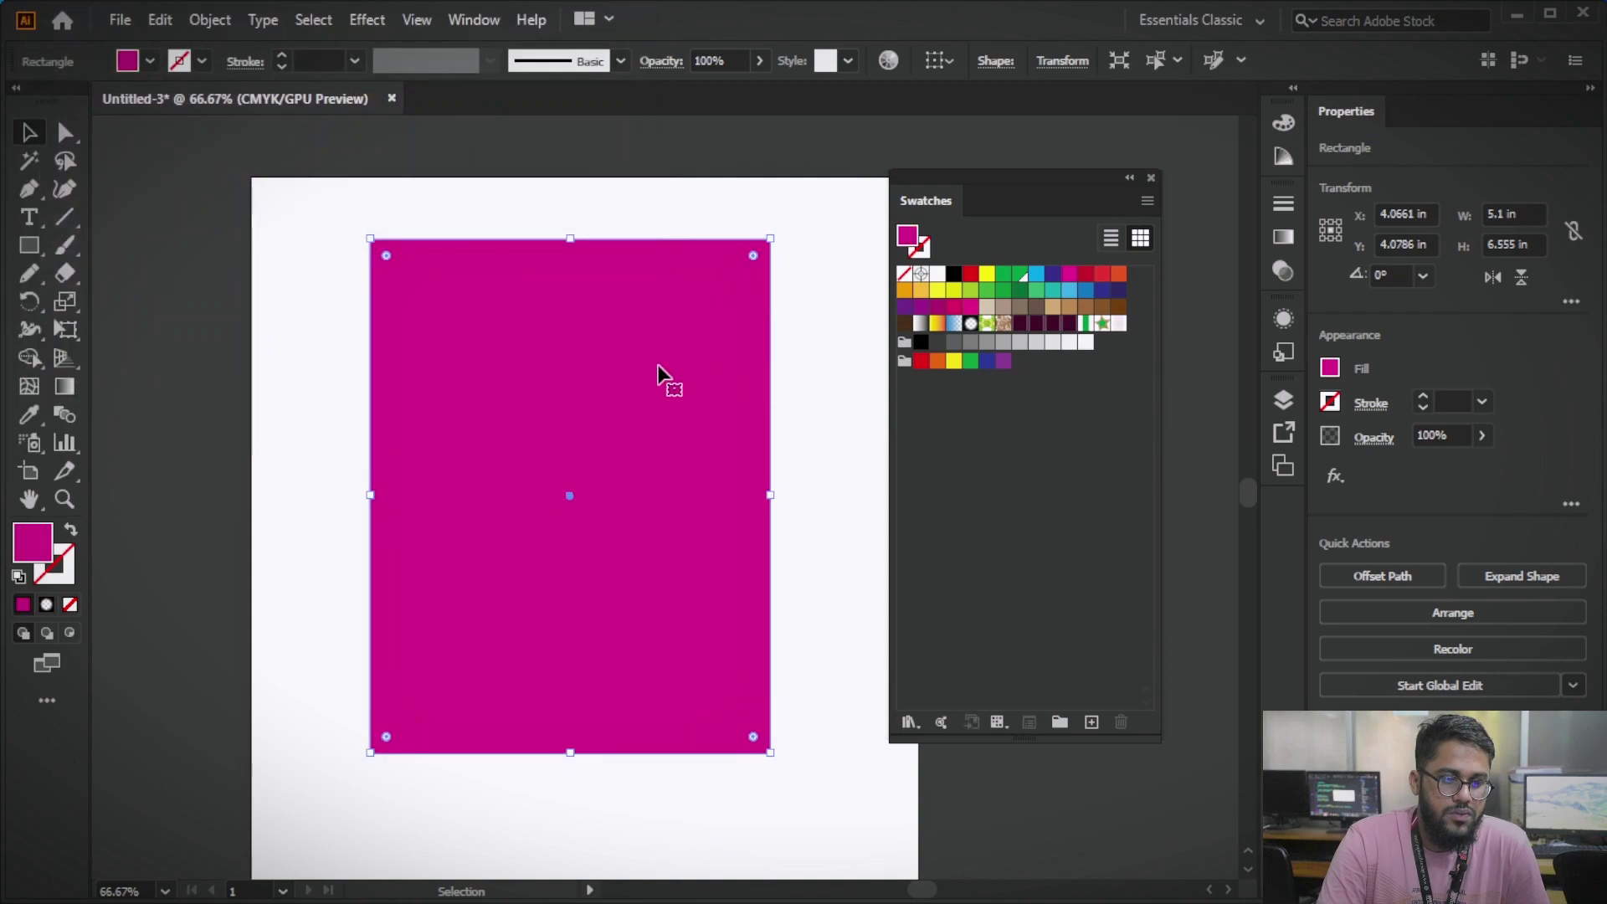
# - Darken the fill to 68093F and save it as a new swatch
pyautogui.doubleClick(32, 542)
pyautogui.moveTo(289, 216)
pyautogui.mouseDown()
pyautogui.moveTo(287, 258)
pyautogui.moveTo(302, 264)
pyautogui.mouseUp()
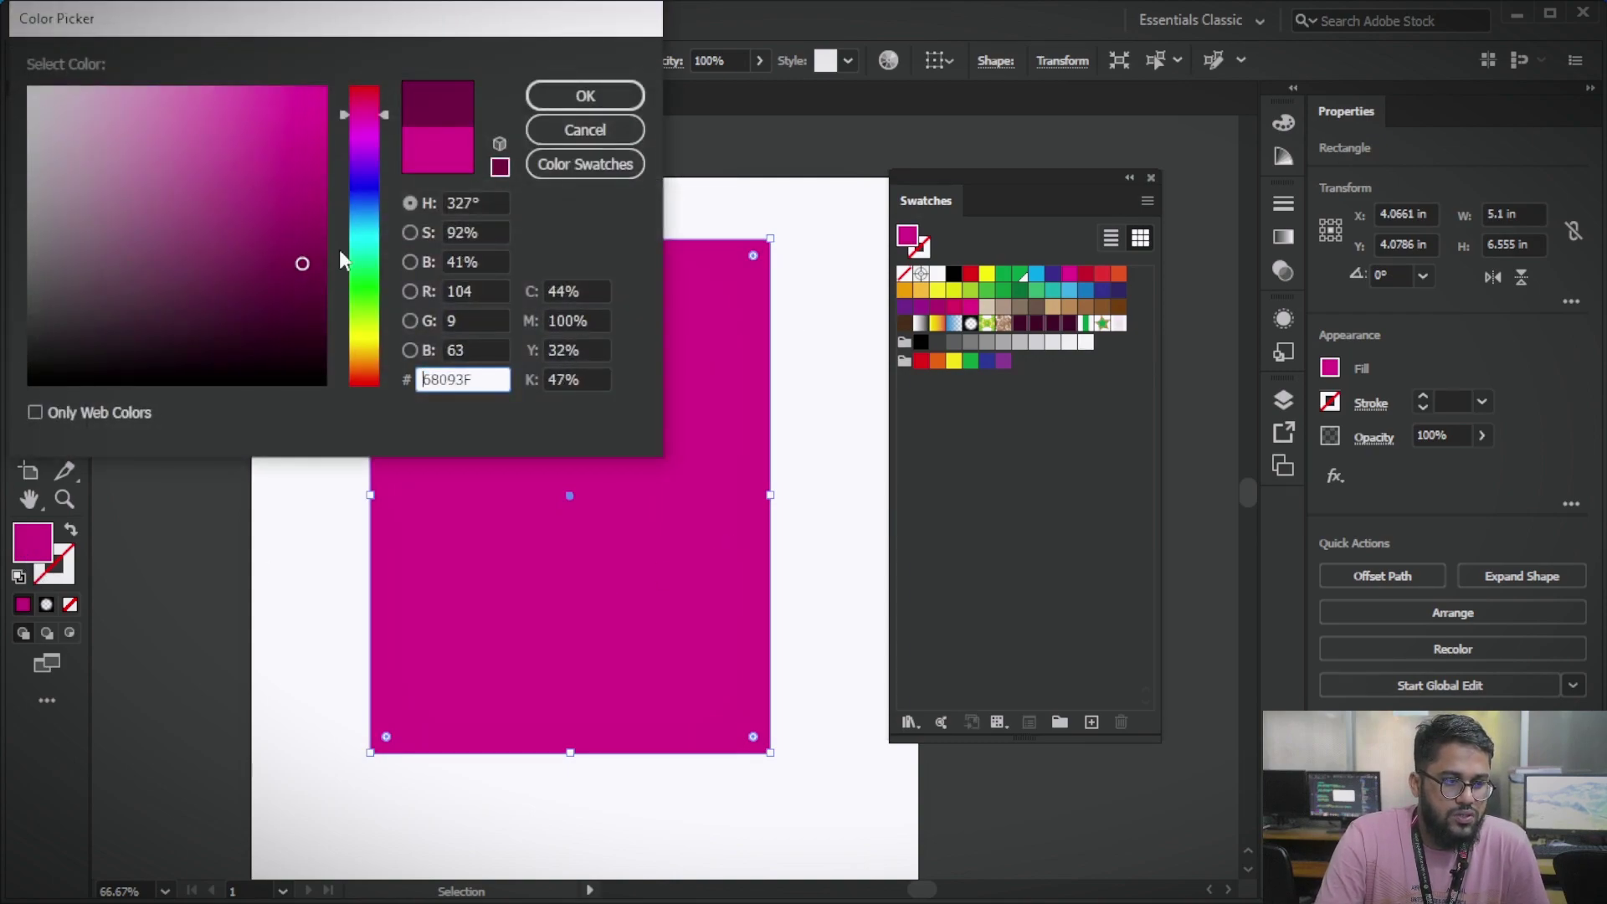
pyautogui.click(585, 98)
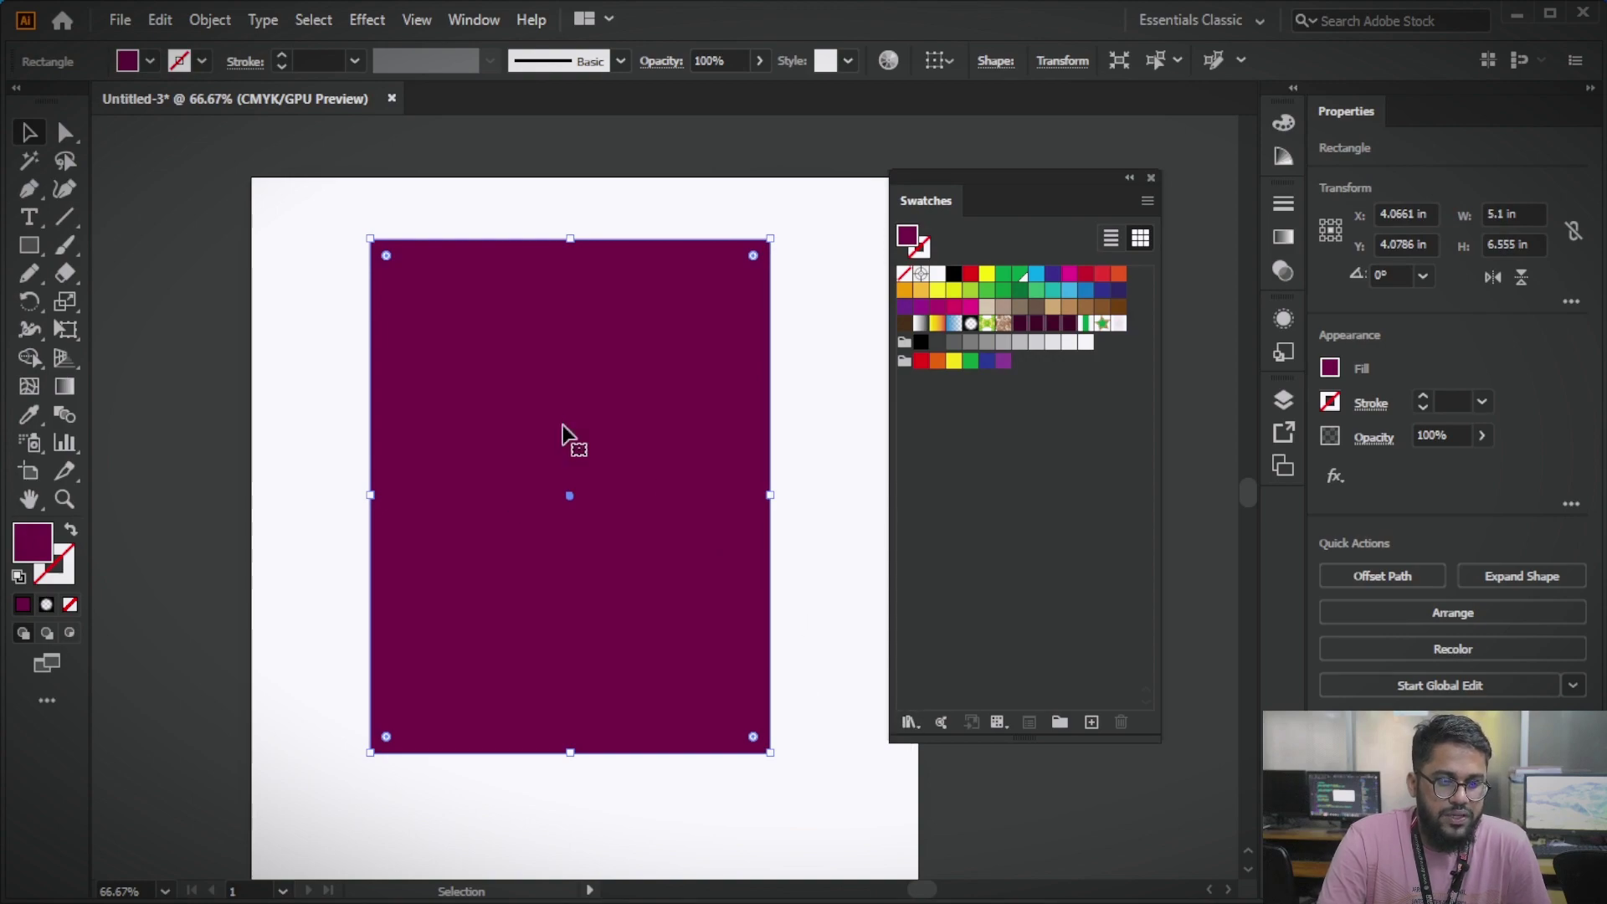
pyautogui.moveTo(555, 423); pyautogui.dragTo(1114, 344)
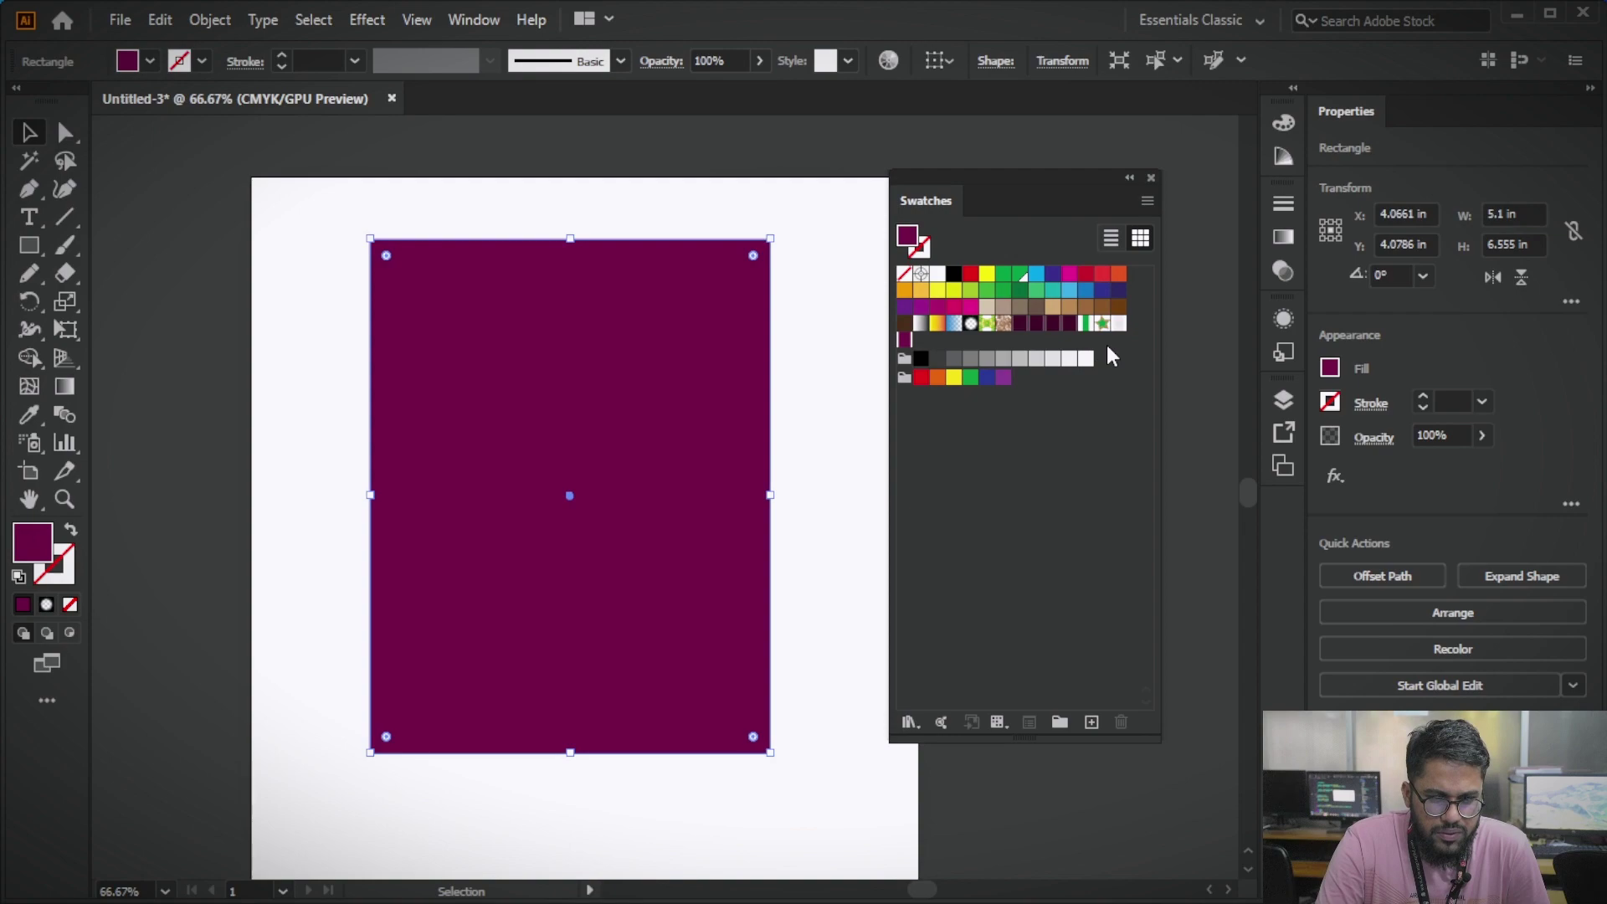
# - Delete the magenta rectangle, then draw a replacement and delete that too
pyautogui.click(904, 339)
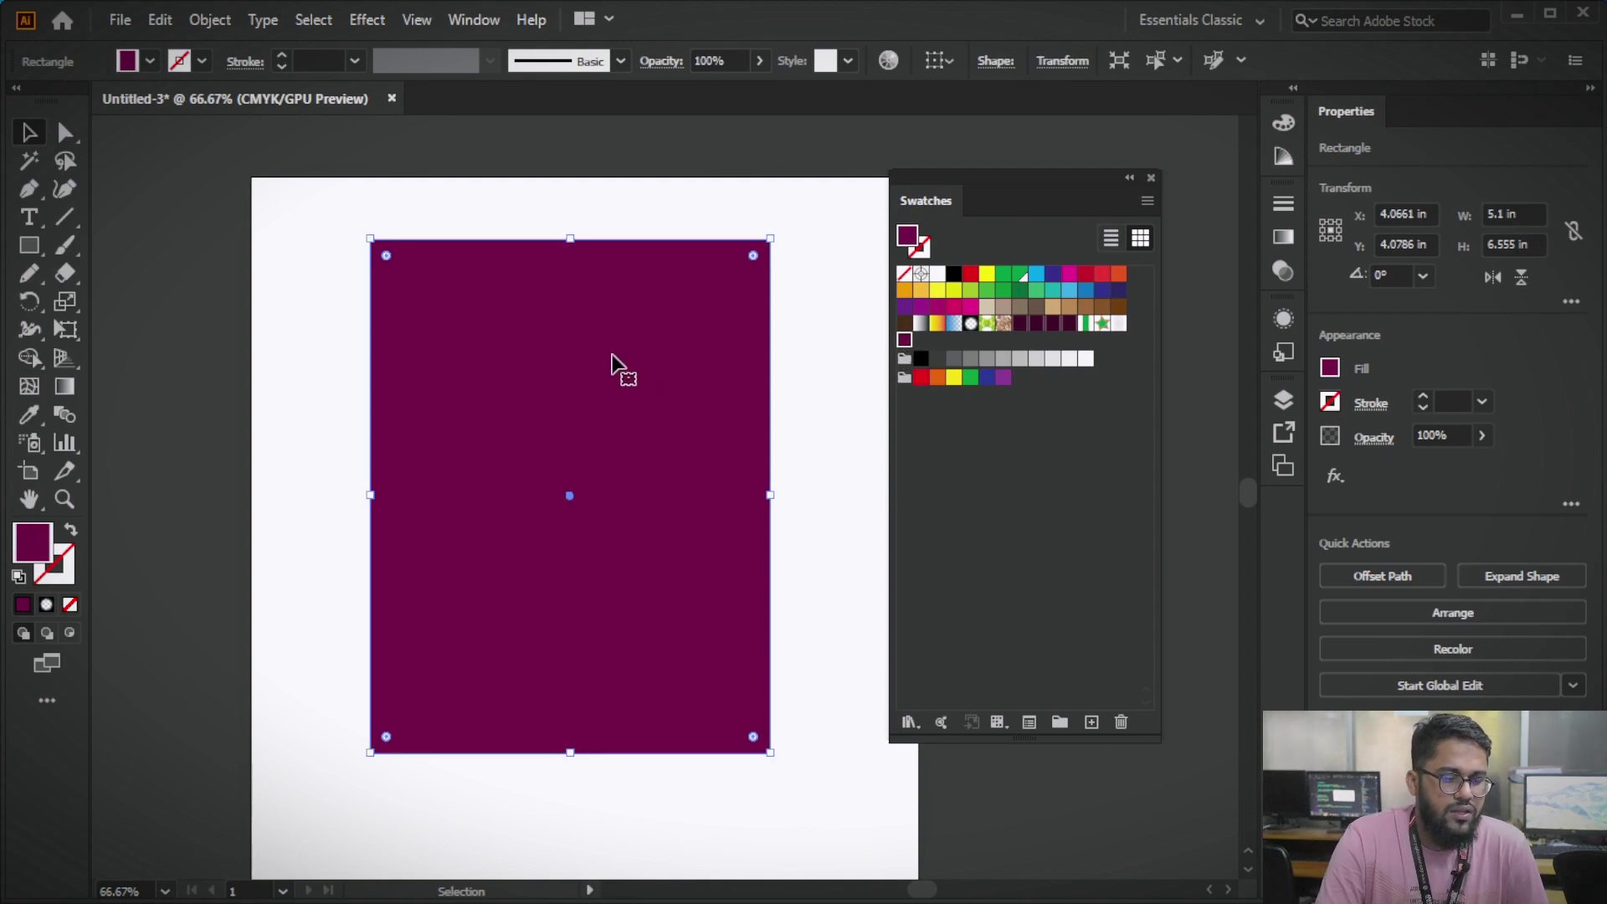
pyautogui.press('Delete')
pyautogui.click(40, 251)
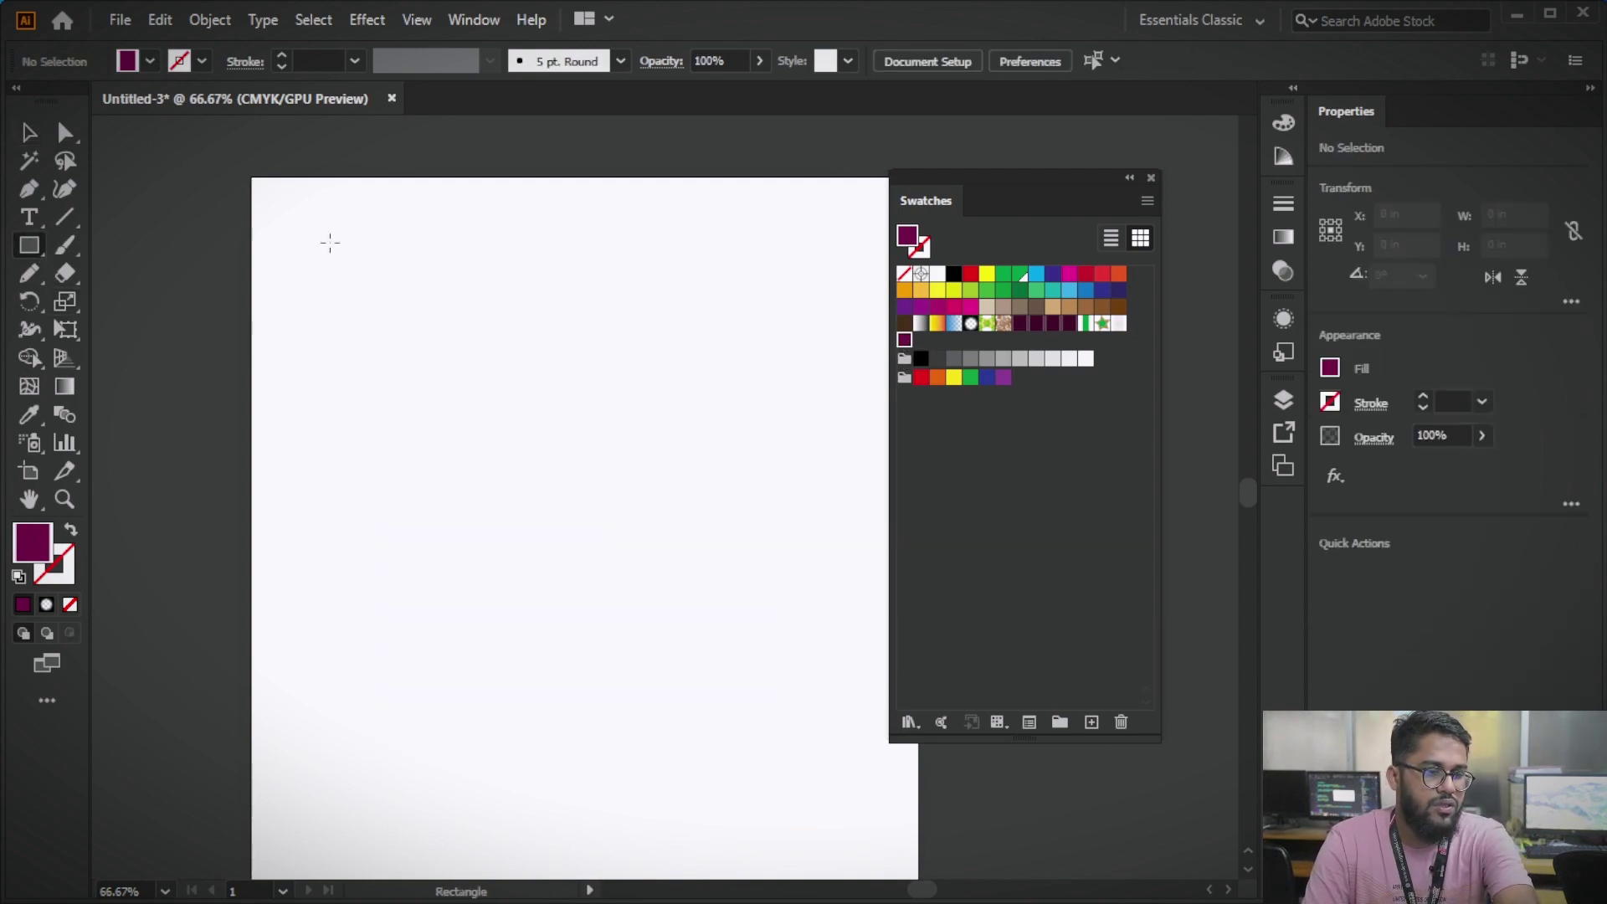
pyautogui.moveTo(395, 243); pyautogui.dragTo(593, 548)
pyautogui.press('Delete')
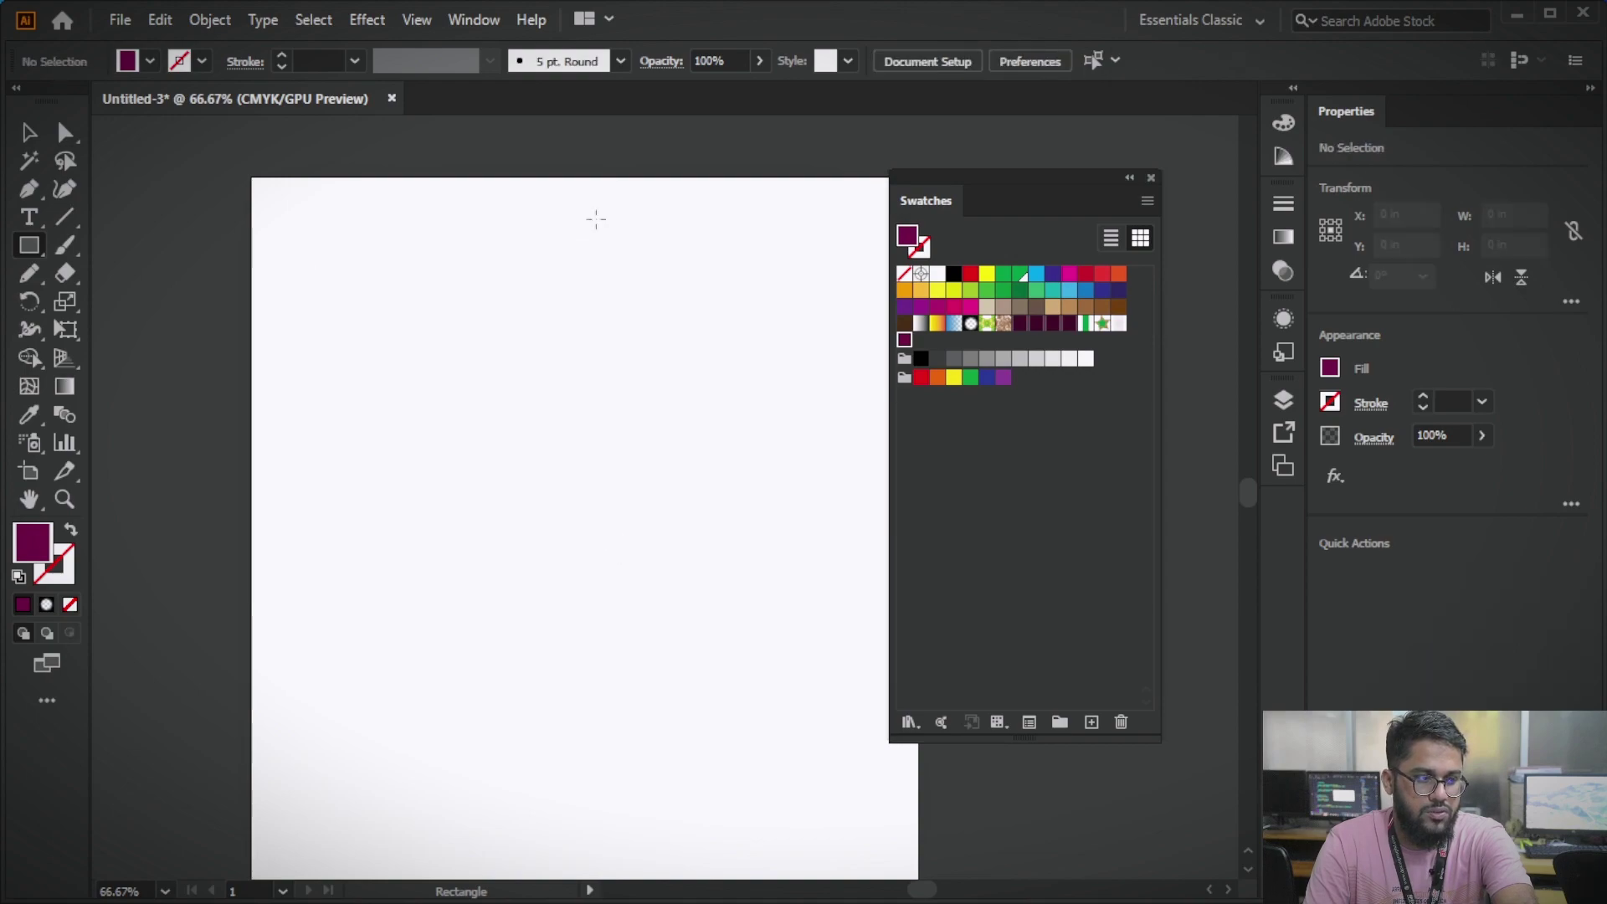
# - Draw an unfilled rectangle near the centre, then fill it purple and then dark brown
pyautogui.click(905, 276)
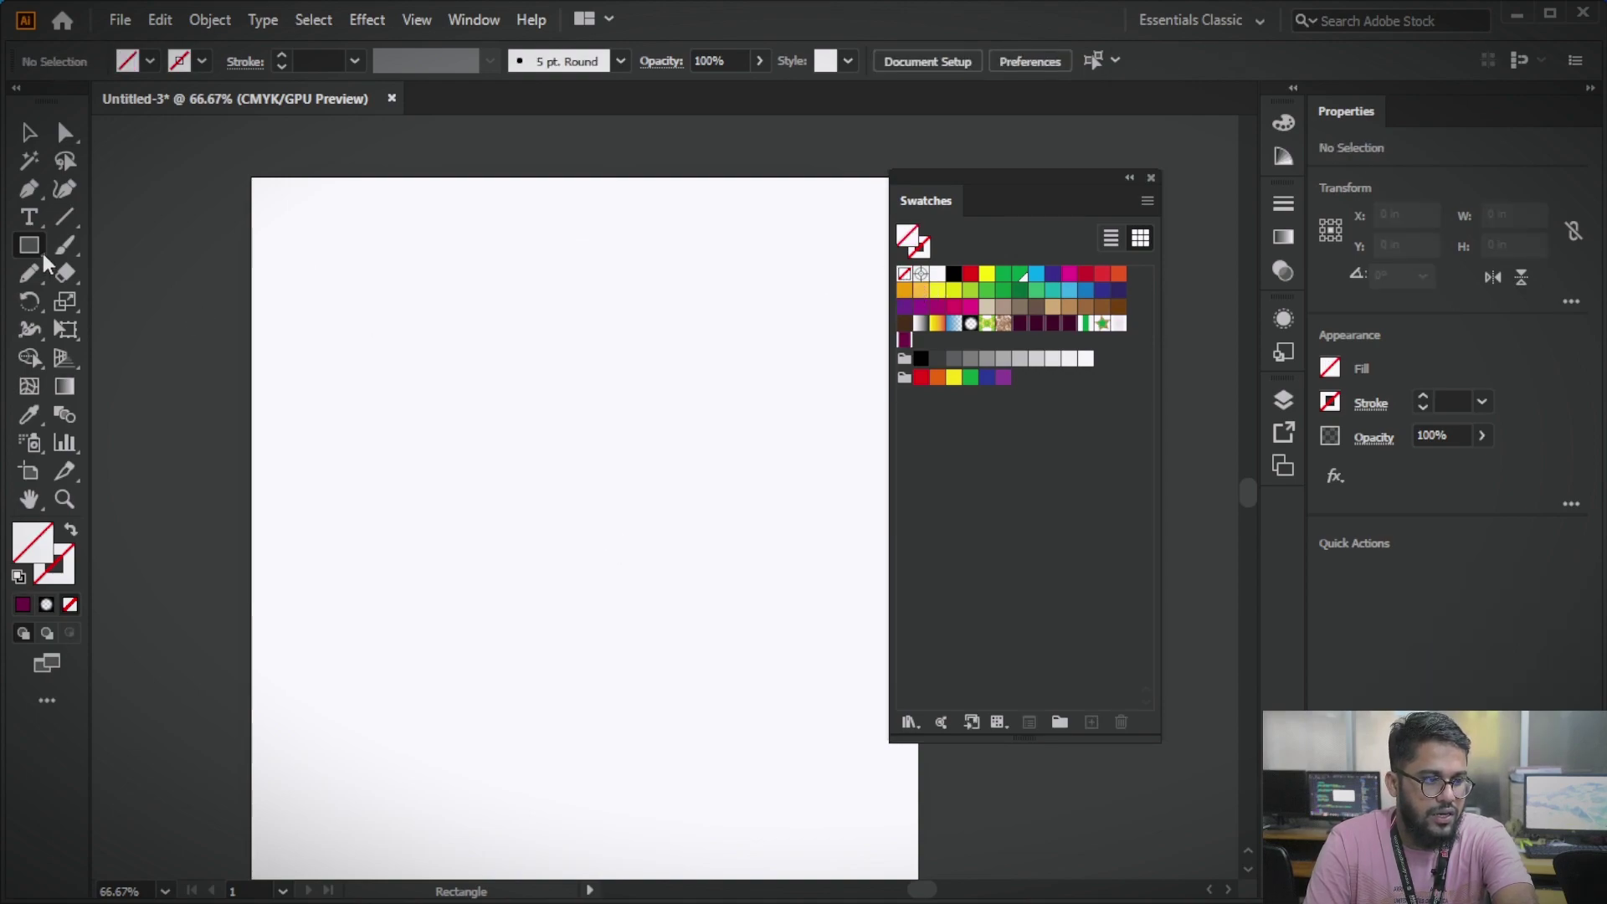
pyautogui.moveTo(427, 279); pyautogui.dragTo(692, 683)
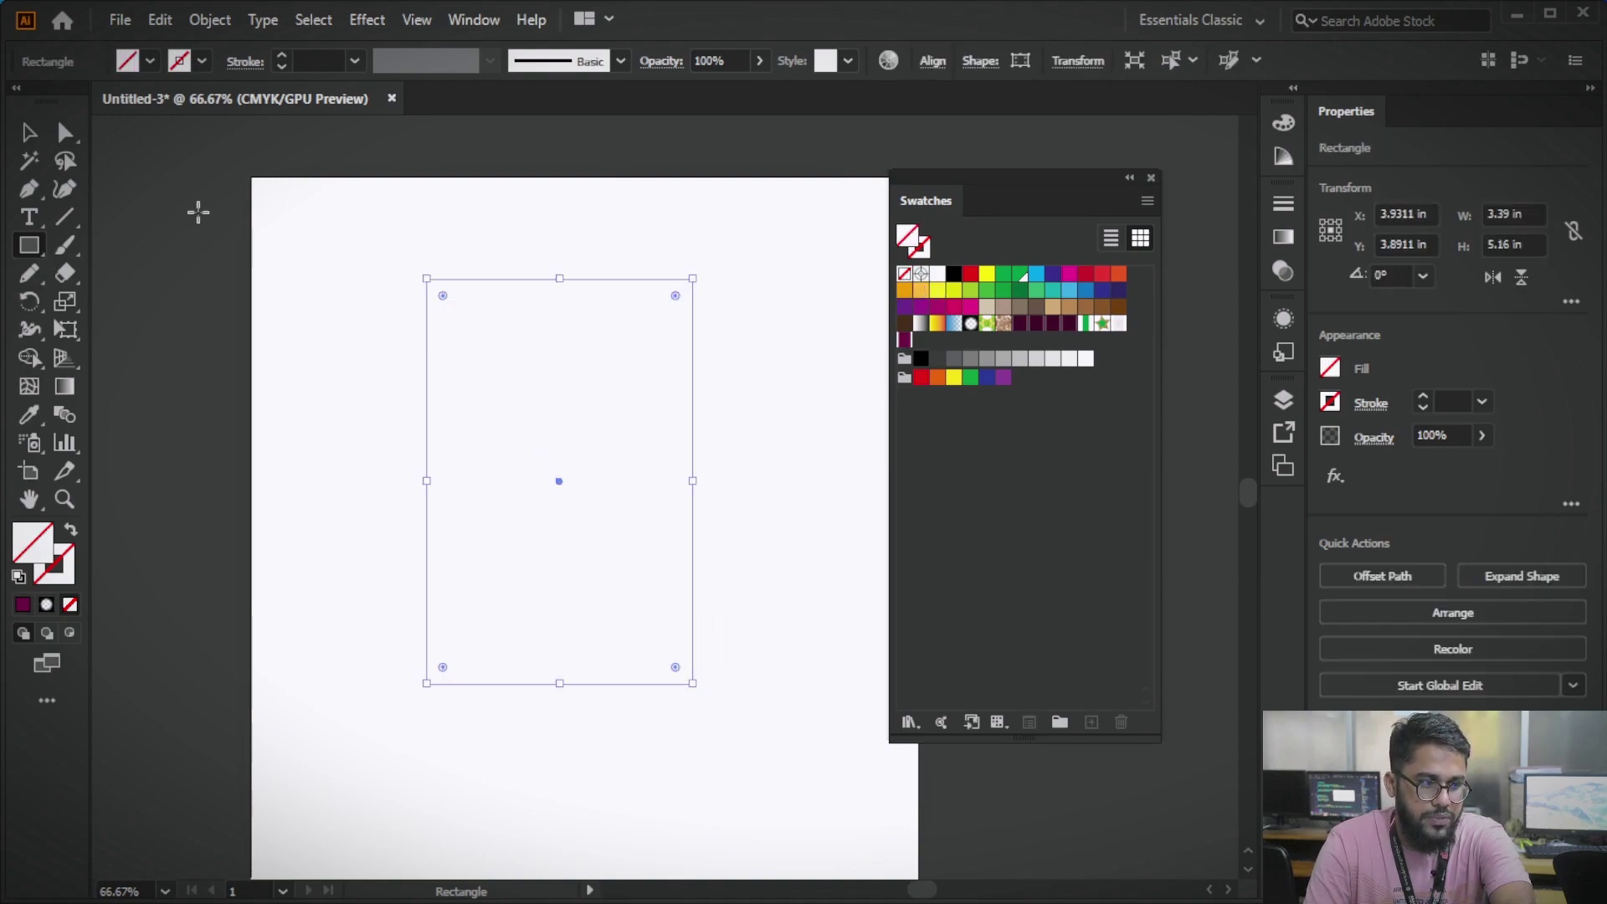
pyautogui.click(906, 308)
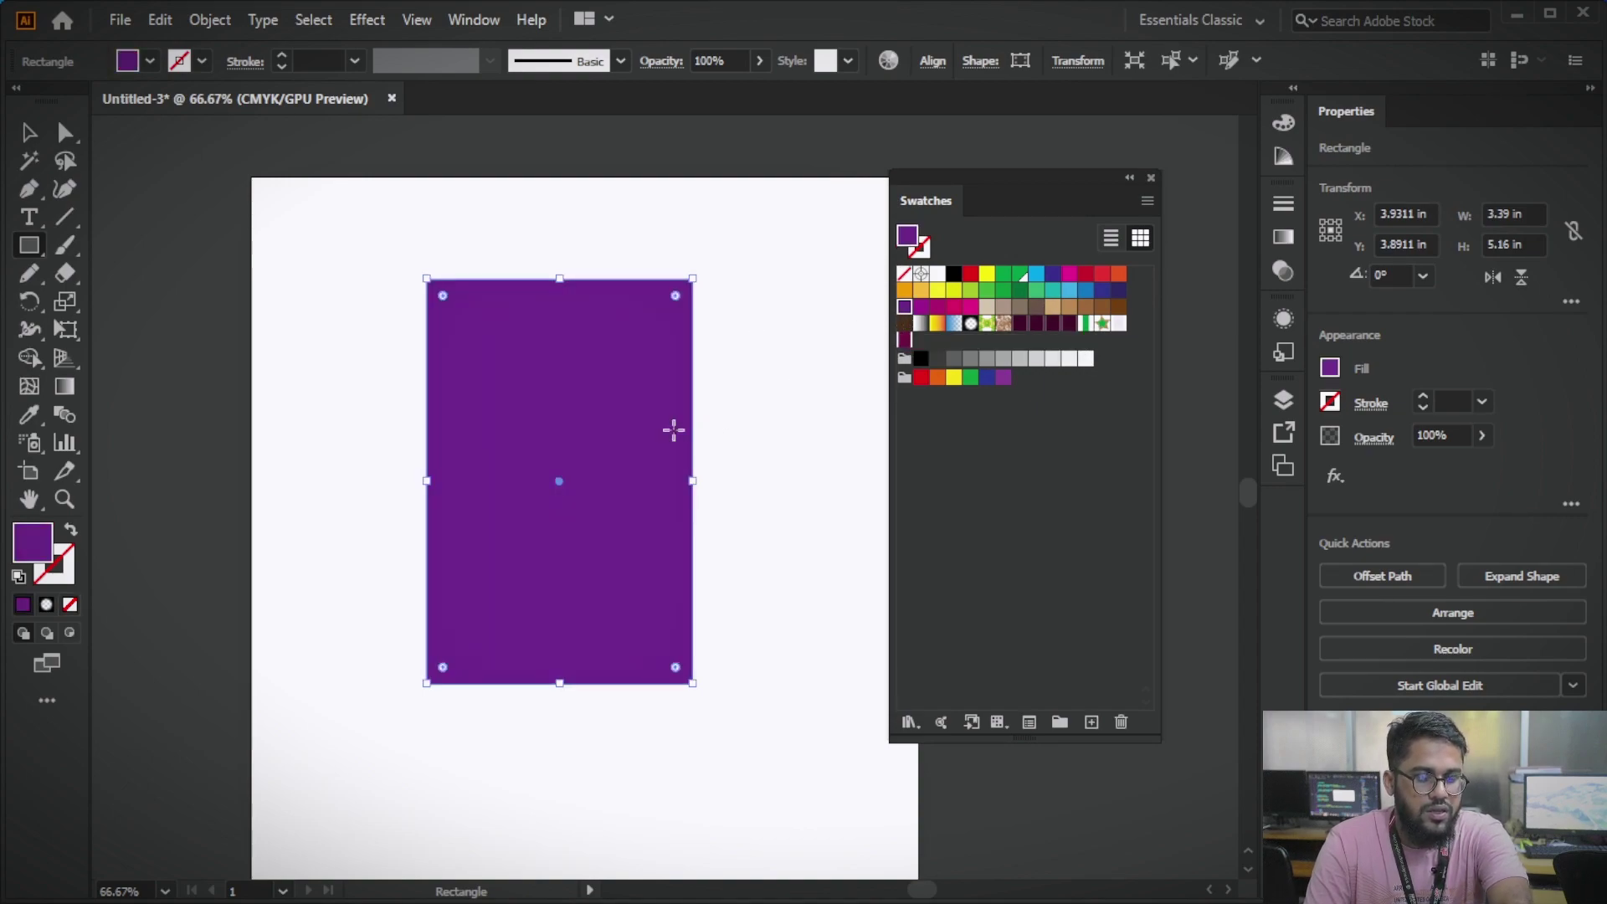
pyautogui.click(905, 324)
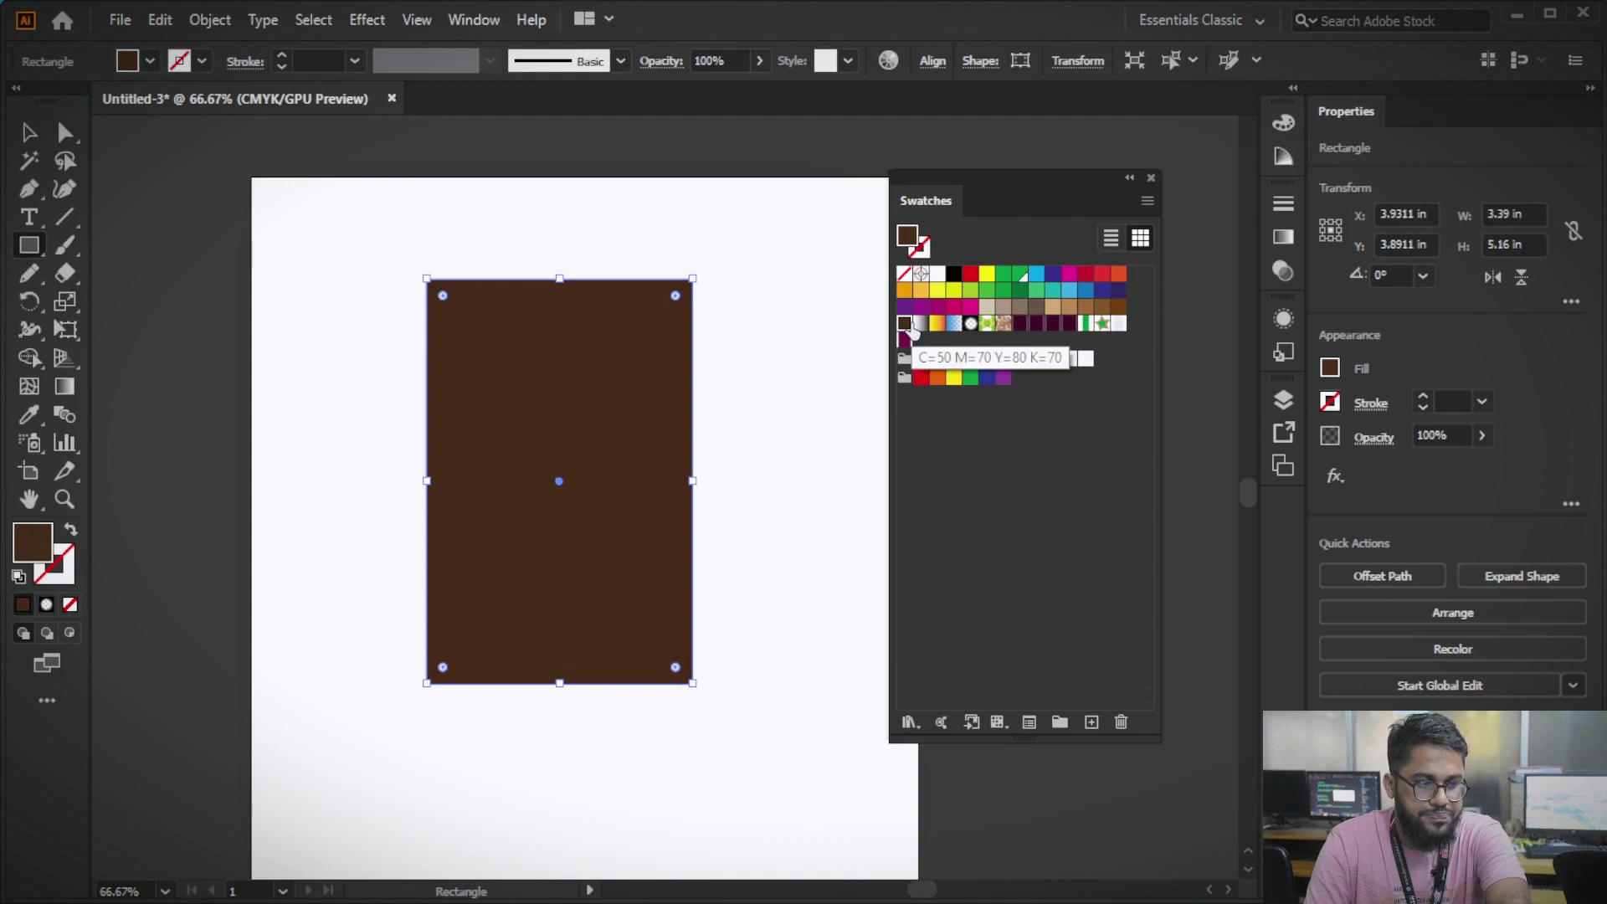
# - Draw a tall rectangle at the artboard's left and fill it red from the control bar swatches
pyautogui.click(29, 244)
pyautogui.moveTo(306, 257); pyautogui.dragTo(541, 670)
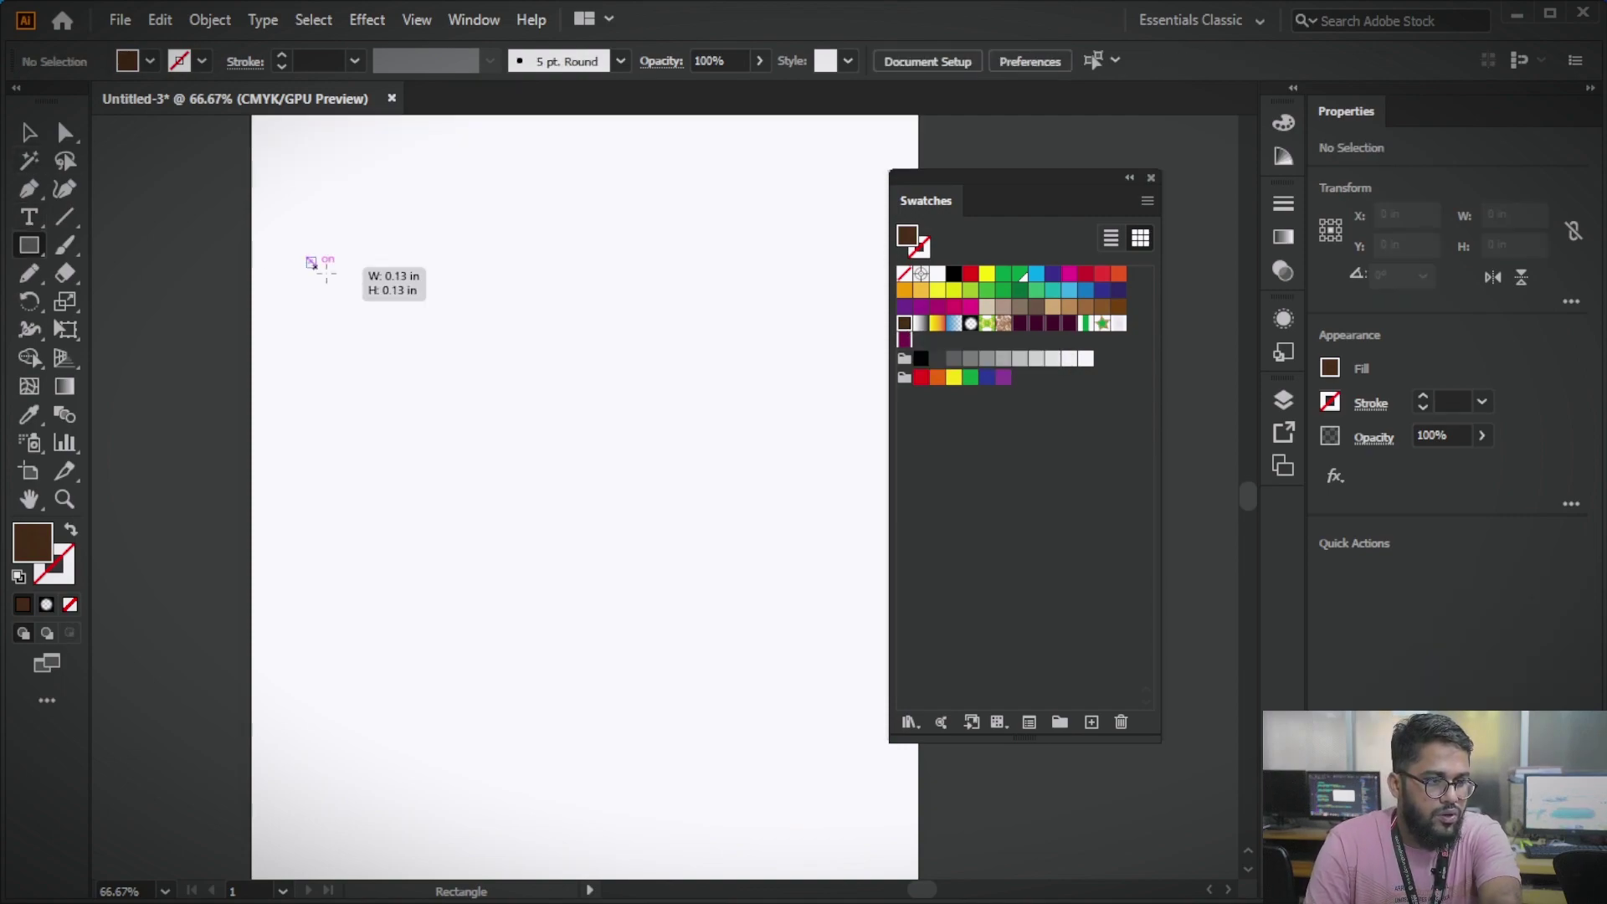
pyautogui.click(150, 61)
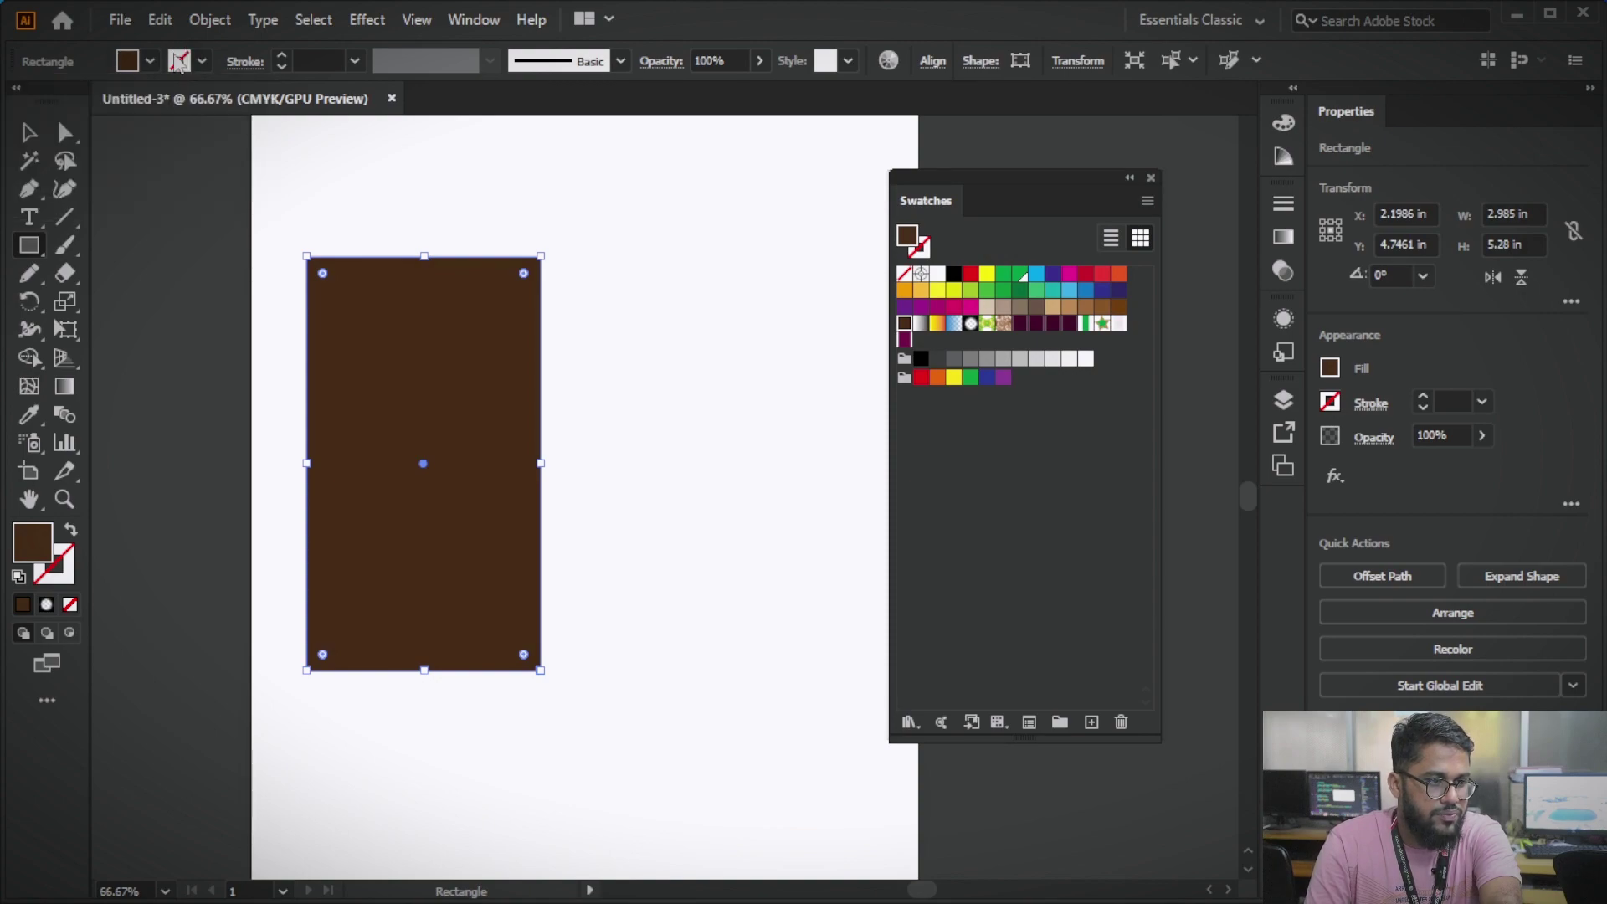
pyautogui.click(150, 61)
pyautogui.click(196, 100)
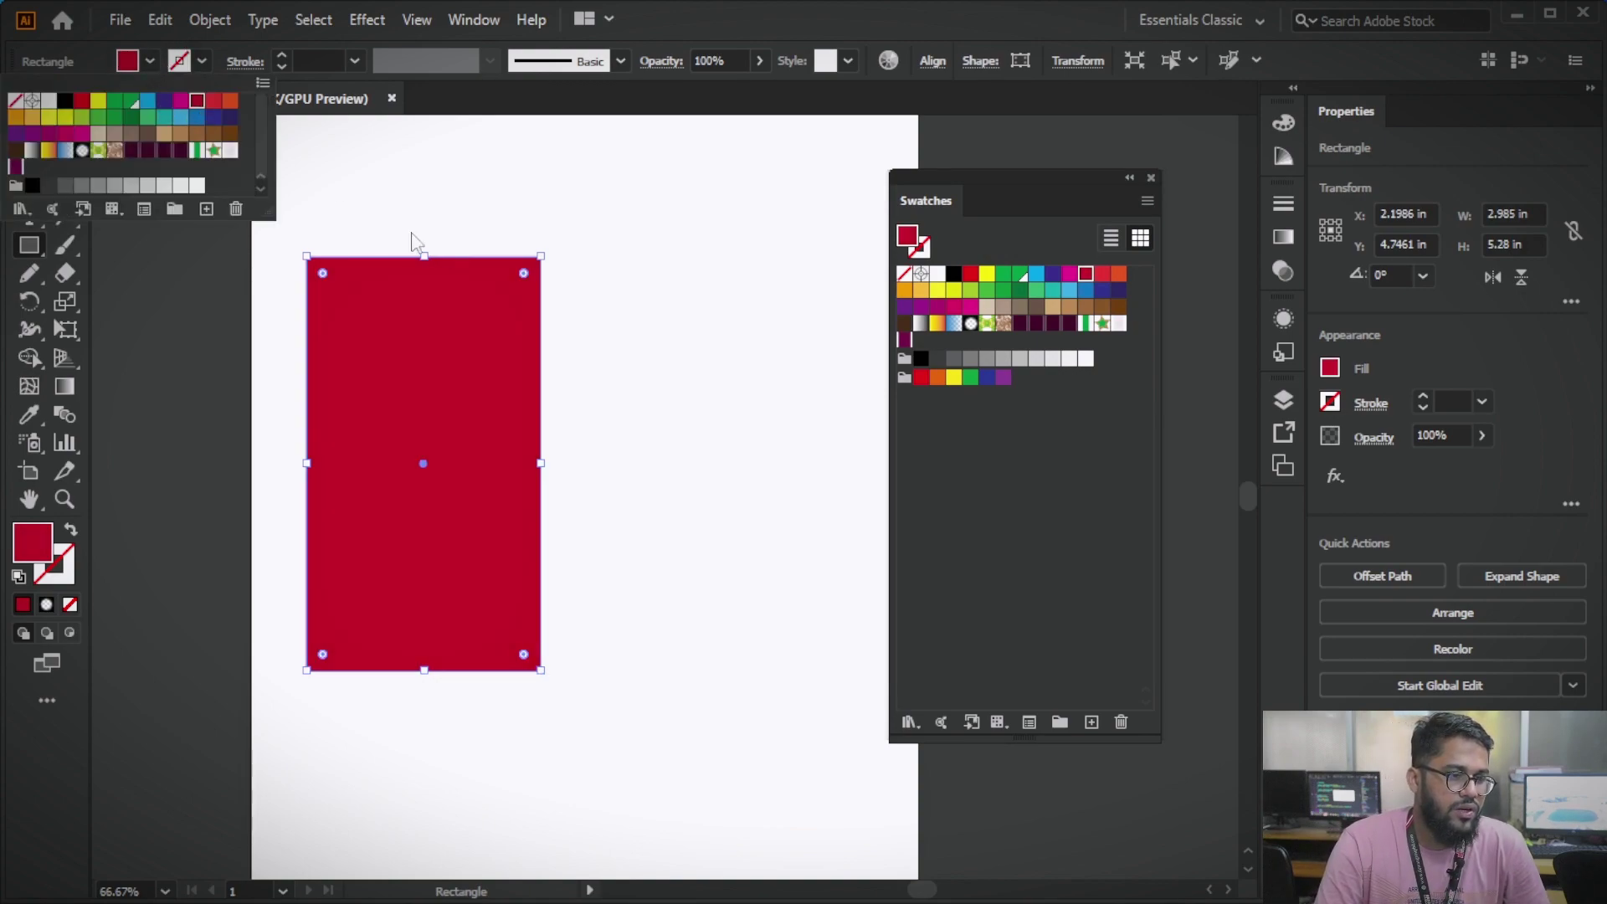
pyautogui.moveTo(423, 339); pyautogui.dragTo(512, 316)
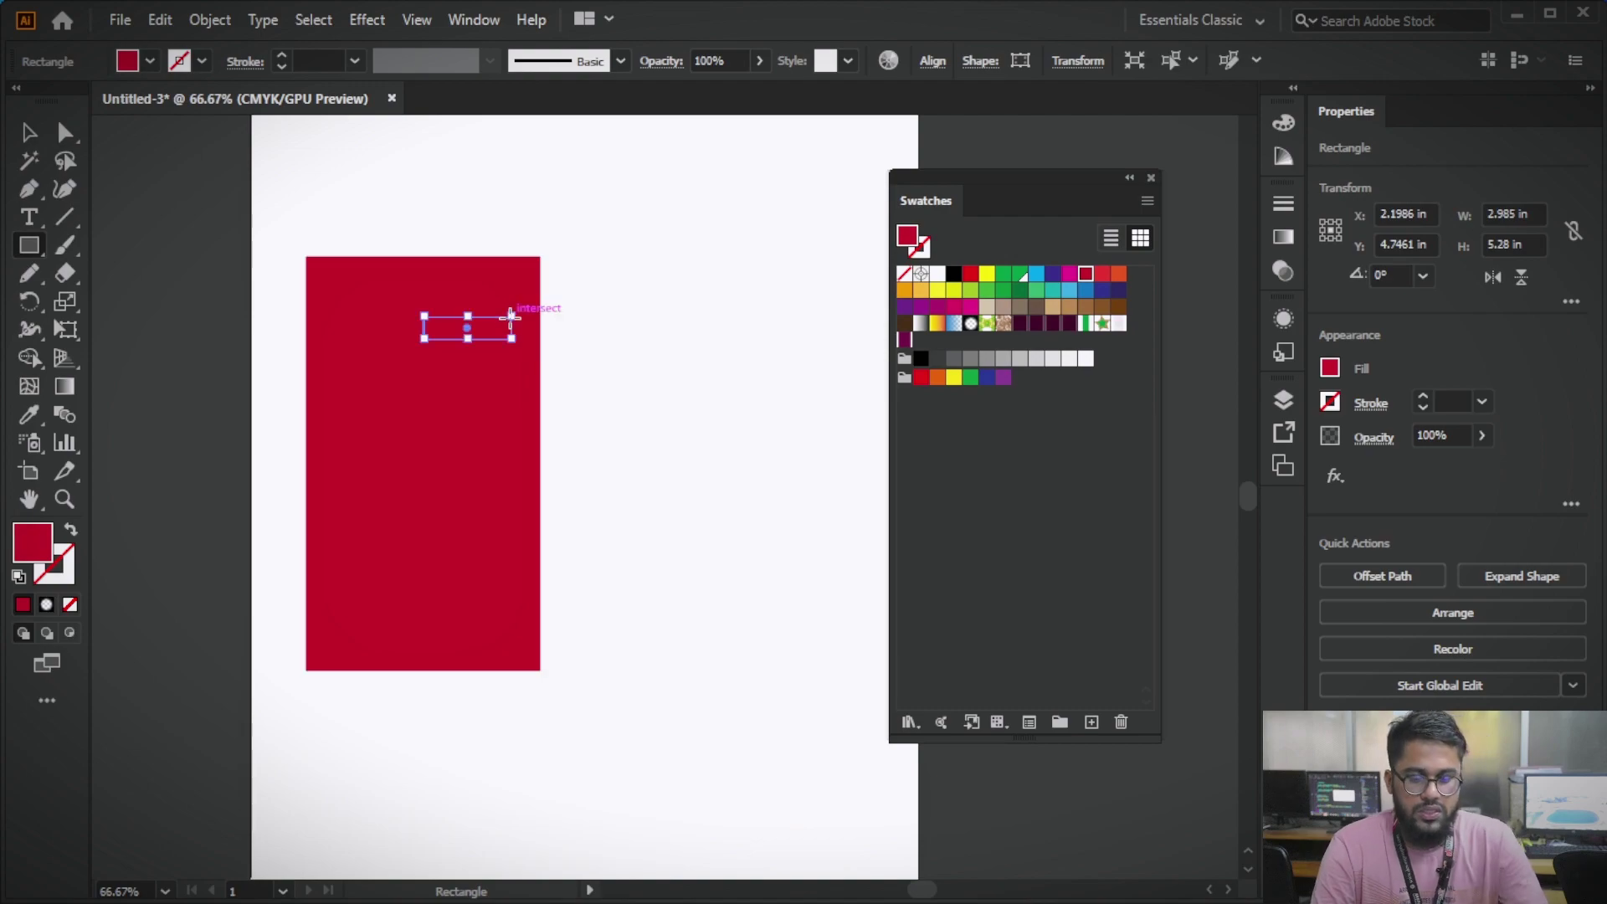
pyautogui.hotkey('ctrl', 'z')
pyautogui.click(150, 61)
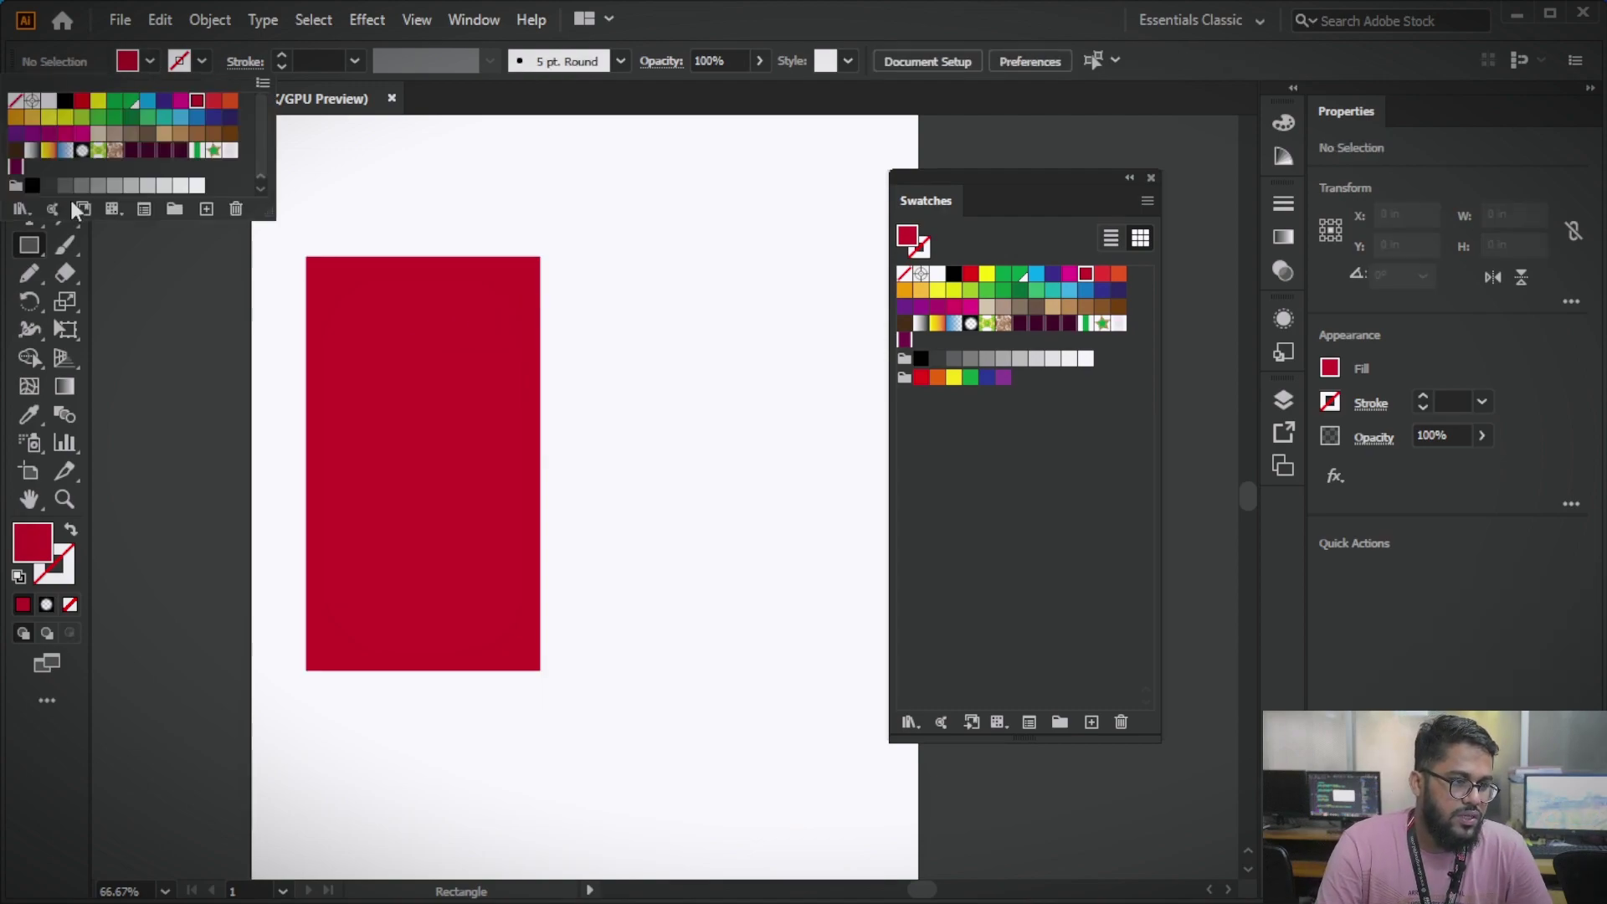
# - Pick a pink fill in the Color Picker and save it as a new swatch
pyautogui.doubleClick(33, 543)
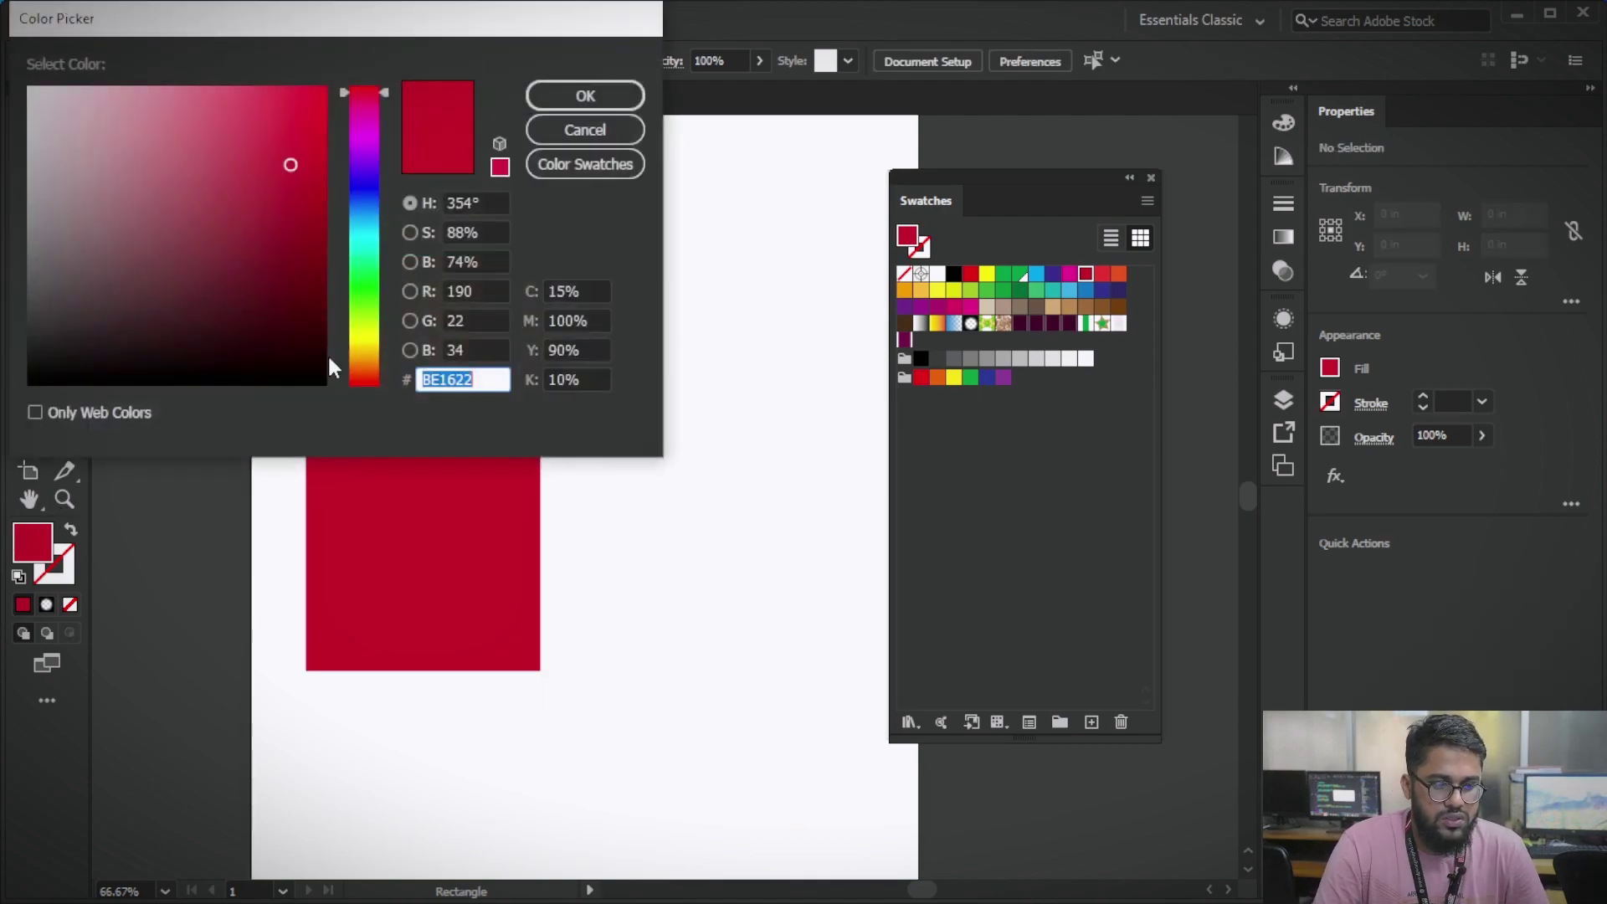
pyautogui.moveTo(310, 283)
pyautogui.mouseDown()
pyautogui.moveTo(292, 125)
pyautogui.moveTo(168, 179)
pyautogui.moveTo(118, 150)
pyautogui.moveTo(114, 165)
pyautogui.moveTo(192, 140)
pyautogui.mouseUp()
pyautogui.click(582, 97)
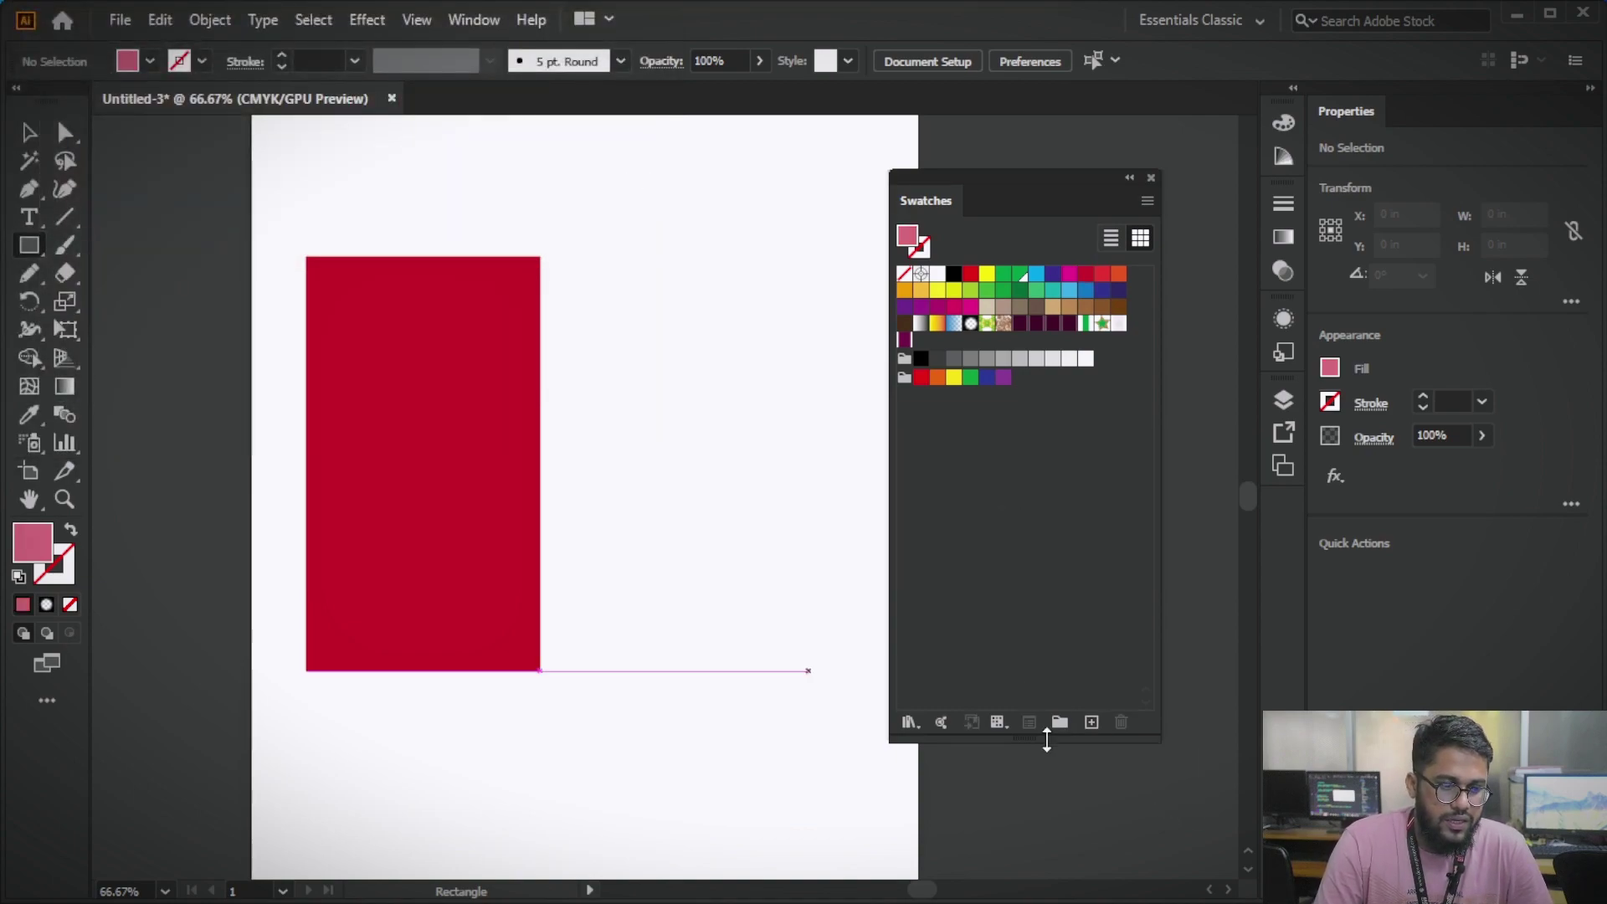
pyautogui.click(1092, 725)
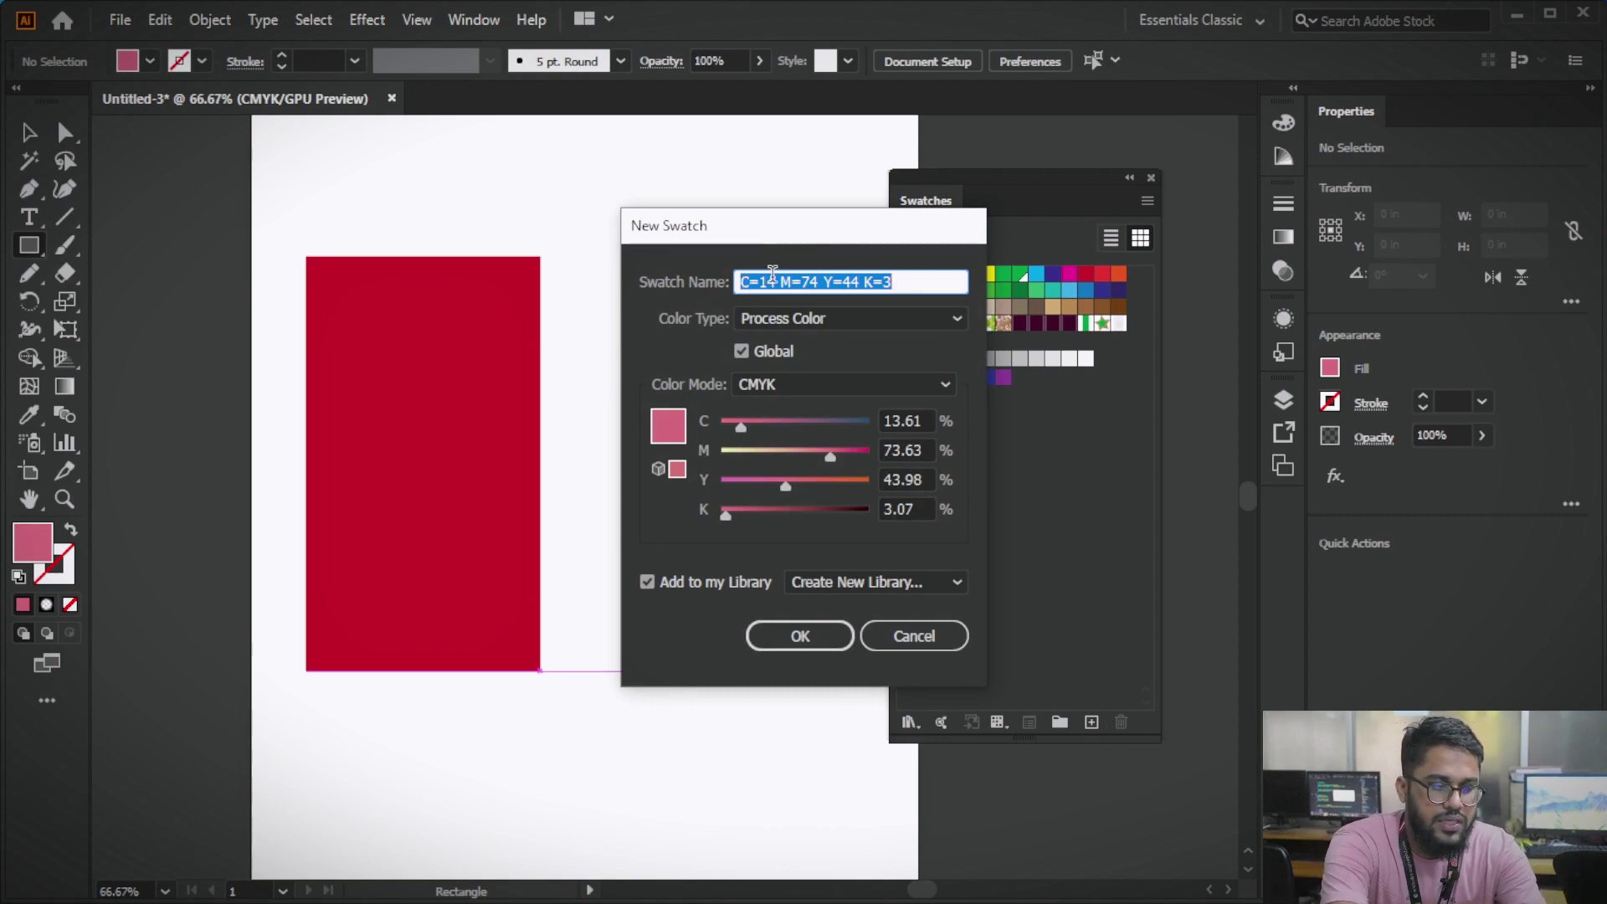
pyautogui.press('BackSpace')
pyautogui.write('fc')
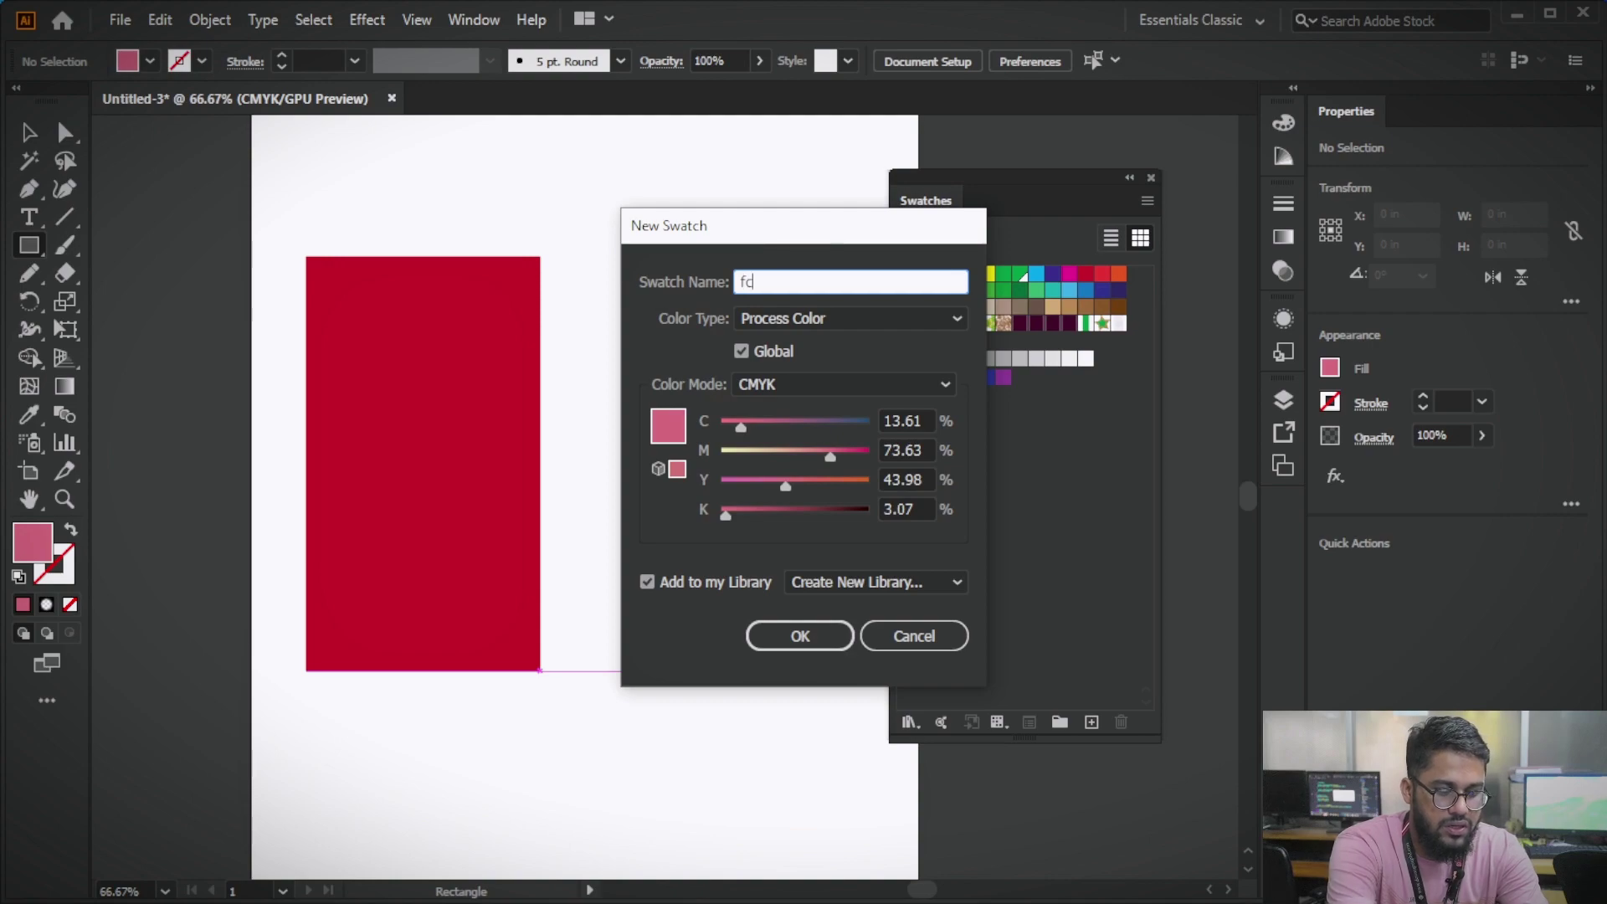
pyautogui.click(789, 634)
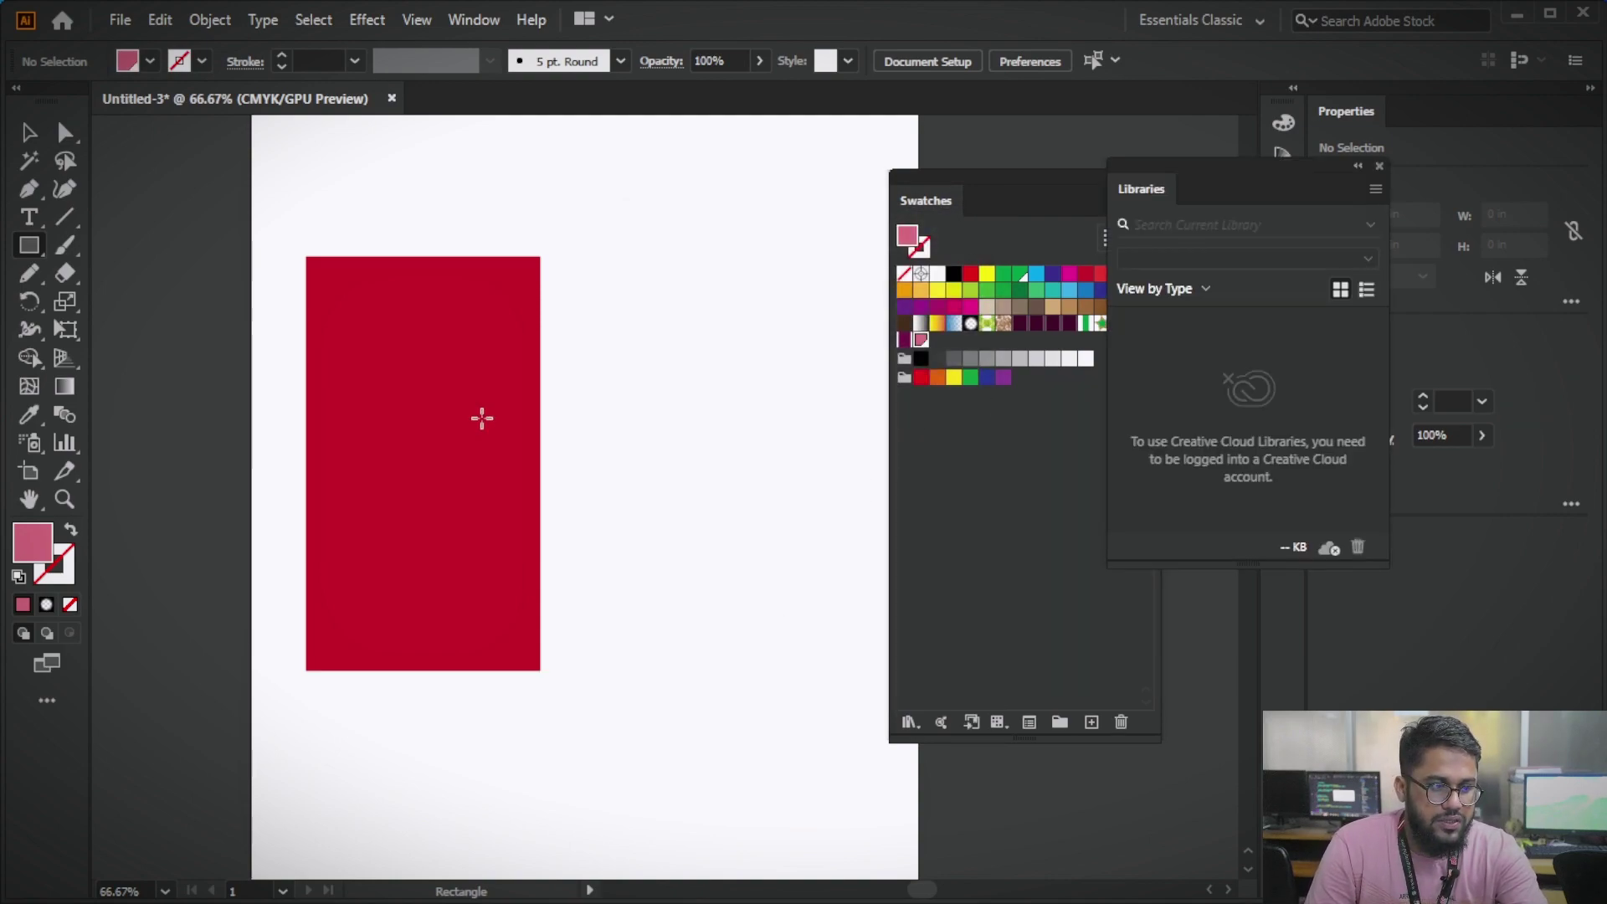
# - Apply the pink swatch to the red rectangle, then undo it
pyautogui.press('v')
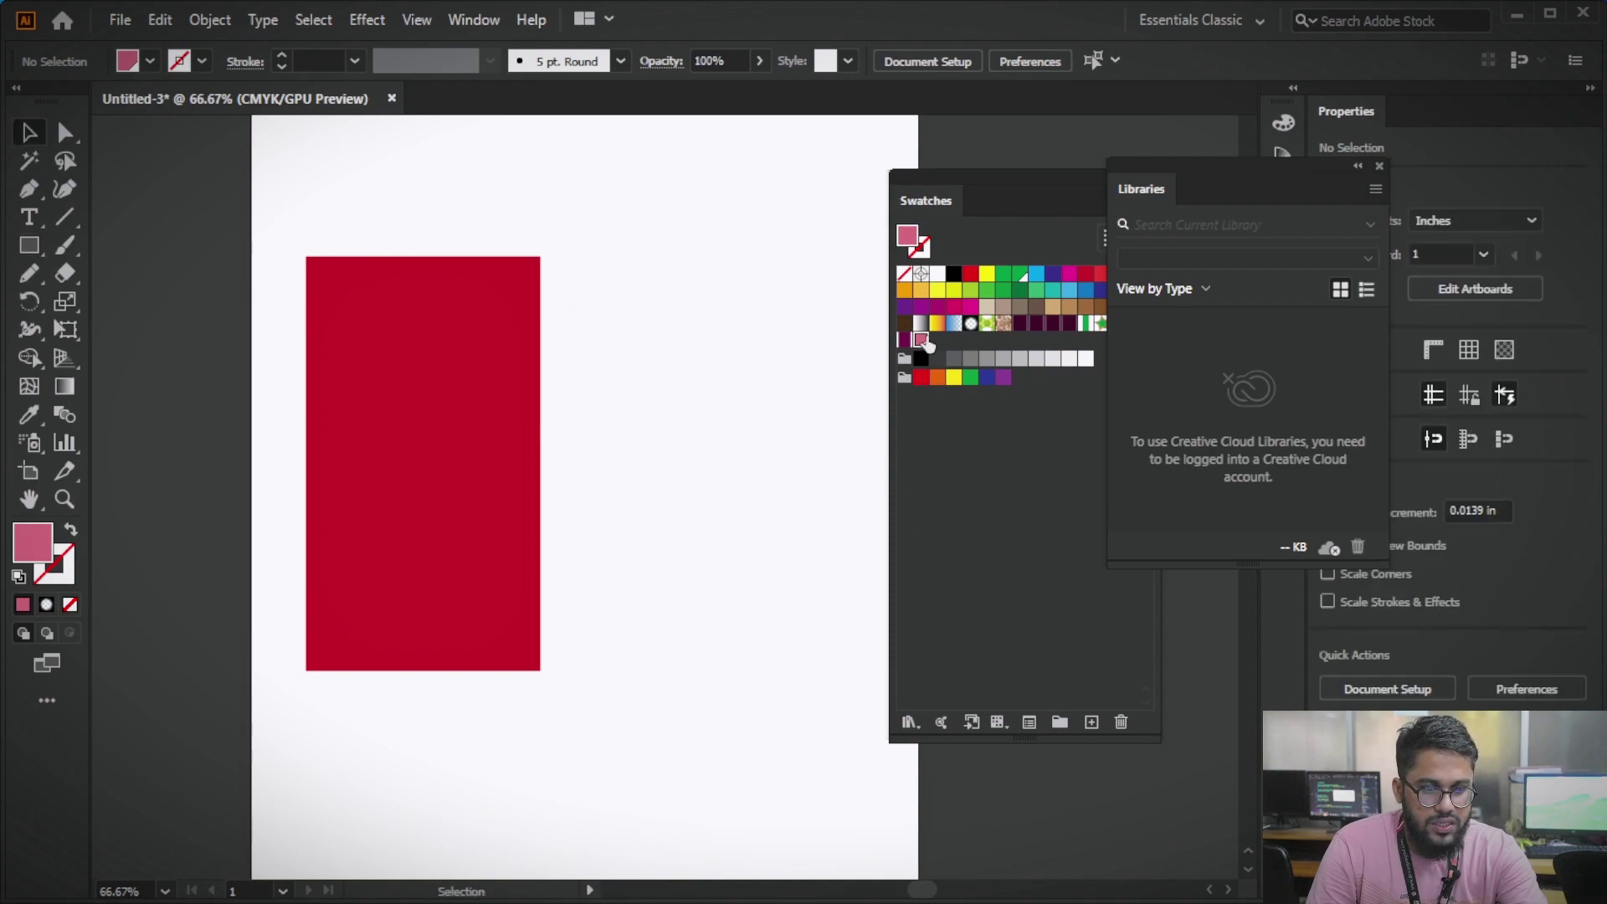
pyautogui.click(469, 427)
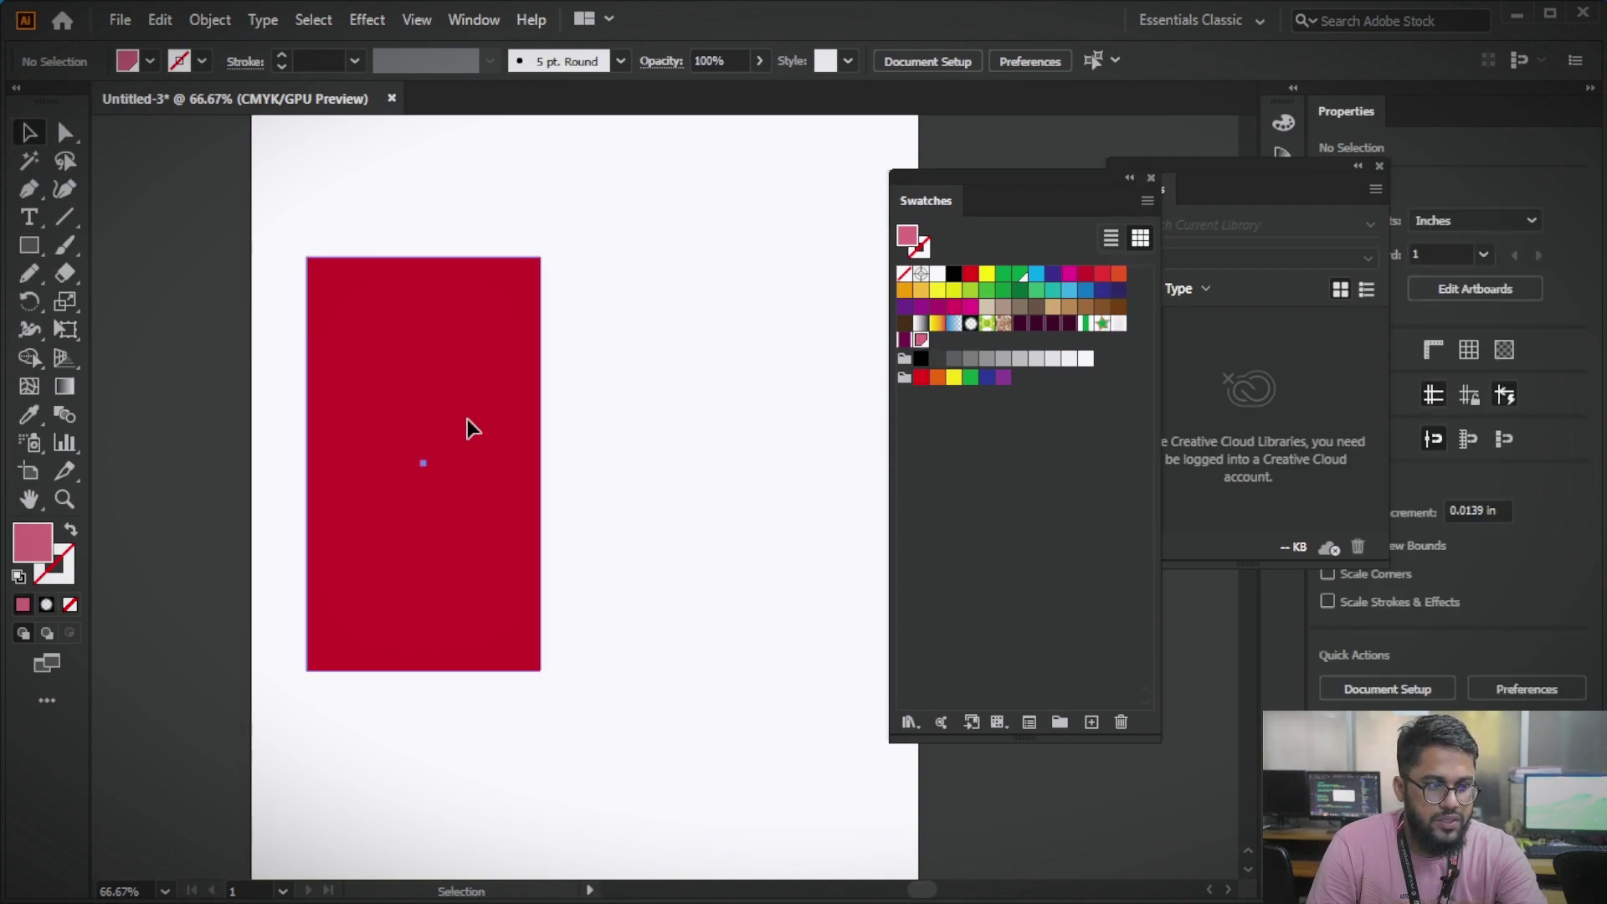
pyautogui.click(922, 342)
pyautogui.hotkey('ctrl', 'z')
pyautogui.hotkey('ctrl', 'z')
pyautogui.hotkey('ctrl', 'z')
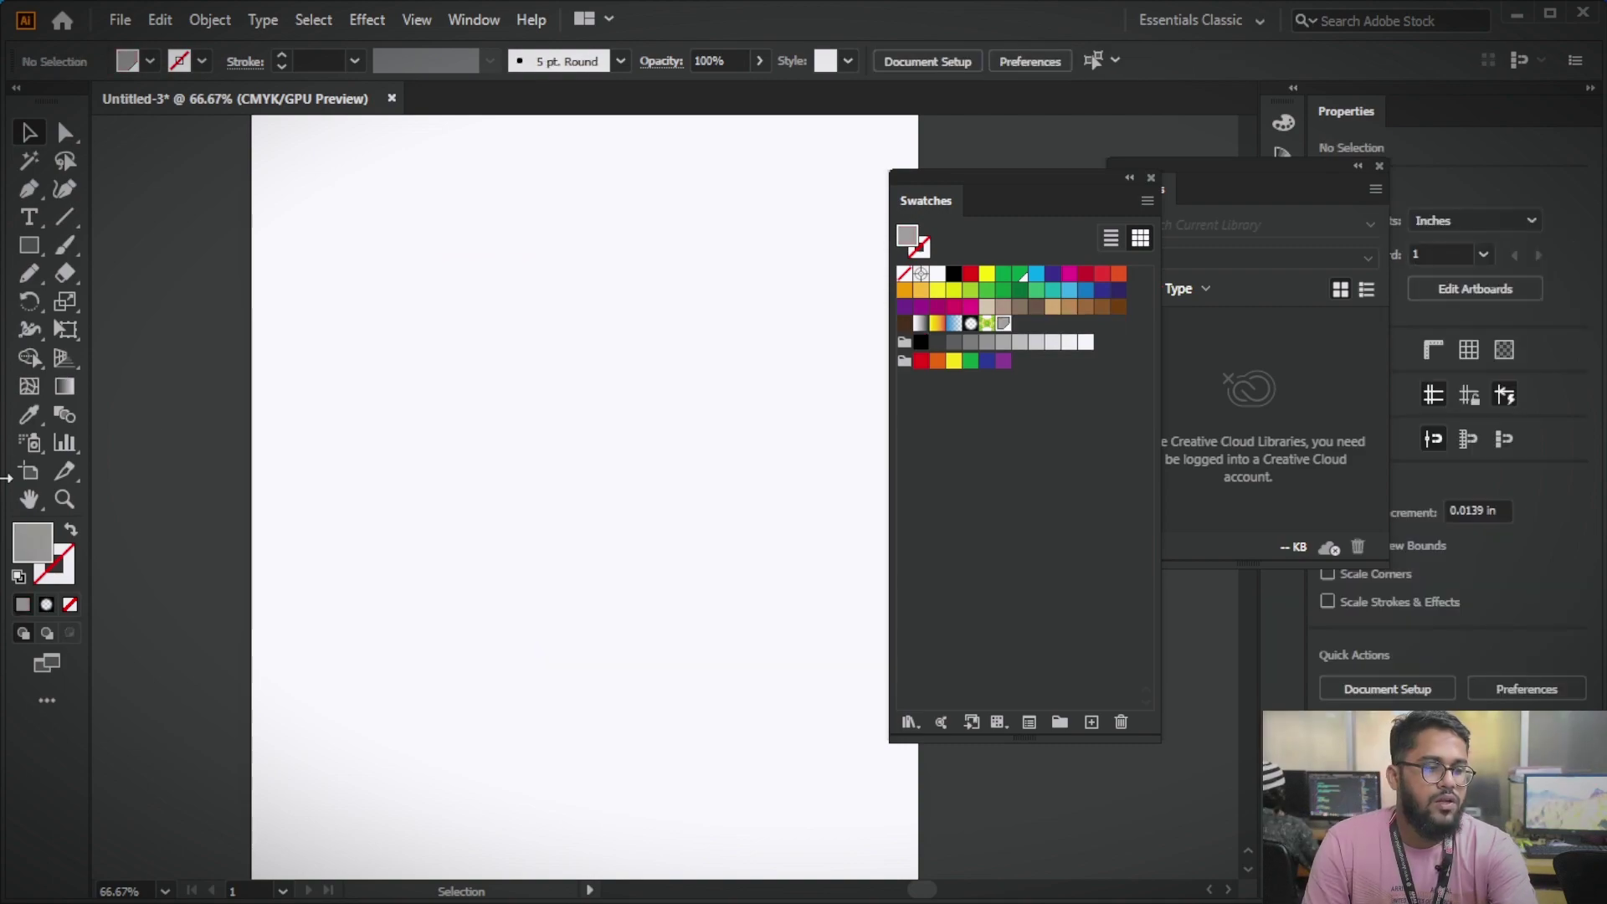
pyautogui.click(149, 61)
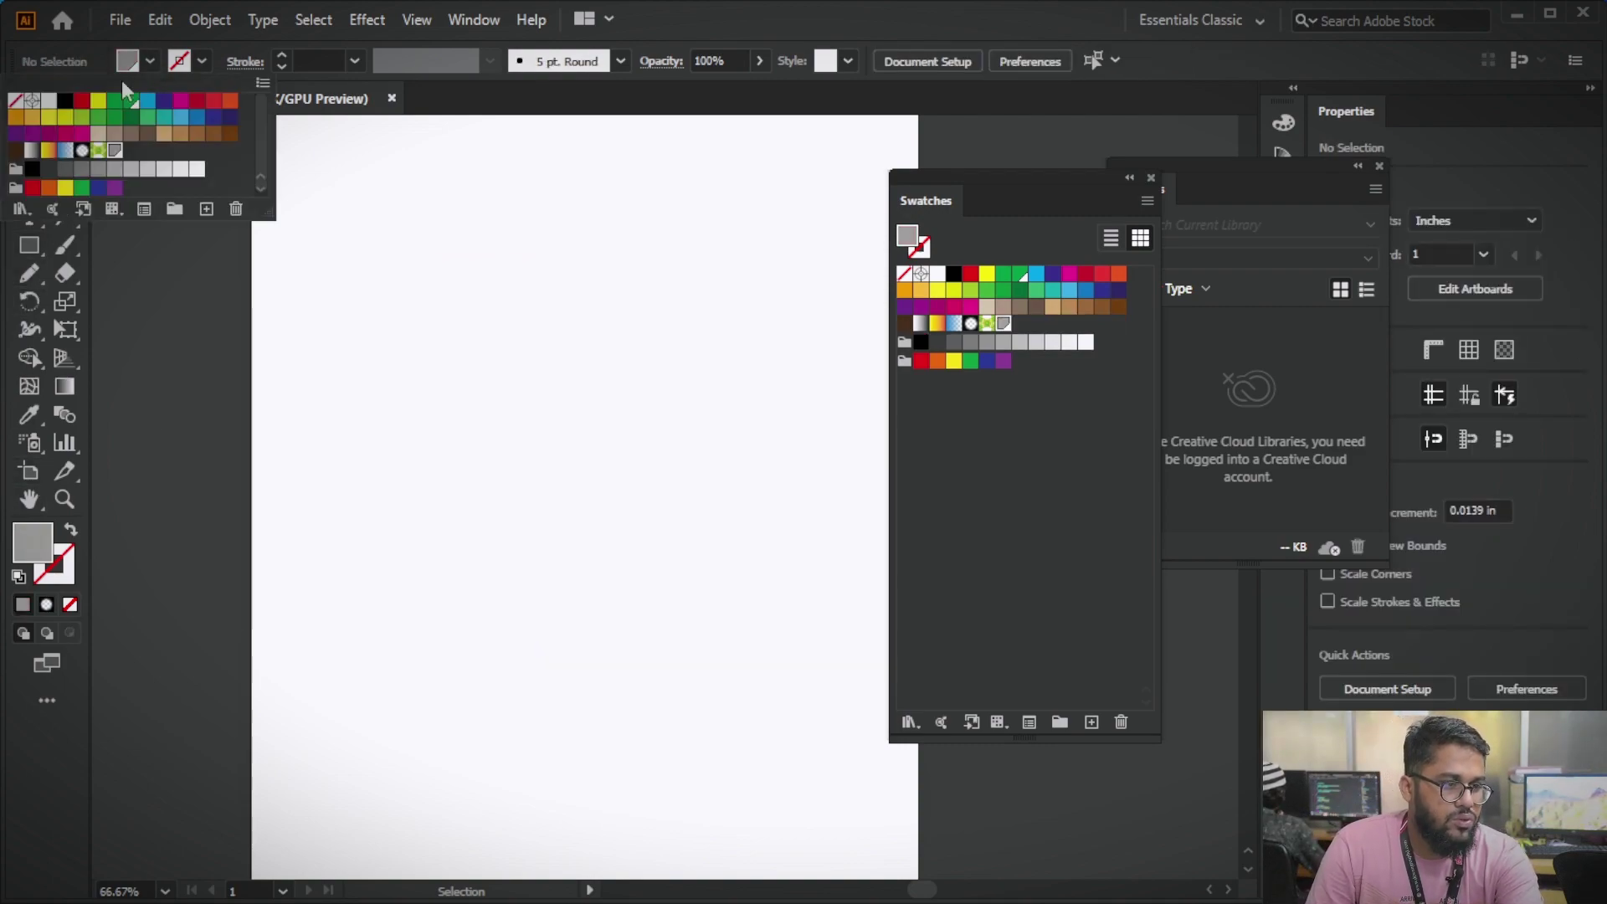
# - Draw a large red-filled rectangle on the artboard
pyautogui.click(79, 101)
pyautogui.click(30, 246)
pyautogui.moveTo(327, 235)
pyautogui.mouseDown()
pyautogui.moveTo(405, 313)
pyautogui.moveTo(641, 634)
pyautogui.mouseUp()
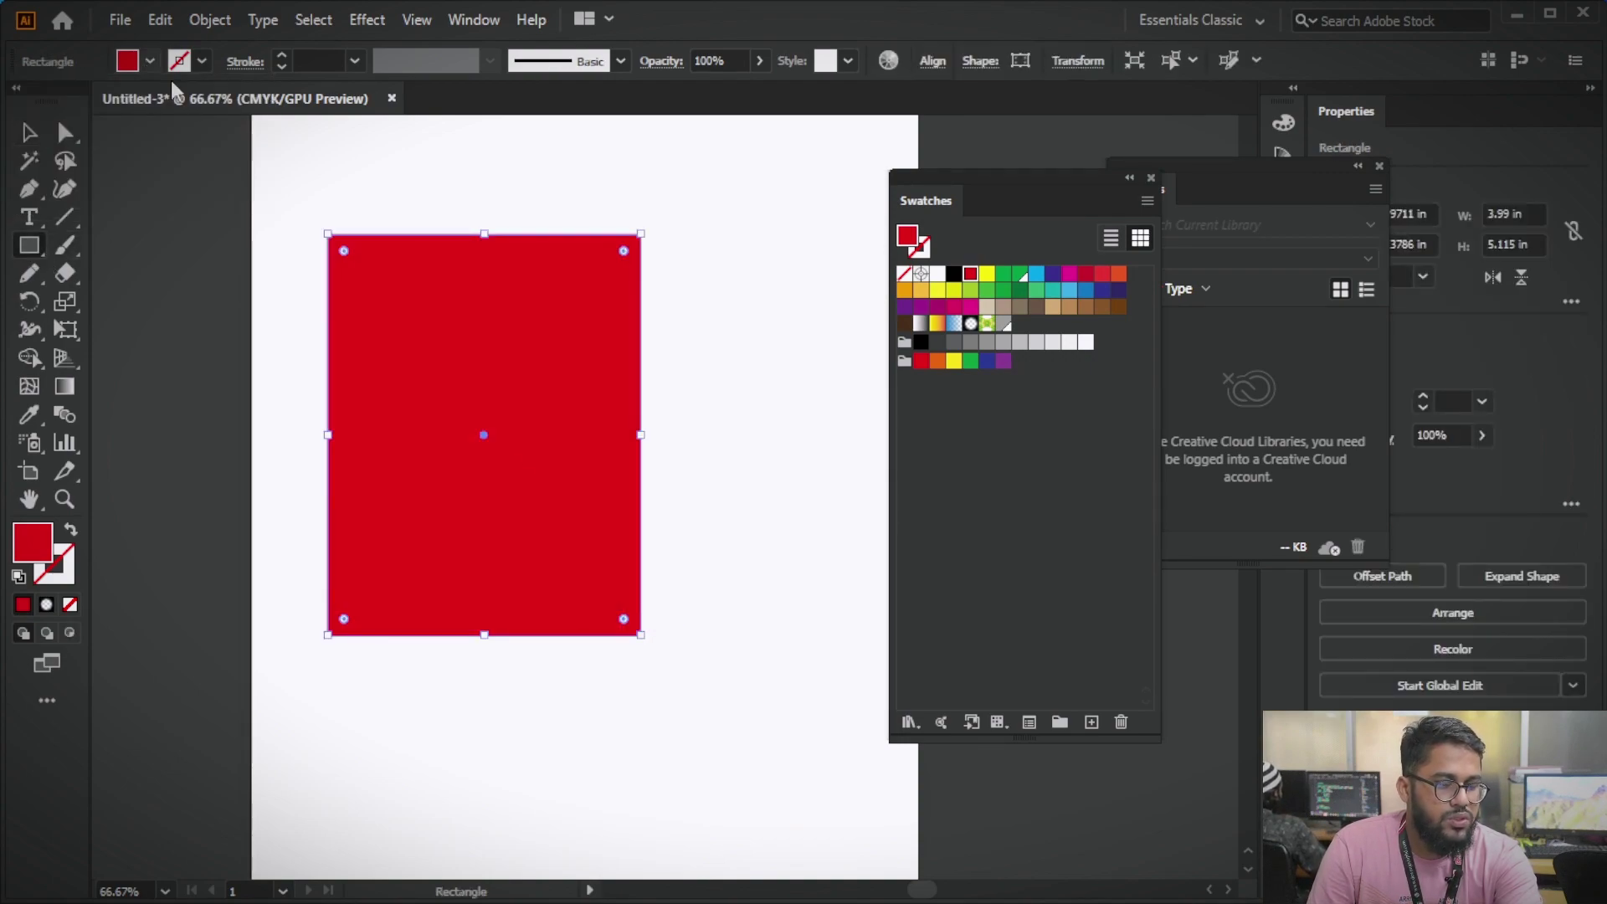
pyautogui.click(150, 61)
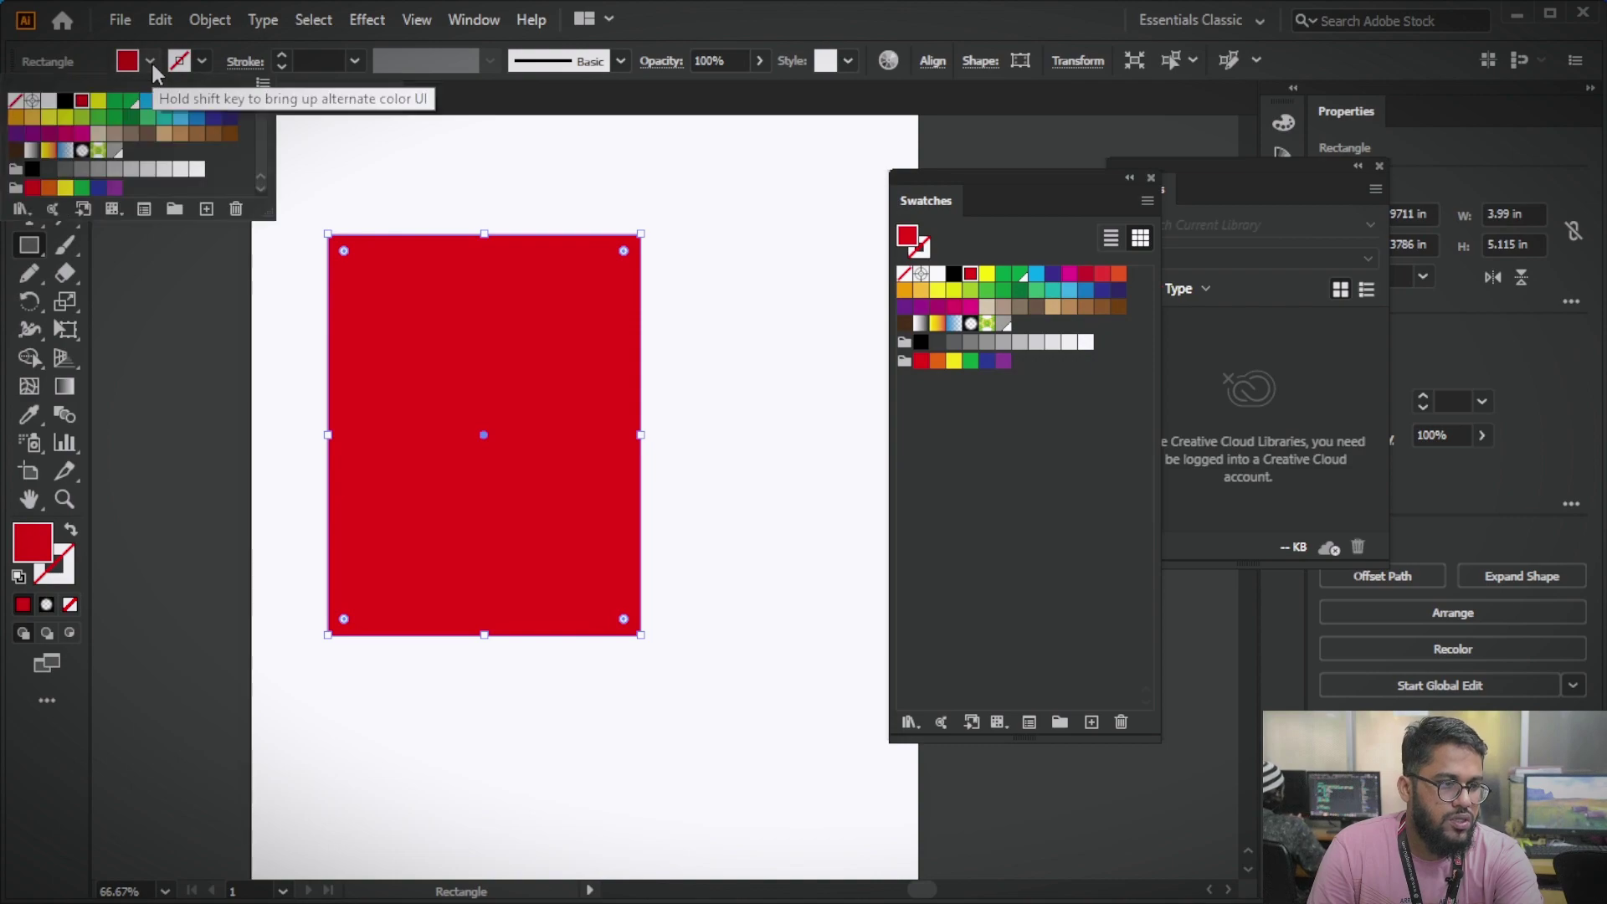
# - Change the rectangle's fill to light blue 90DDFC in the Color Picker
pyautogui.doubleClick(42, 543)
pyautogui.moveTo(244, 273)
pyautogui.mouseDown()
pyautogui.moveTo(192, 321)
pyautogui.moveTo(204, 240)
pyautogui.moveTo(301, 209)
pyautogui.moveTo(243, 165)
pyautogui.mouseUp()
pyautogui.moveTo(365, 214)
pyautogui.mouseDown()
pyautogui.moveTo(365, 310)
pyautogui.moveTo(365, 220)
pyautogui.mouseUp()
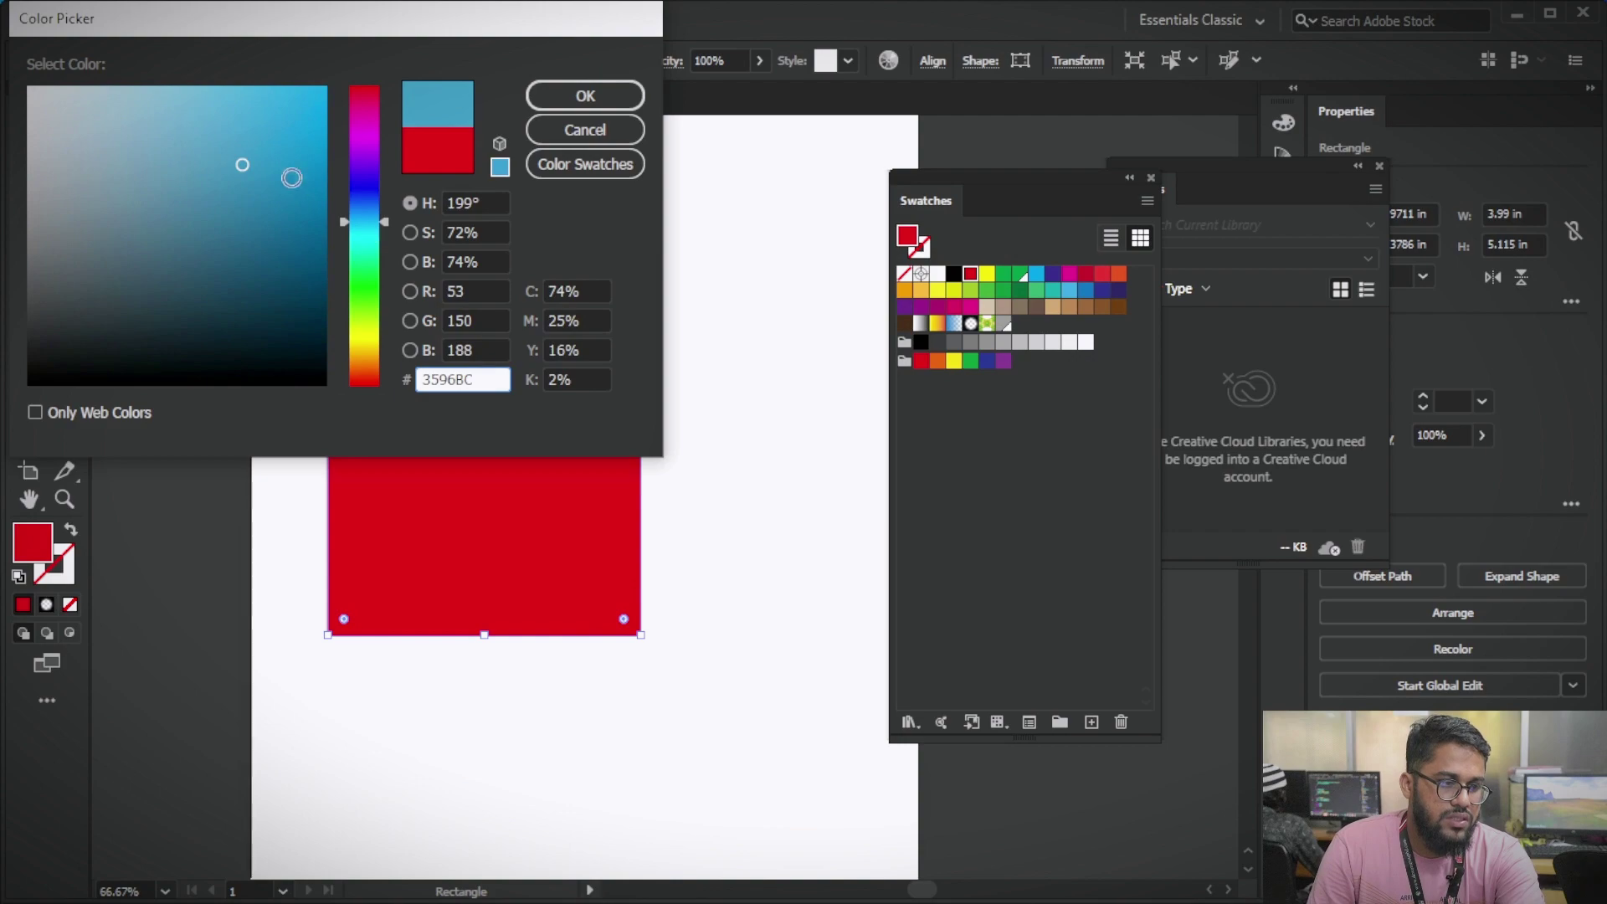
pyautogui.moveTo(292, 177)
pyautogui.mouseDown()
pyautogui.moveTo(259, 107)
pyautogui.moveTo(196, 90)
pyautogui.moveTo(129, 115)
pyautogui.moveTo(109, 99)
pyautogui.mouseUp()
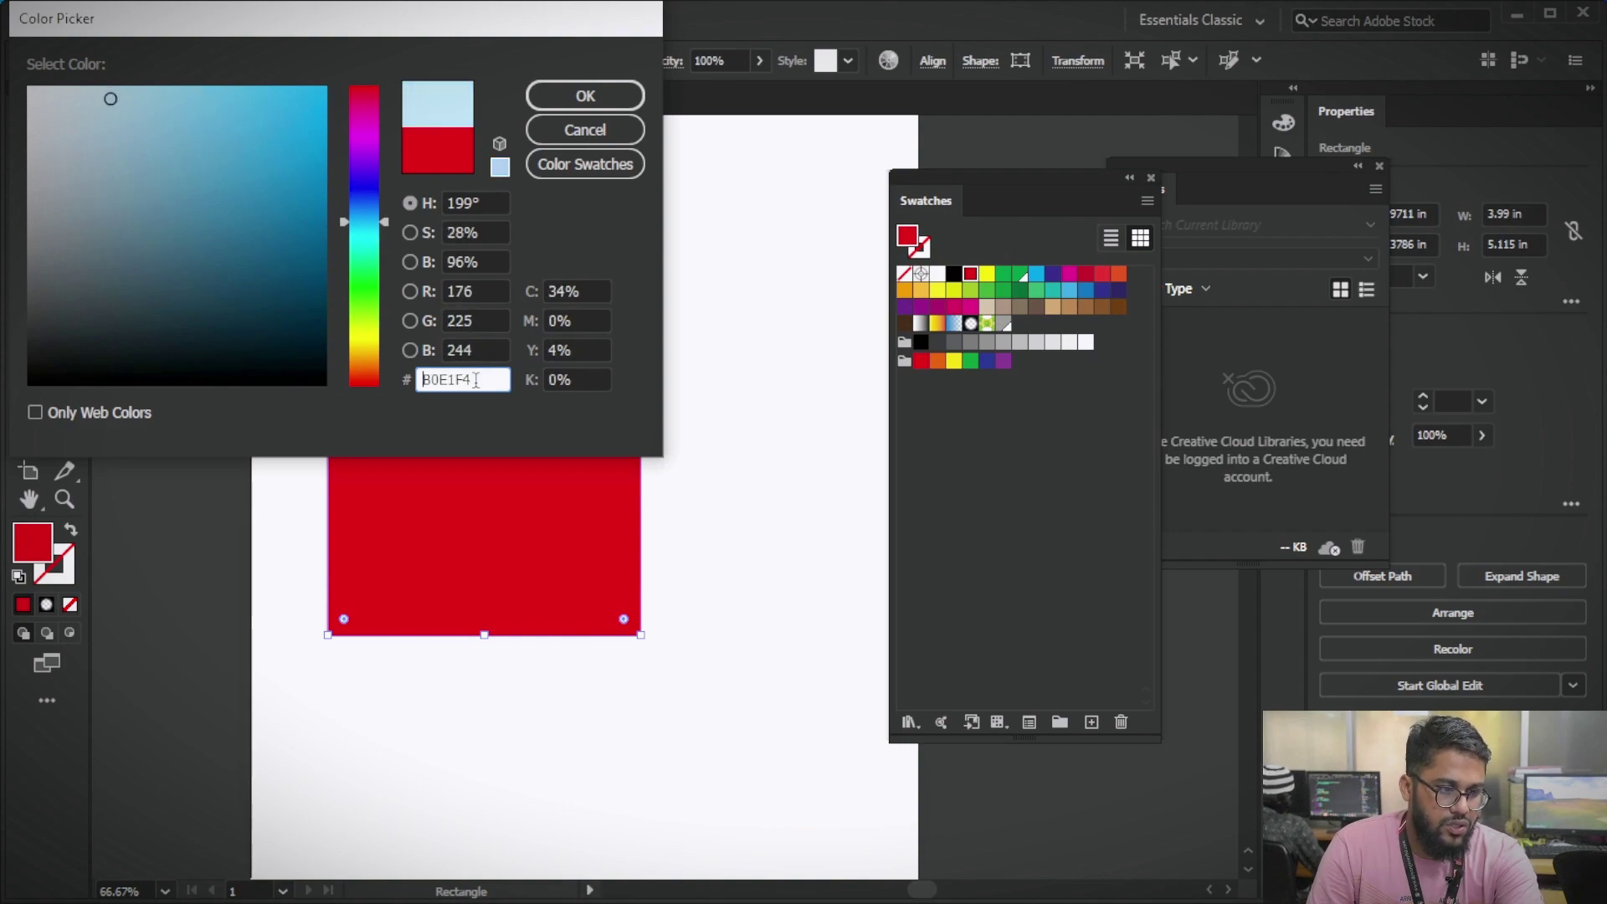
pyautogui.moveTo(243, 212); pyautogui.dragTo(248, 159)
pyautogui.moveTo(241, 270)
pyautogui.mouseDown()
pyautogui.moveTo(245, 126)
pyautogui.moveTo(156, 88)
pyautogui.mouseUp()
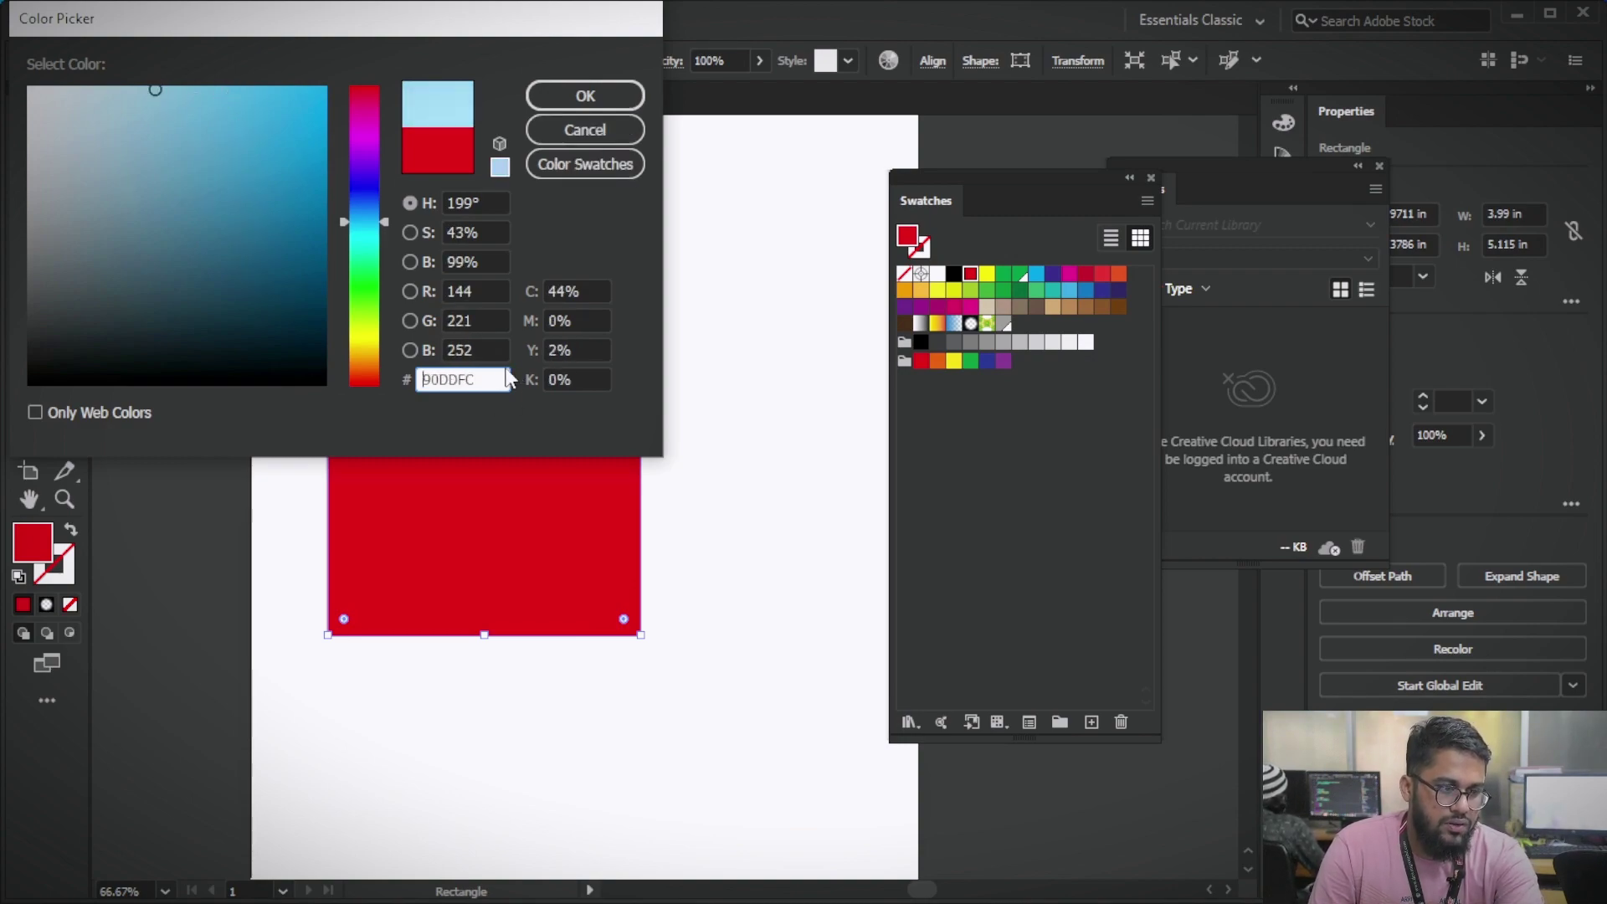
pyautogui.click(585, 95)
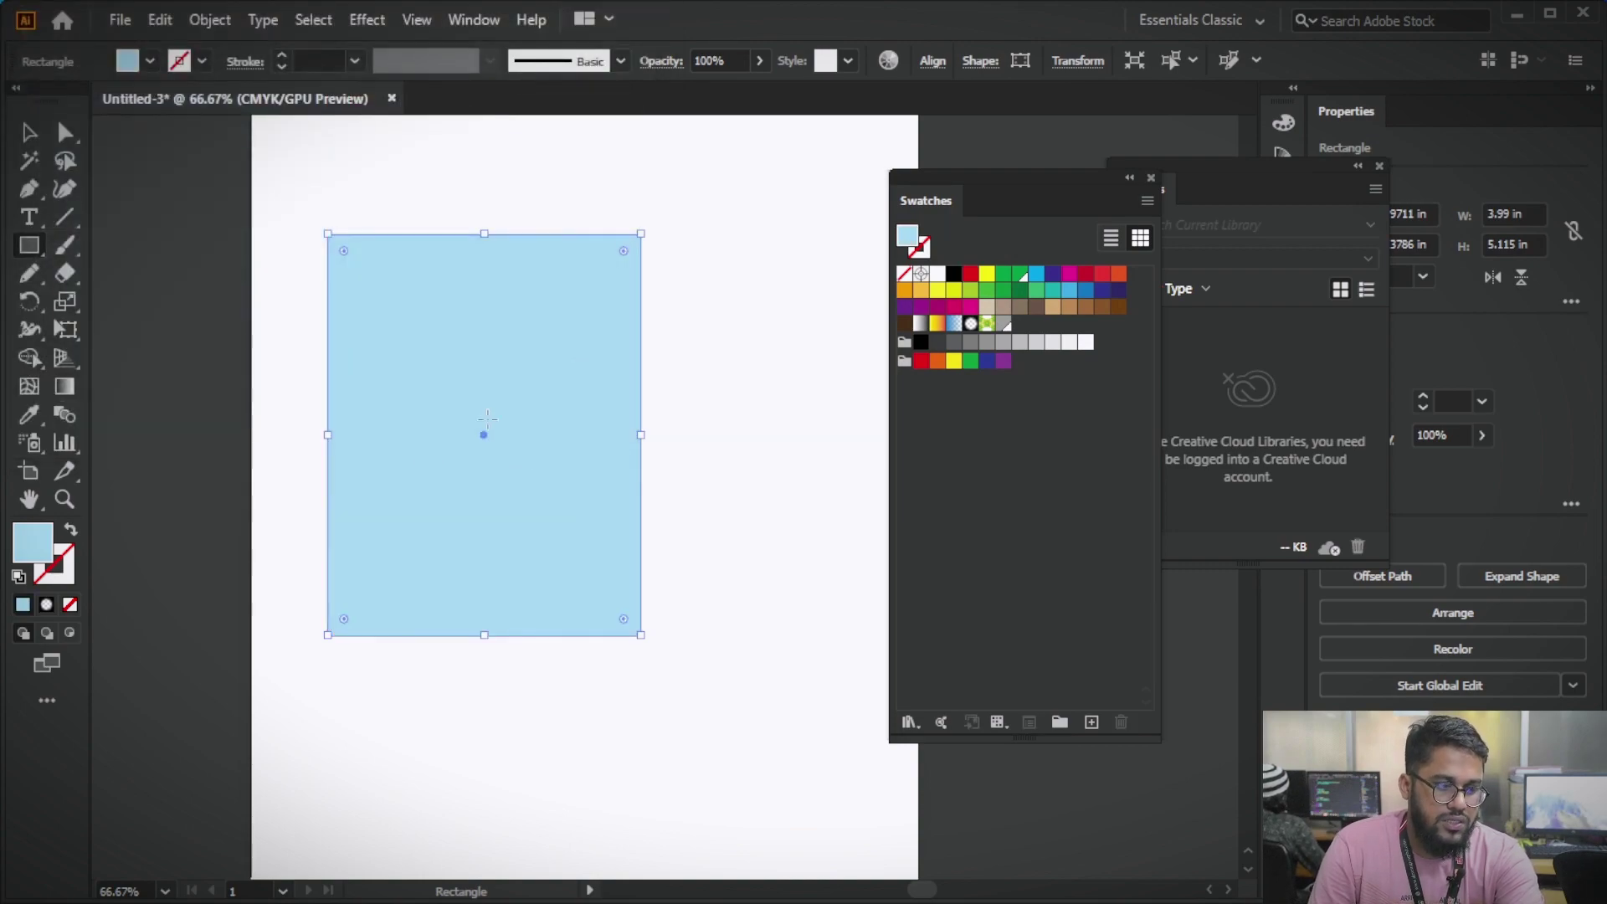
# - Save the light blue as a new swatch and delete the rectangle
pyautogui.click(1092, 722)
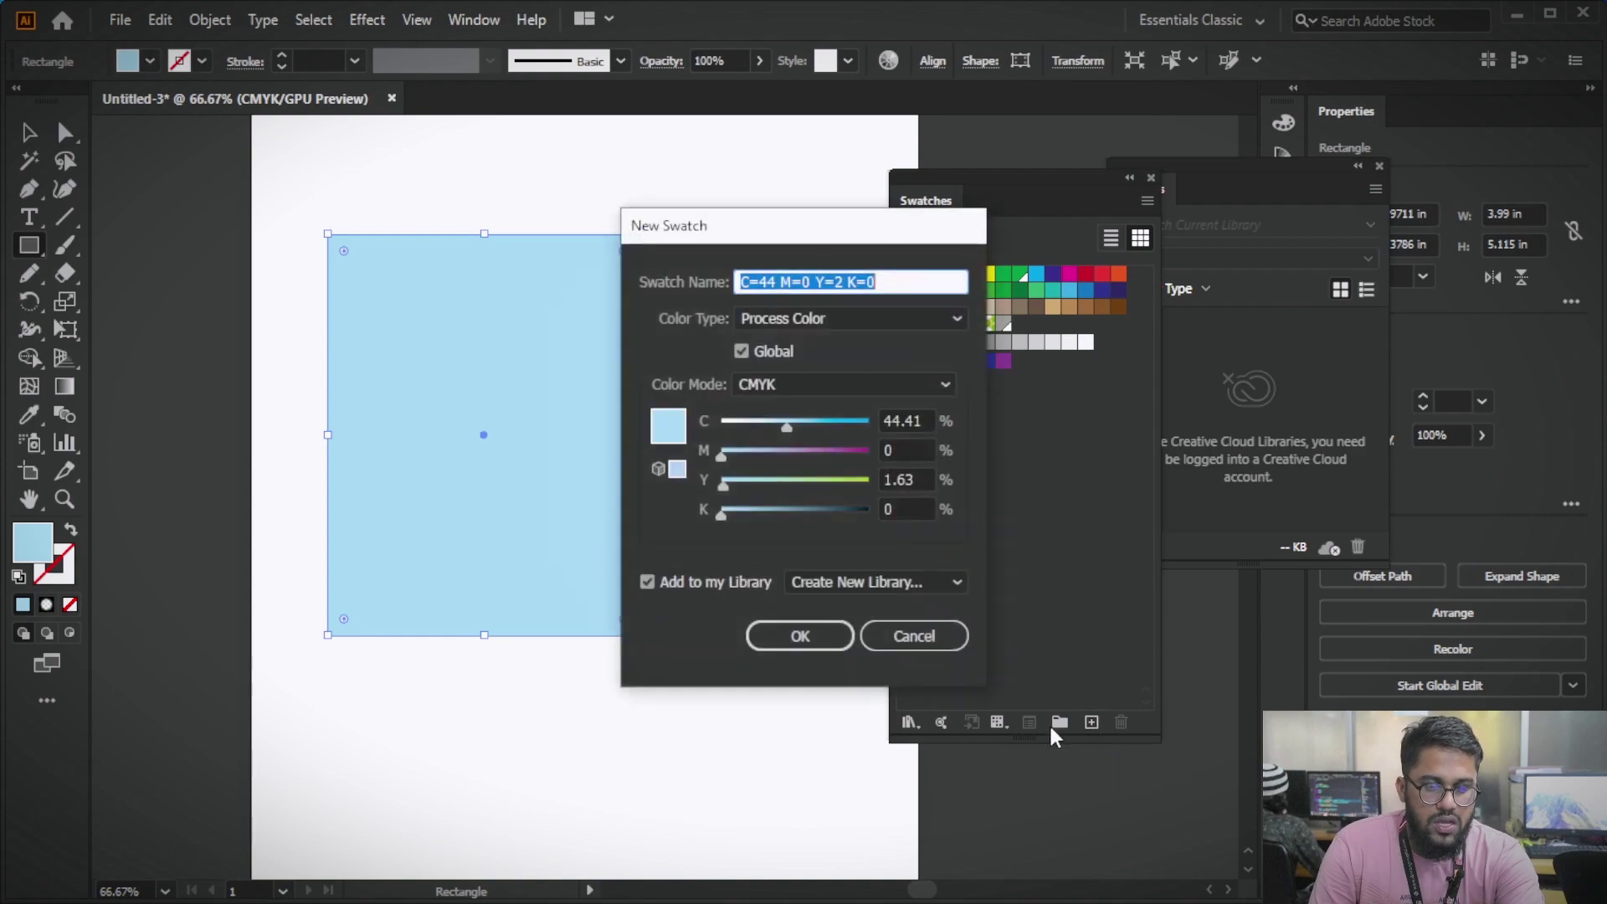
pyautogui.click(800, 636)
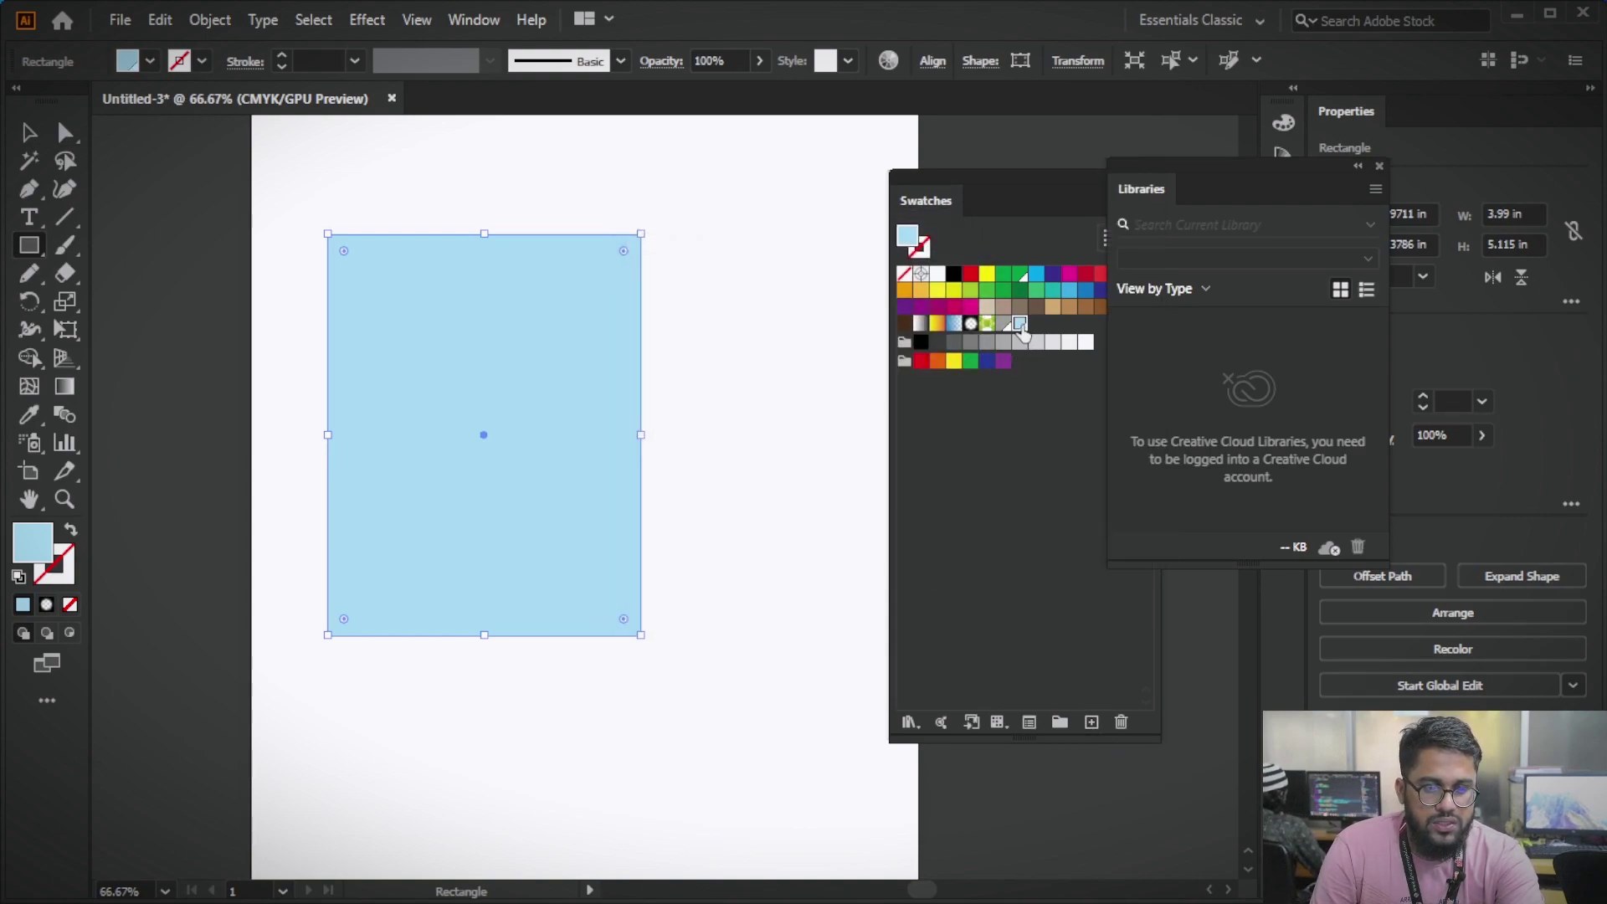
pyautogui.click(1020, 325)
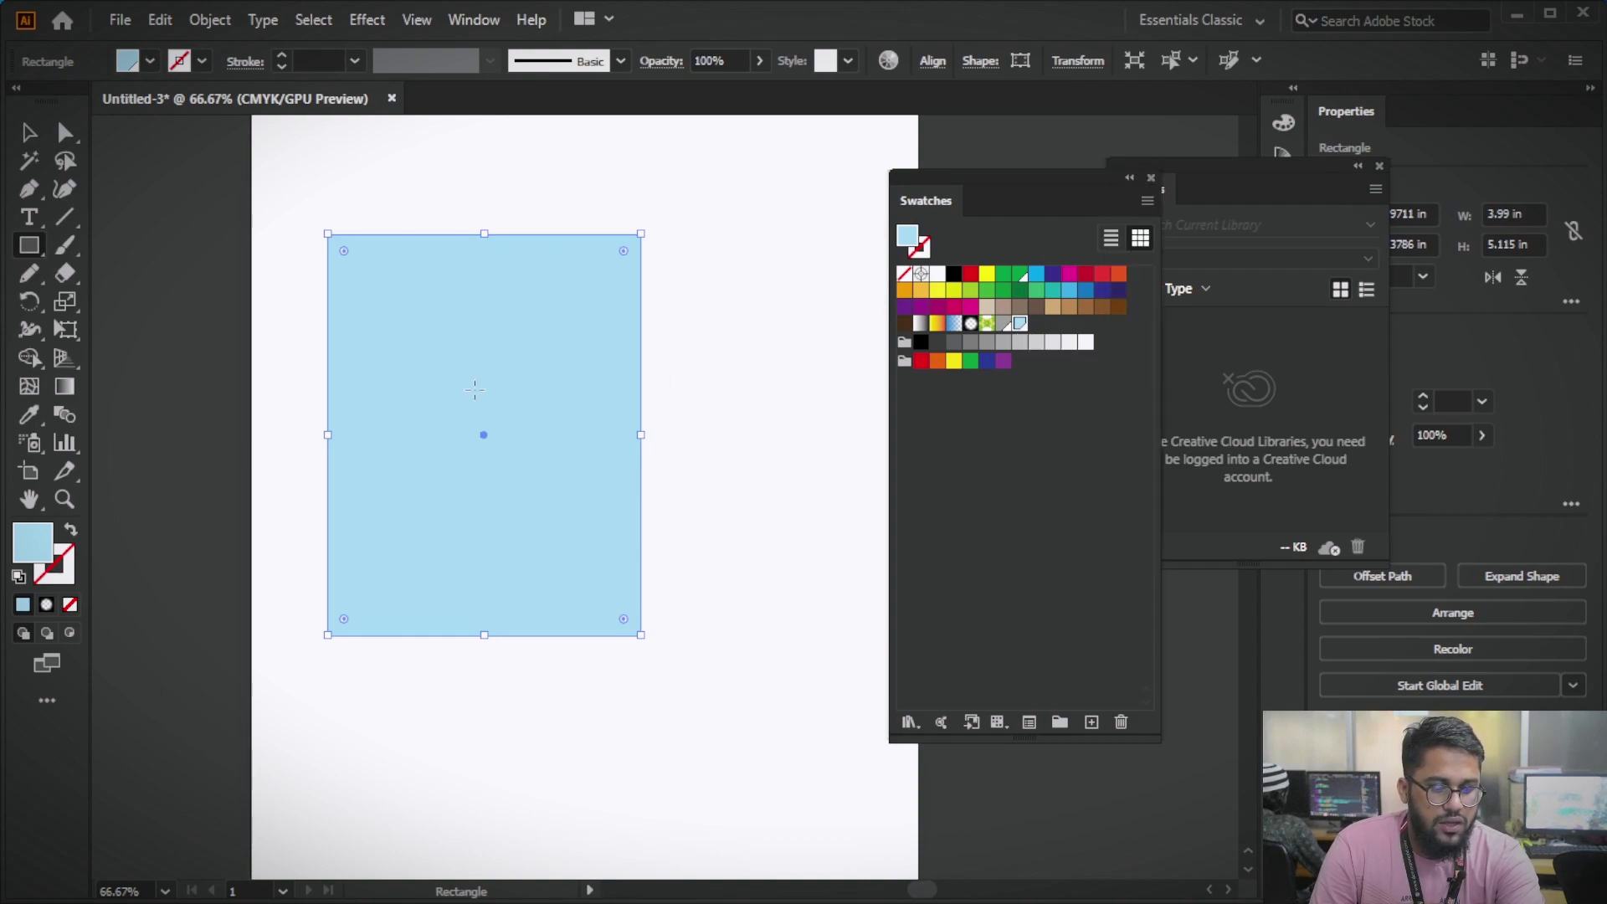
pyautogui.press('Delete')
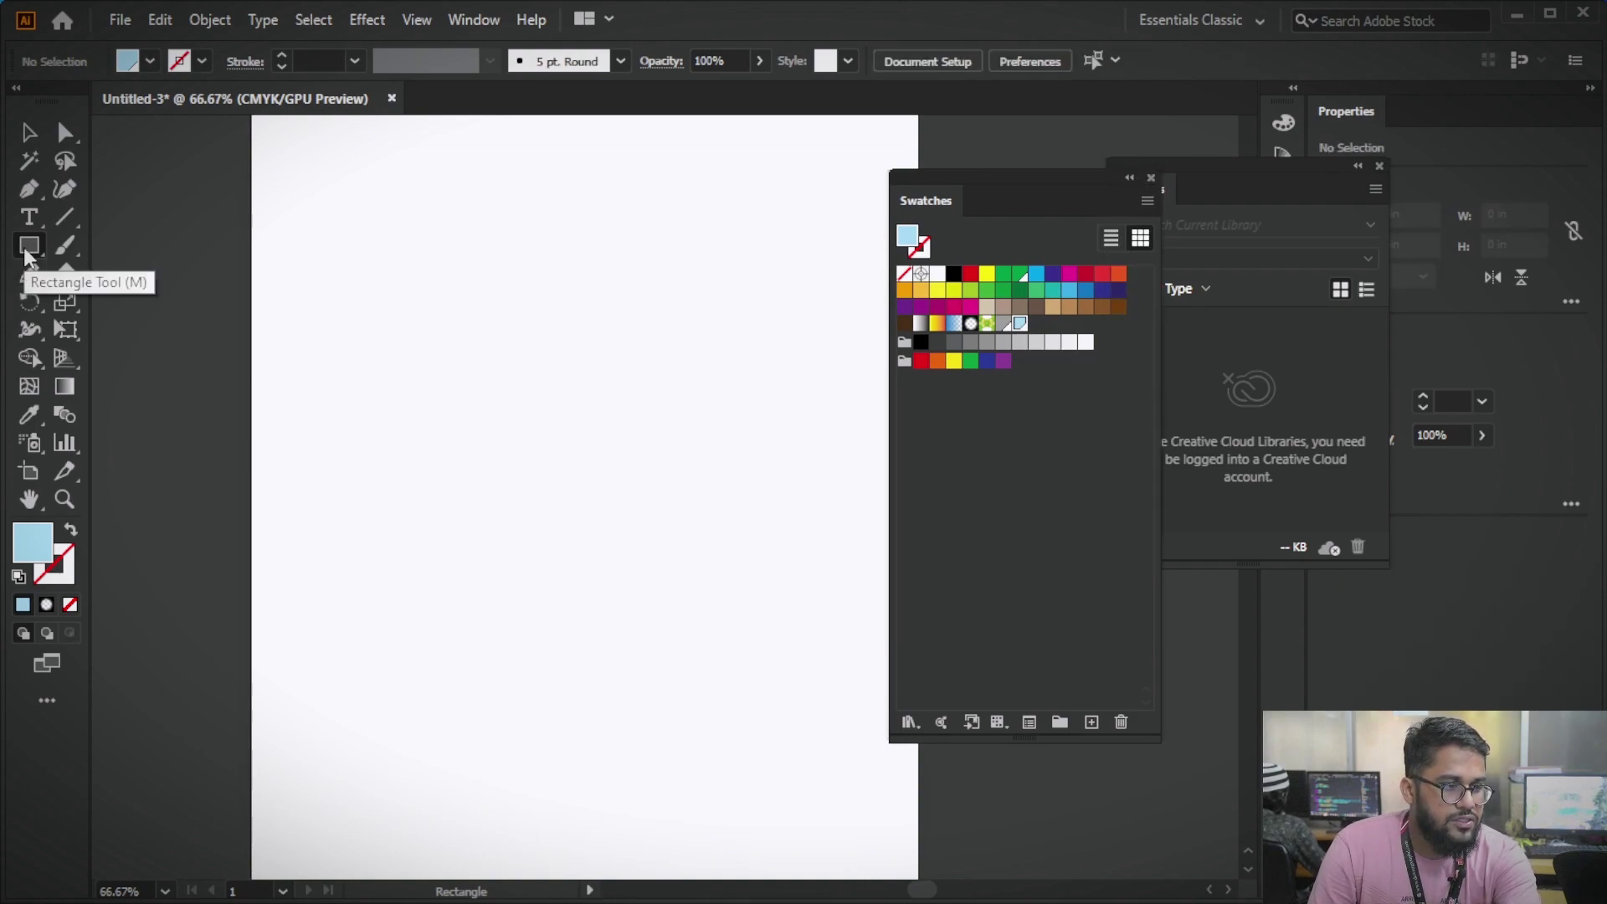
# - Draw a tall rounded rectangle, clear its fill, then fill it light blue
pyautogui.moveTo(25, 249); pyautogui.dragTo(88, 275)
pyautogui.moveTo(416, 310)
pyautogui.mouseDown()
pyautogui.moveTo(500, 422)
pyautogui.moveTo(584, 719)
pyautogui.mouseUp()
pyautogui.click(149, 60)
pyautogui.click(16, 100)
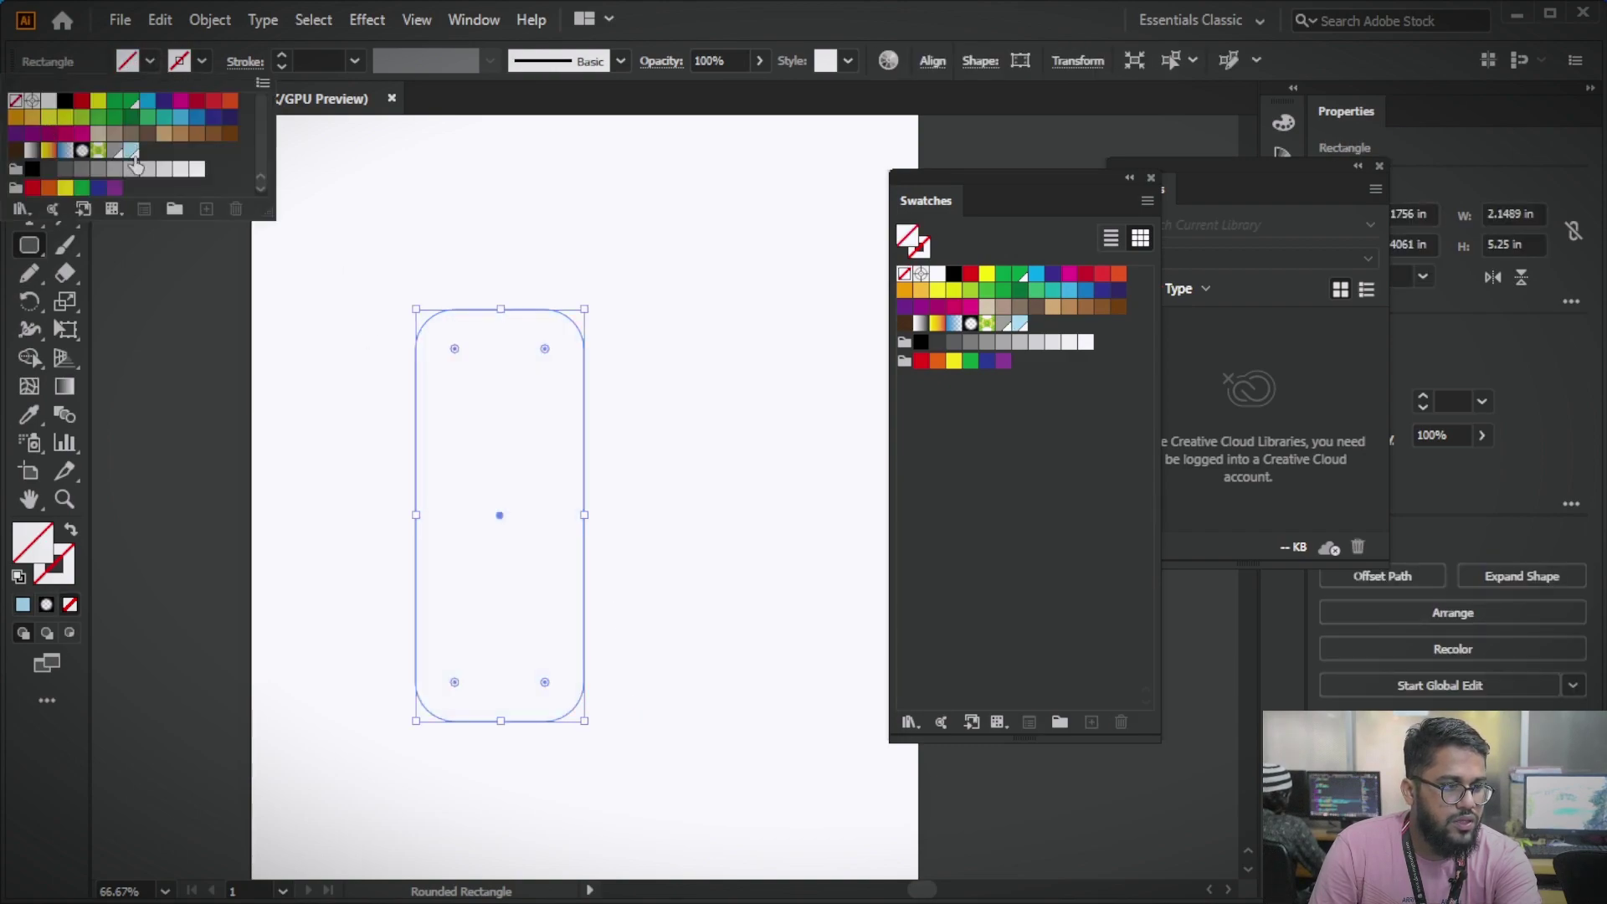
pyautogui.click(26, 134)
pyautogui.click(484, 258)
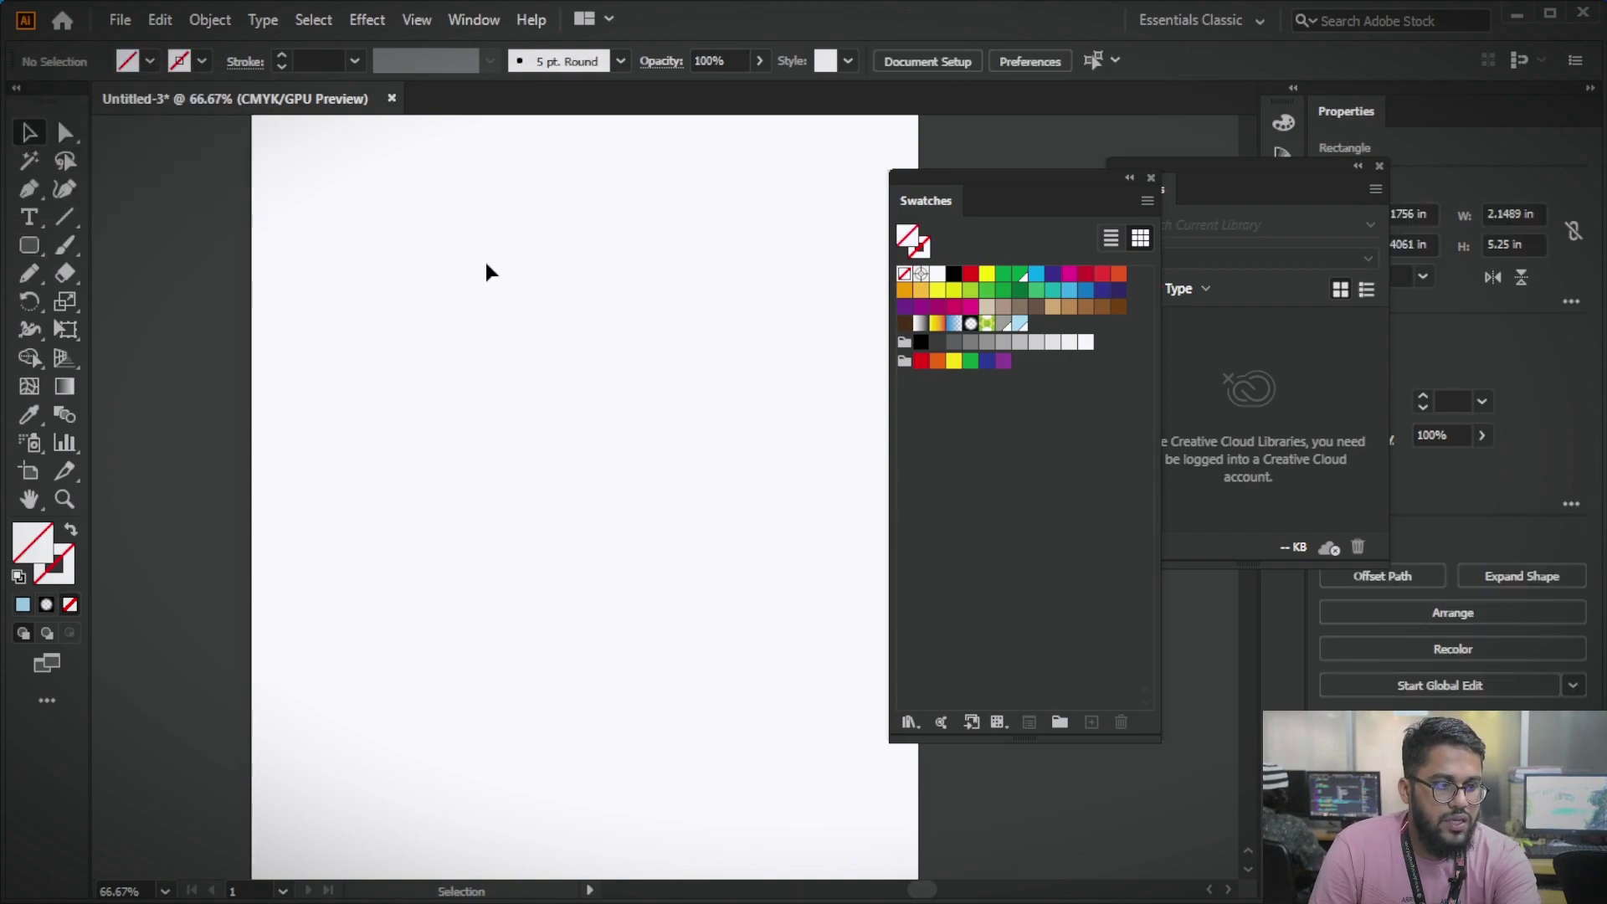
pyautogui.moveTo(561, 434); pyautogui.dragTo(680, 581)
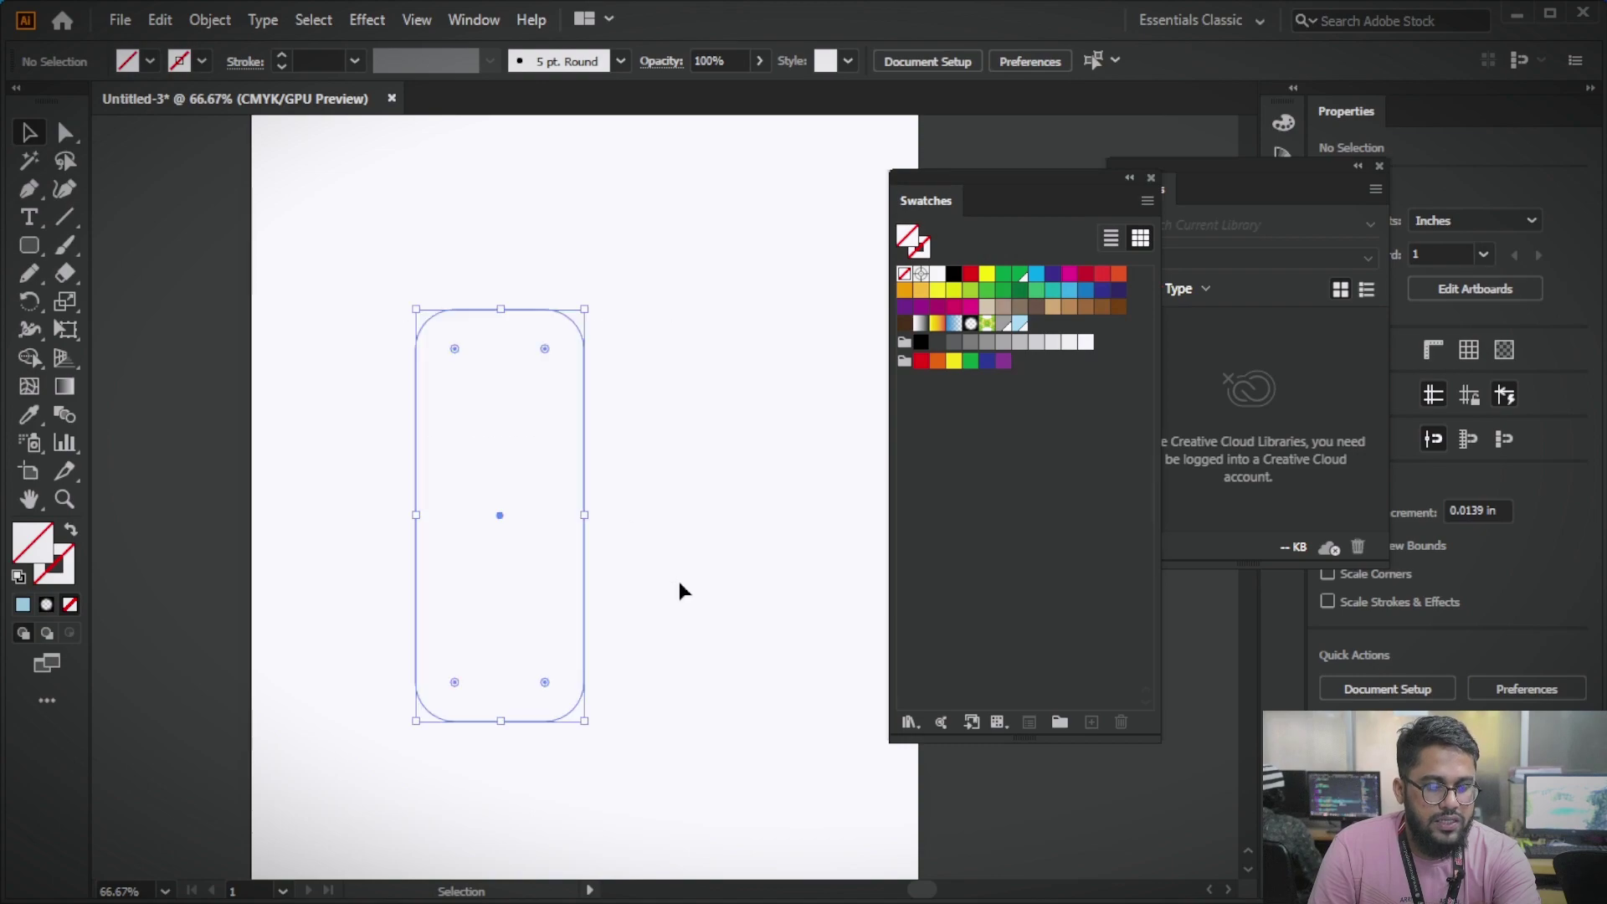
pyautogui.click(1020, 326)
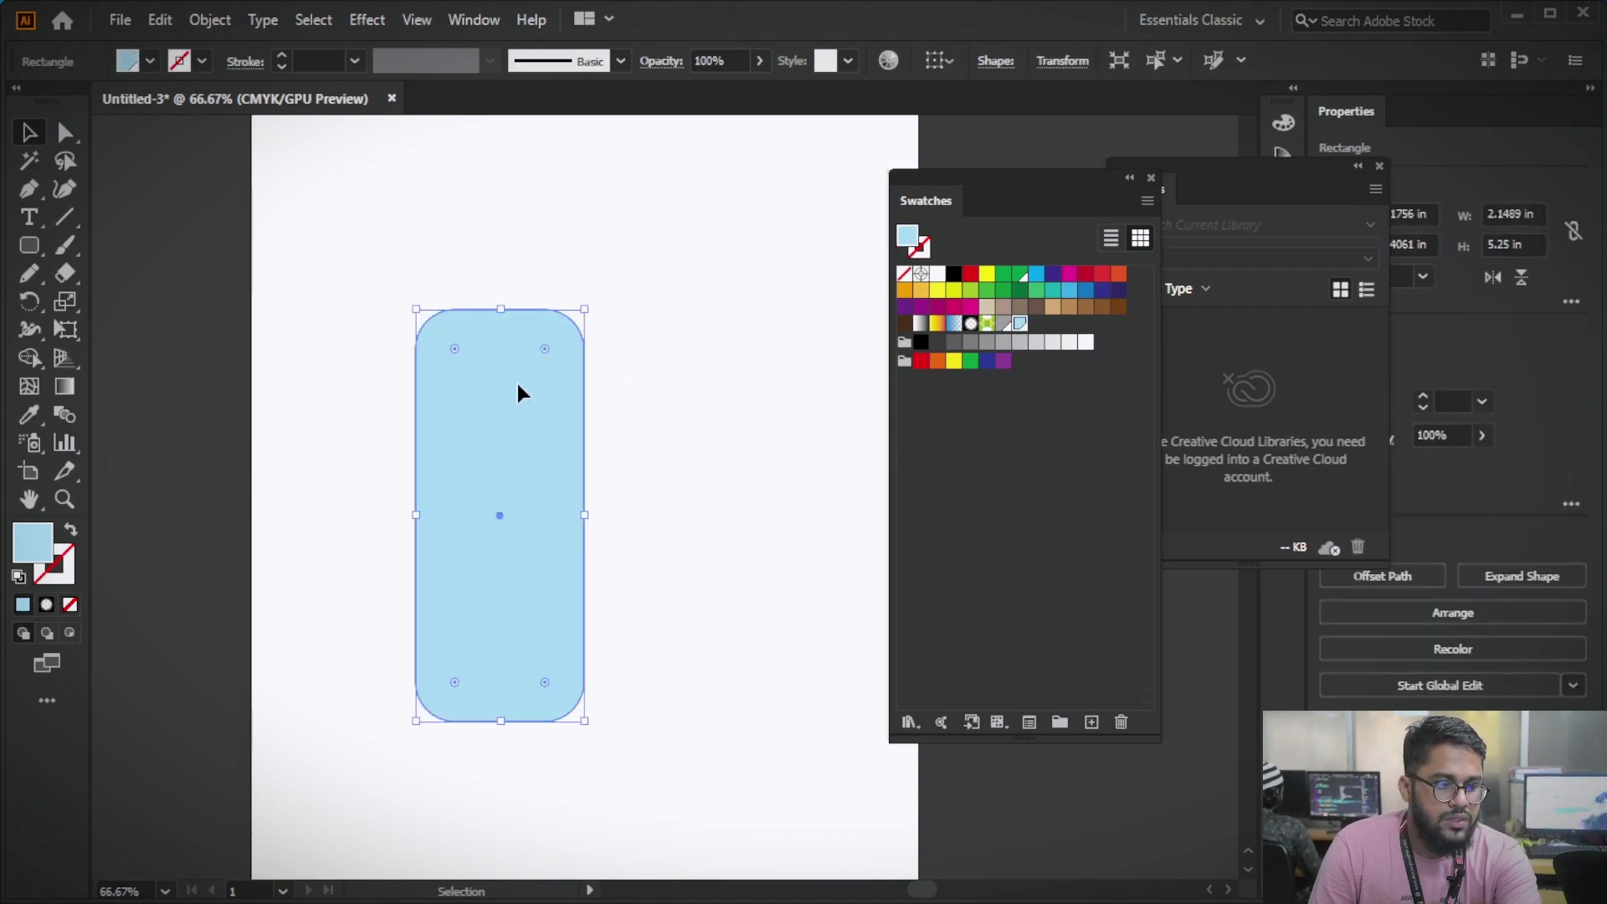
# - Move the rounded rectangle up and fill it with a darker teal
pyautogui.moveTo(517, 385); pyautogui.dragTo(543, 288)
pyautogui.click(151, 61)
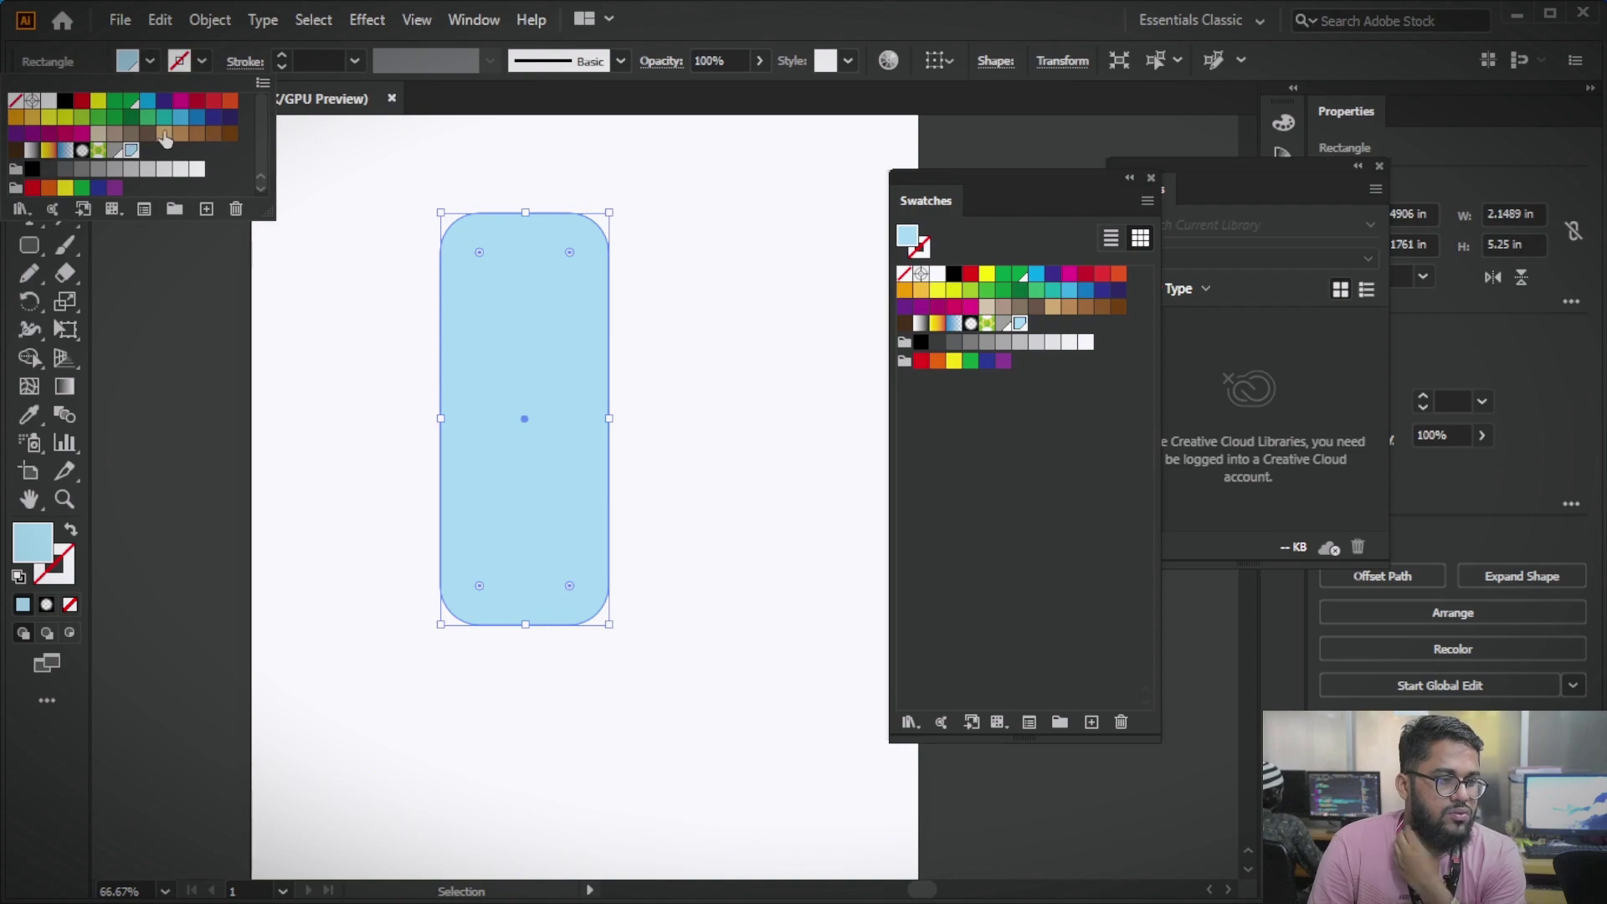
pyautogui.click(34, 550)
pyautogui.doubleClick(33, 544)
pyautogui.moveTo(241, 251); pyautogui.dragTo(233, 209)
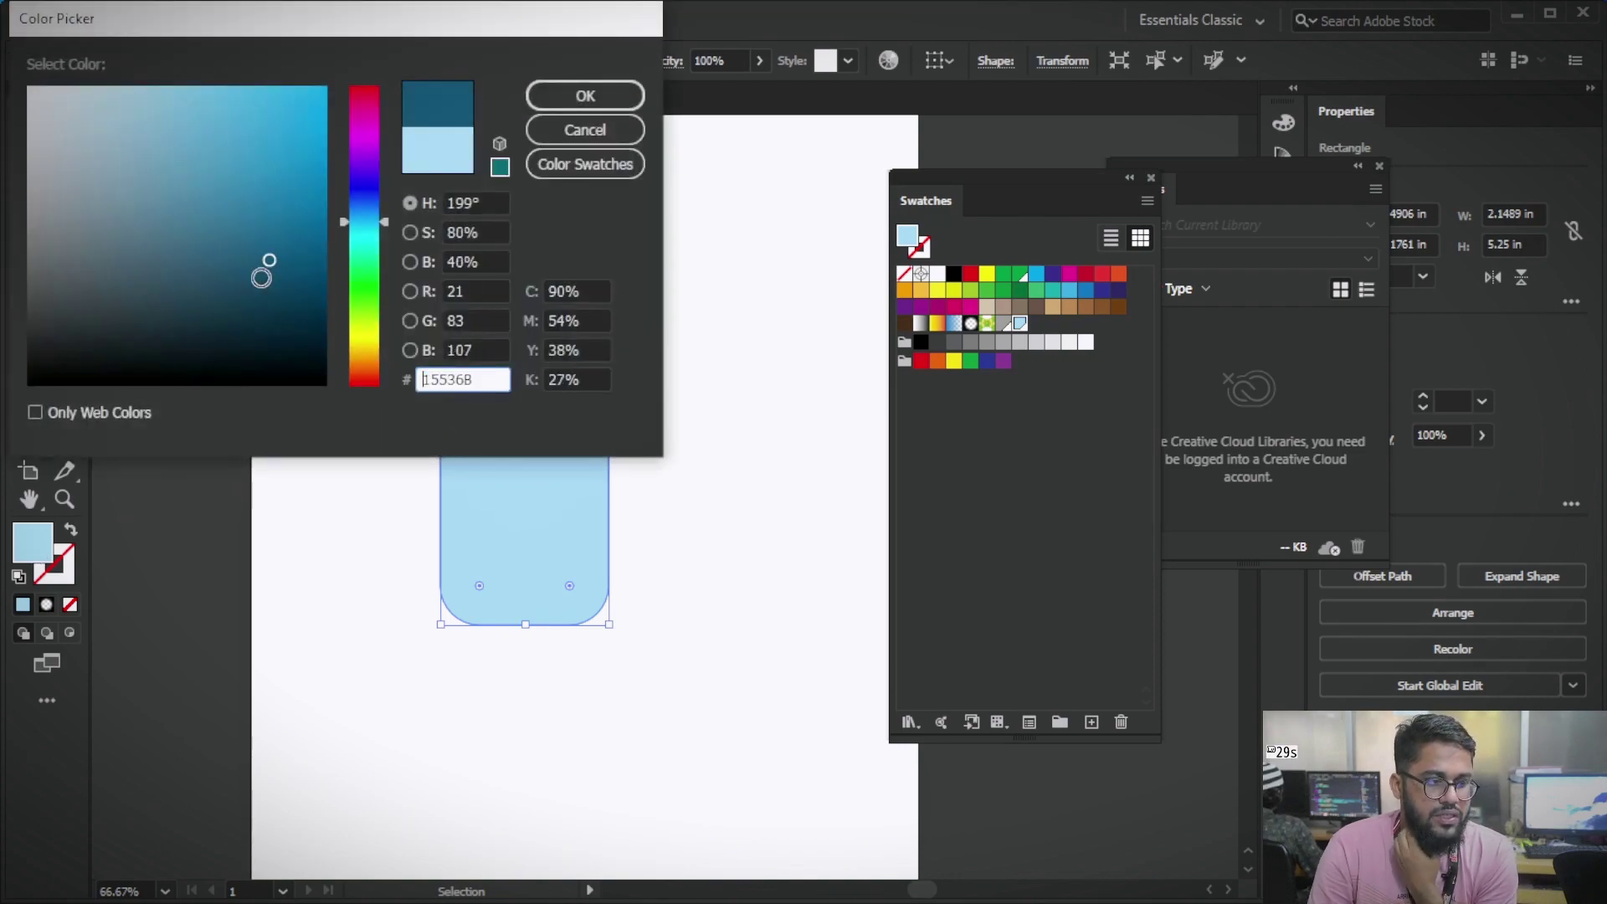
pyautogui.click(564, 97)
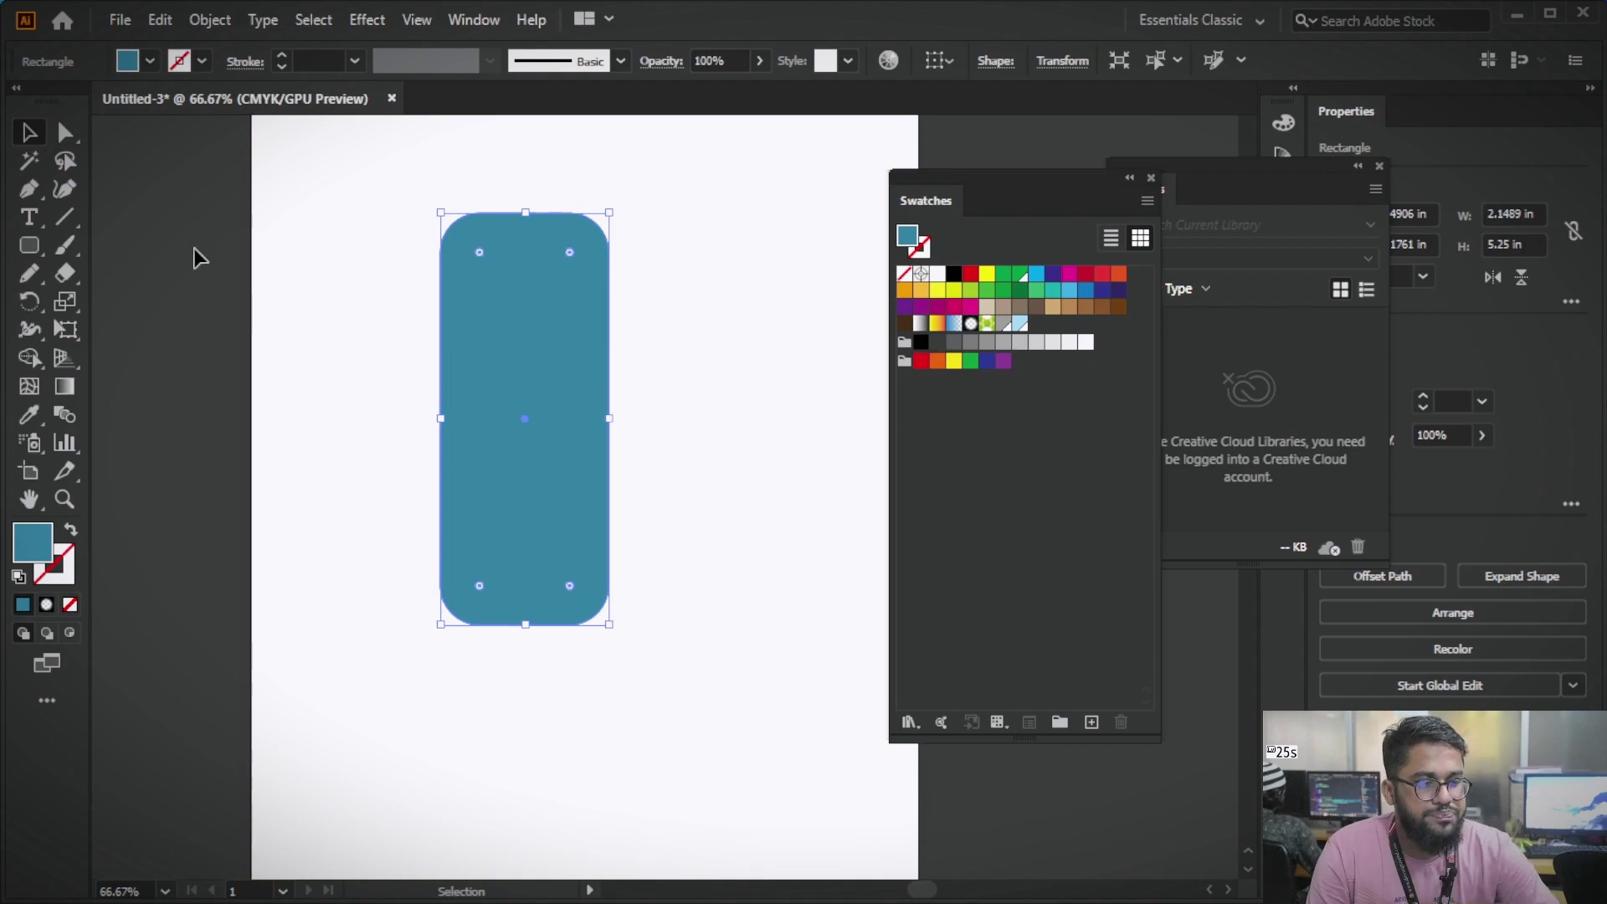
# - Save the teal as a new global Process Color swatch (C=79 M=38 Y=28 K=11)
pyautogui.click(1093, 723)
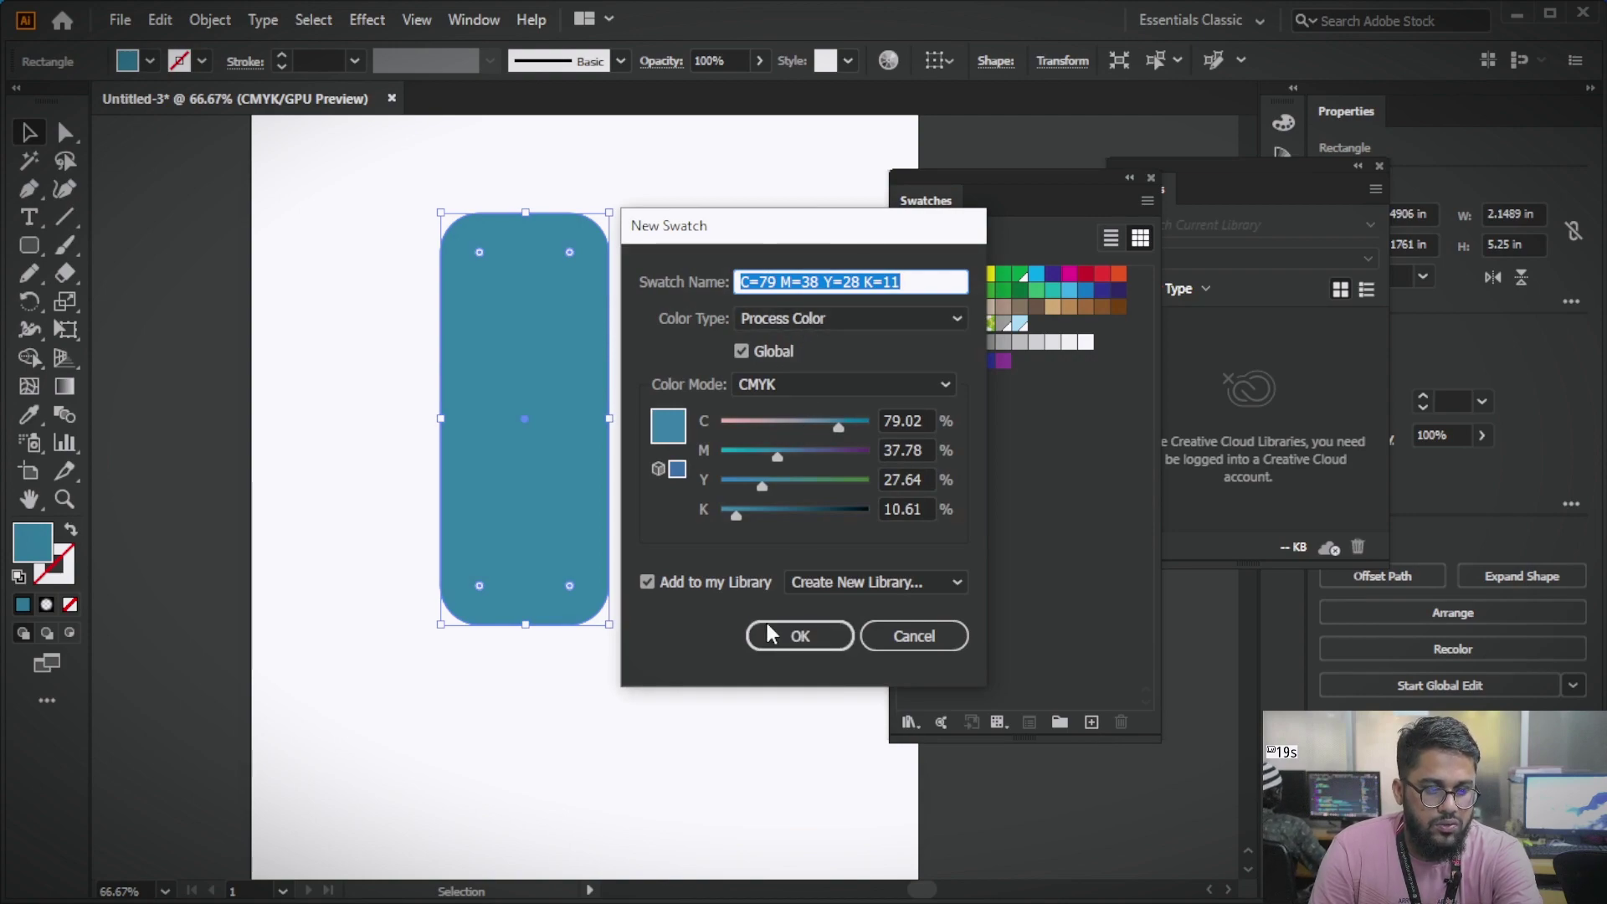
pyautogui.click(834, 583)
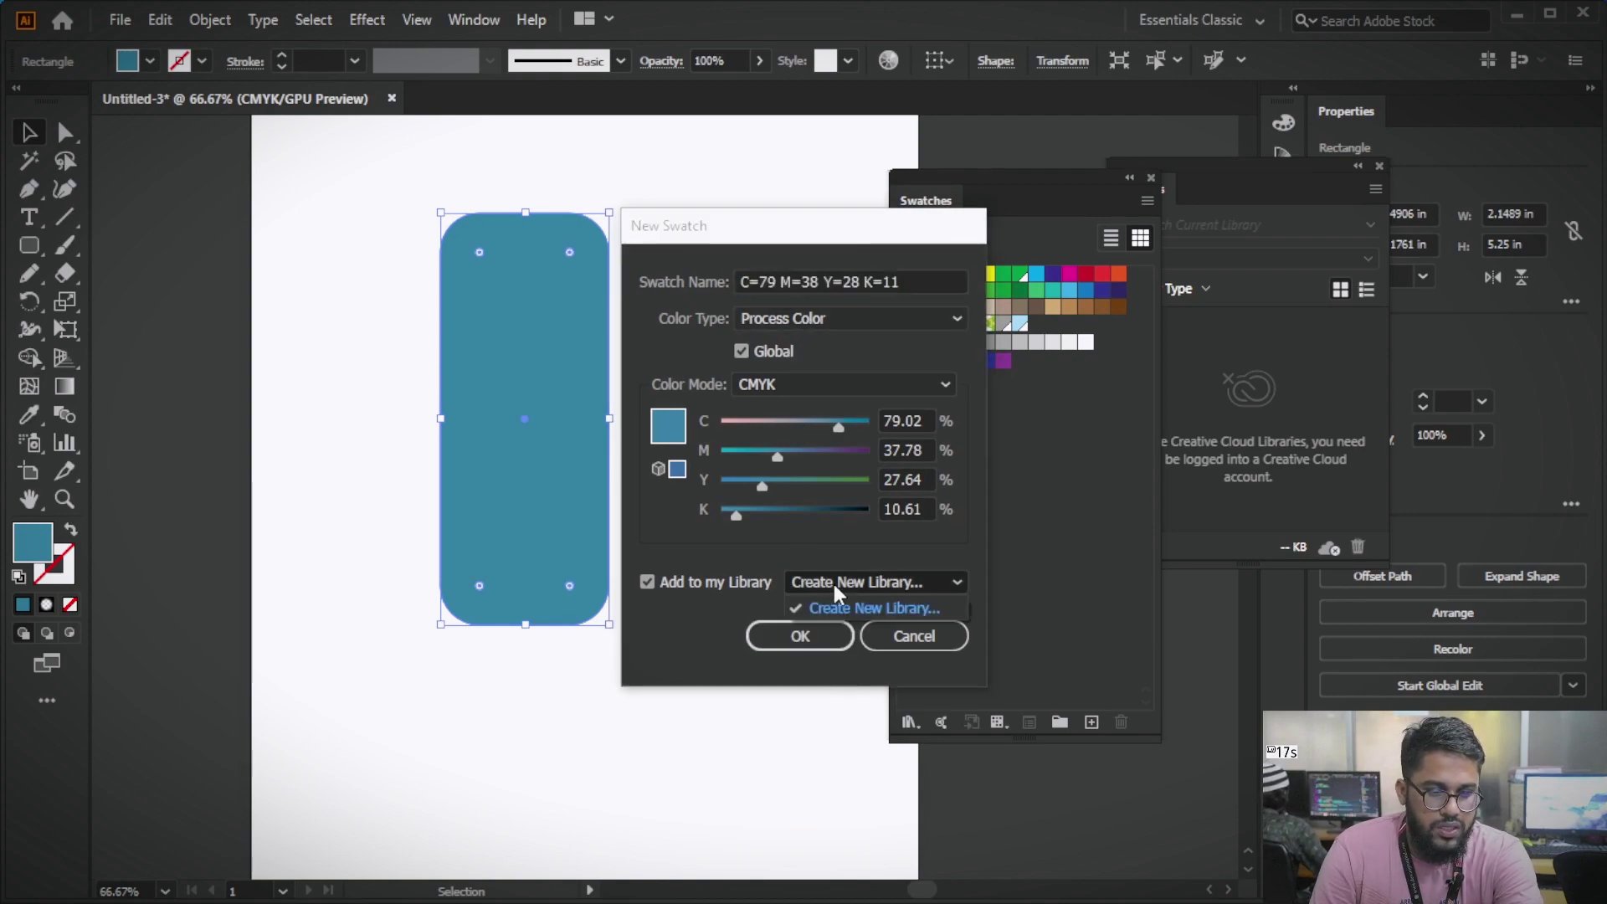
pyautogui.click(855, 584)
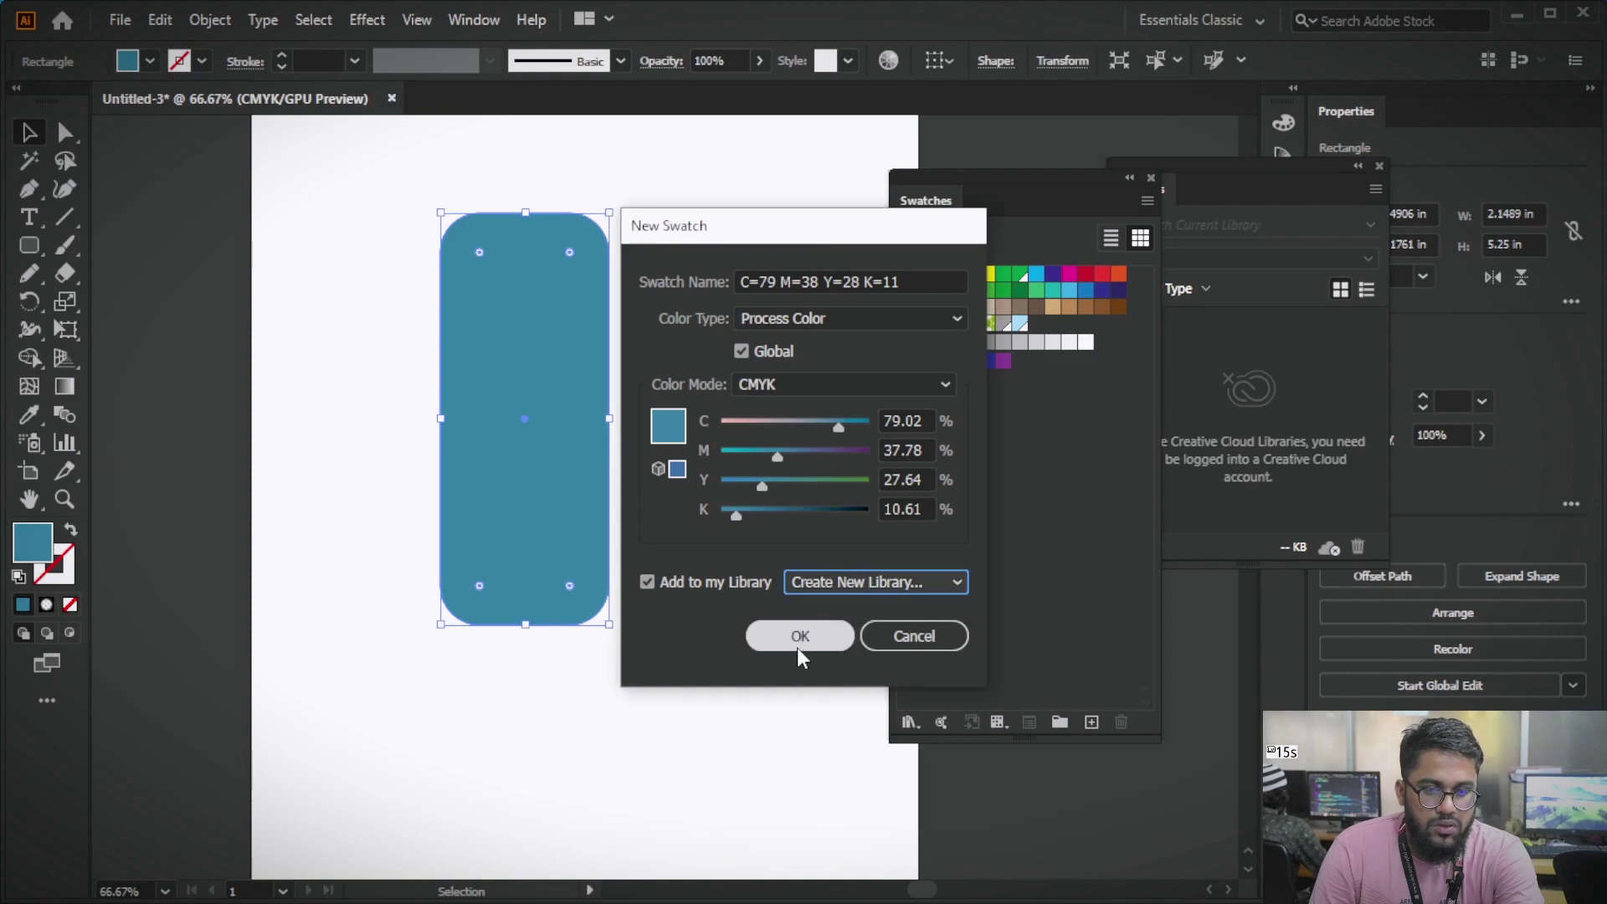
pyautogui.click(837, 320)
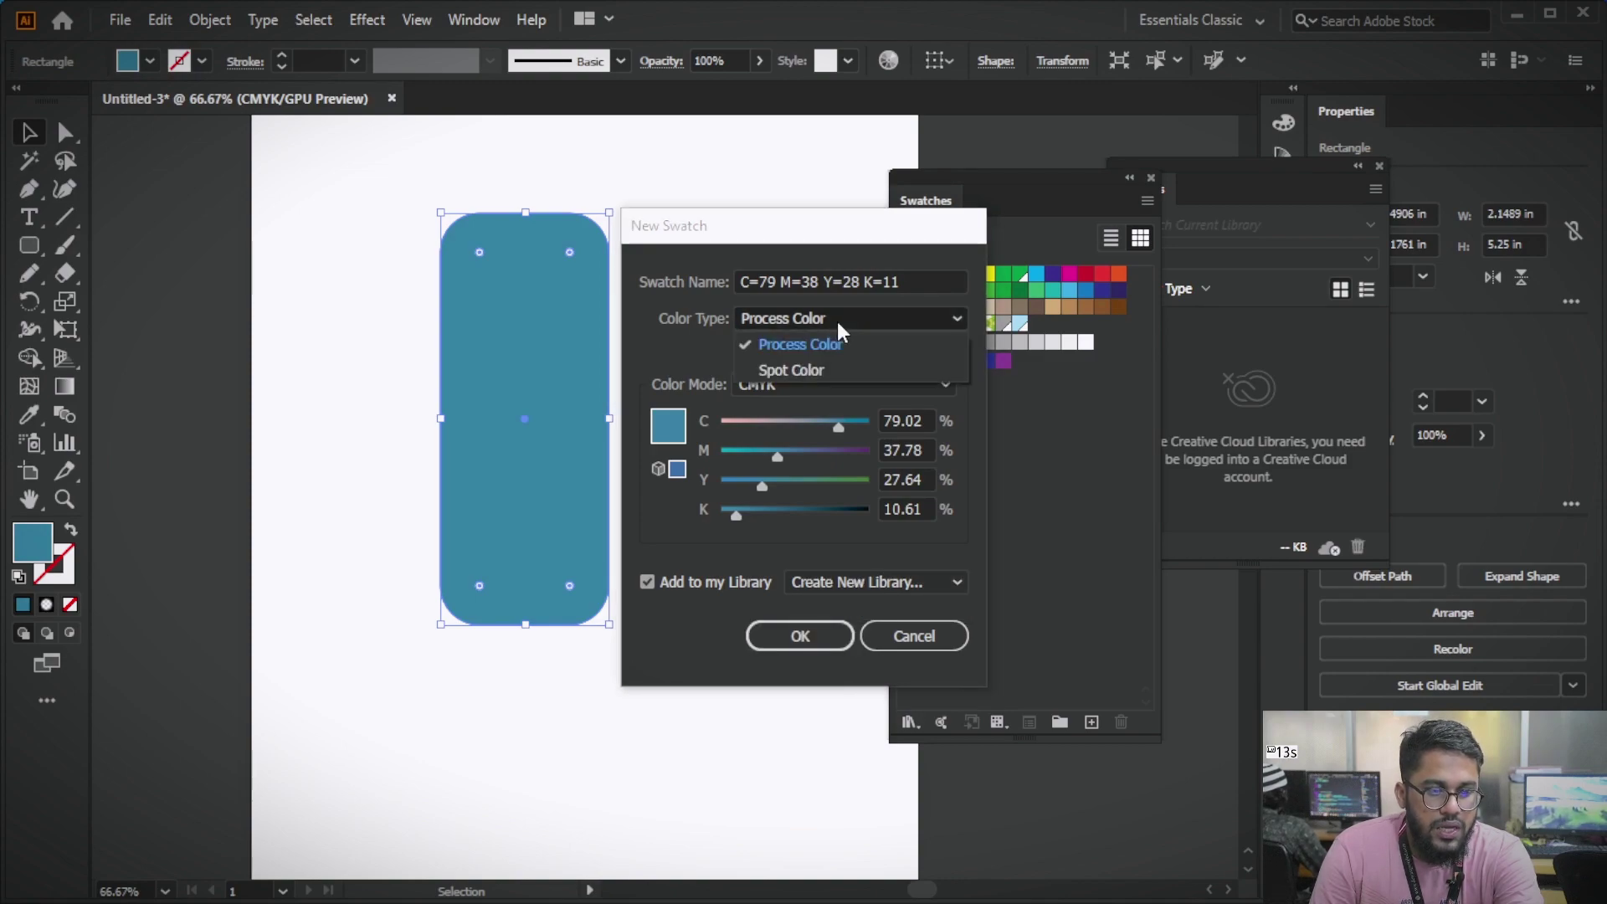
pyautogui.click(874, 309)
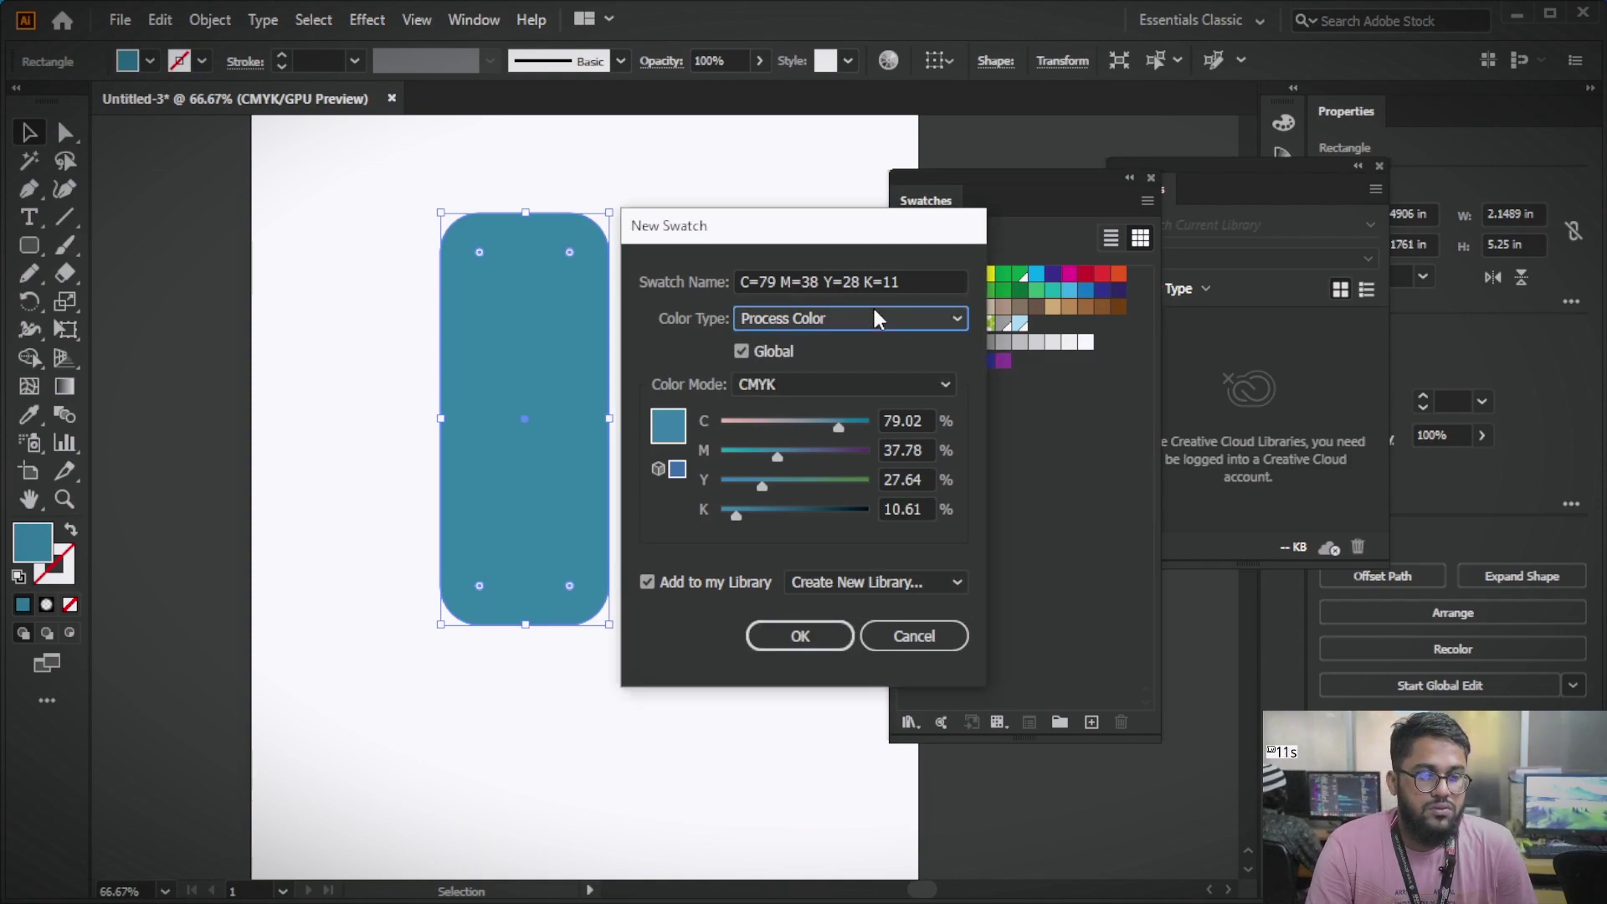
pyautogui.click(816, 624)
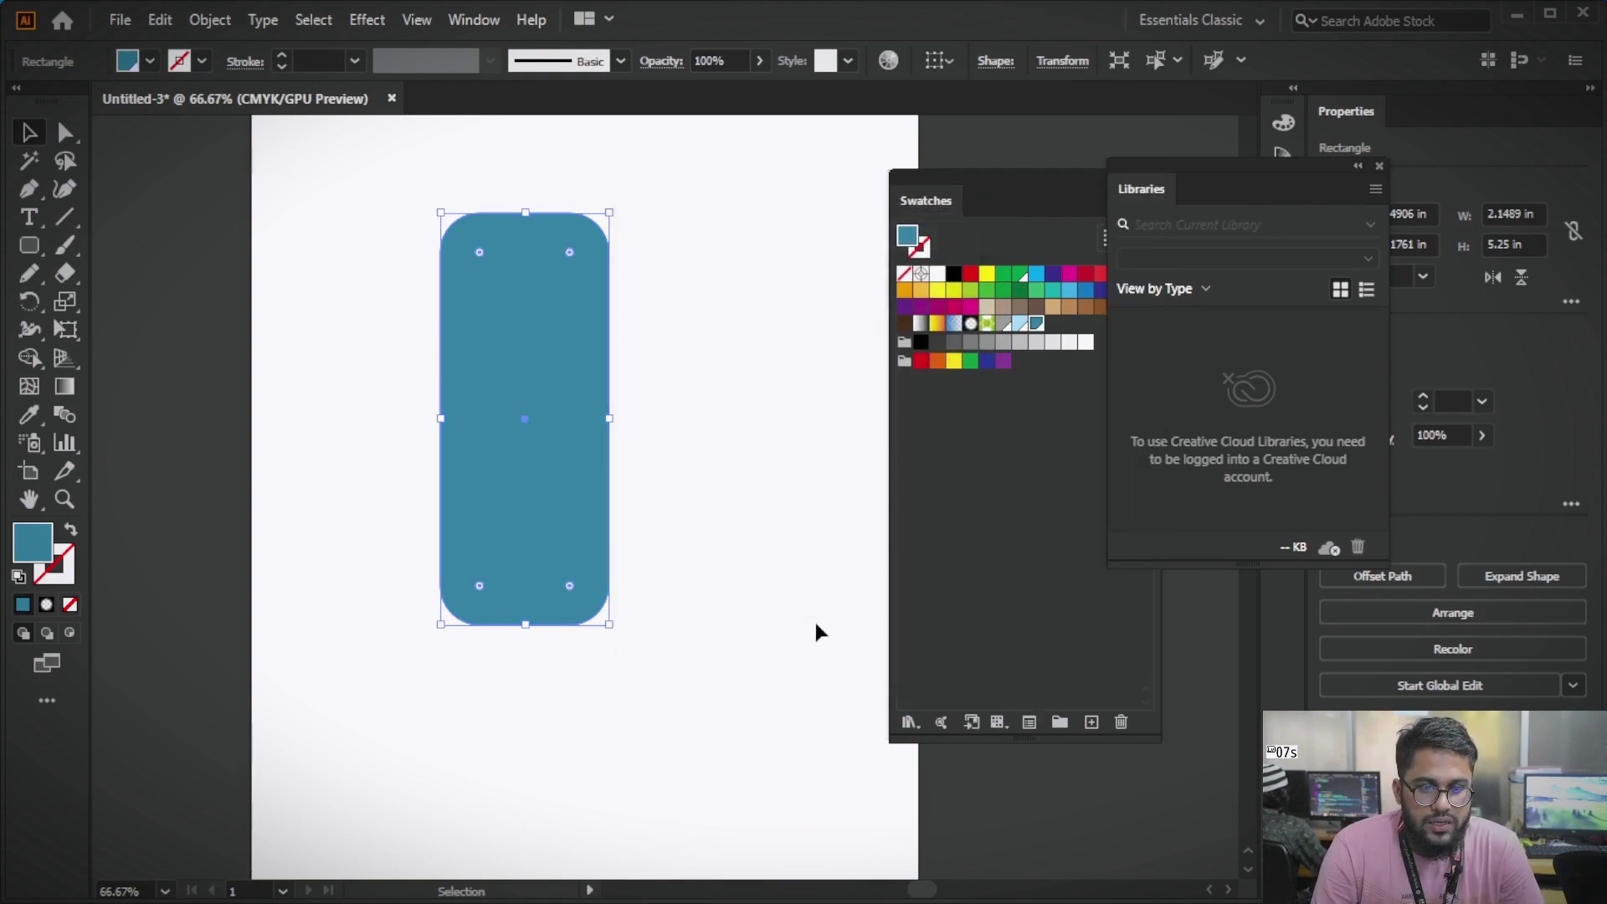
pyautogui.click(1039, 325)
# - Fill the rounded rectangle light blue and browse the swatches in list view
pyautogui.click(1020, 326)
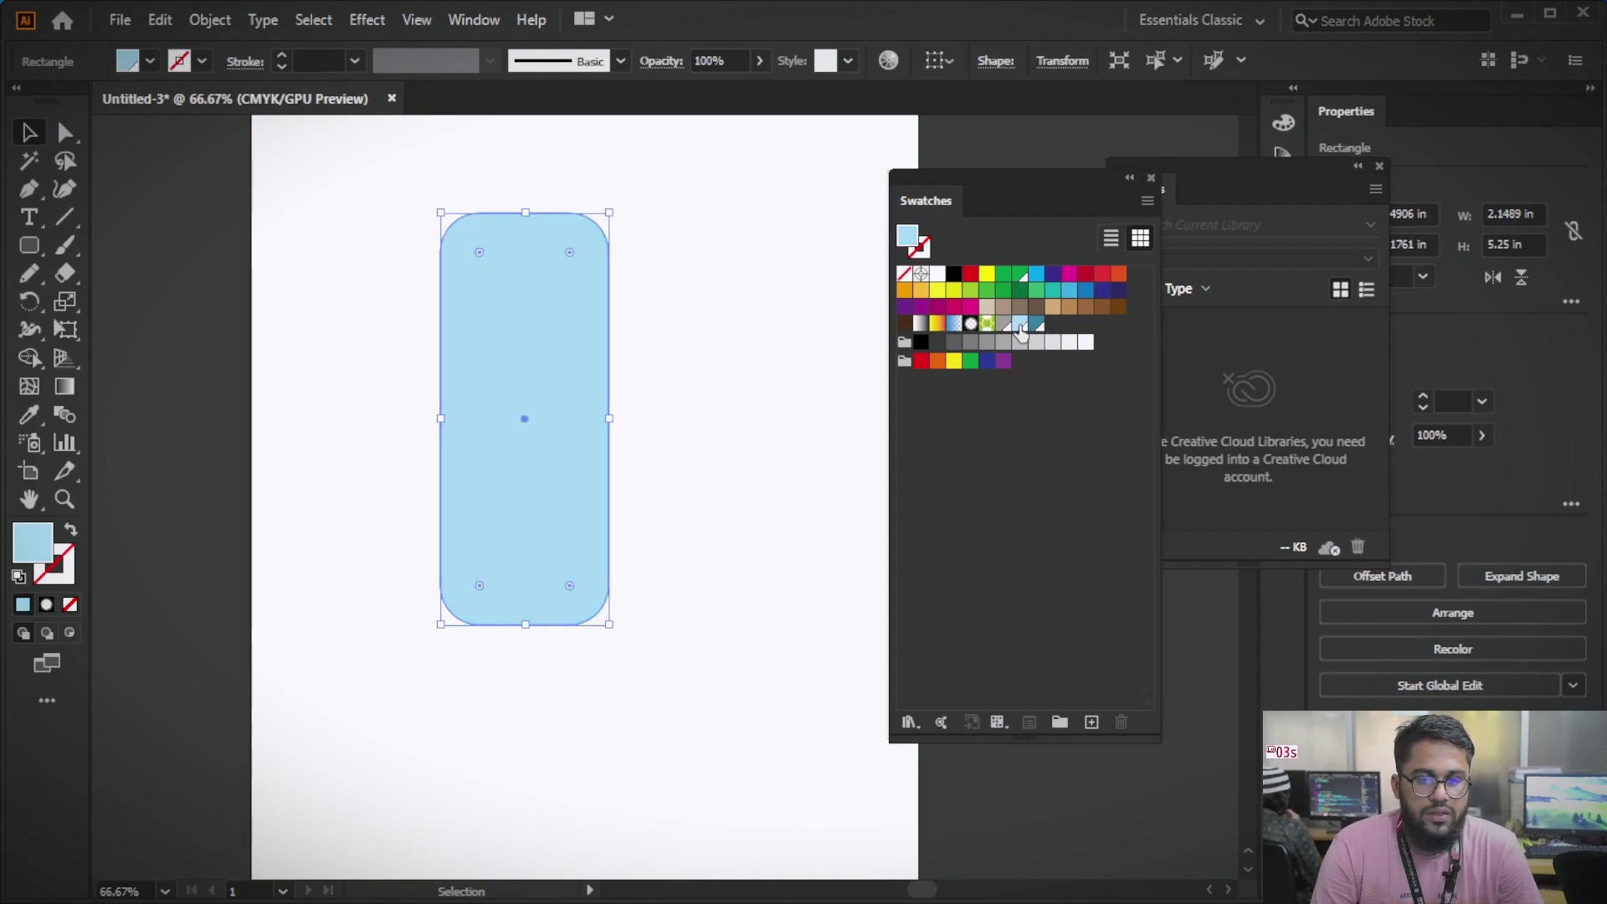
pyautogui.click(1143, 201)
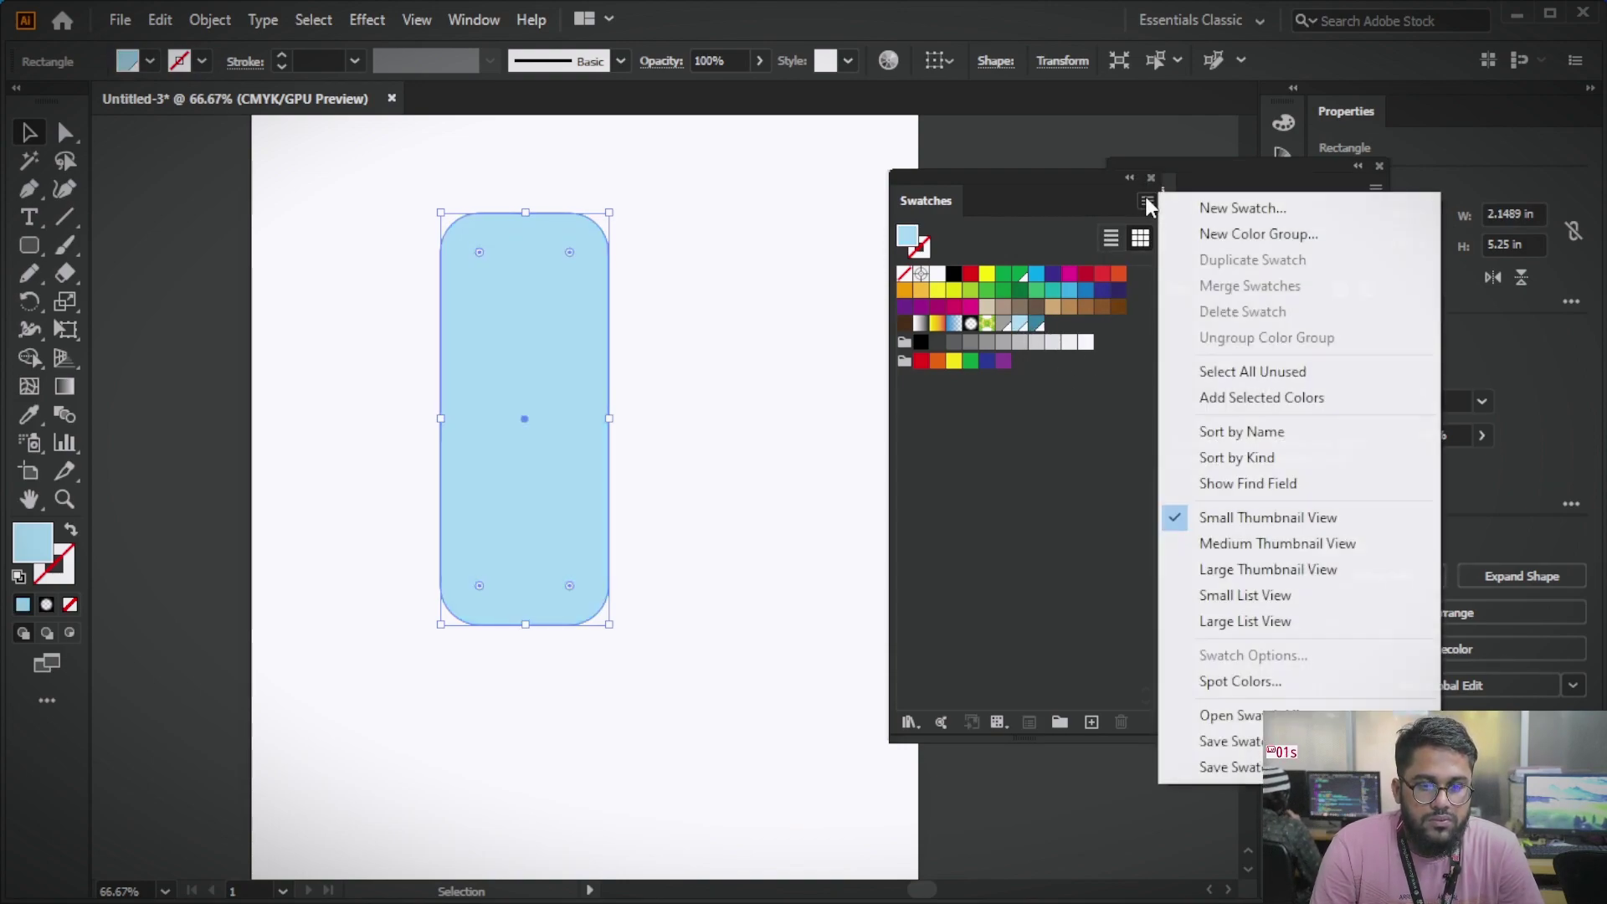
pyautogui.click(1145, 199)
pyautogui.click(1113, 239)
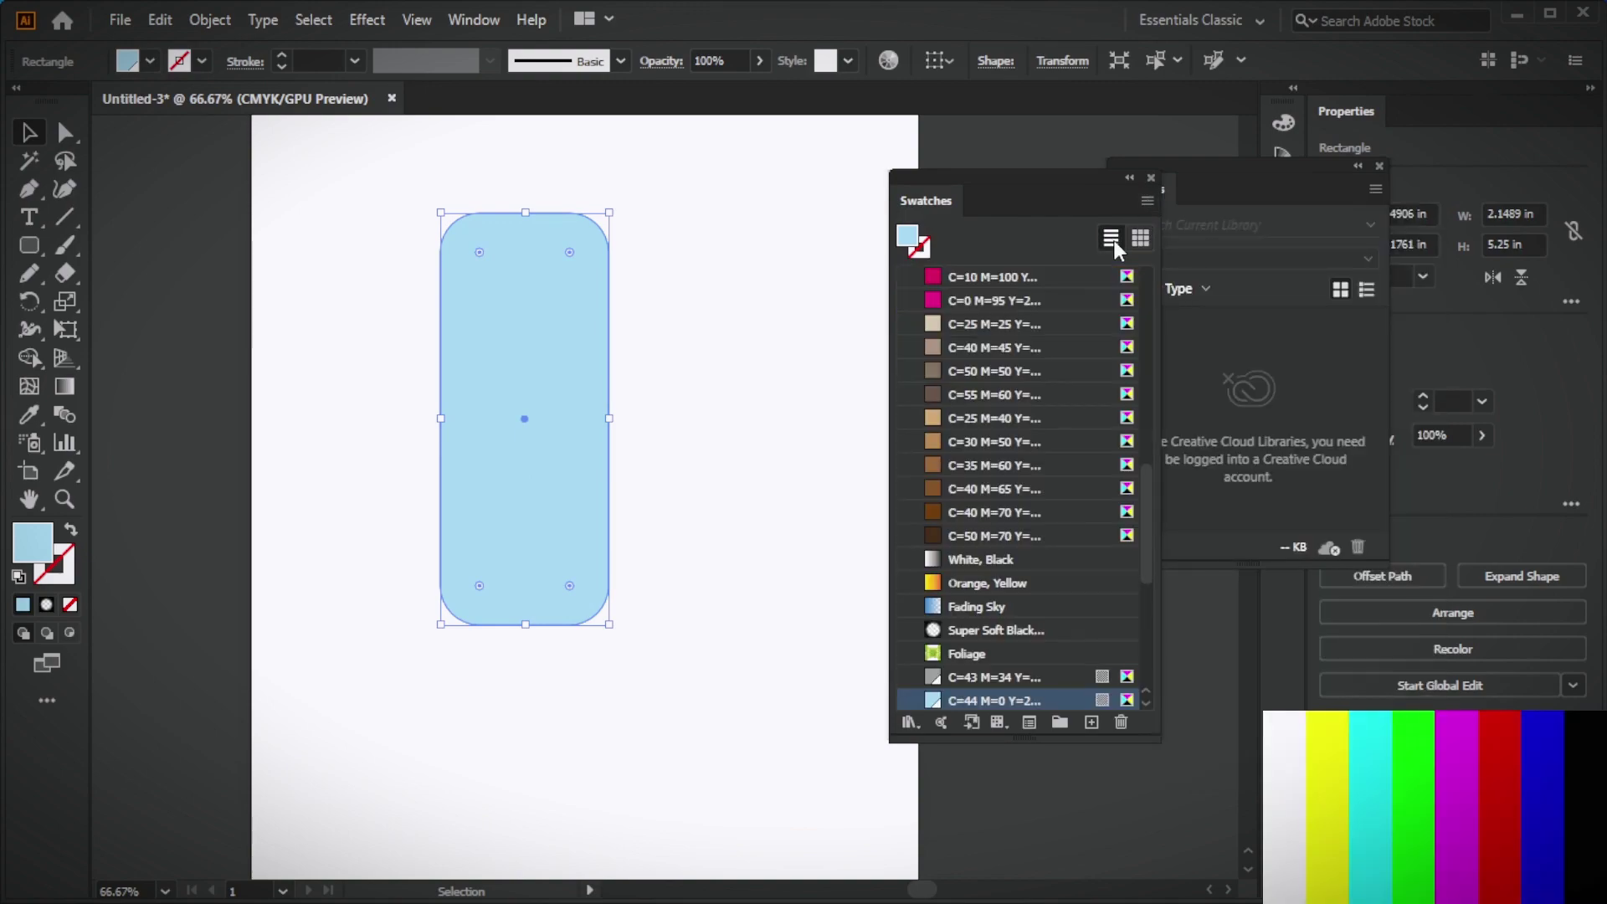
pyautogui.scroll(-5, 987, 530)
pyautogui.scroll(-2, 992, 554)
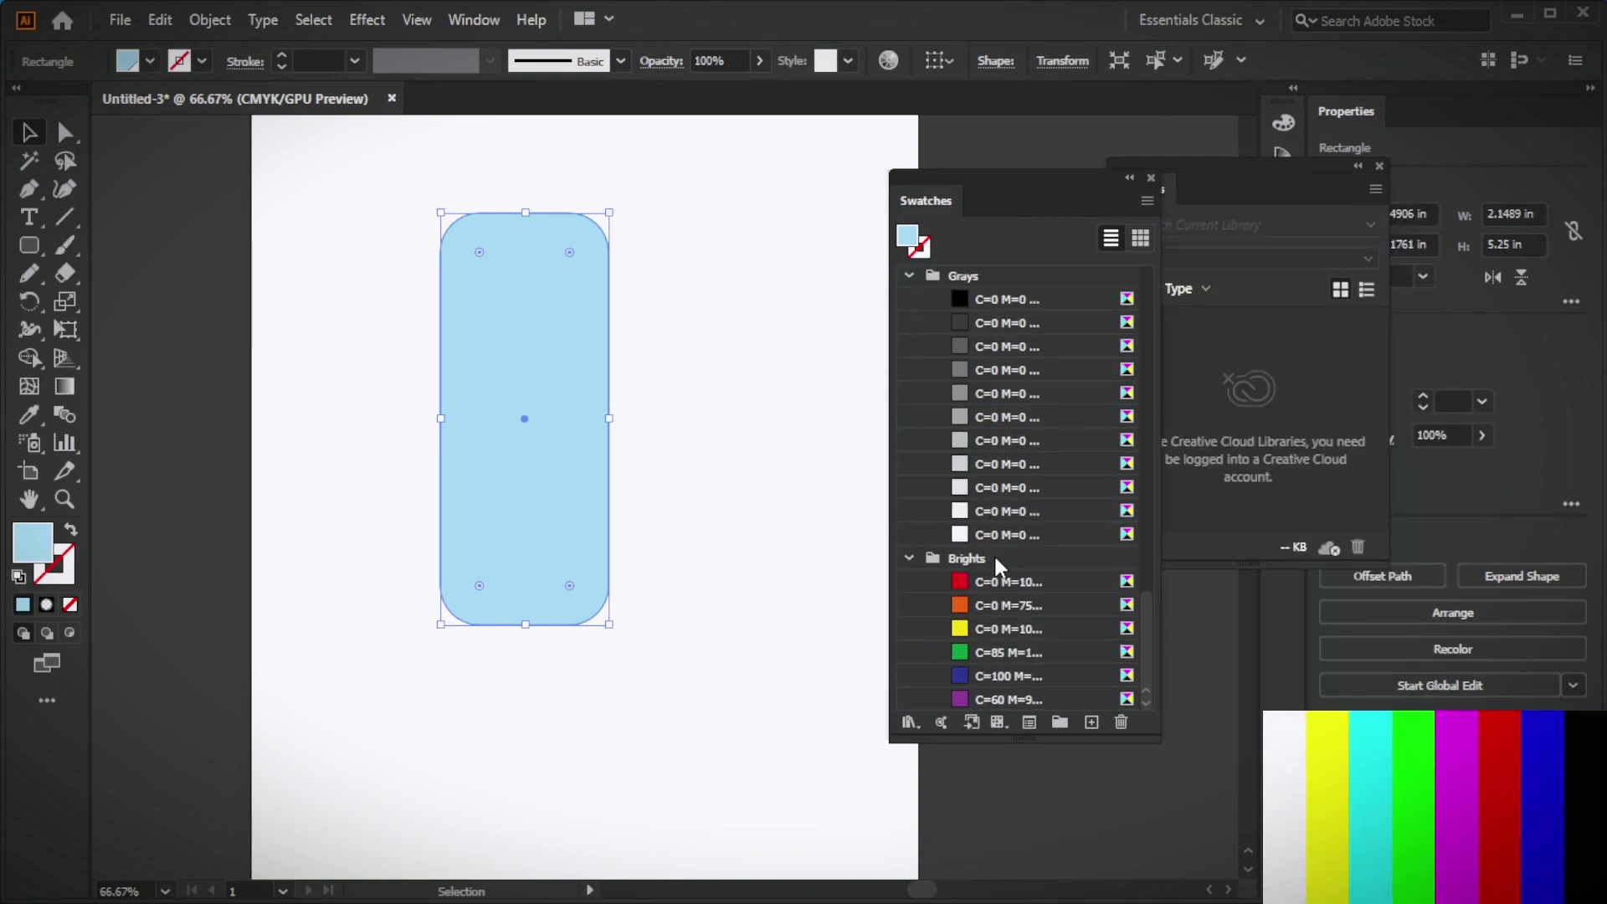
pyautogui.scroll(2, 734, 442)
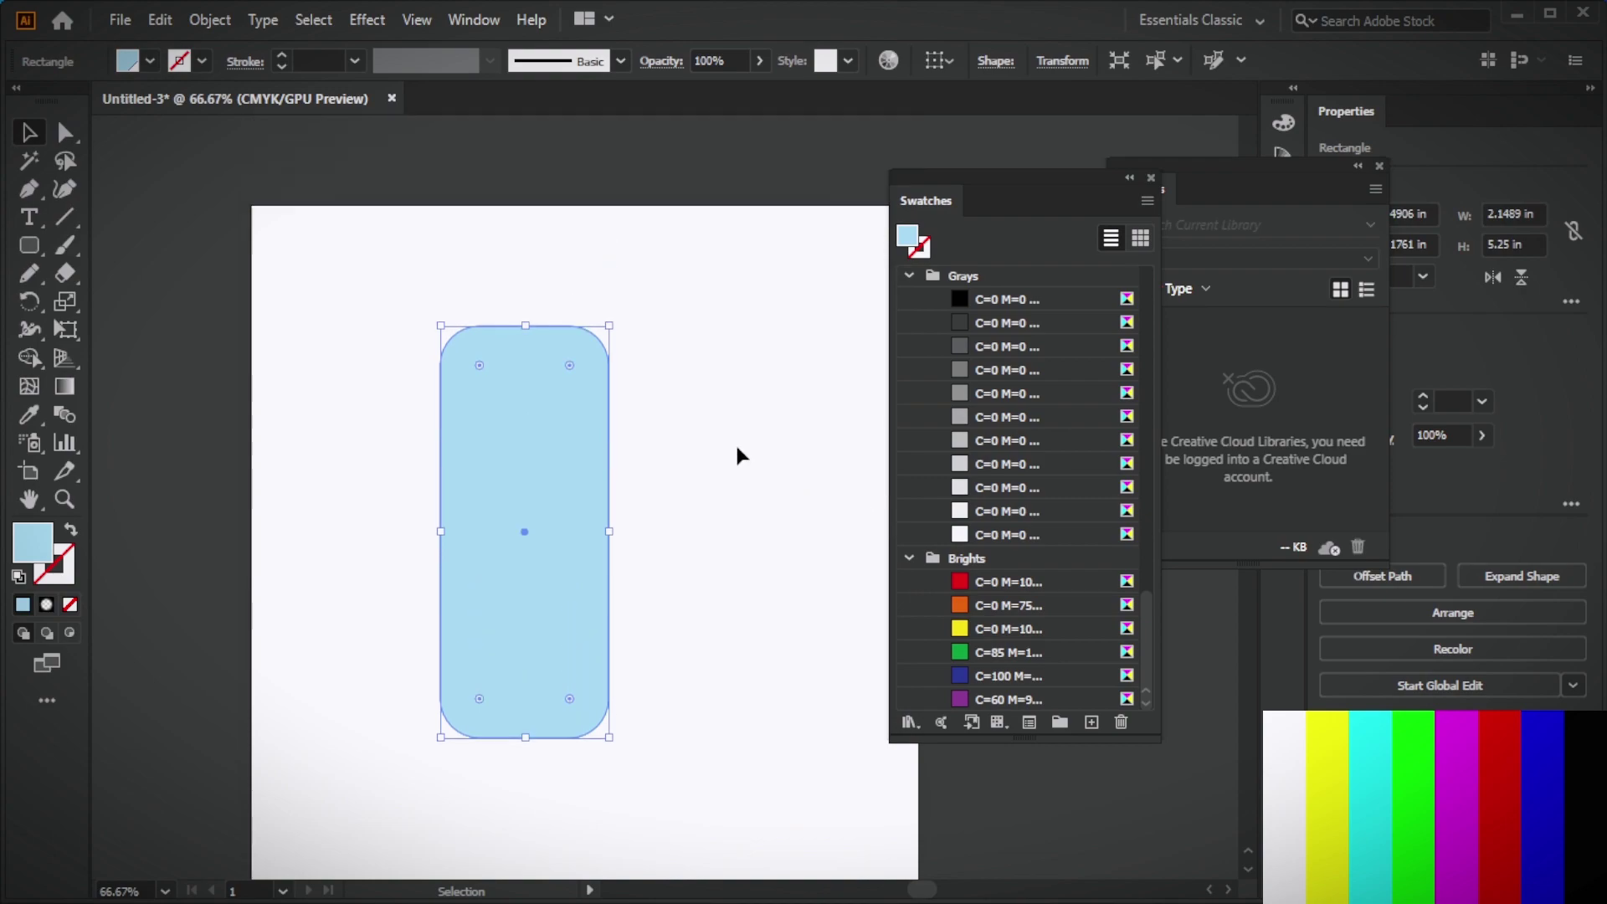
pyautogui.scroll(1, 735, 442)
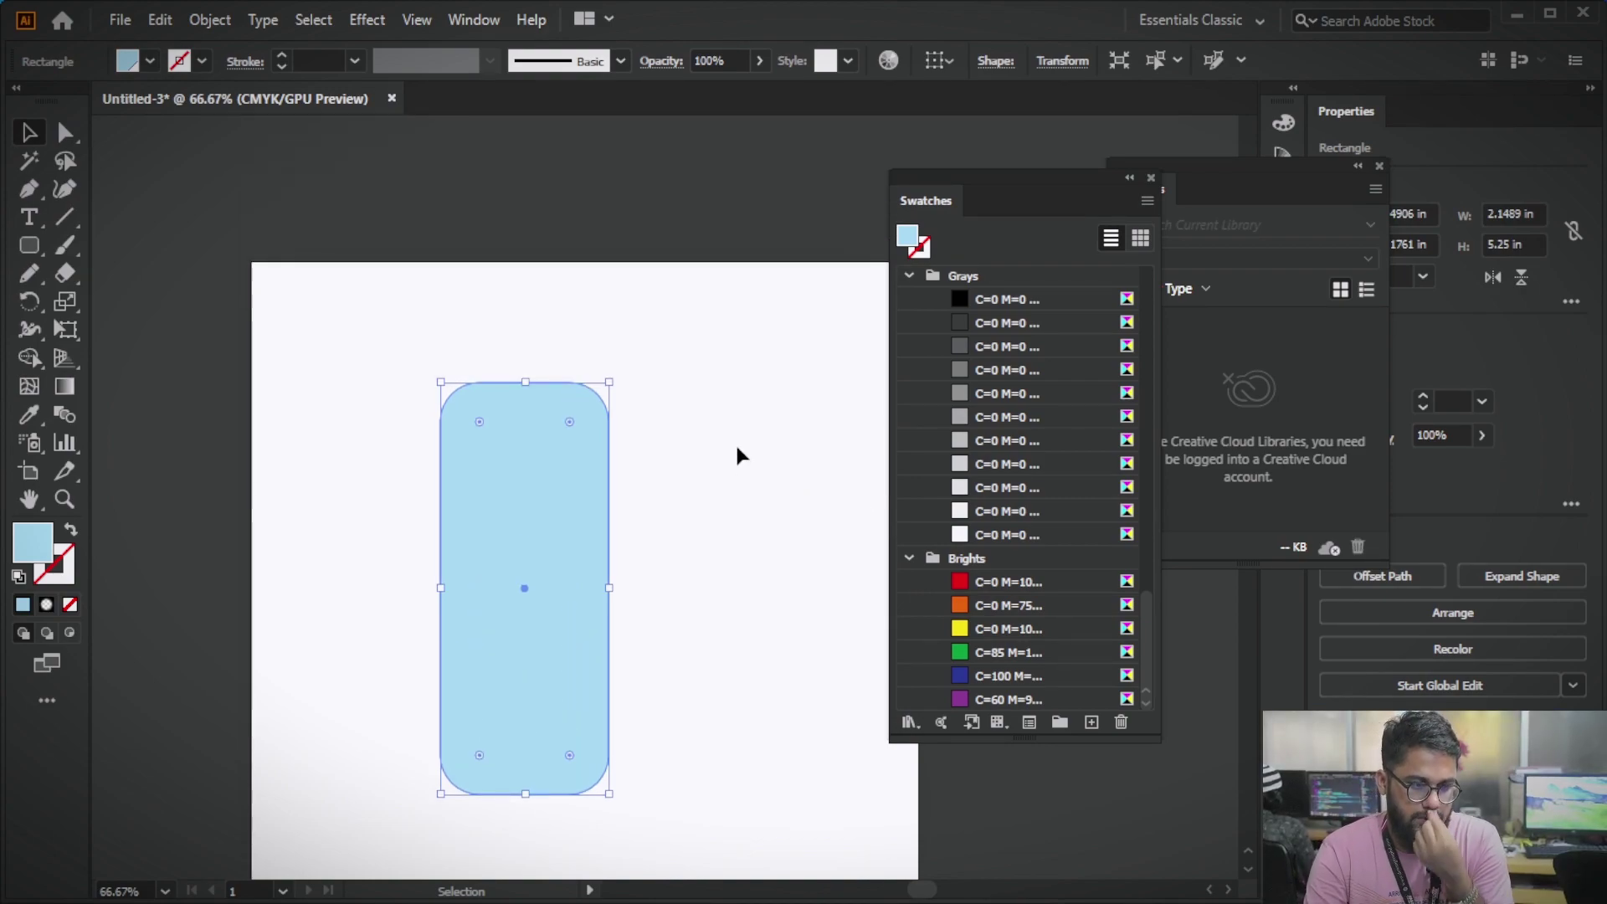
pyautogui.scroll(4, 736, 454)
pyautogui.scroll(-5, 666, 607)
pyautogui.scroll(-3, 678, 592)
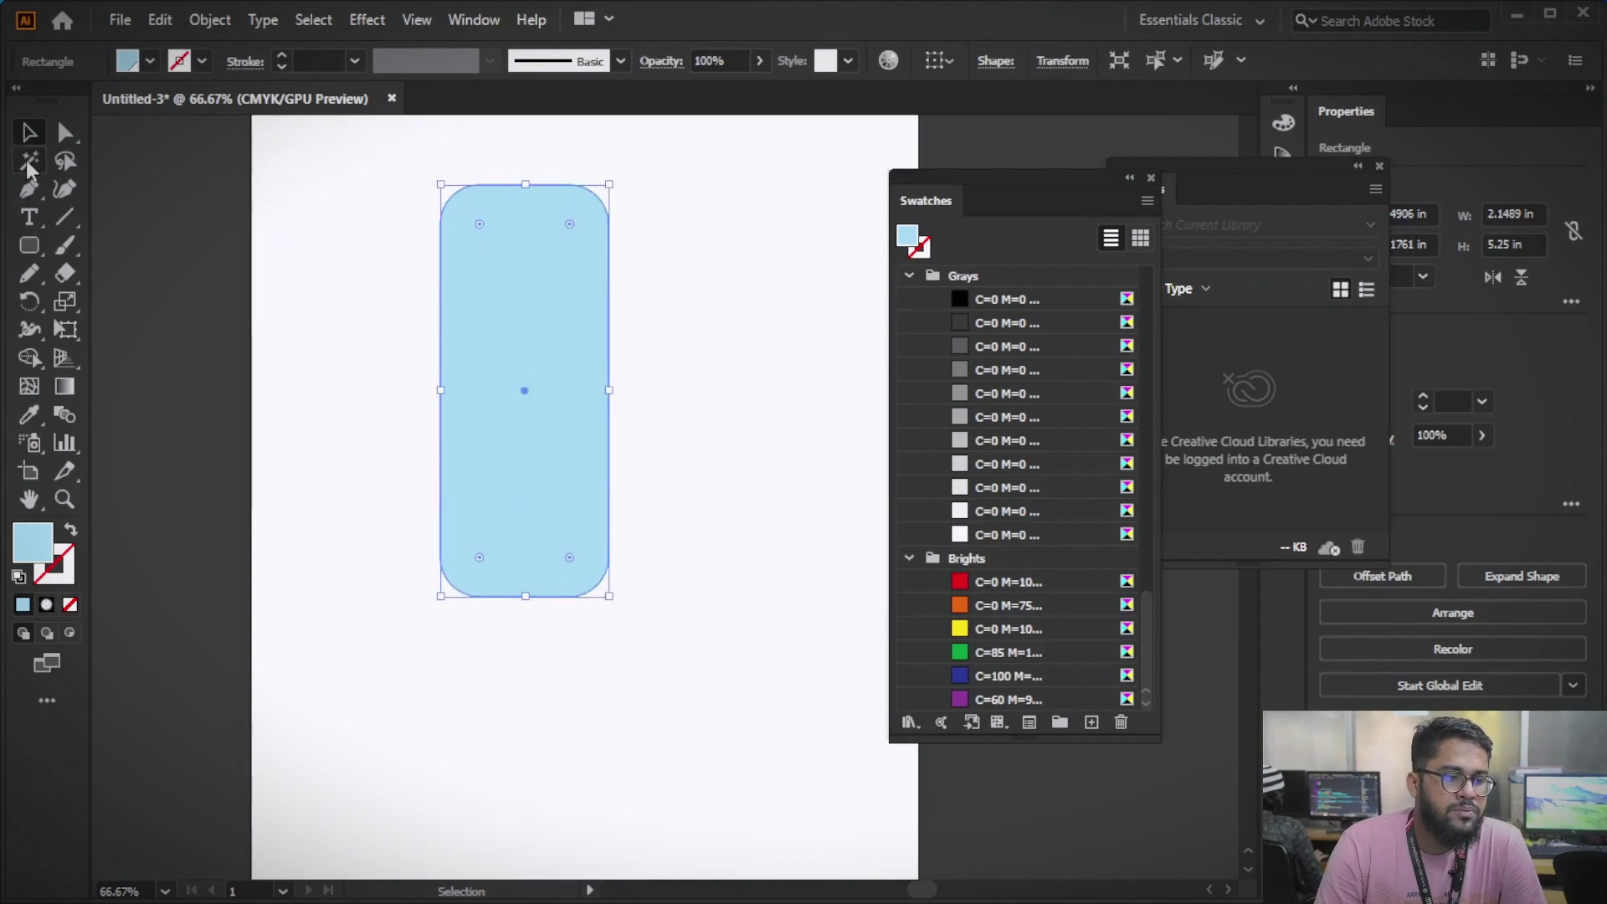
# - Delete the rounded rectangle and switch the Swatches panel back to thumbnail view
pyautogui.click(248, 208)
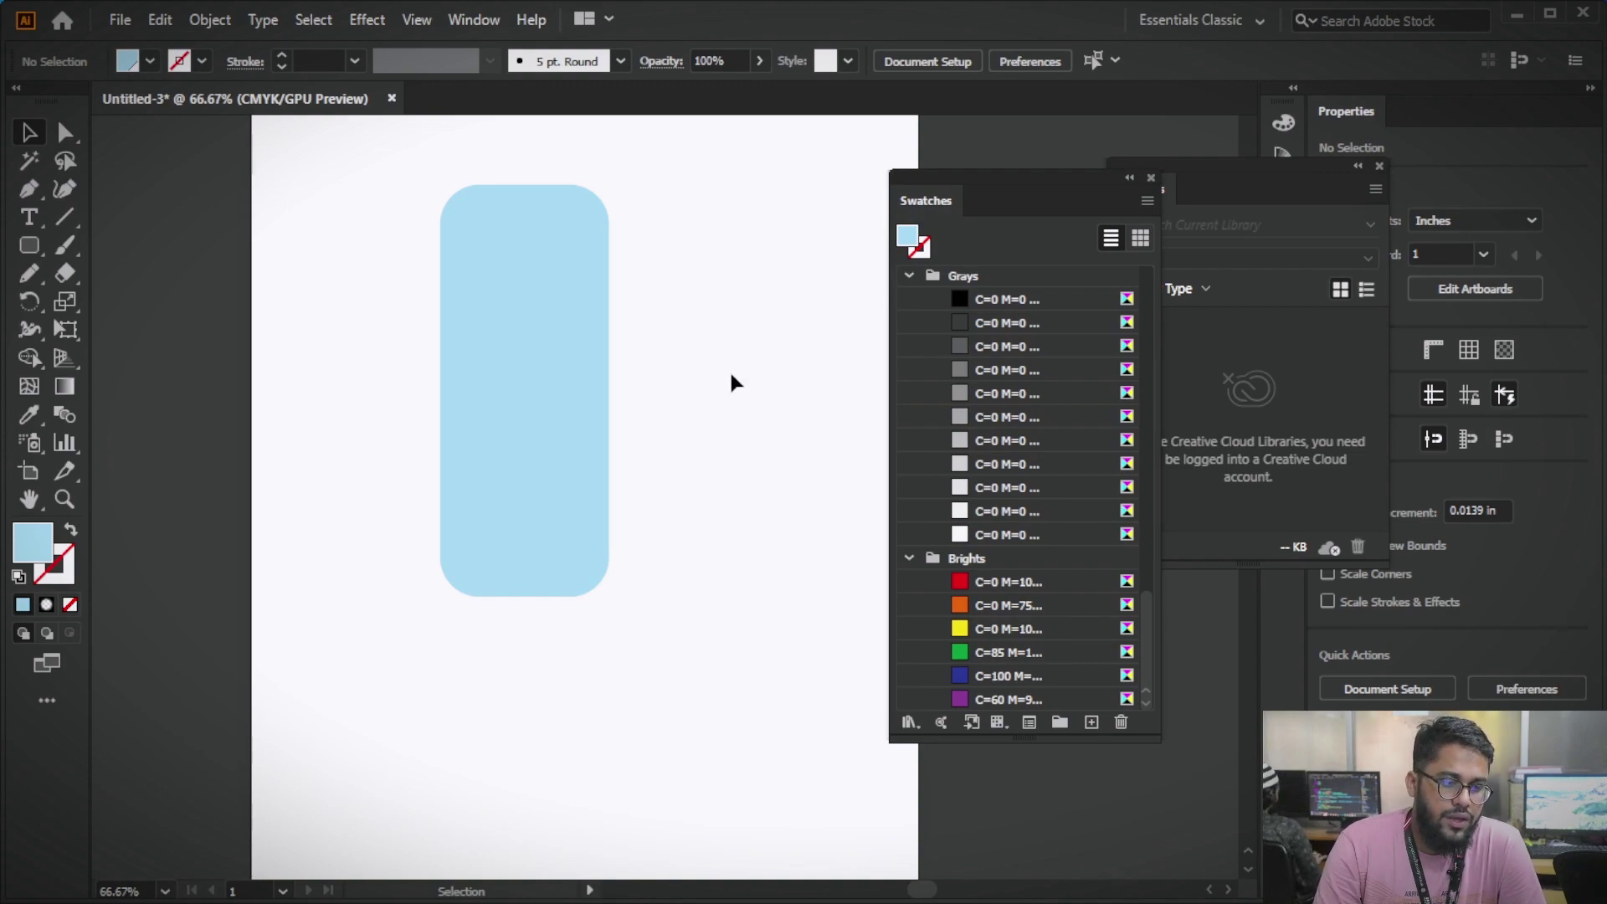
pyautogui.scroll(2, 763, 344)
pyautogui.scroll(2, 763, 344)
pyautogui.click(517, 536)
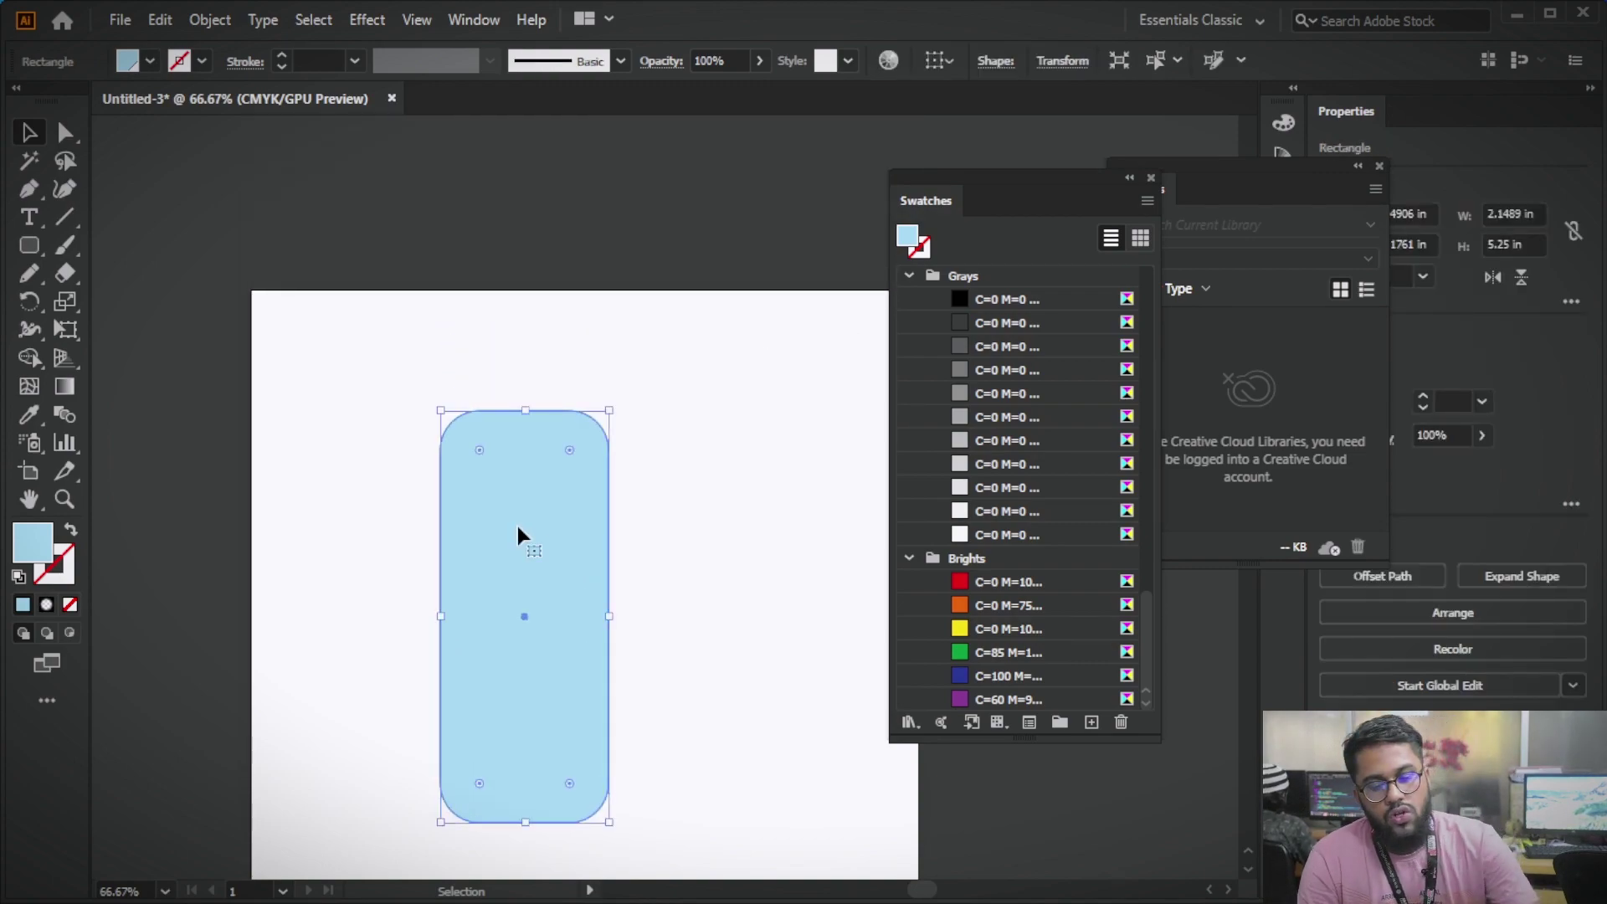
pyautogui.press('Delete')
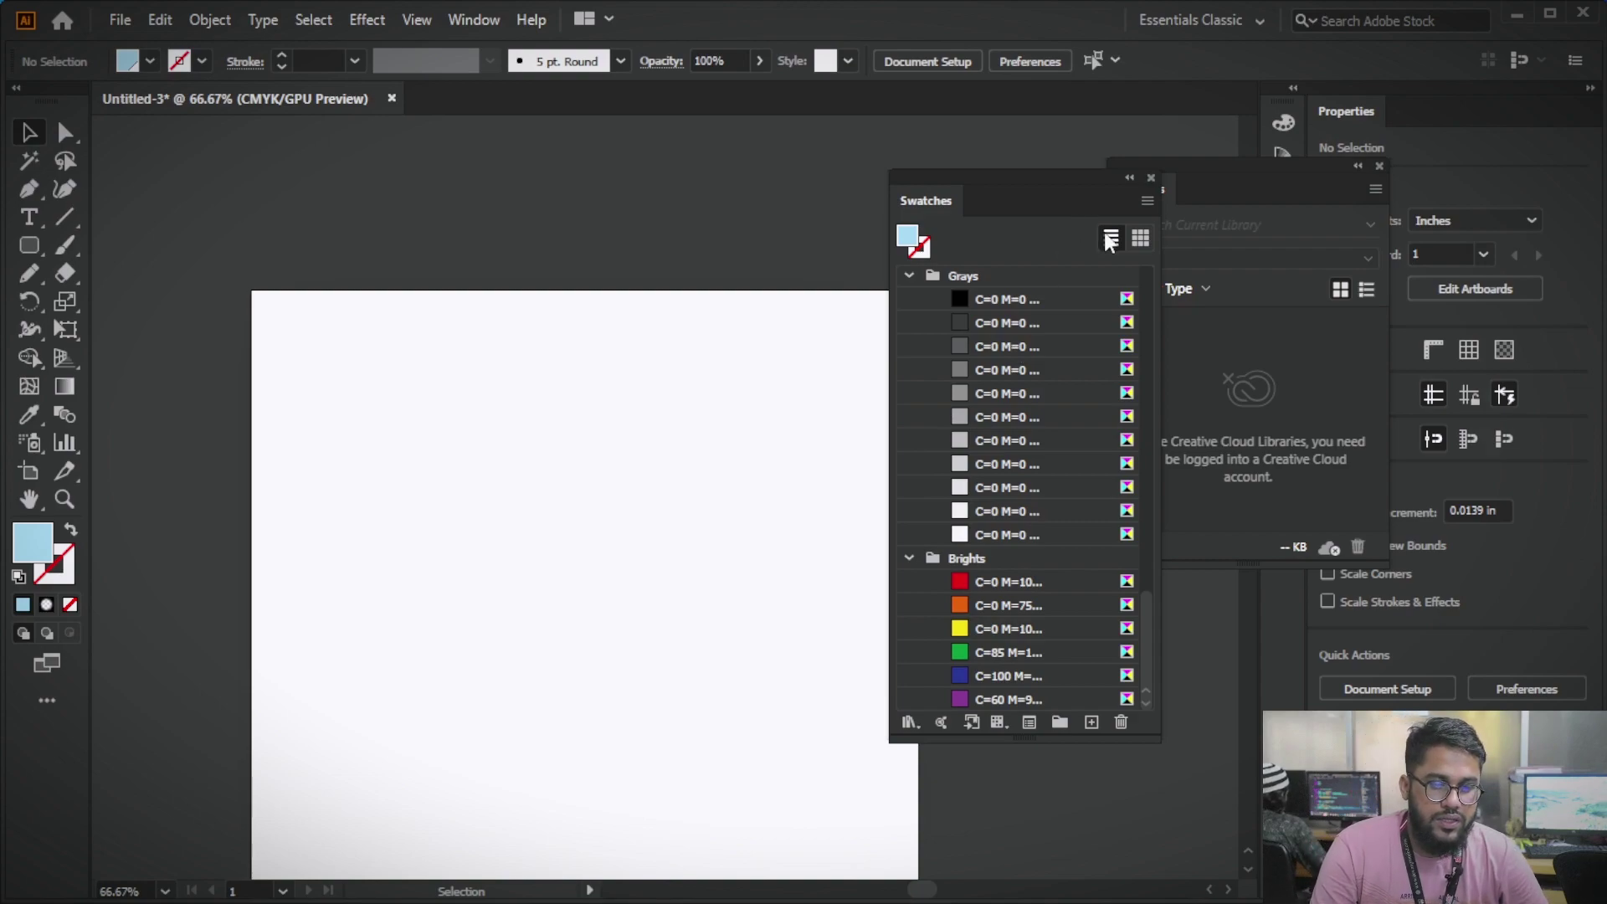
pyautogui.click(1139, 240)
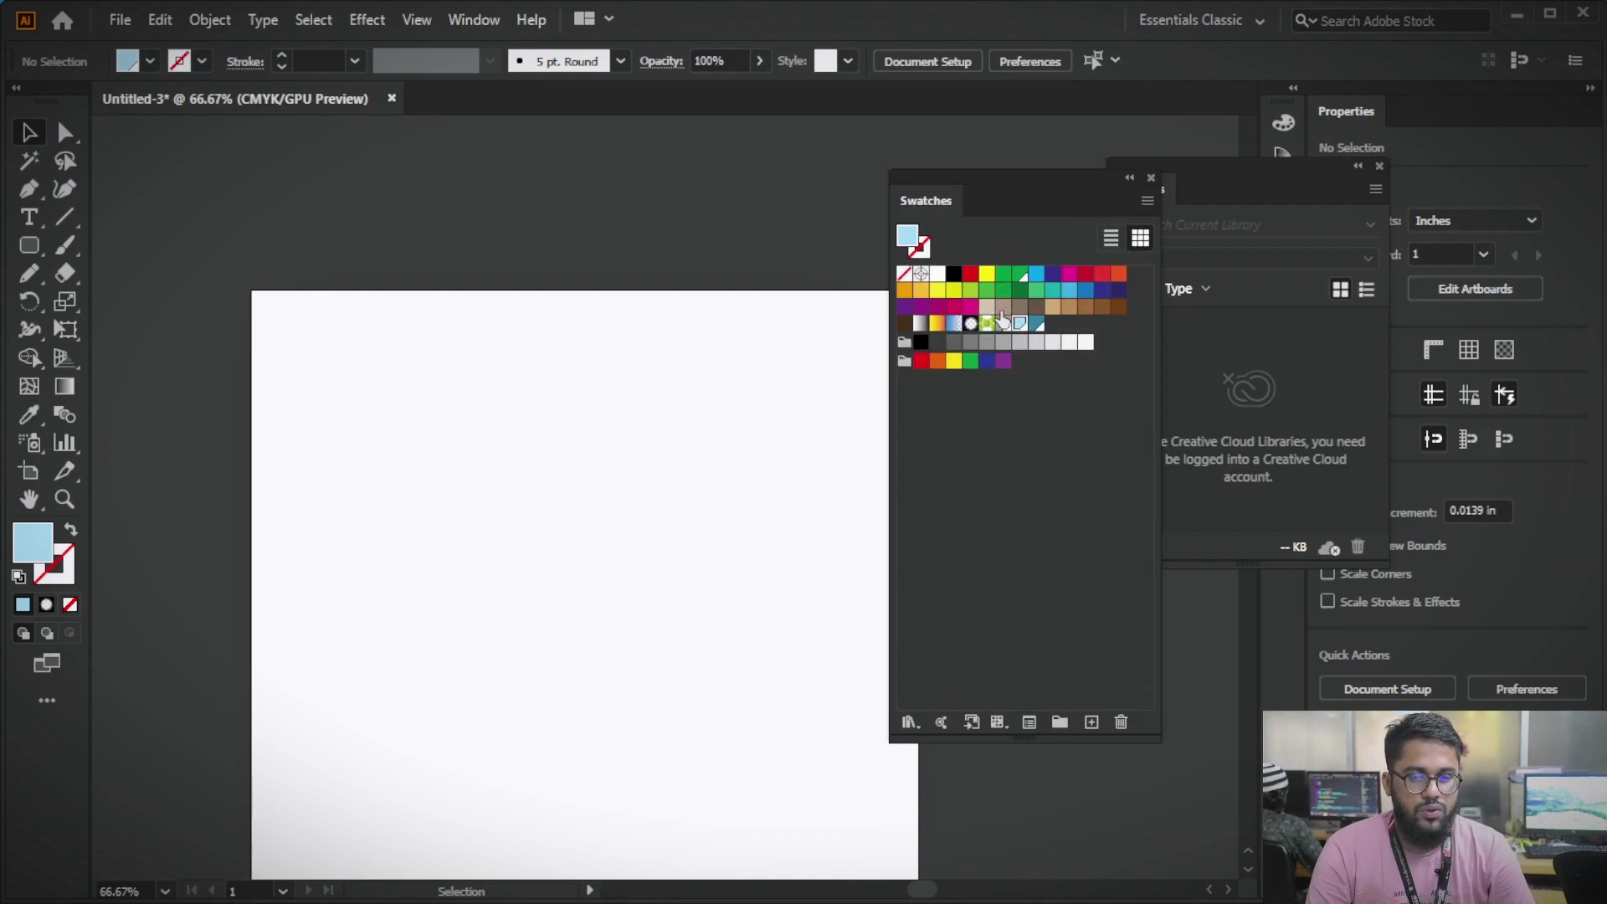
# - Draw a rounded rectangle with the blue gradient fill, then delete it
pyautogui.click(955, 326)
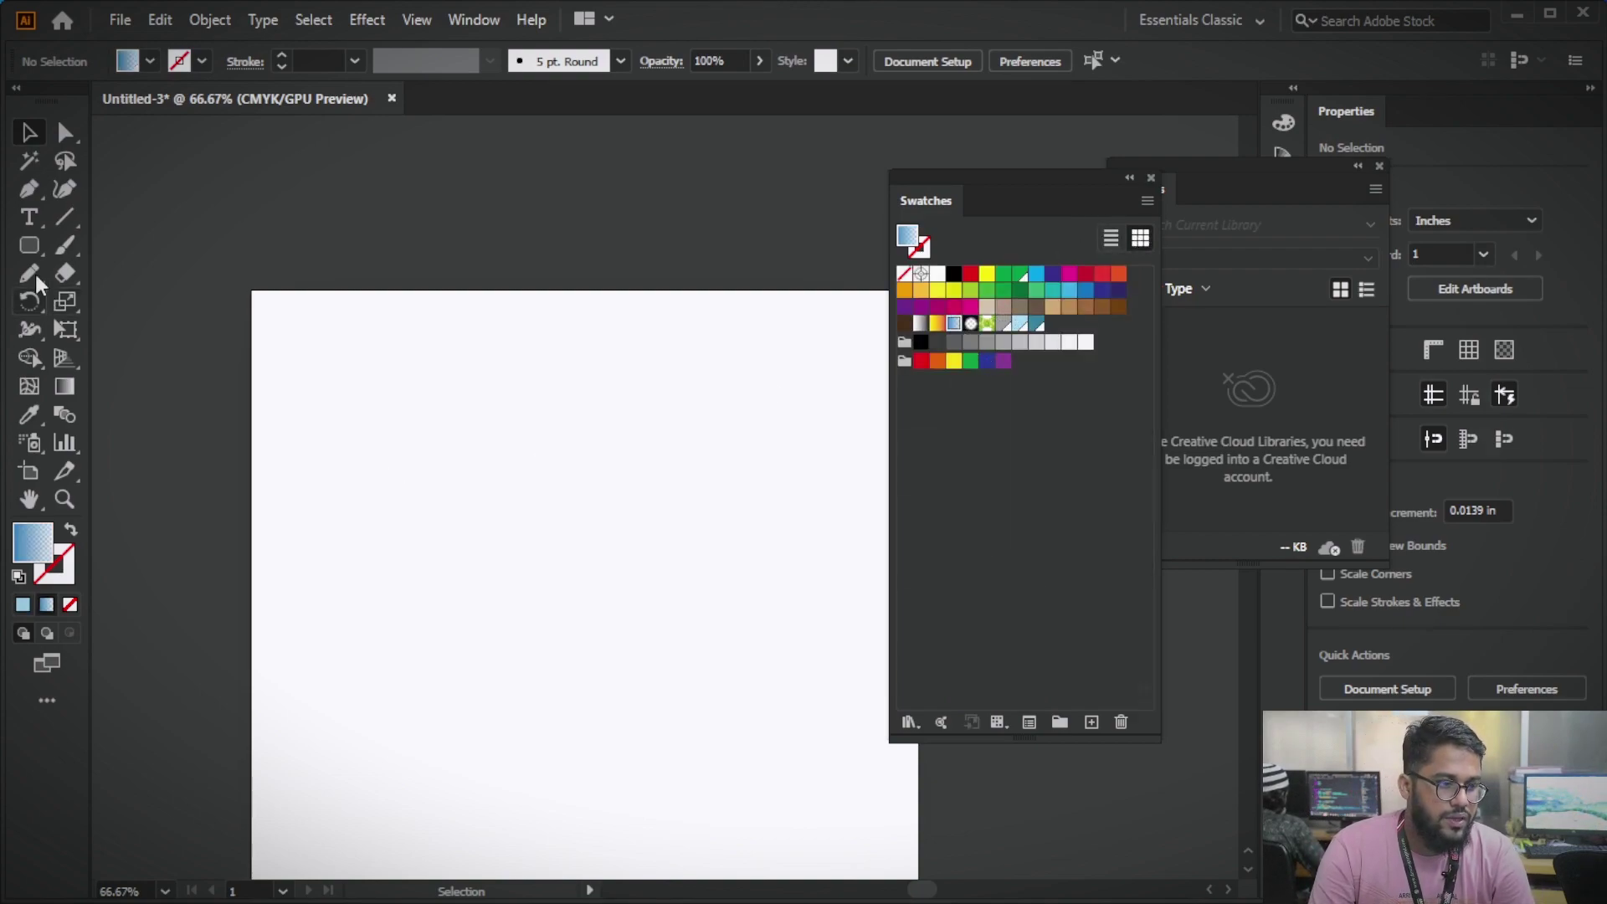
pyautogui.click(29, 244)
pyautogui.moveTo(416, 384); pyautogui.dragTo(551, 612)
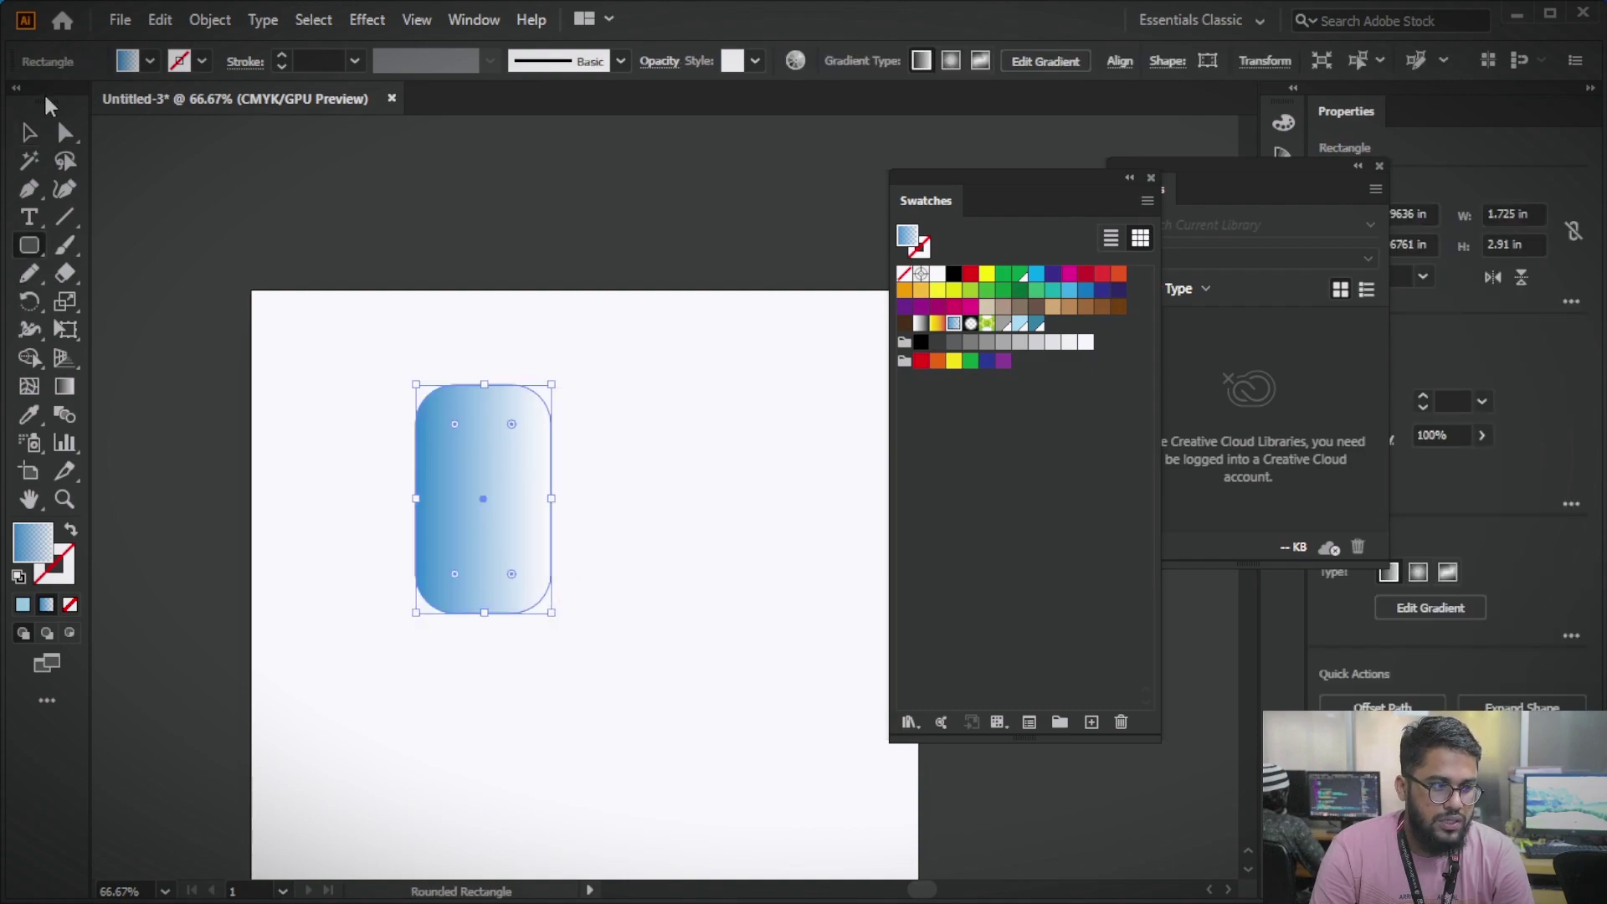
pyautogui.click(29, 136)
pyautogui.click(580, 349)
pyautogui.click(522, 439)
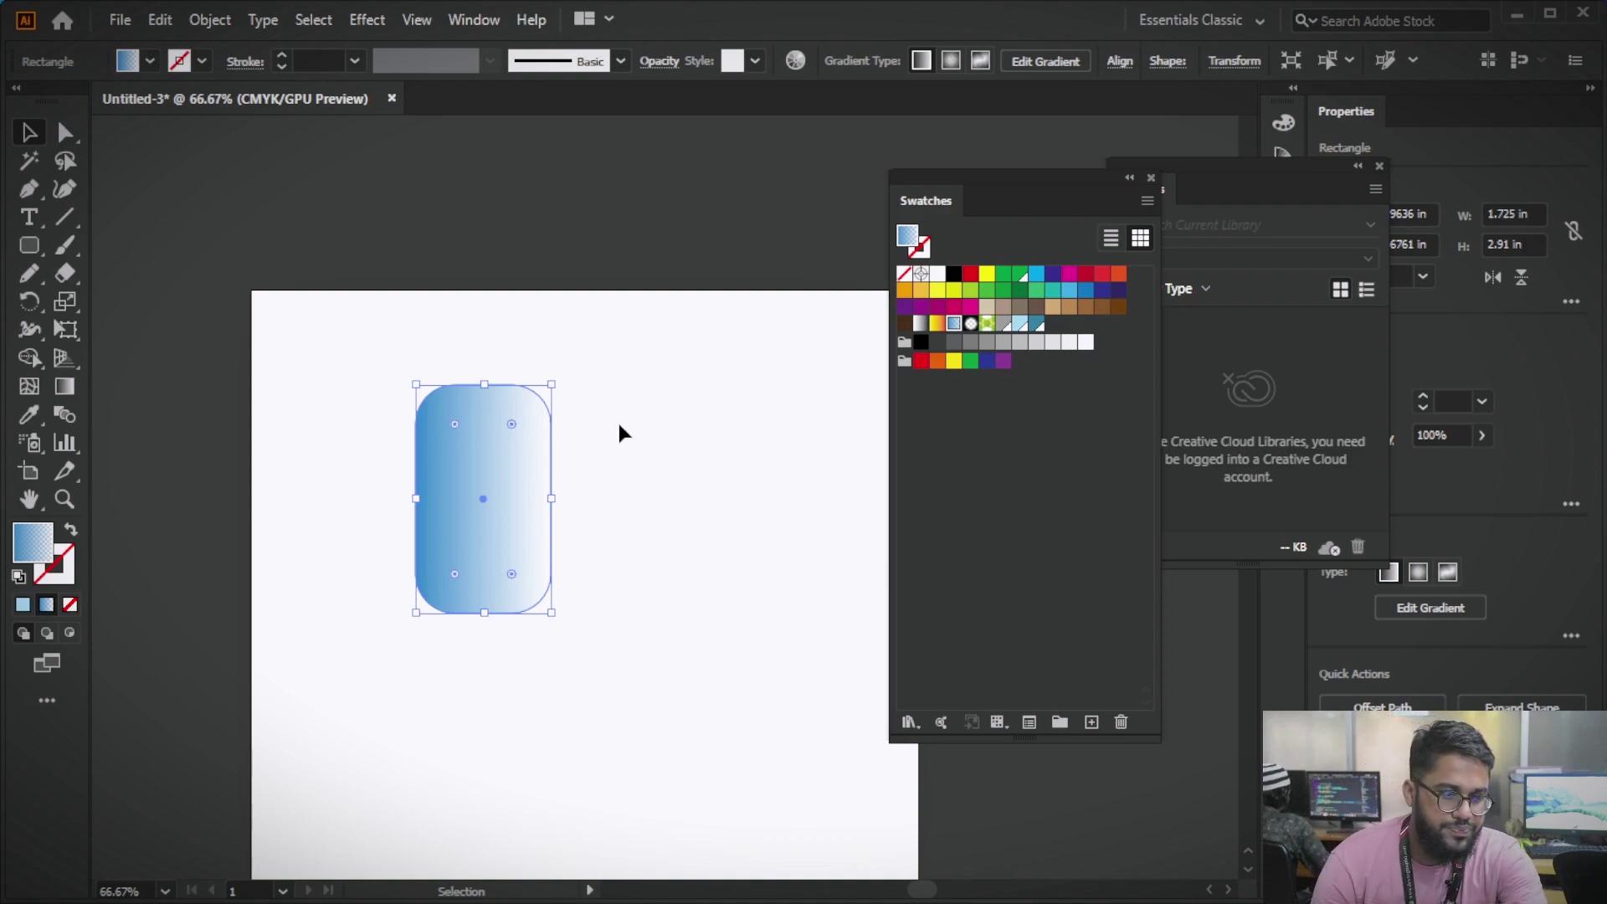
pyautogui.press('Delete')
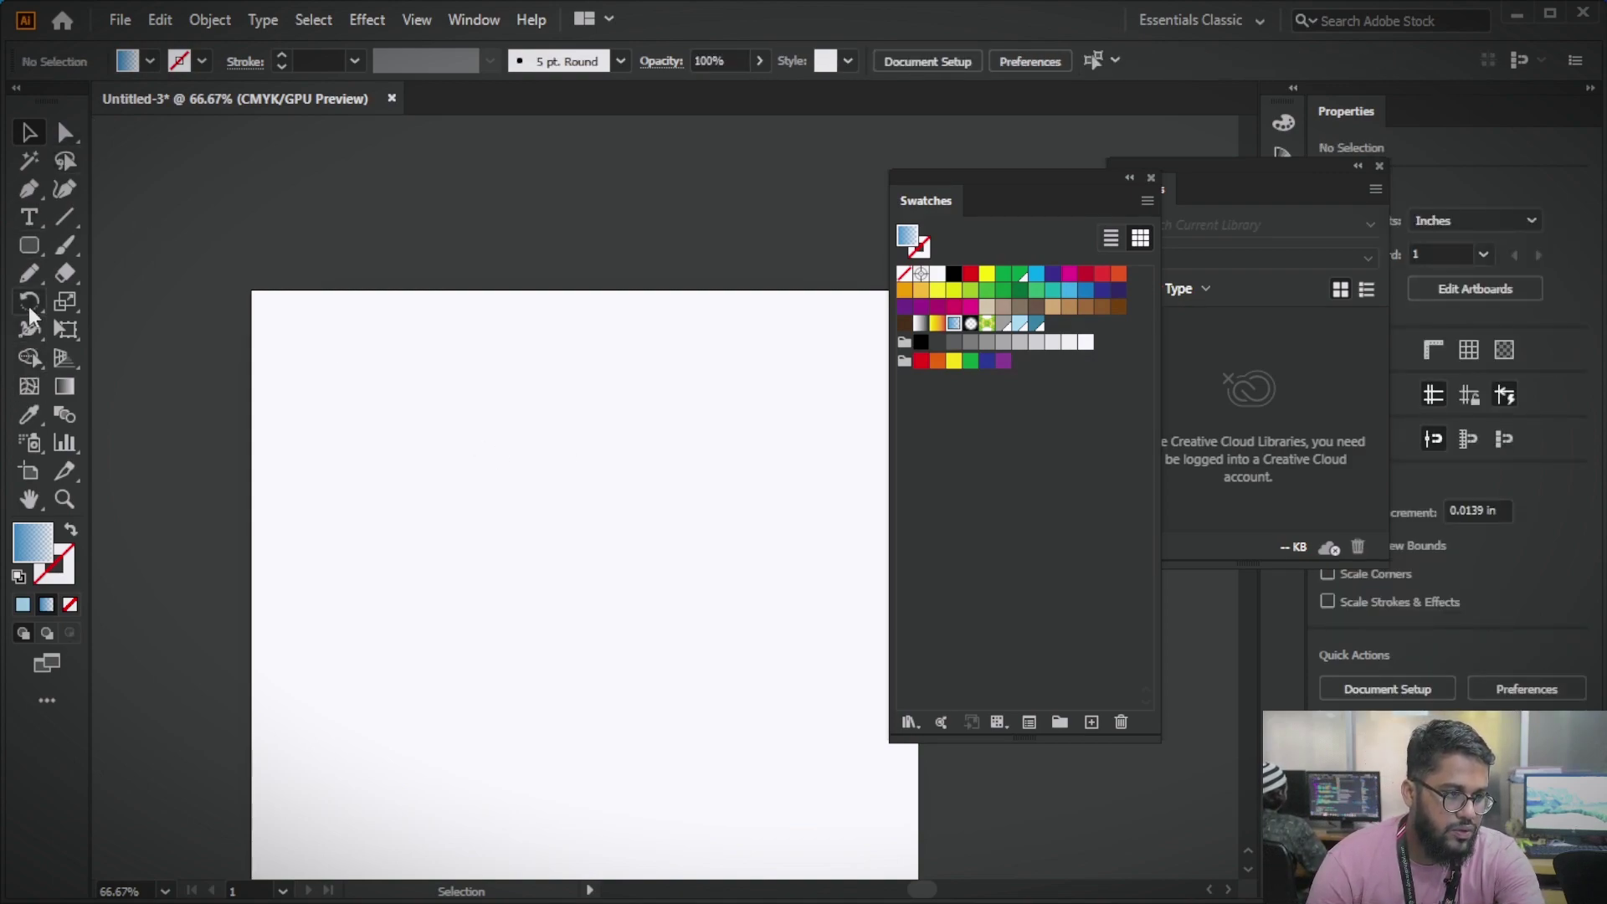
# - Draw a wide 6.03 × 4.02 in rounded rectangle filled with the default gradient
pyautogui.click(29, 245)
pyautogui.moveTo(369, 389); pyautogui.dragTo(842, 705)
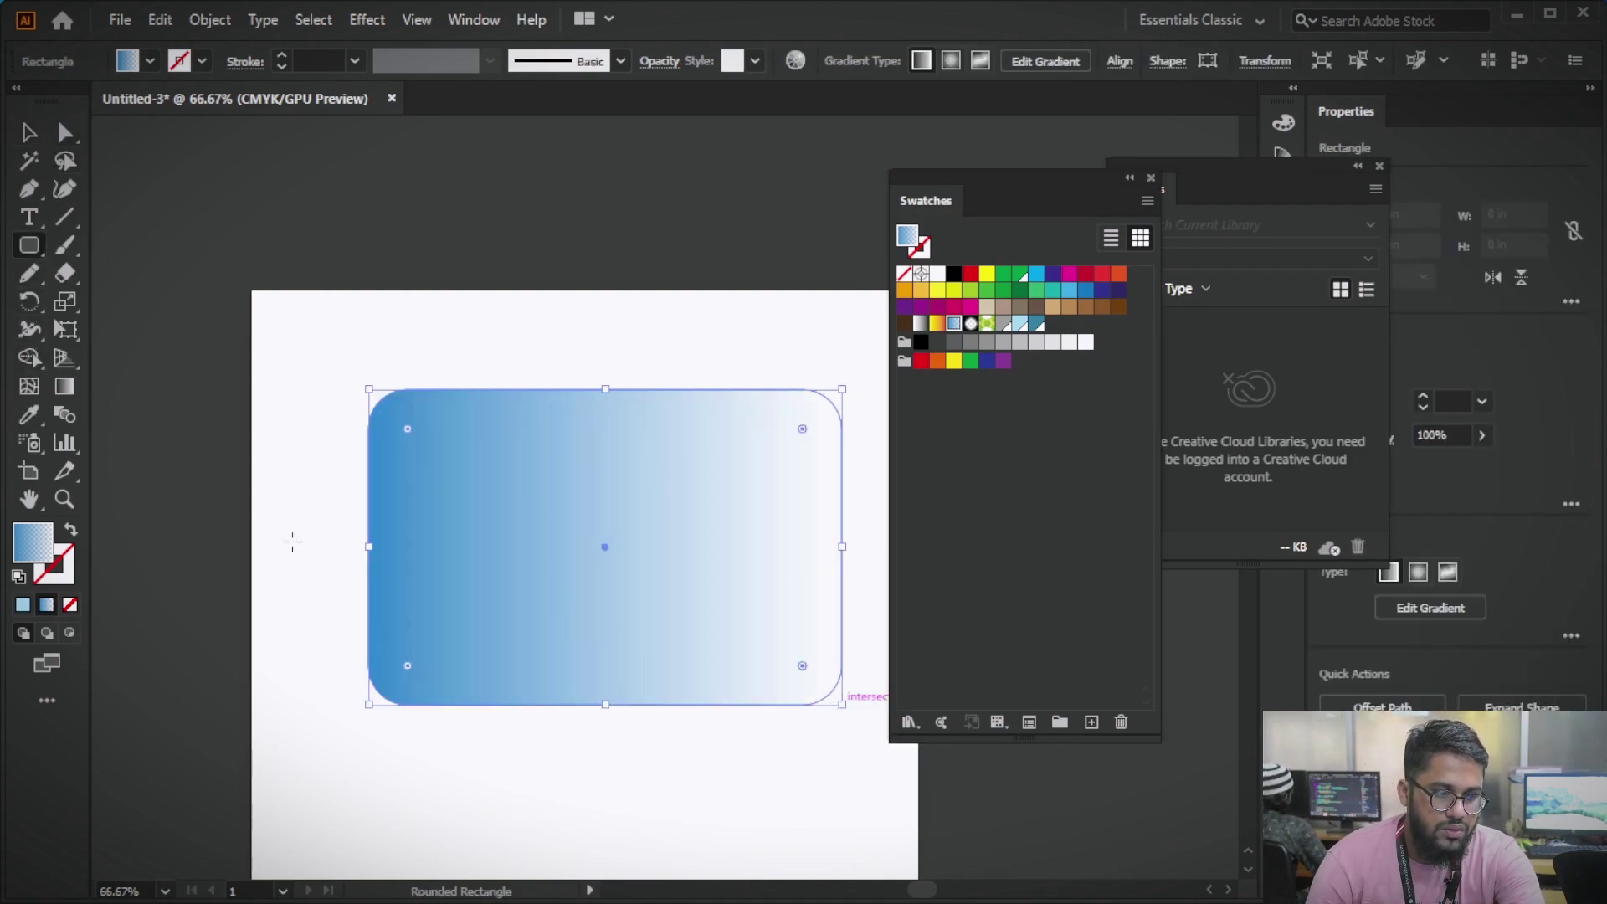
pyautogui.click(70, 605)
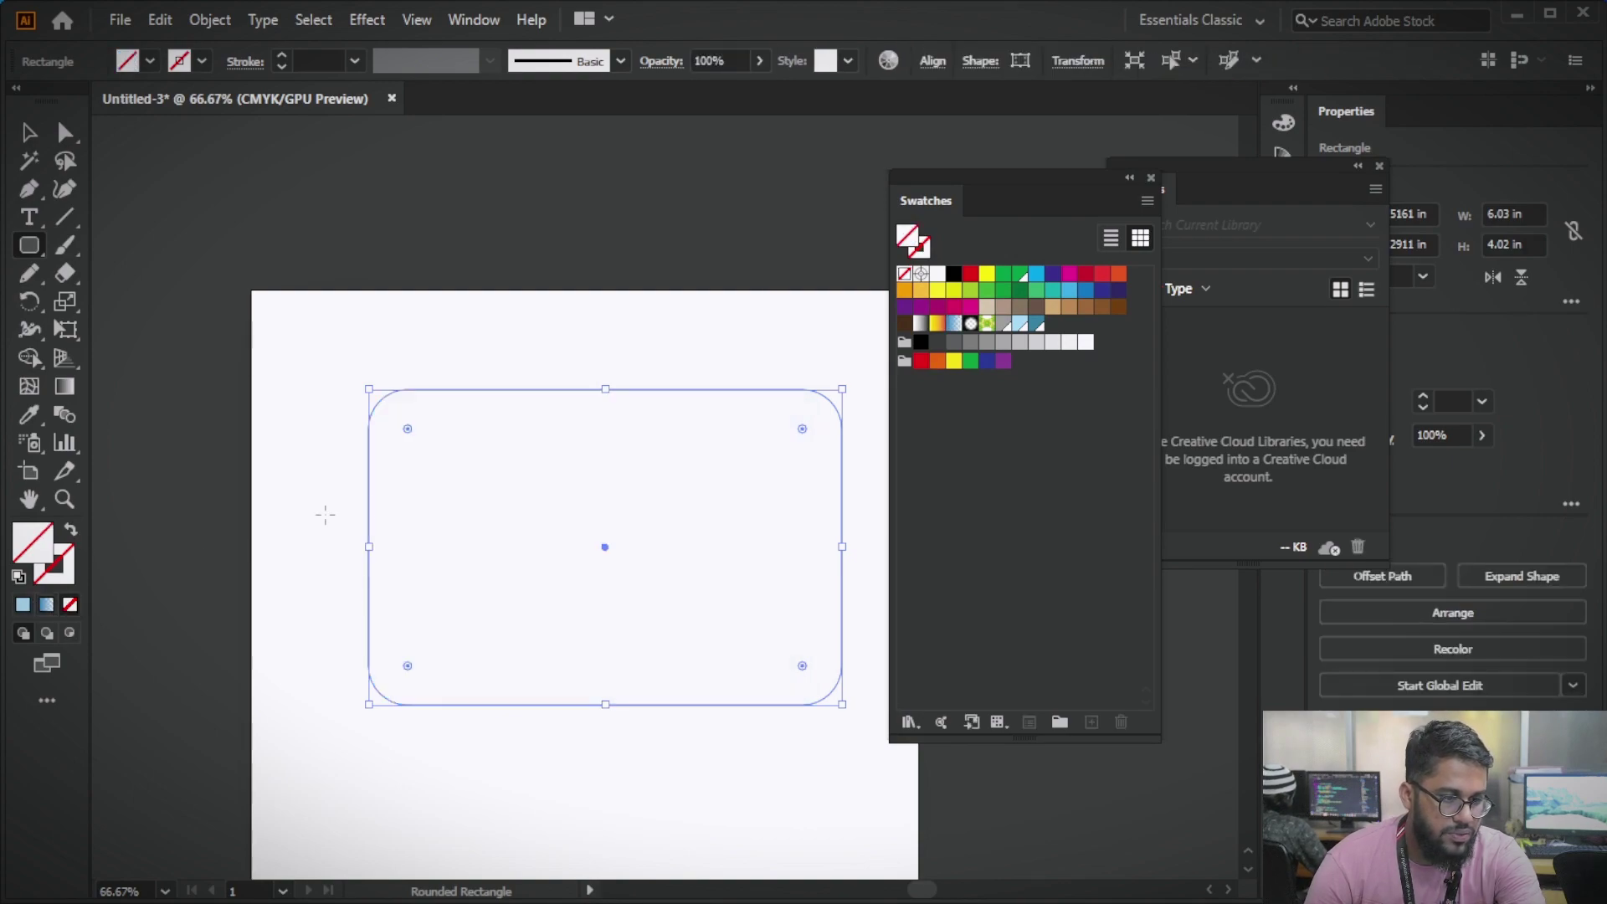
pyautogui.click(46, 608)
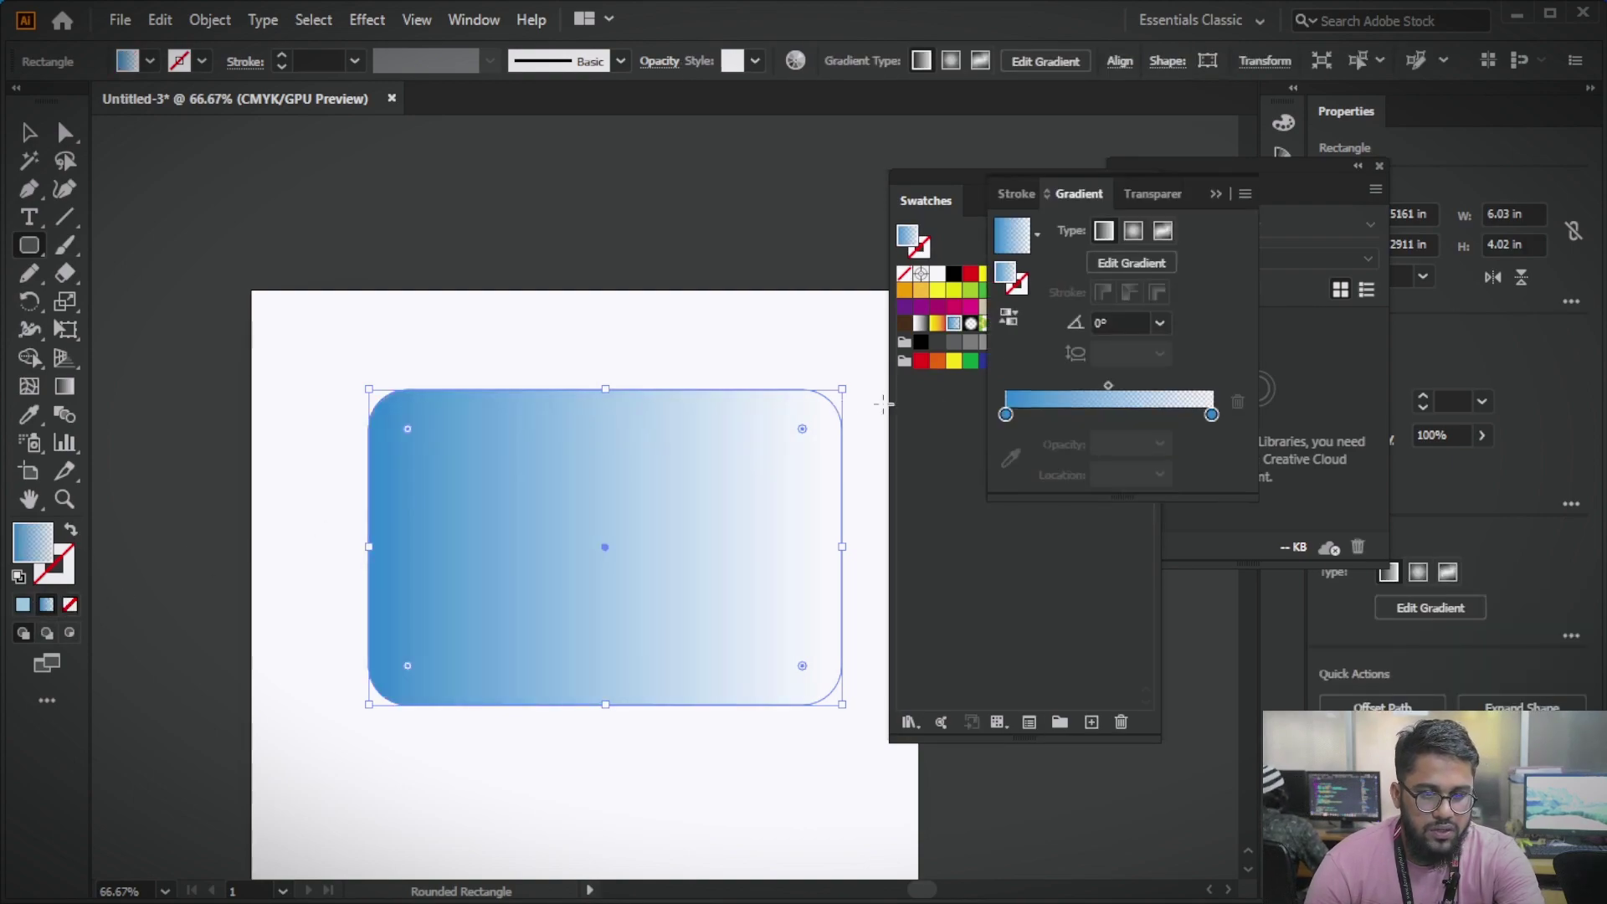
# - Undock the Gradient panel to the left and move the other panels so Swatches is fully visible
pyautogui.moveTo(1078, 199)
pyautogui.mouseDown()
pyautogui.moveTo(284, 182)
pyautogui.moveTo(133, 209)
pyautogui.mouseUp()
pyautogui.click(1080, 196)
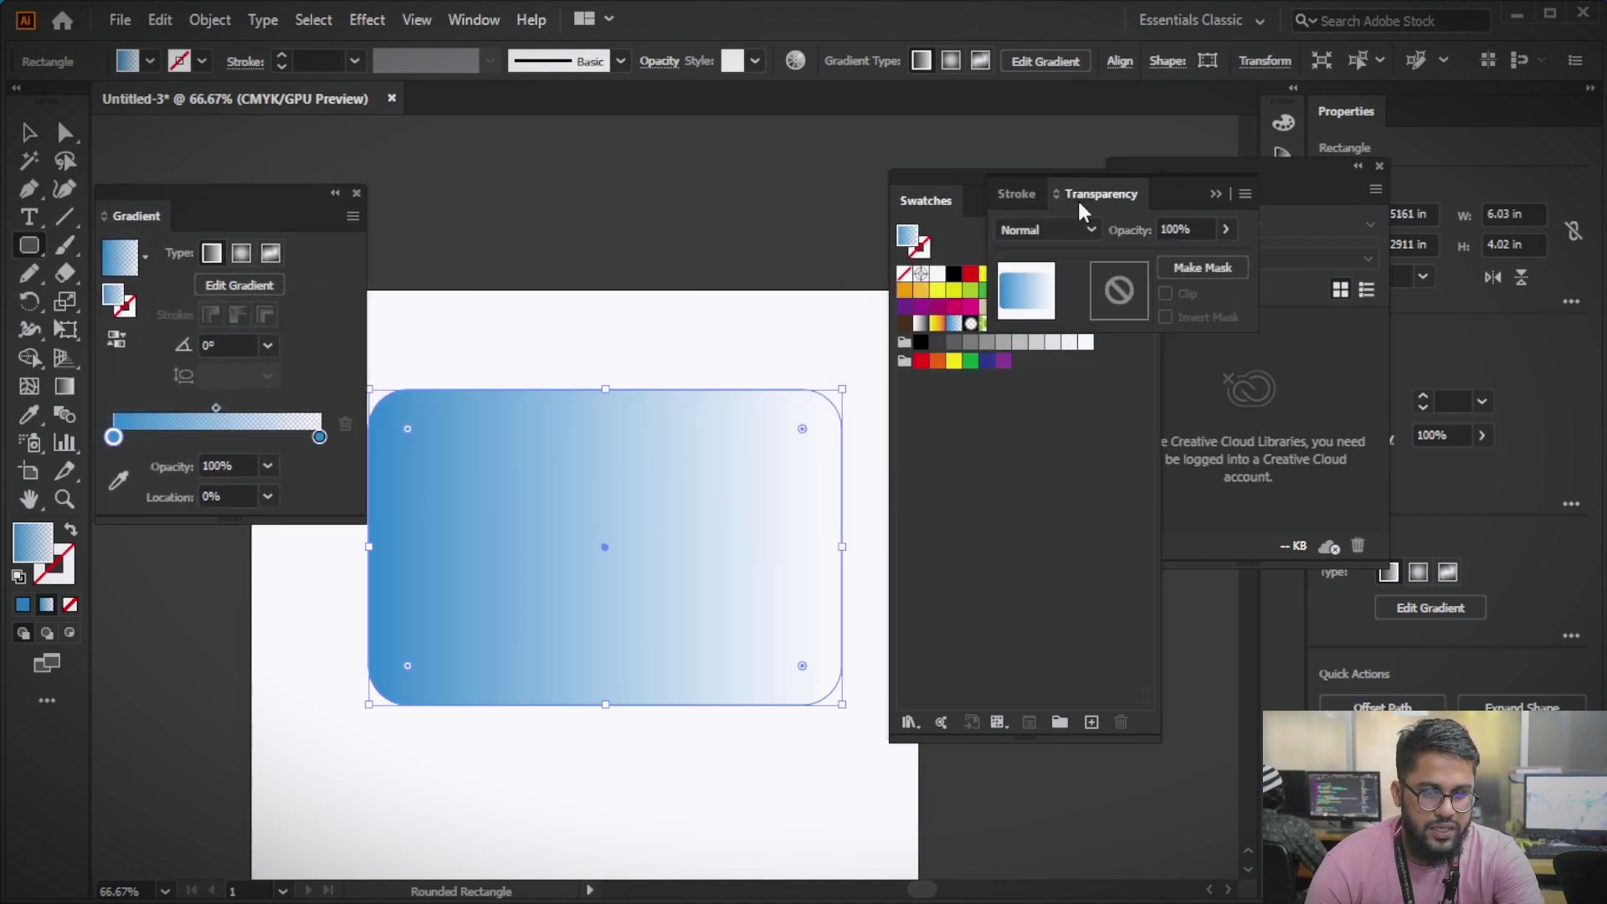
pyautogui.moveTo(1230, 190); pyautogui.dragTo(1423, 130)
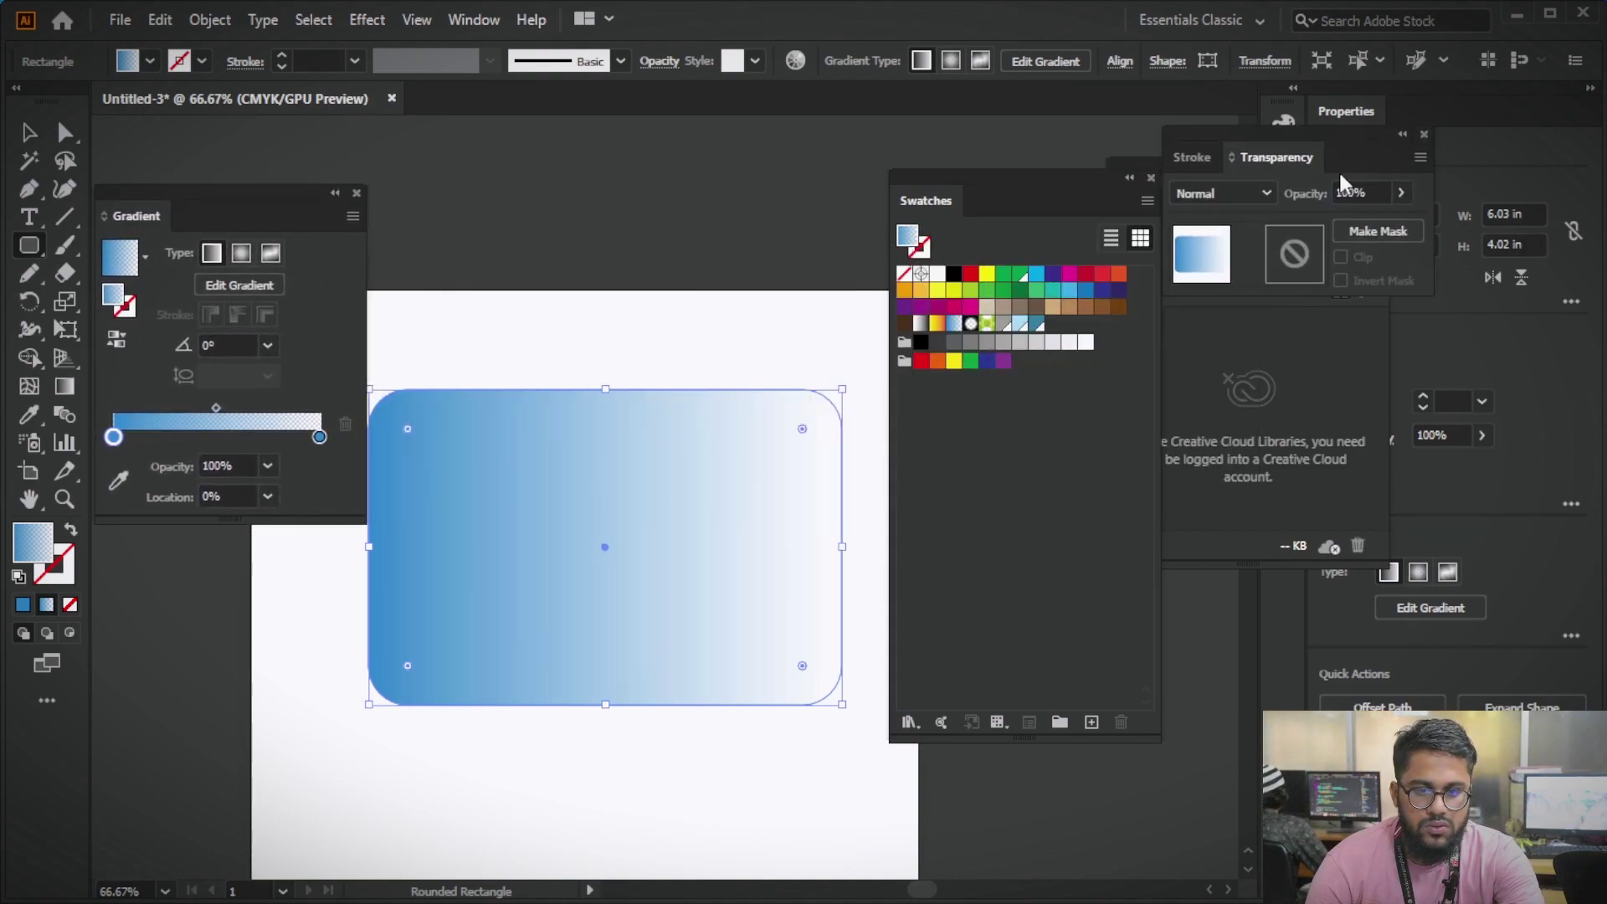
pyautogui.moveTo(1038, 217); pyautogui.dragTo(1256, 189)
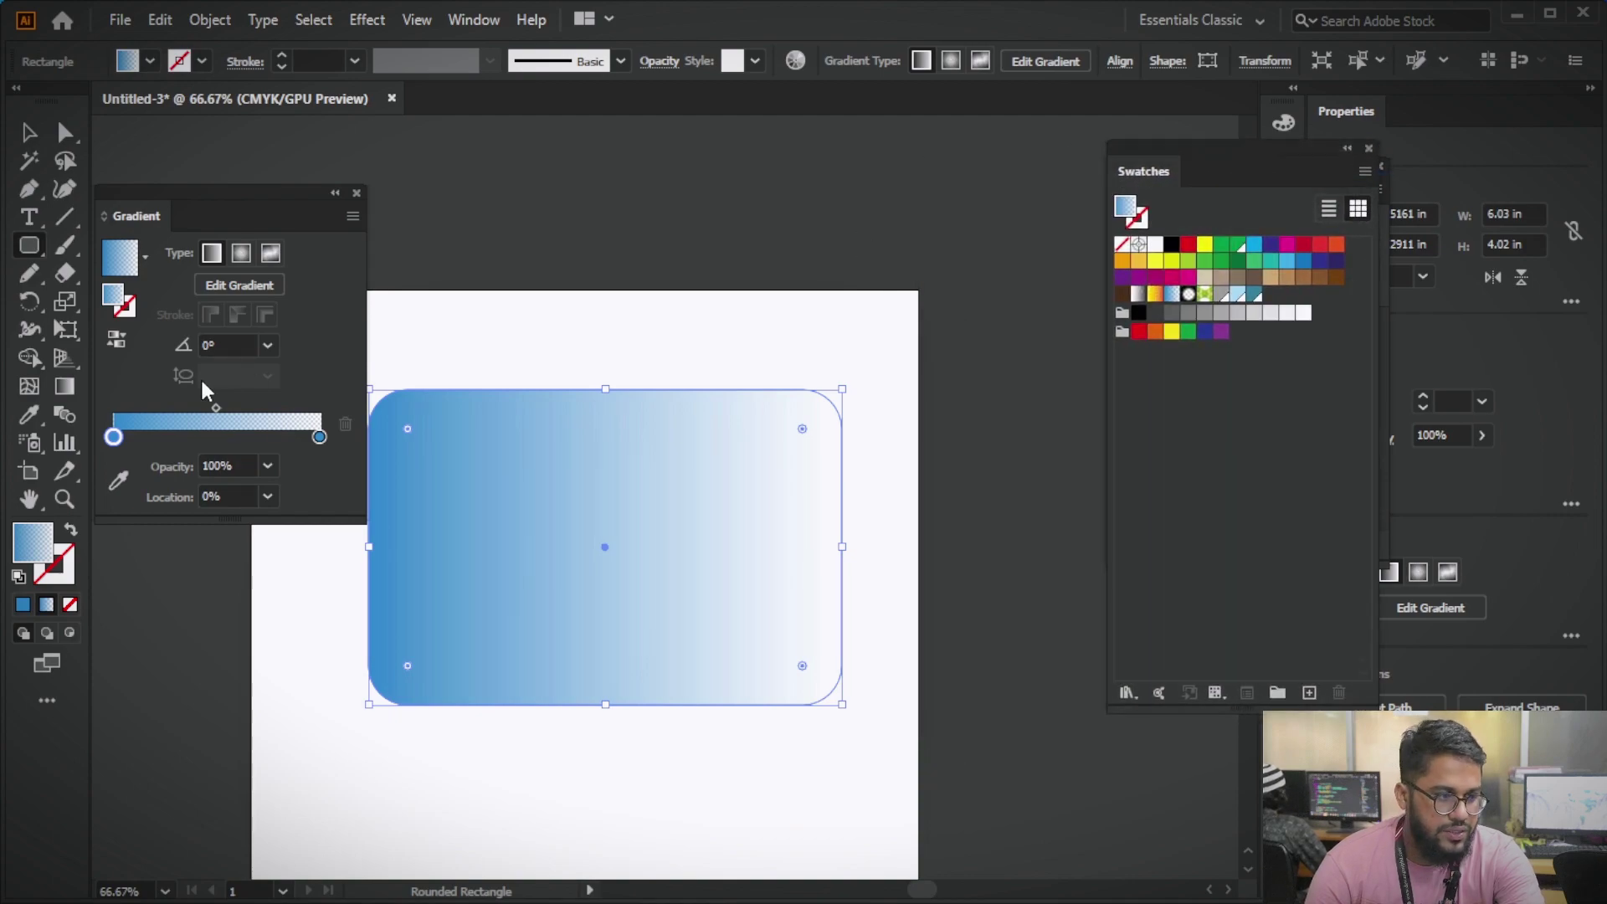
# - Colour the left gradient stop green and the right stop red-orange
pyautogui.doubleClick(113, 437)
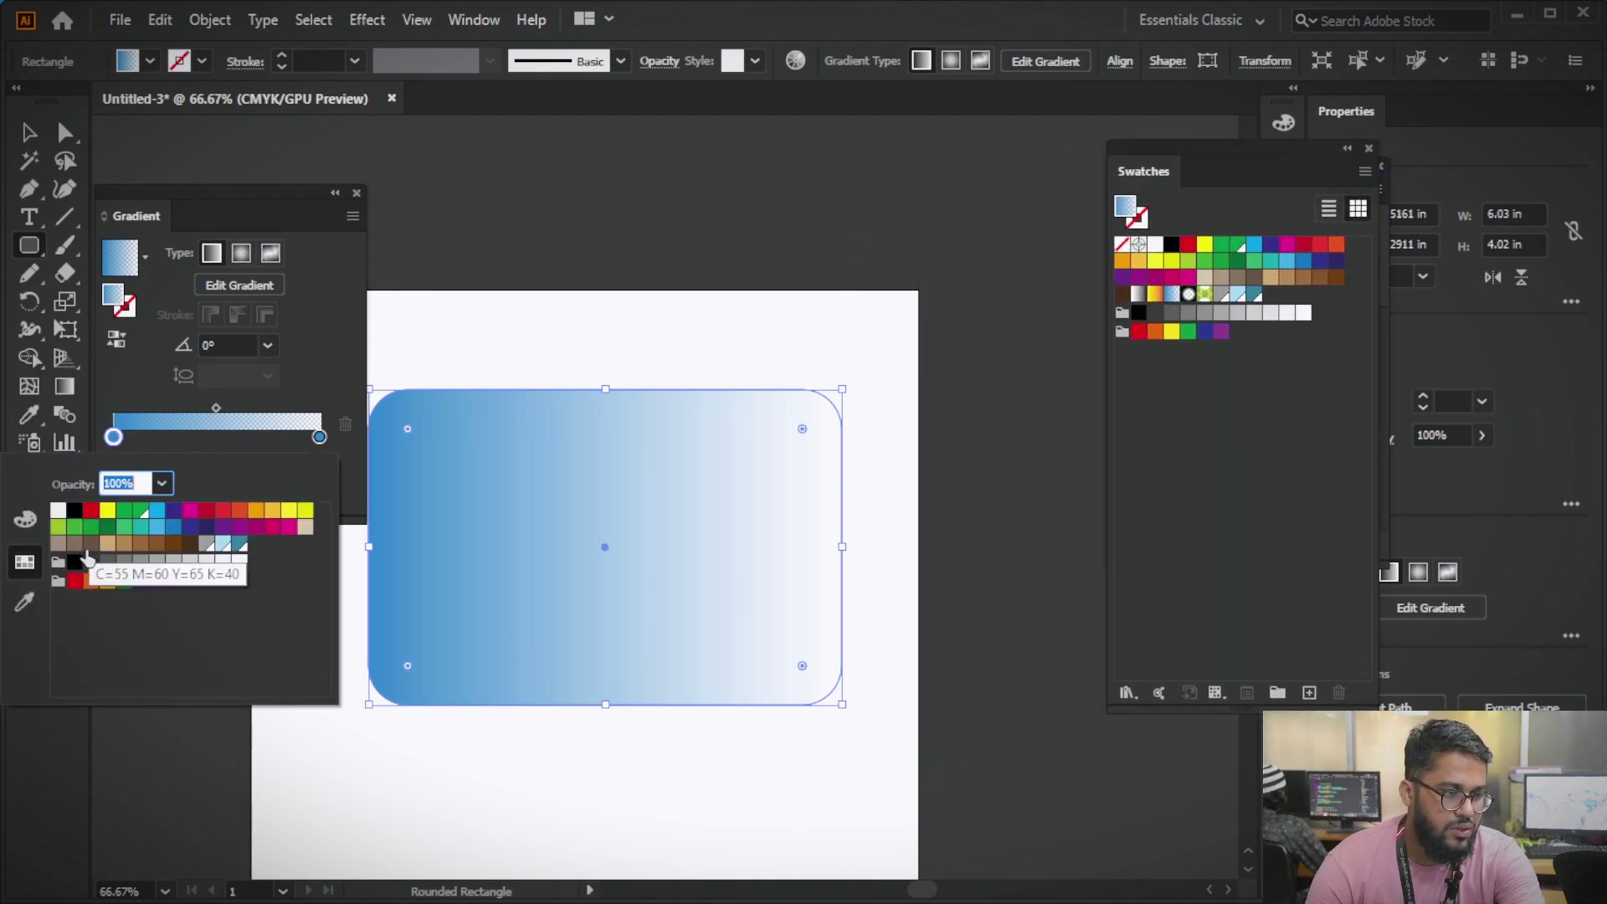
pyautogui.click(107, 527)
pyautogui.click(318, 437)
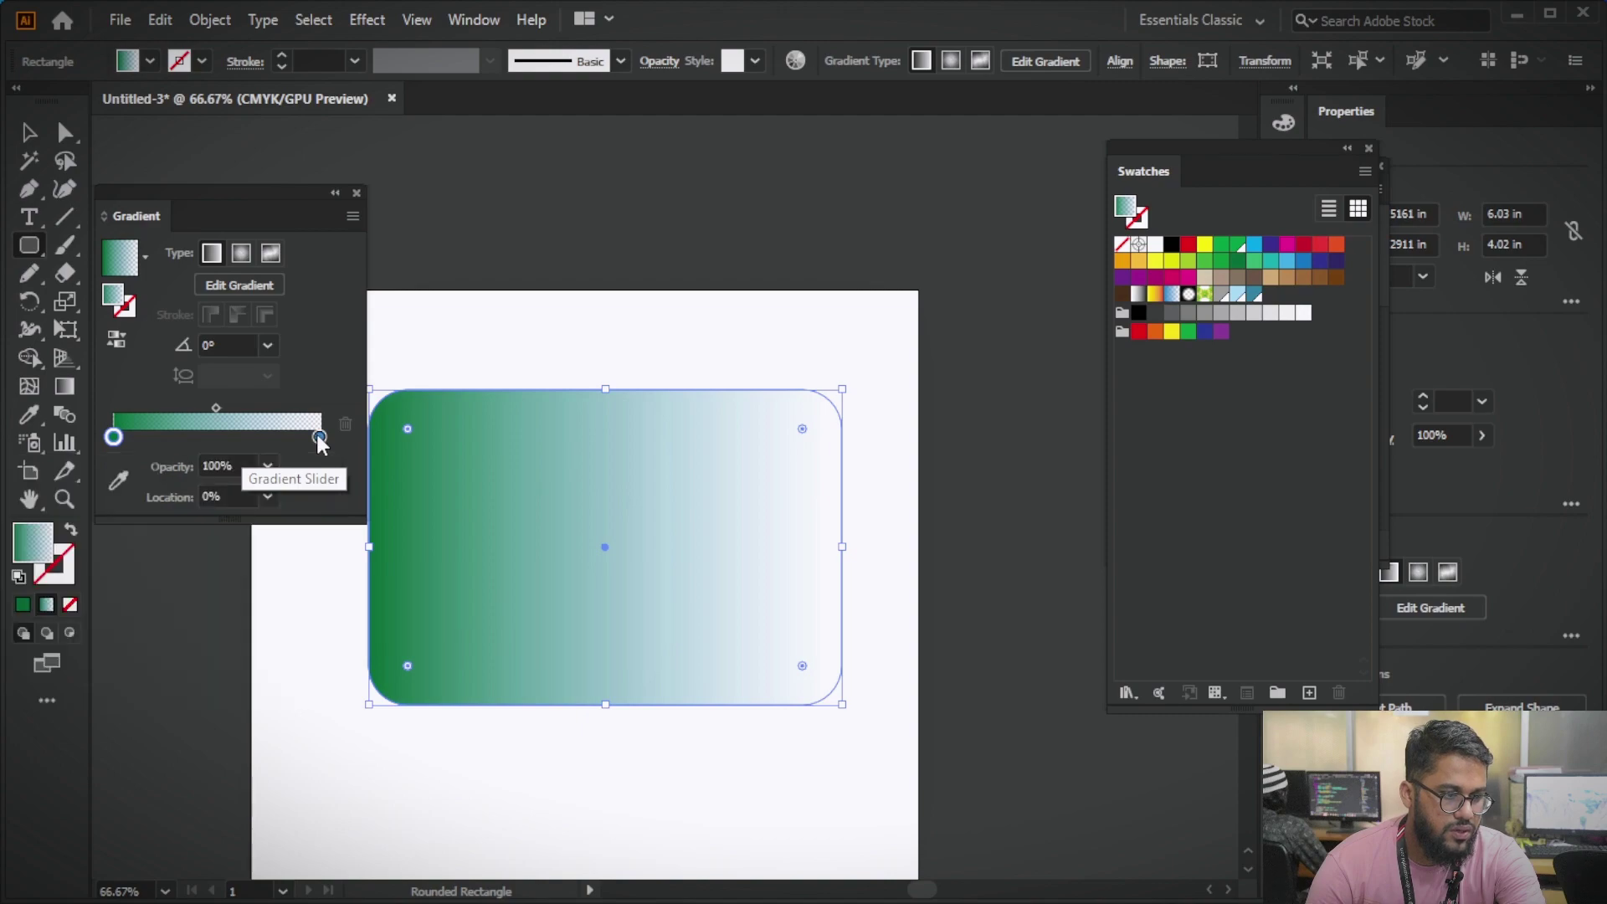
pyautogui.doubleClick(319, 437)
pyautogui.click(256, 514)
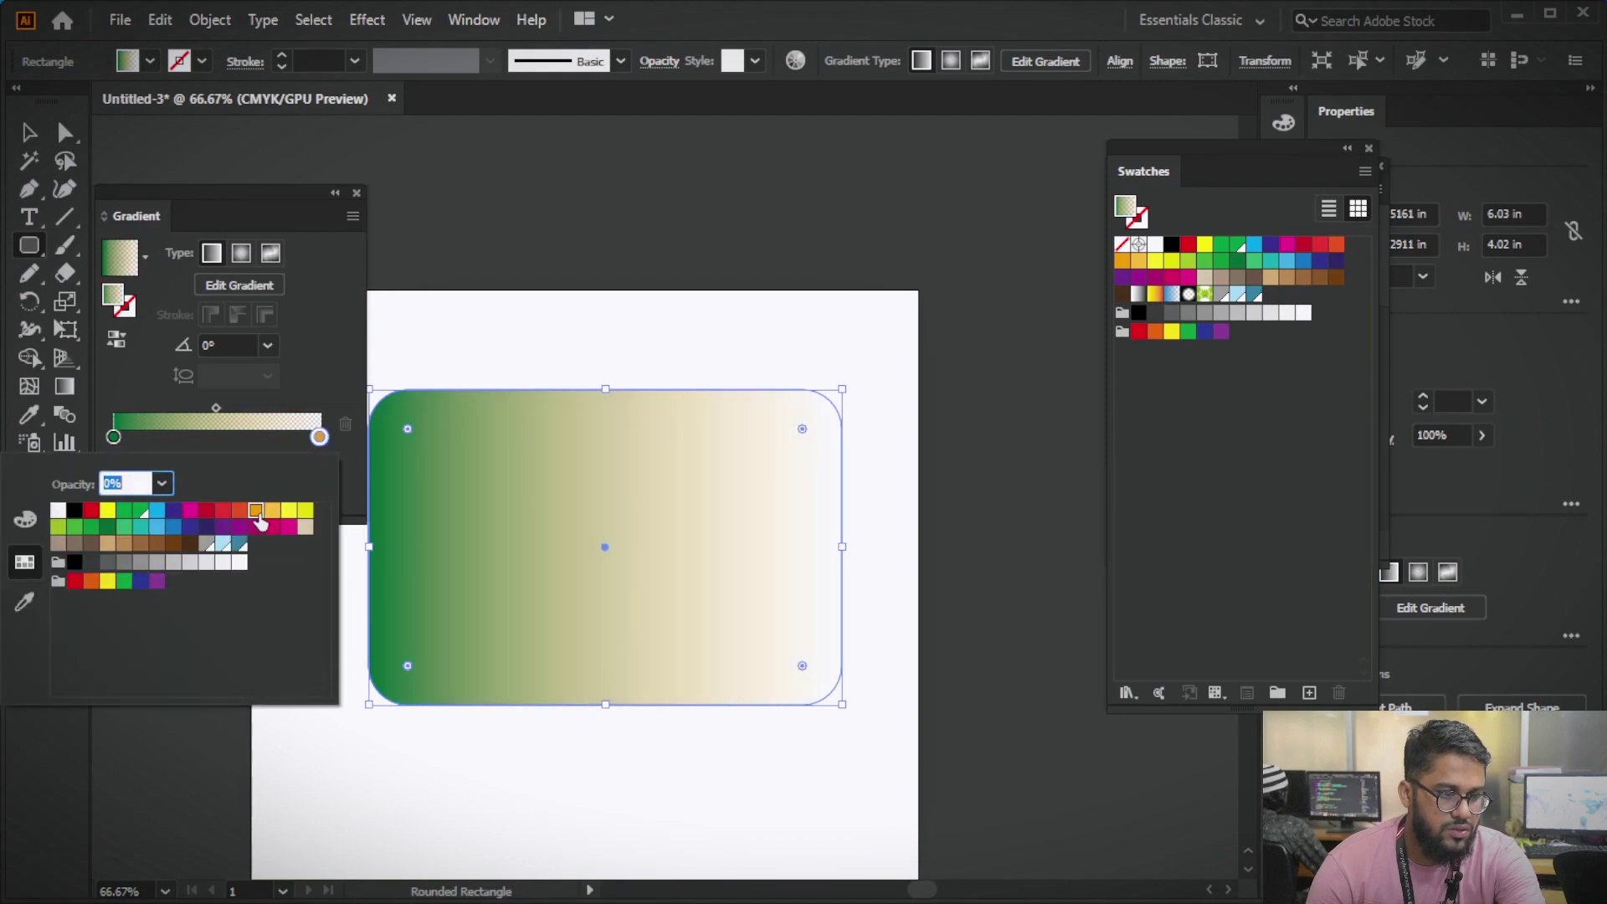
pyautogui.click(240, 514)
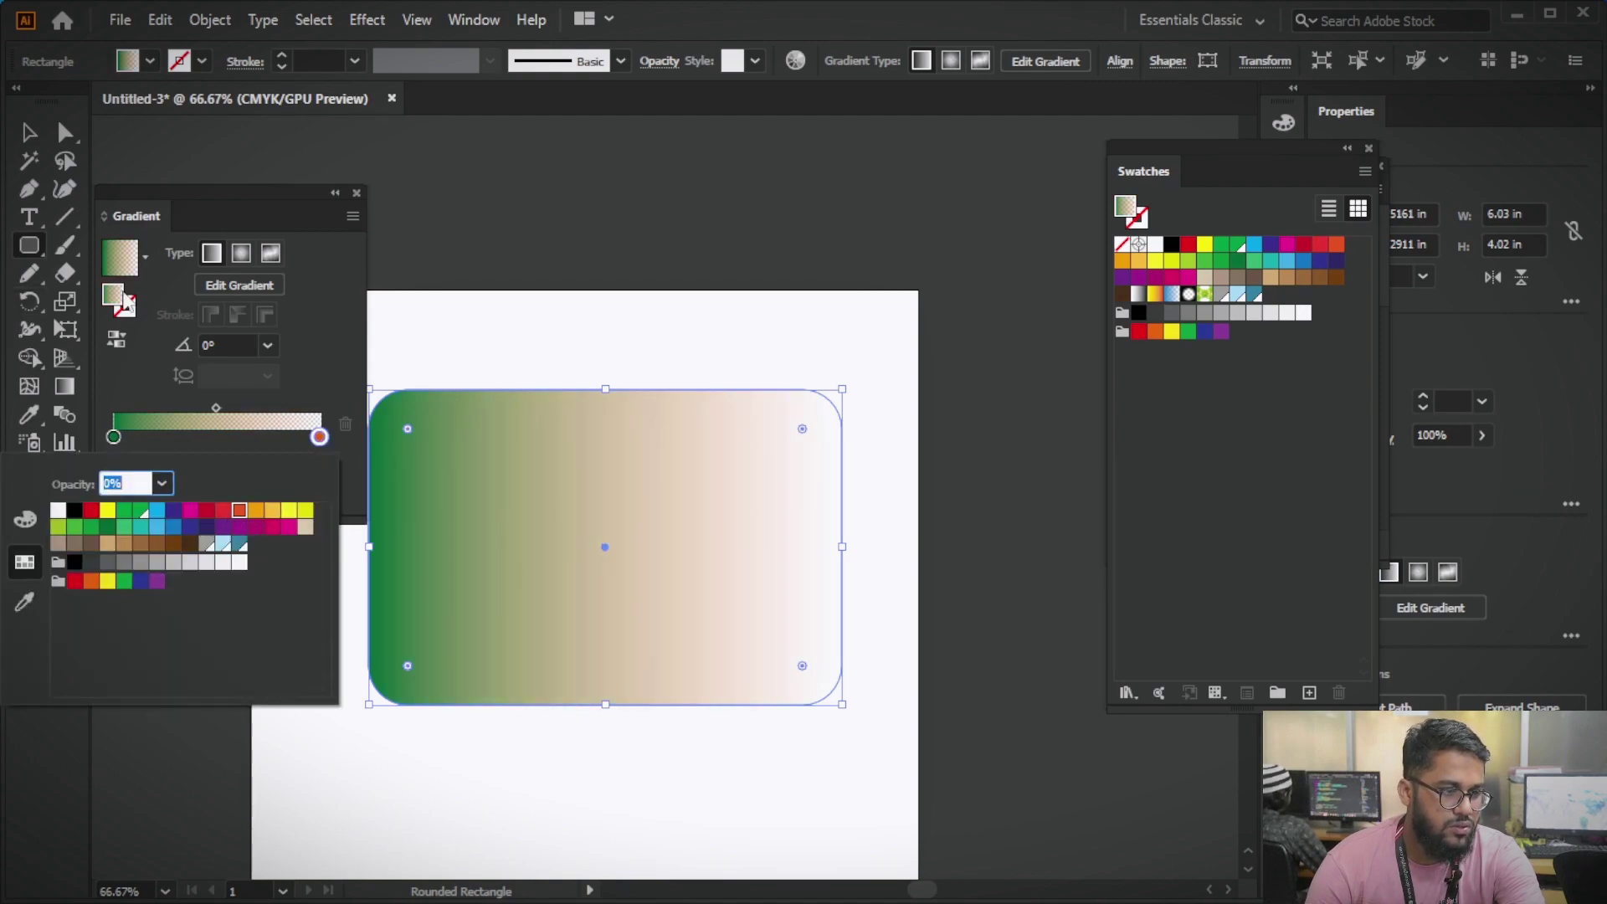
pyautogui.press('Escape')
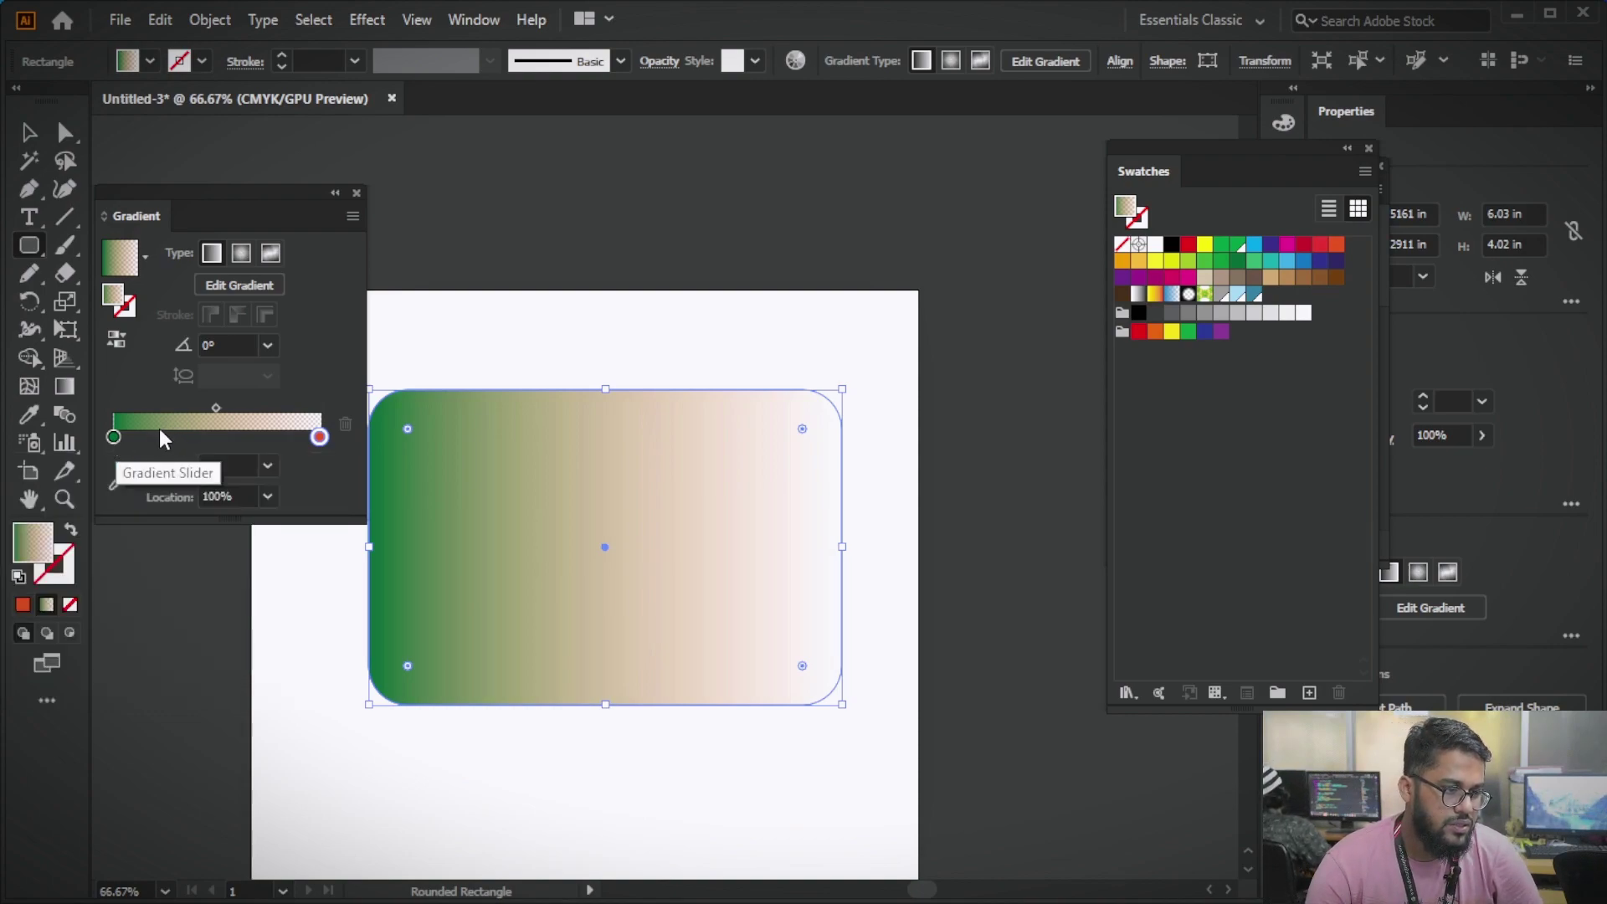
# - Add a middle gradient stop coloured red-orange
pyautogui.click(160, 436)
pyautogui.doubleClick(160, 436)
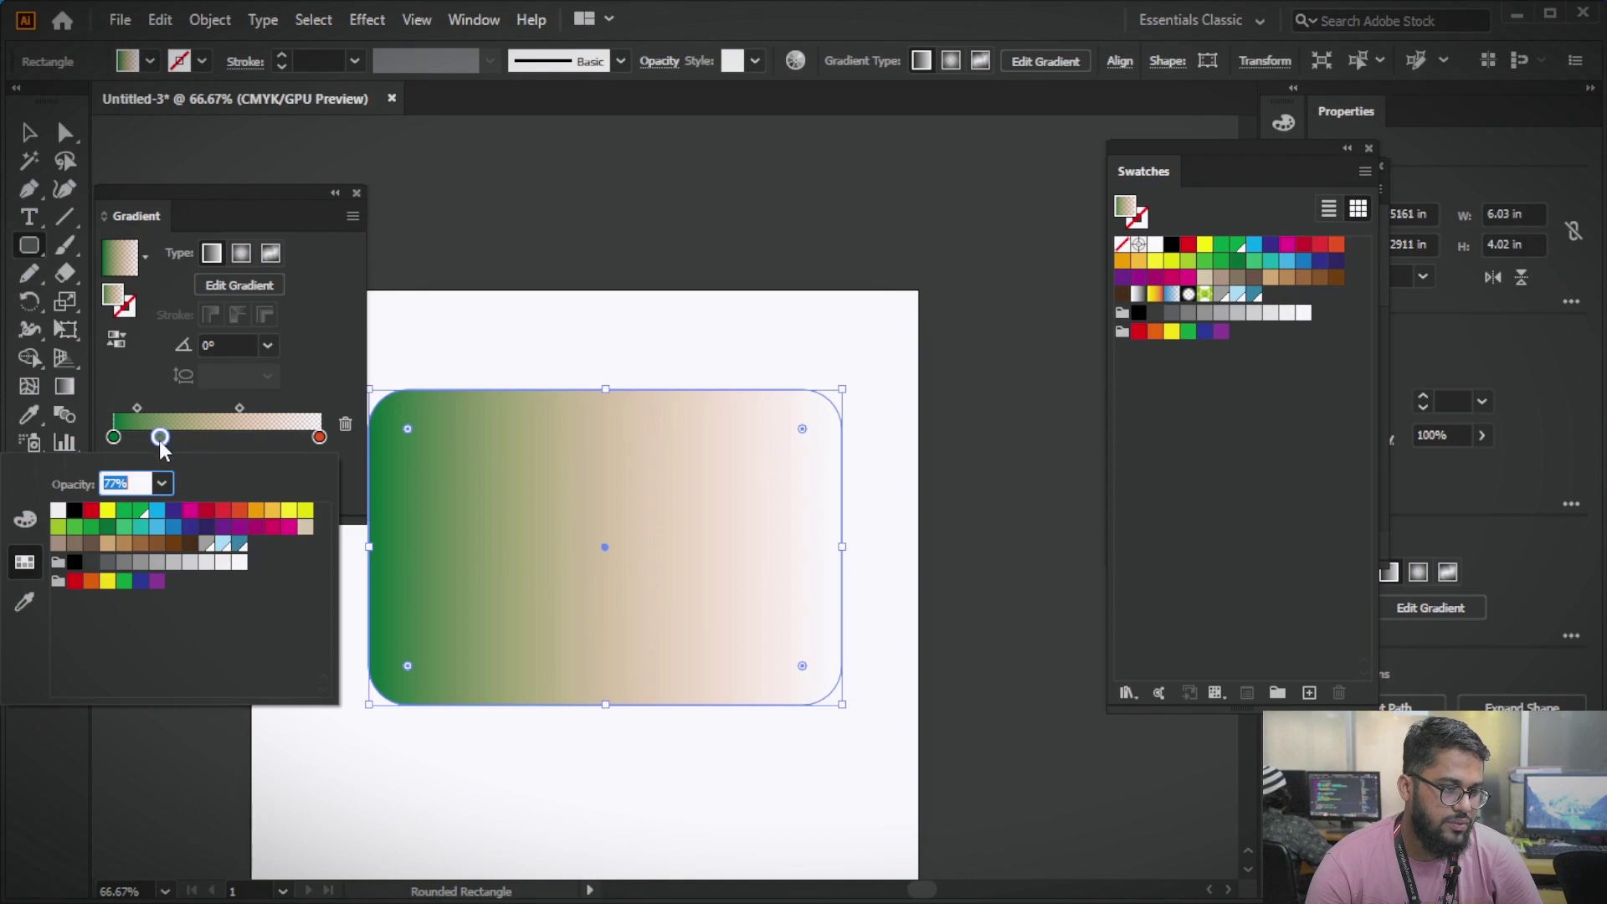
pyautogui.click(229, 510)
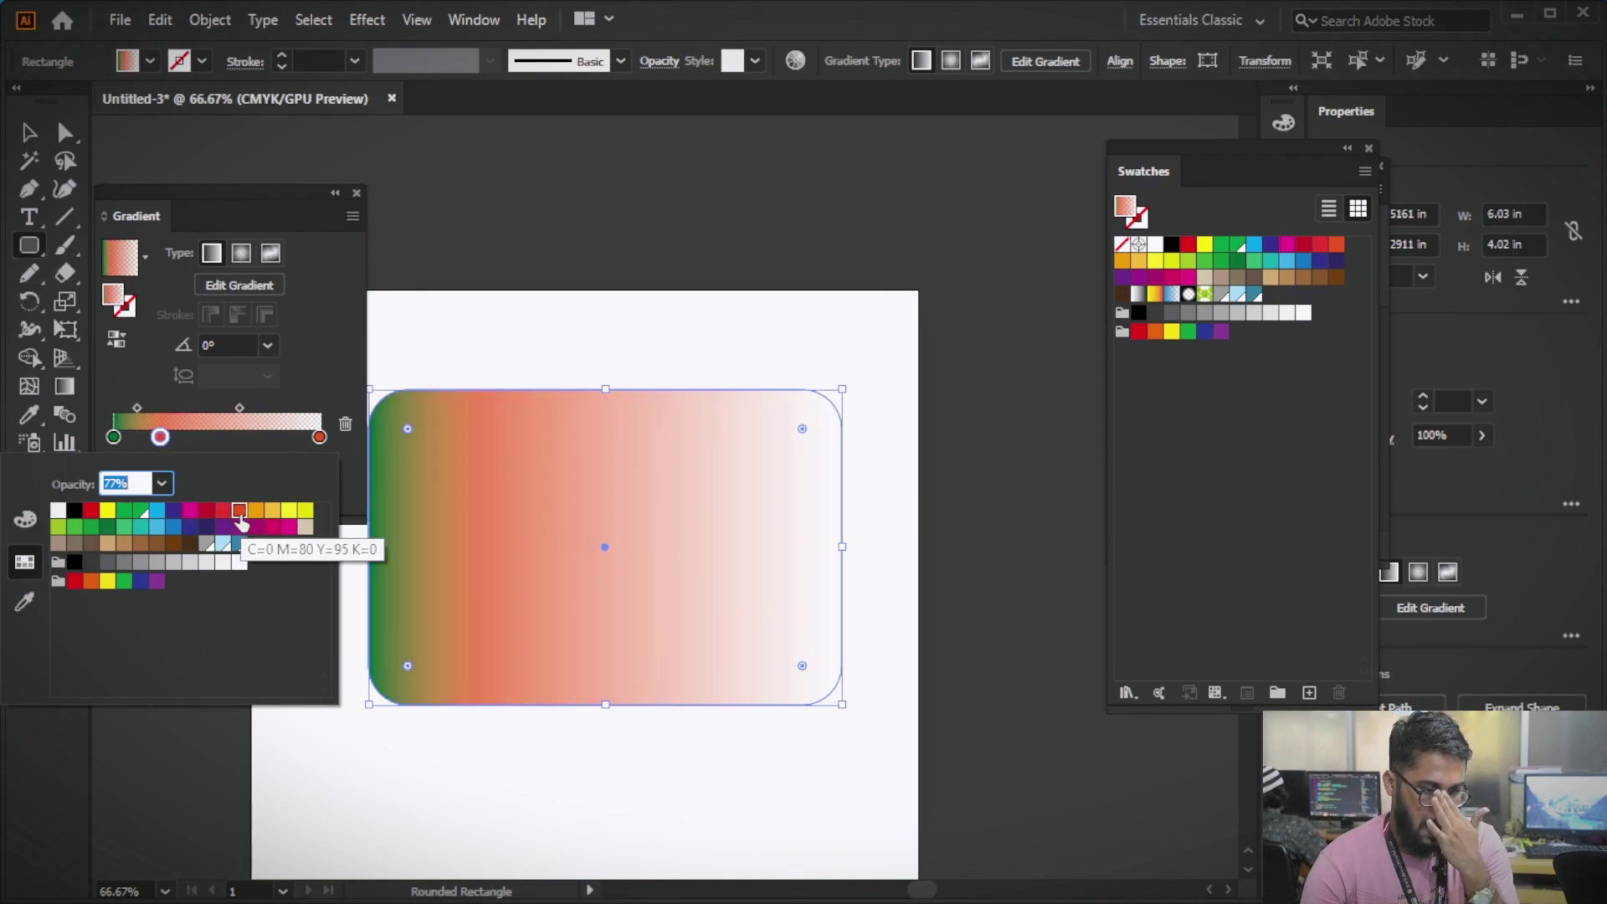
pyautogui.click(255, 513)
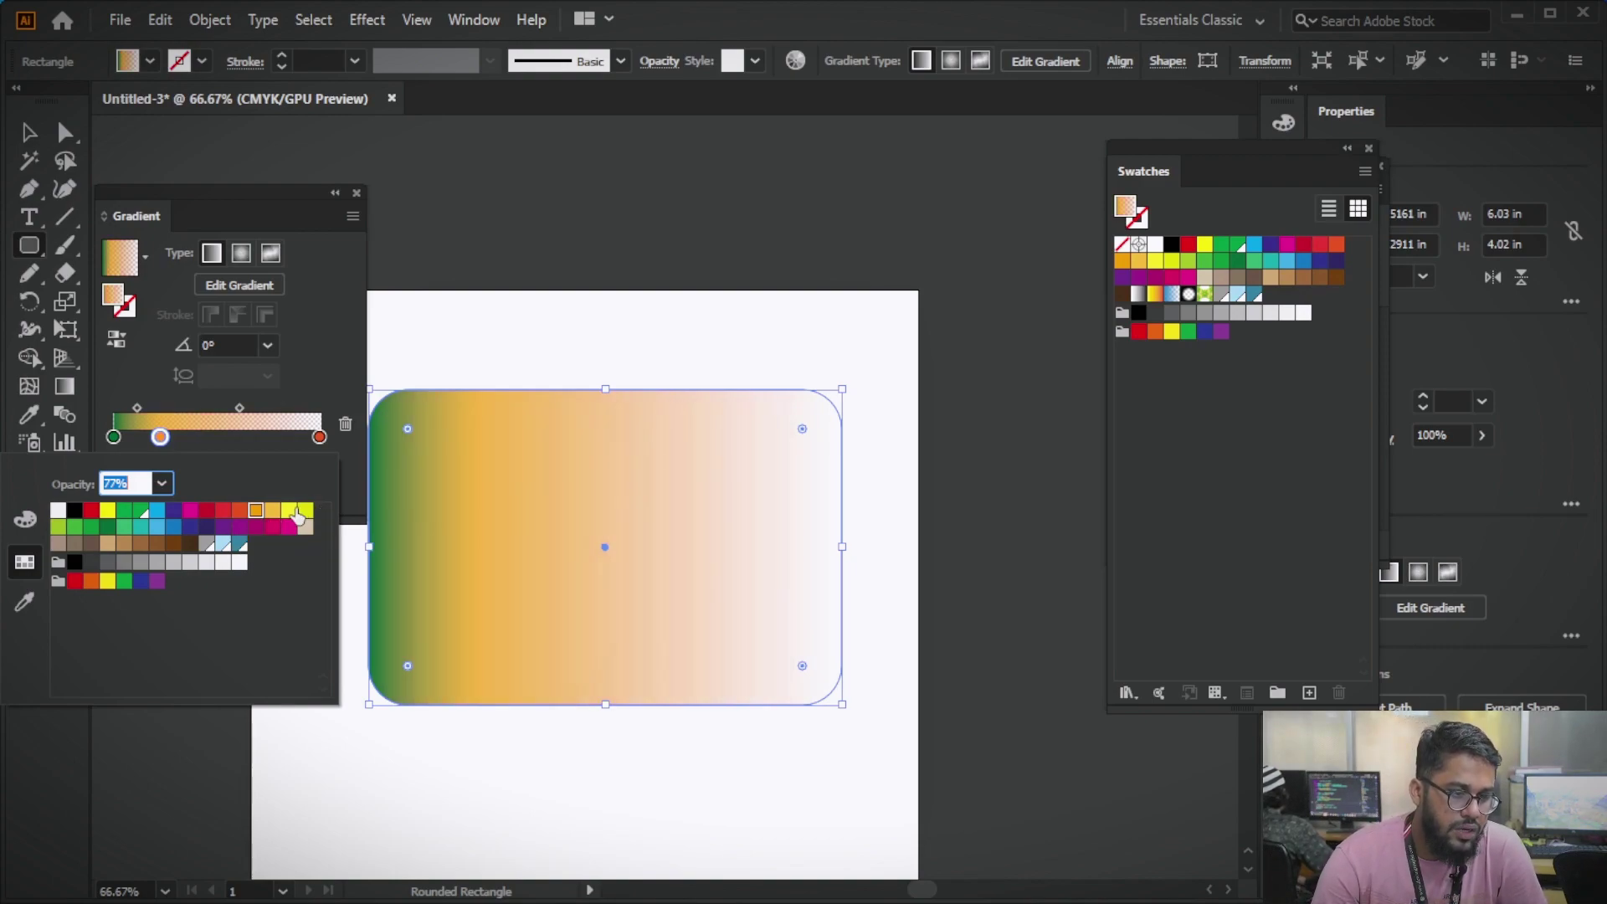
pyautogui.click(239, 510)
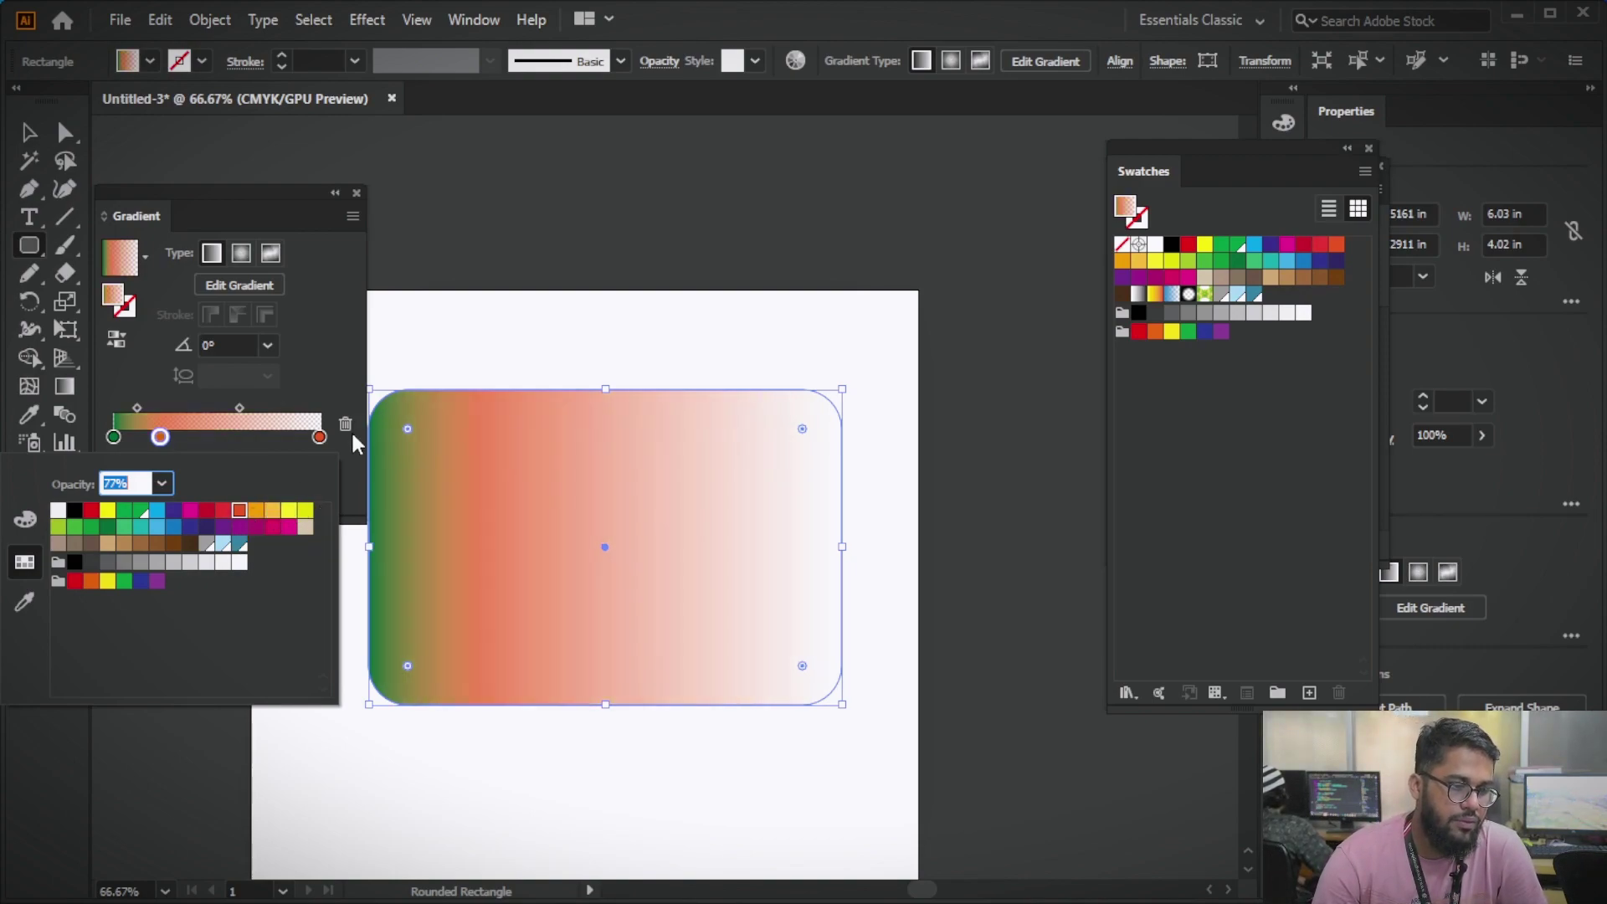
pyautogui.click(201, 201)
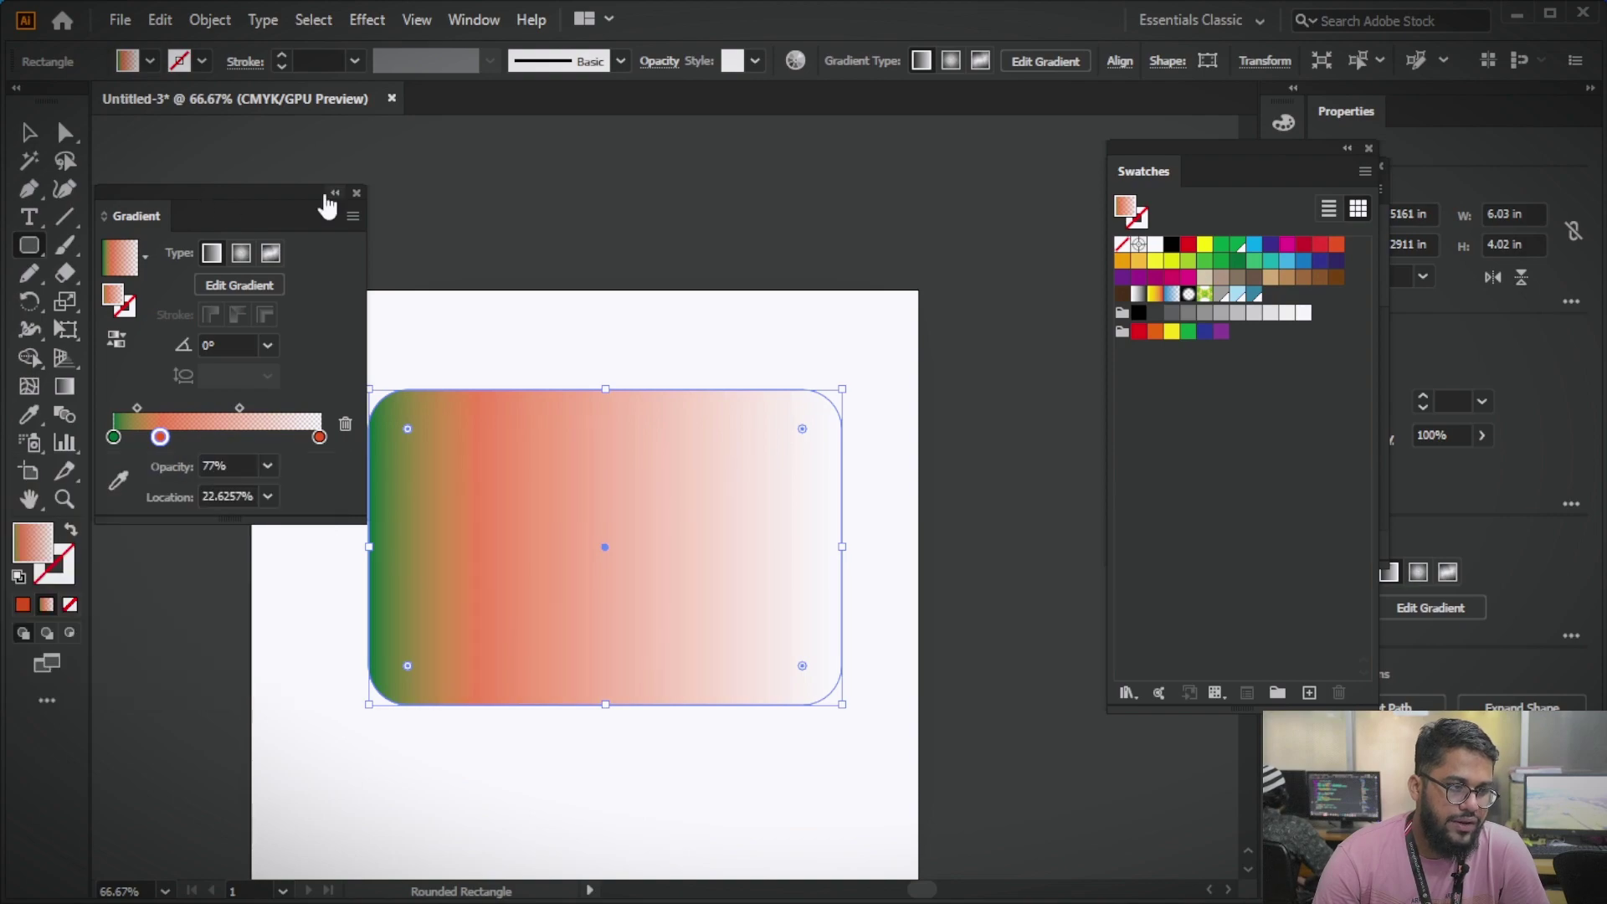
# - Drag the gradient rectangle into the Swatches panel as a new swatch
pyautogui.click(27, 134)
pyautogui.click(501, 283)
pyautogui.moveTo(540, 514)
pyautogui.mouseDown()
pyautogui.moveTo(1058, 343)
pyautogui.moveTo(1289, 288)
pyautogui.mouseUp()
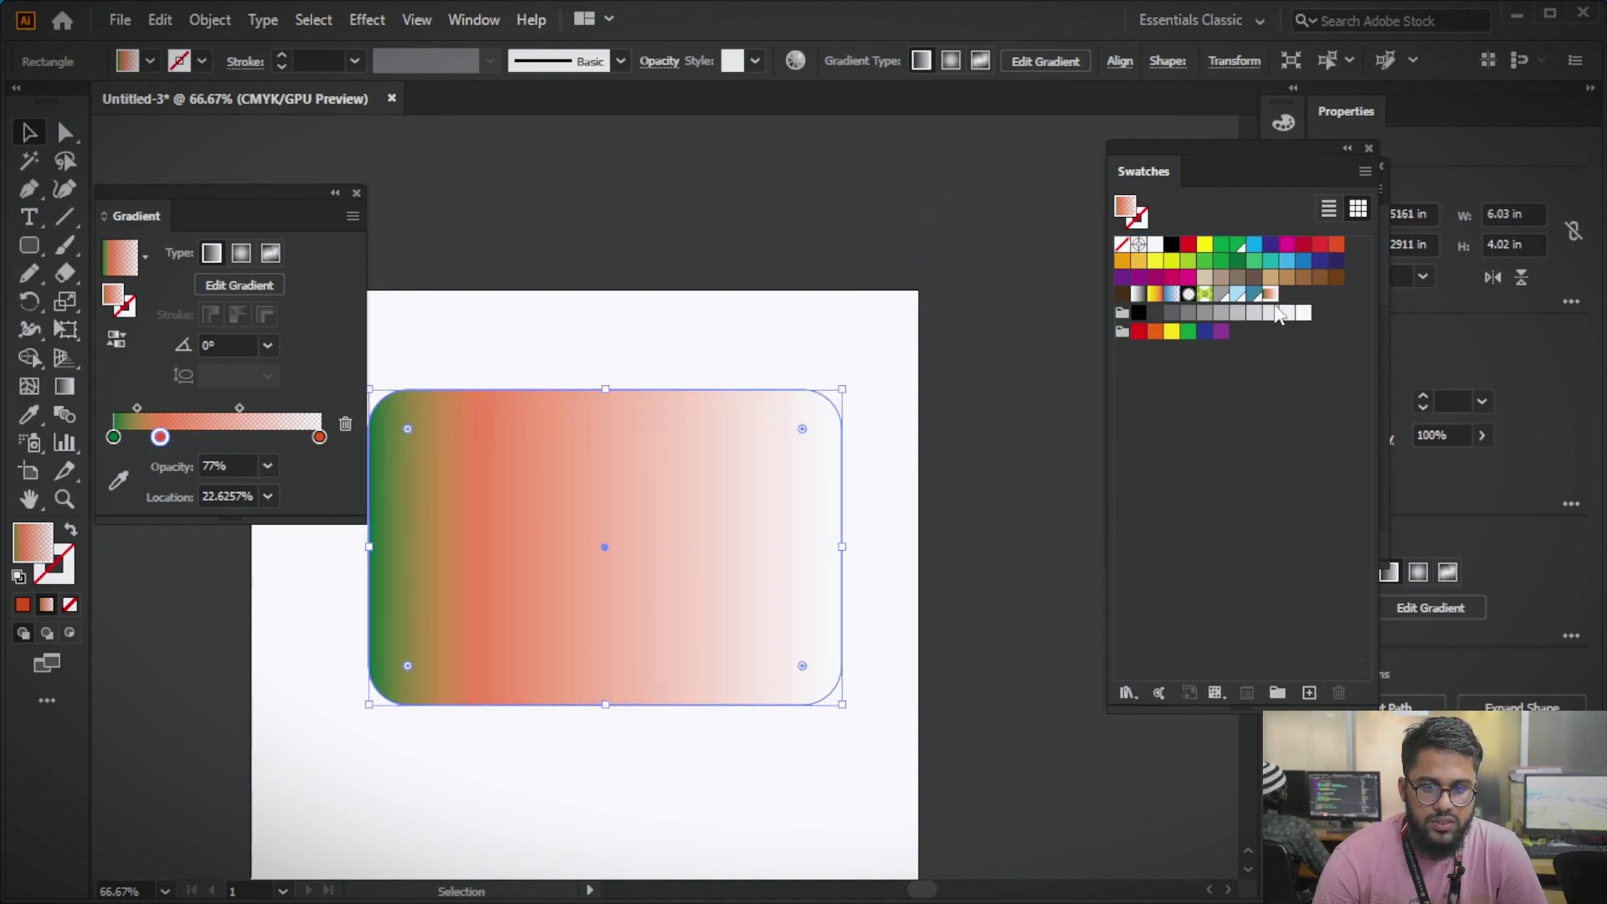
# - Apply the new swatch to the rectangle, delete the swatch, then undo the deletion
pyautogui.click(1270, 294)
pyautogui.click(1339, 693)
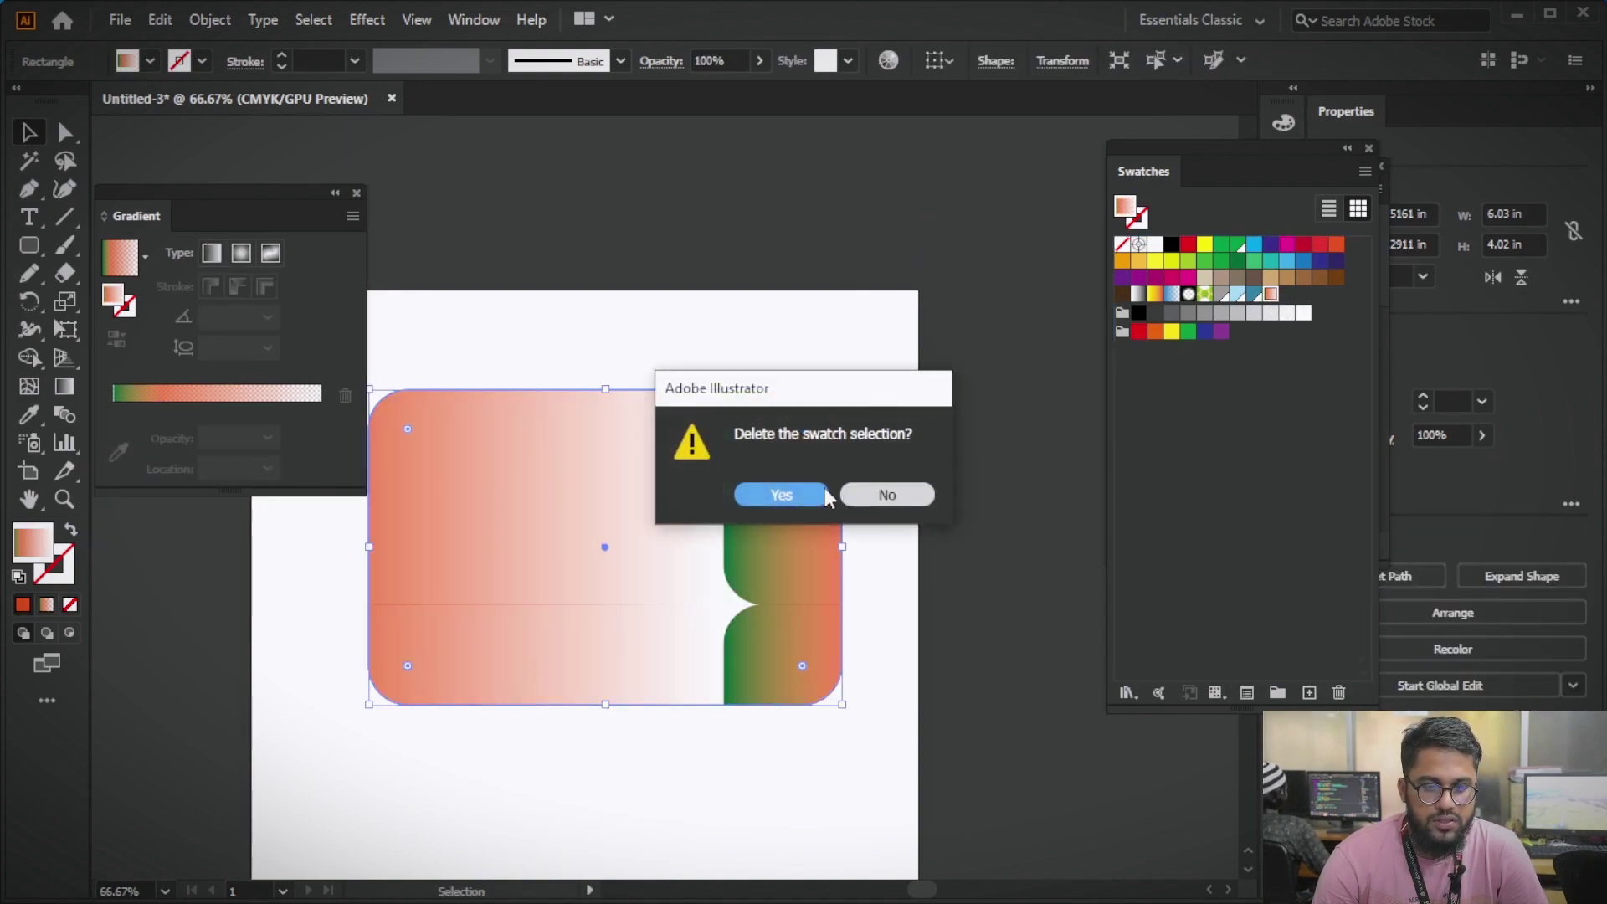
pyautogui.click(786, 492)
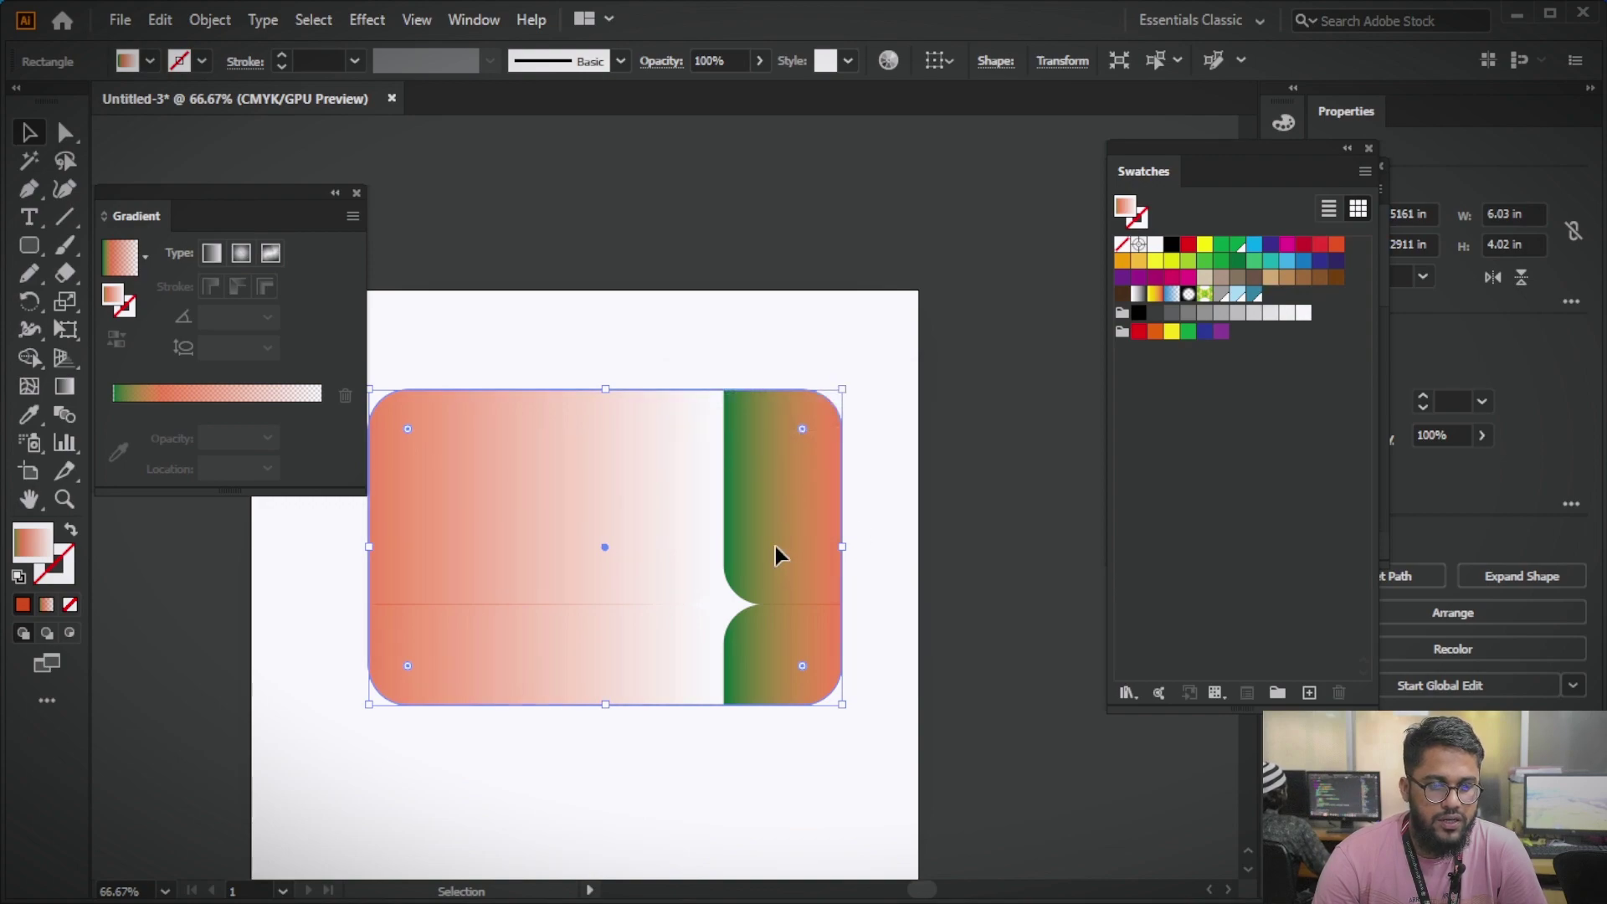
pyautogui.hotkey('ctrl', 'z')
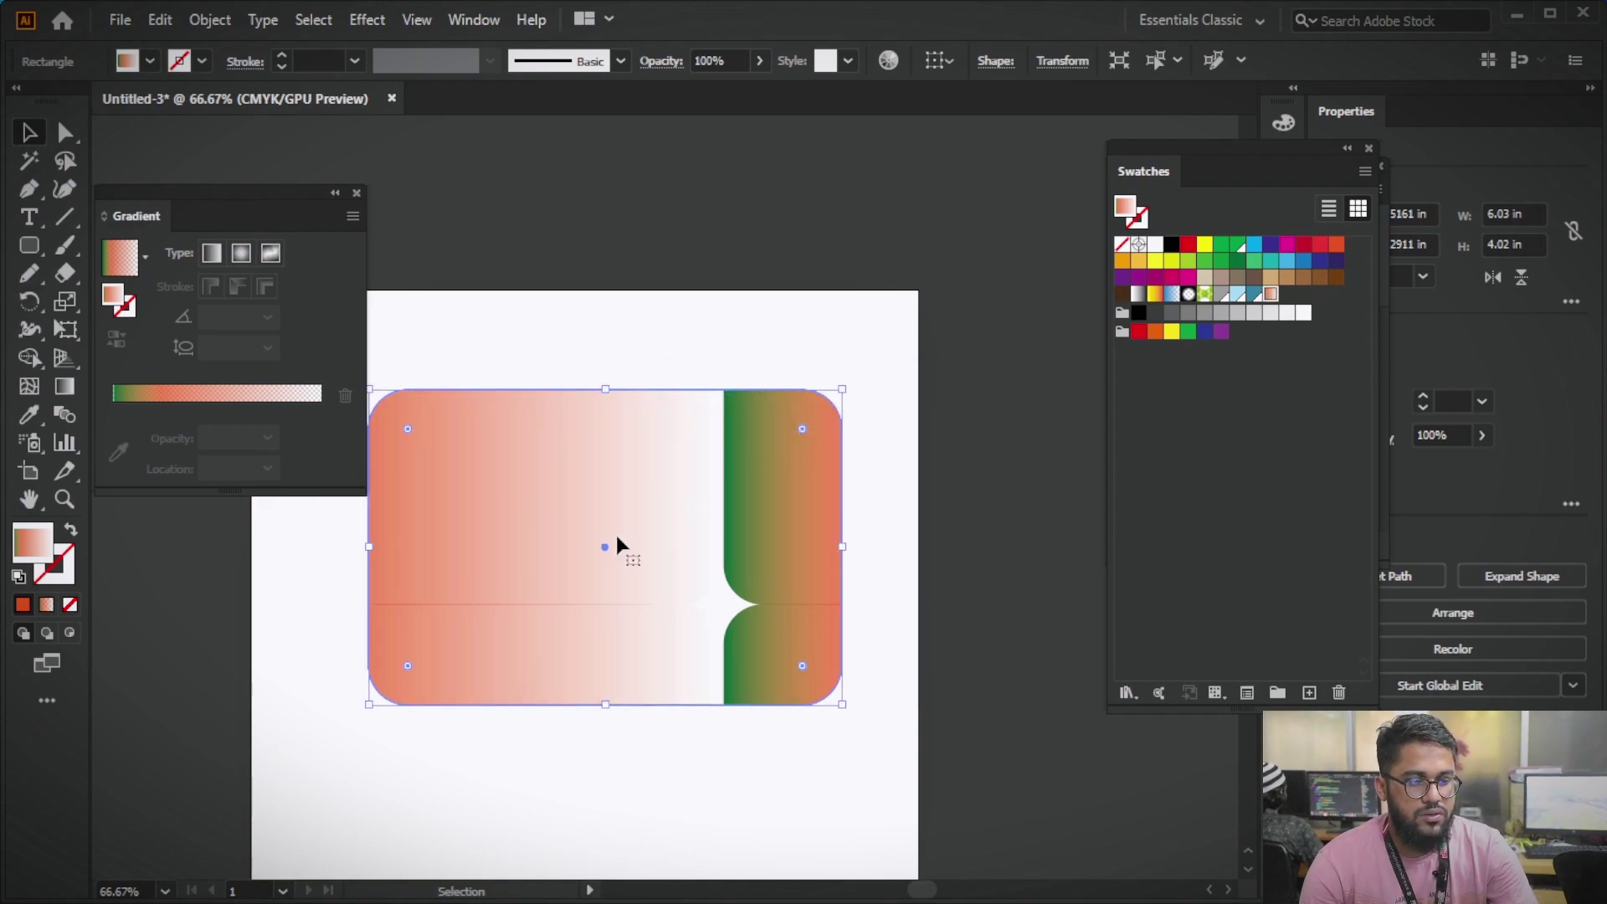
# - Save the reselected rectangle as swatch 'New Pattern Swatch 10' and delete the rectangle
pyautogui.click(919, 436)
pyautogui.click(770, 469)
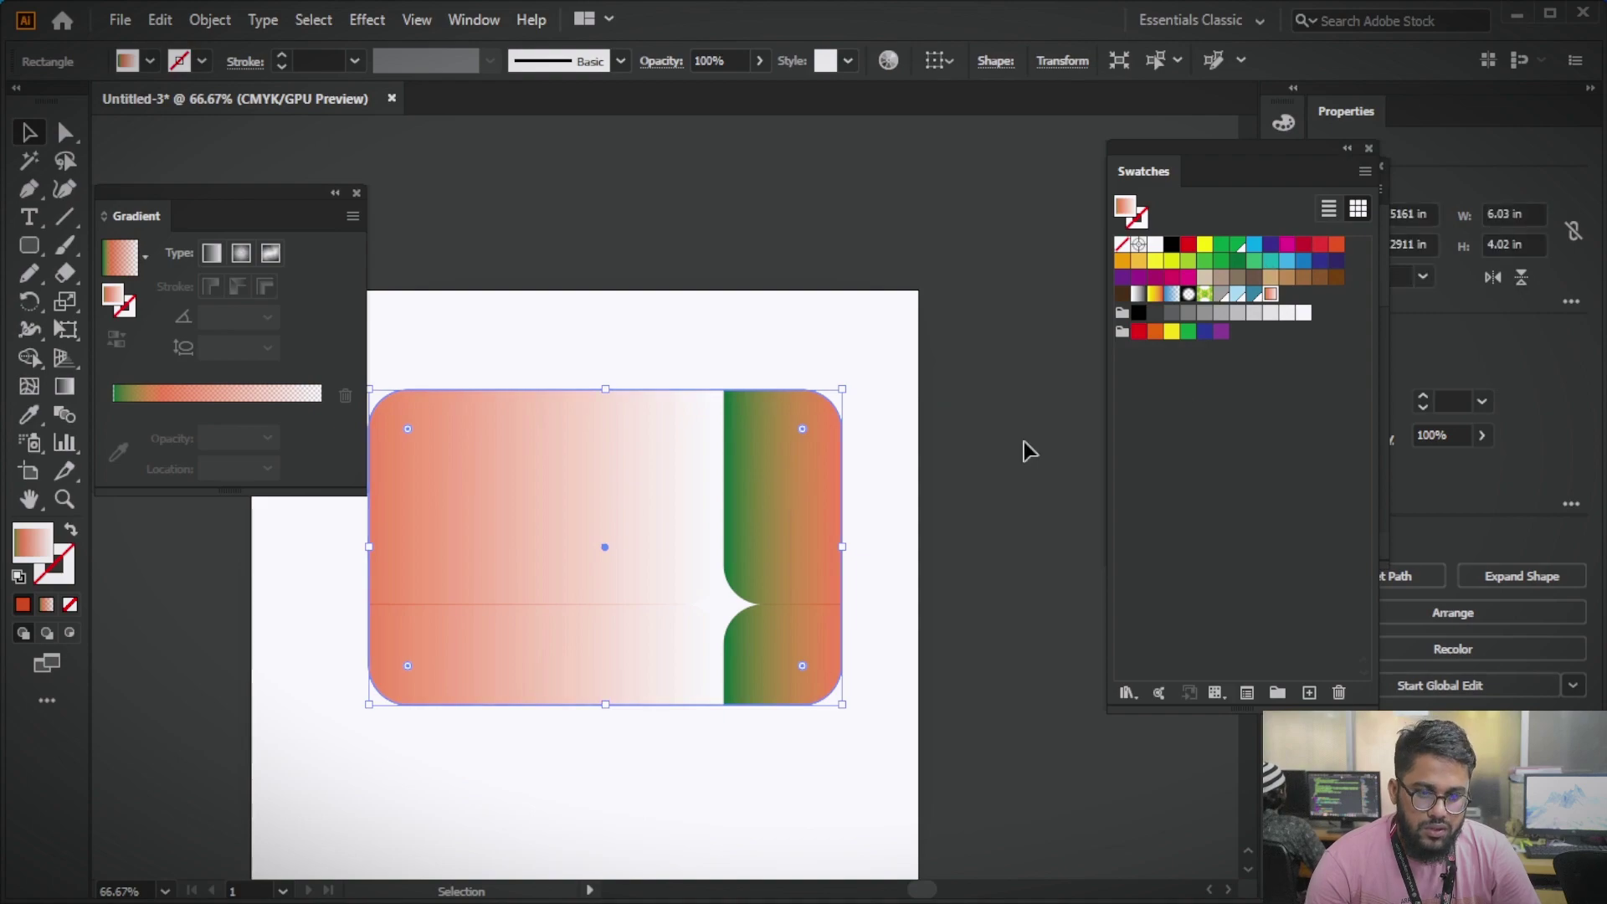
pyautogui.click(1309, 693)
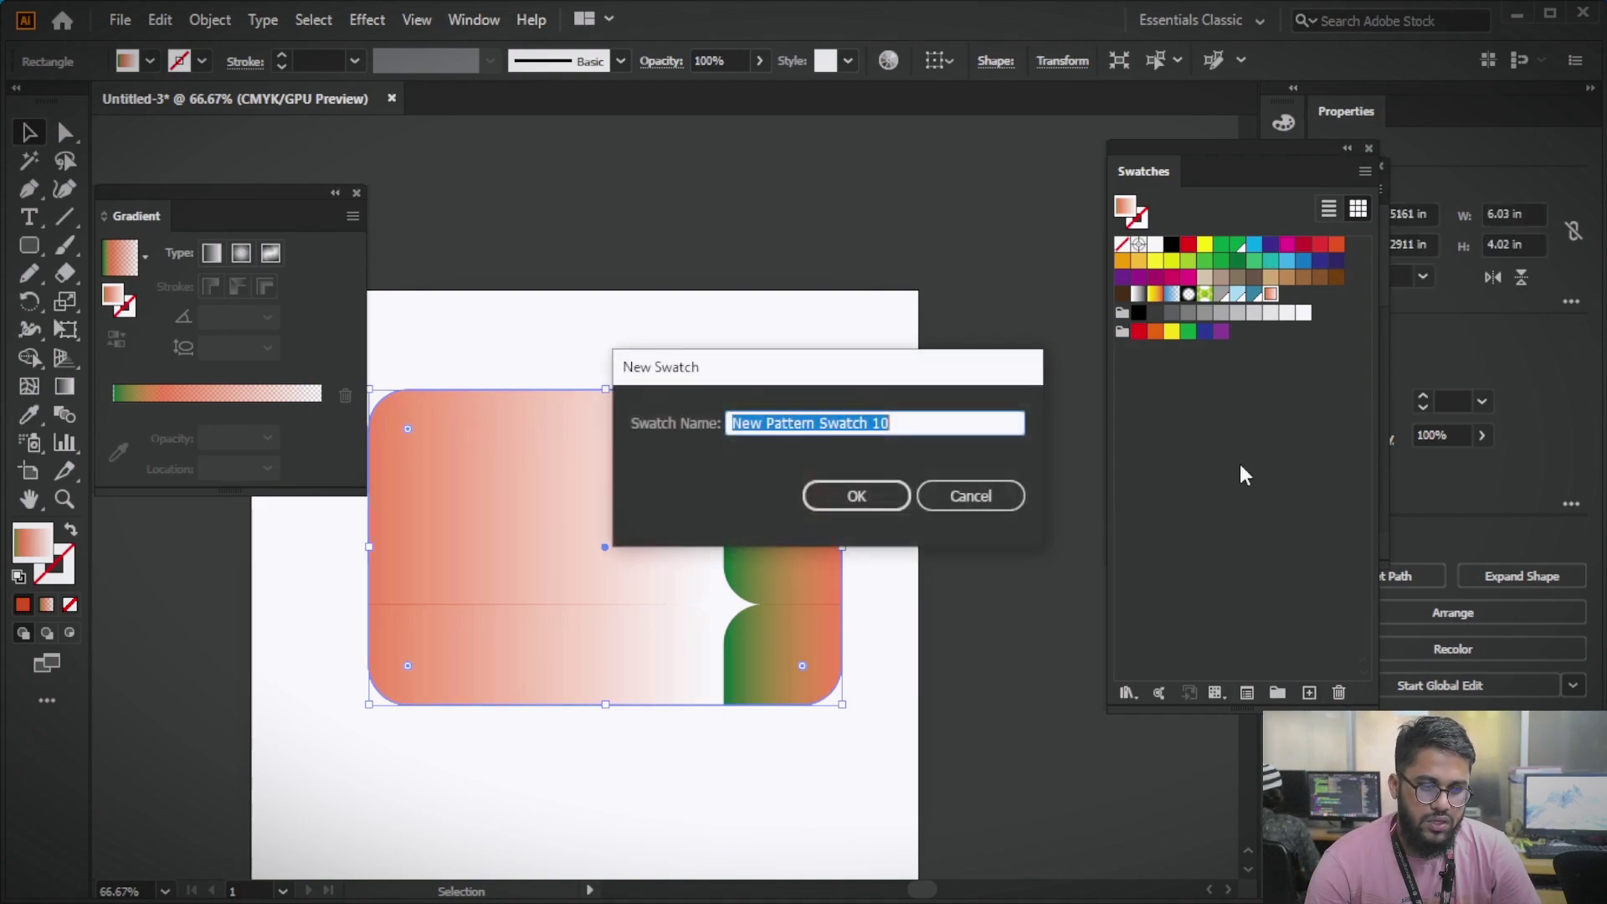
pyautogui.click(852, 497)
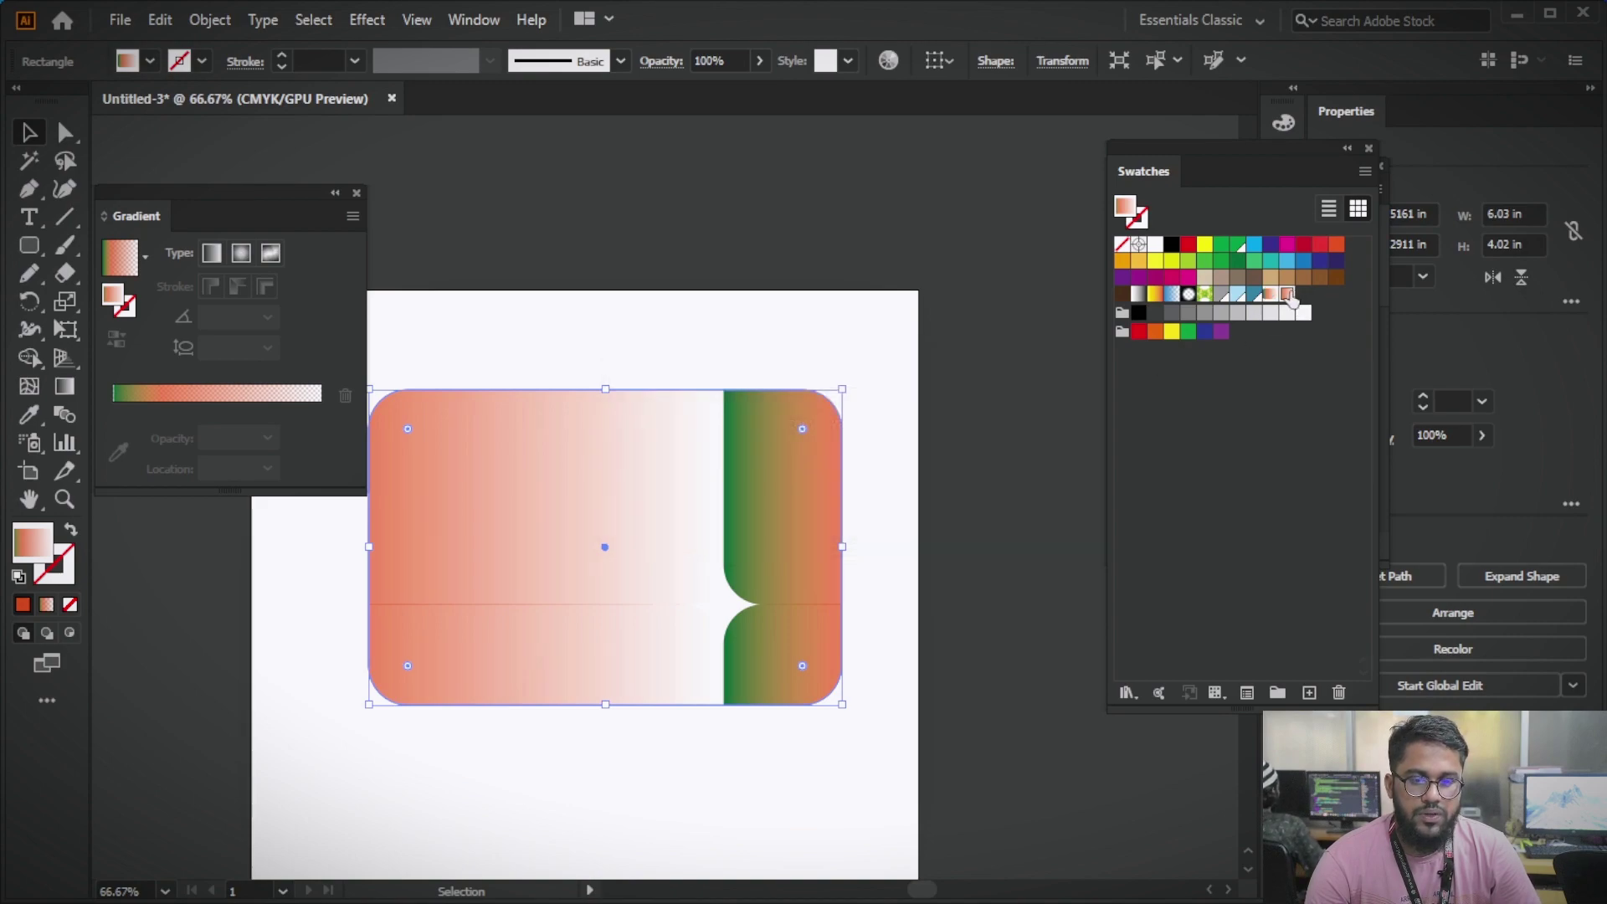
pyautogui.press('Delete')
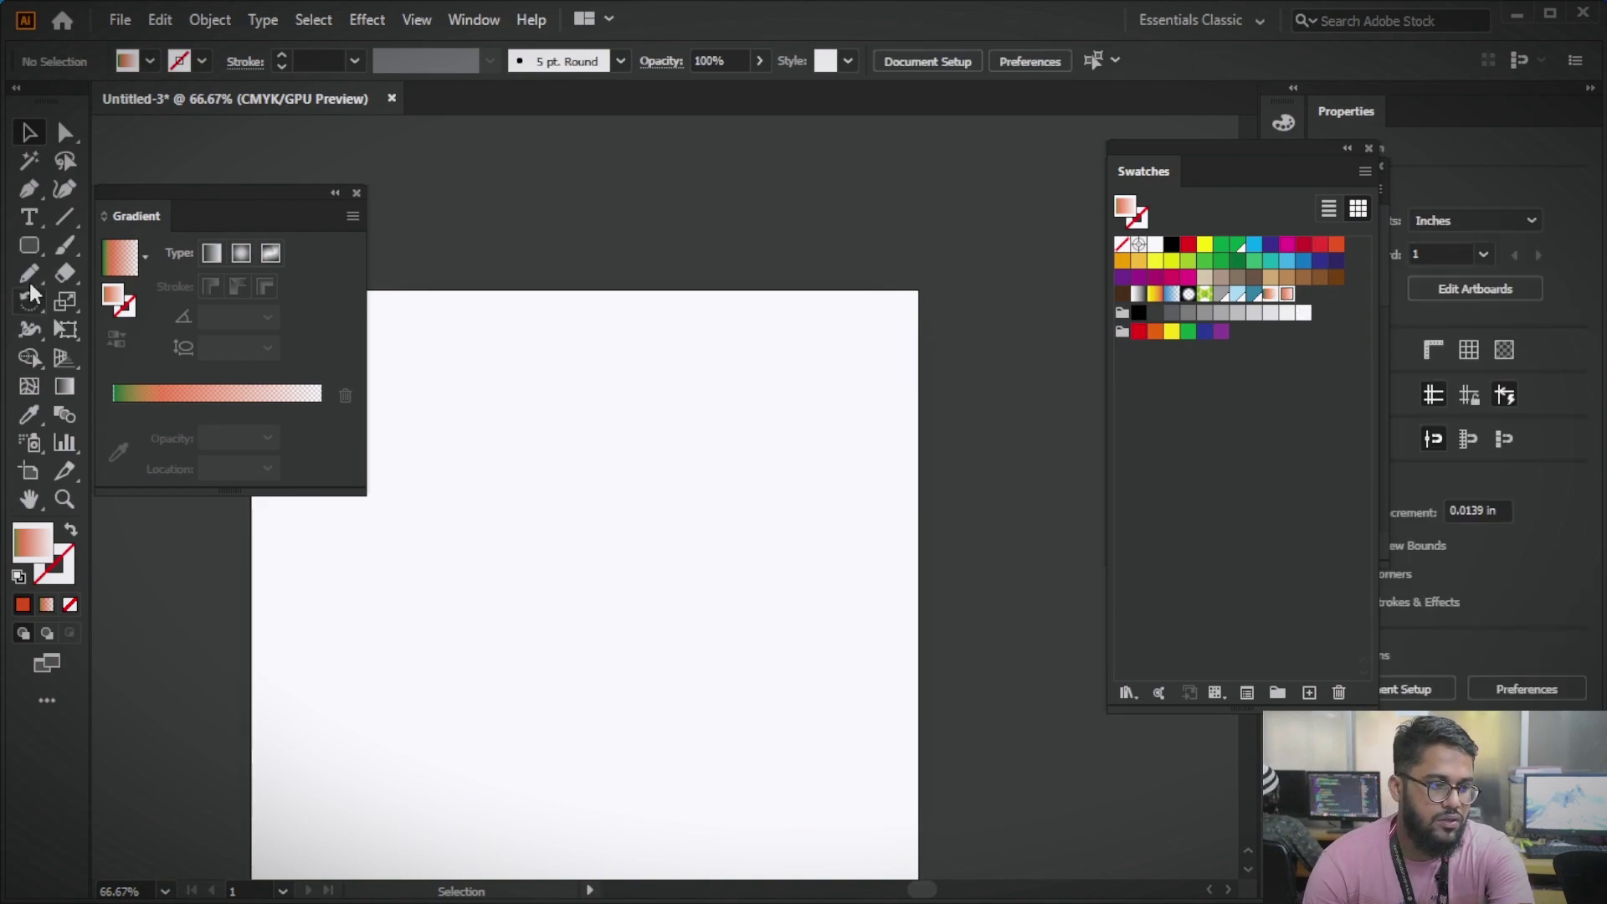
# - Set the fill to None and draw a tall rounded rectangle
pyautogui.click(151, 61)
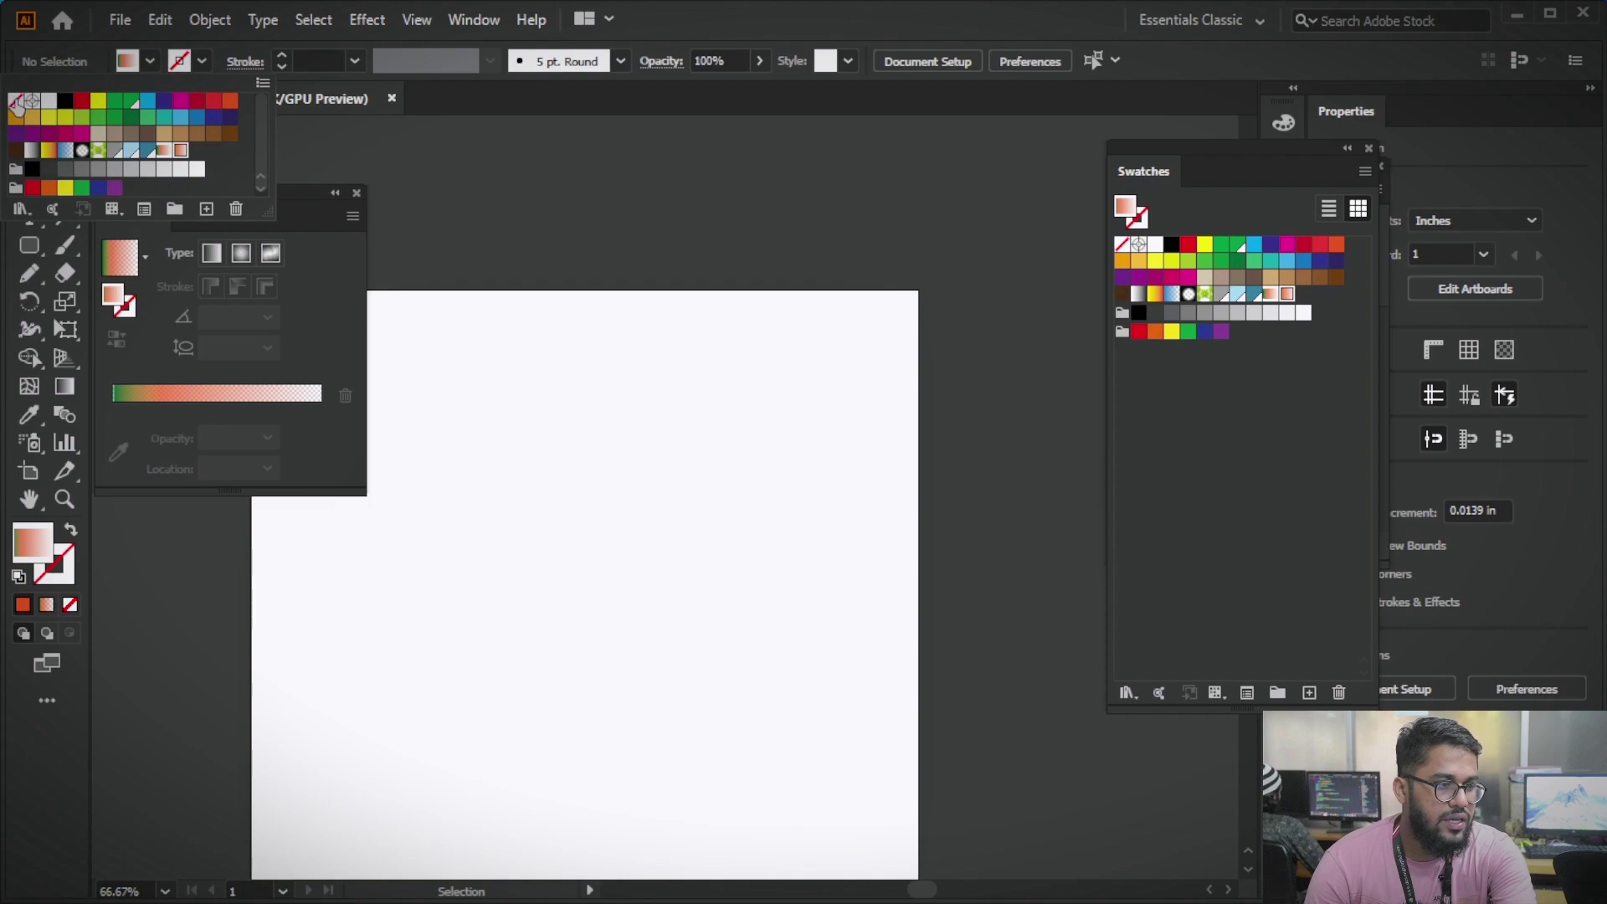
pyautogui.click(17, 104)
pyautogui.click(30, 246)
pyautogui.moveTo(500, 391); pyautogui.dragTo(716, 738)
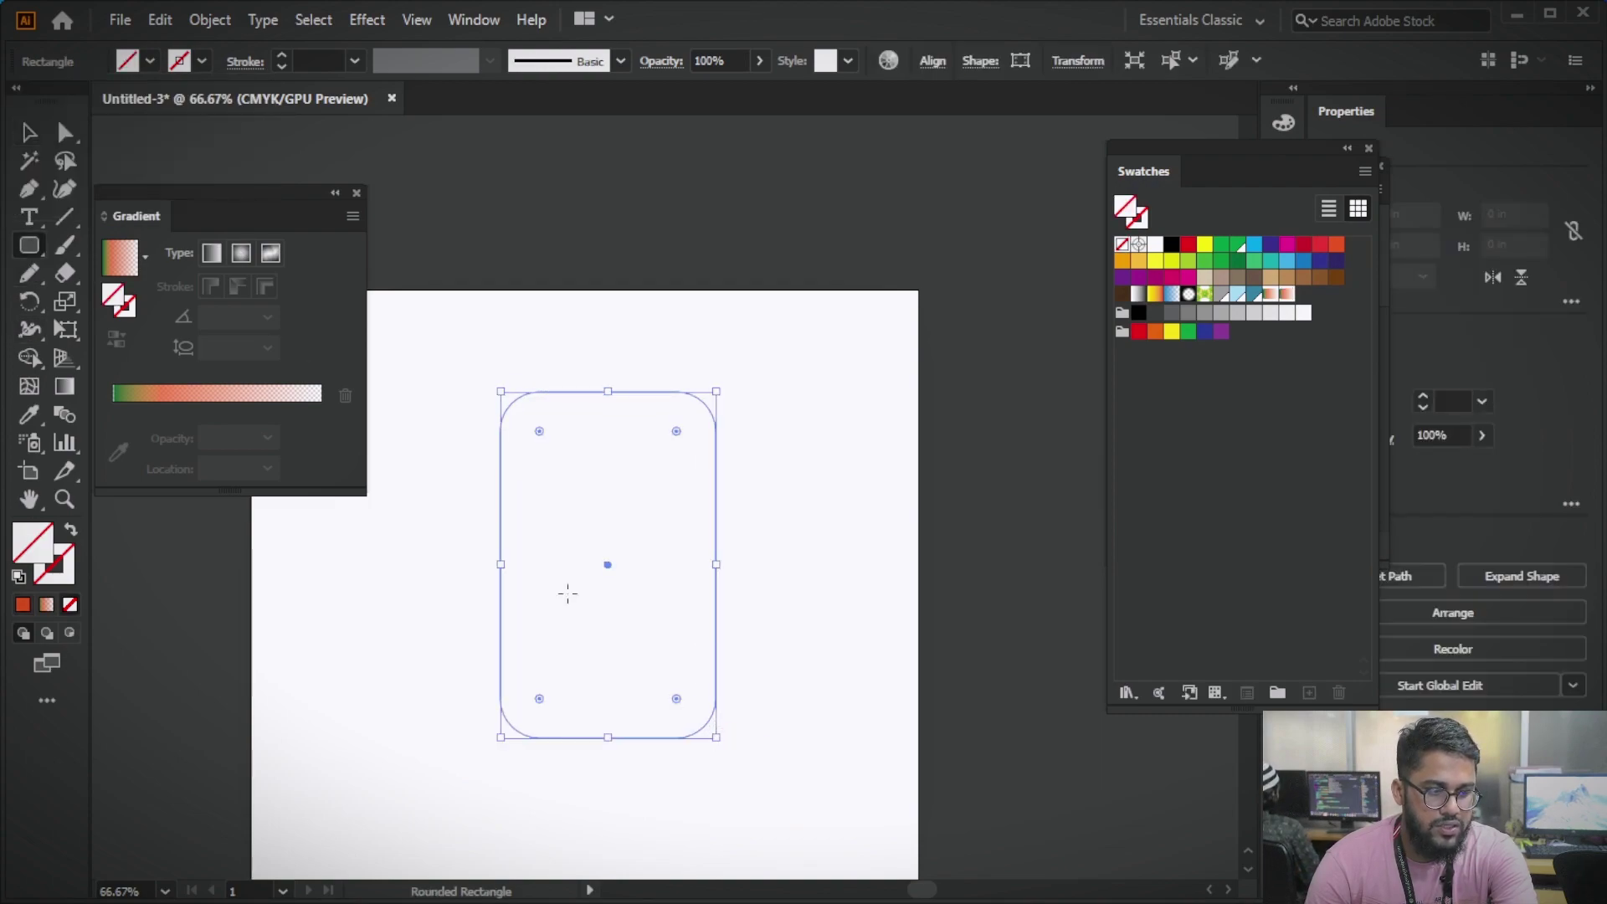
# - Fill the rounded rectangle with New Pattern Swatch 10 and open that swatch in pattern editing
pyautogui.click(1271, 295)
pyautogui.click(791, 478)
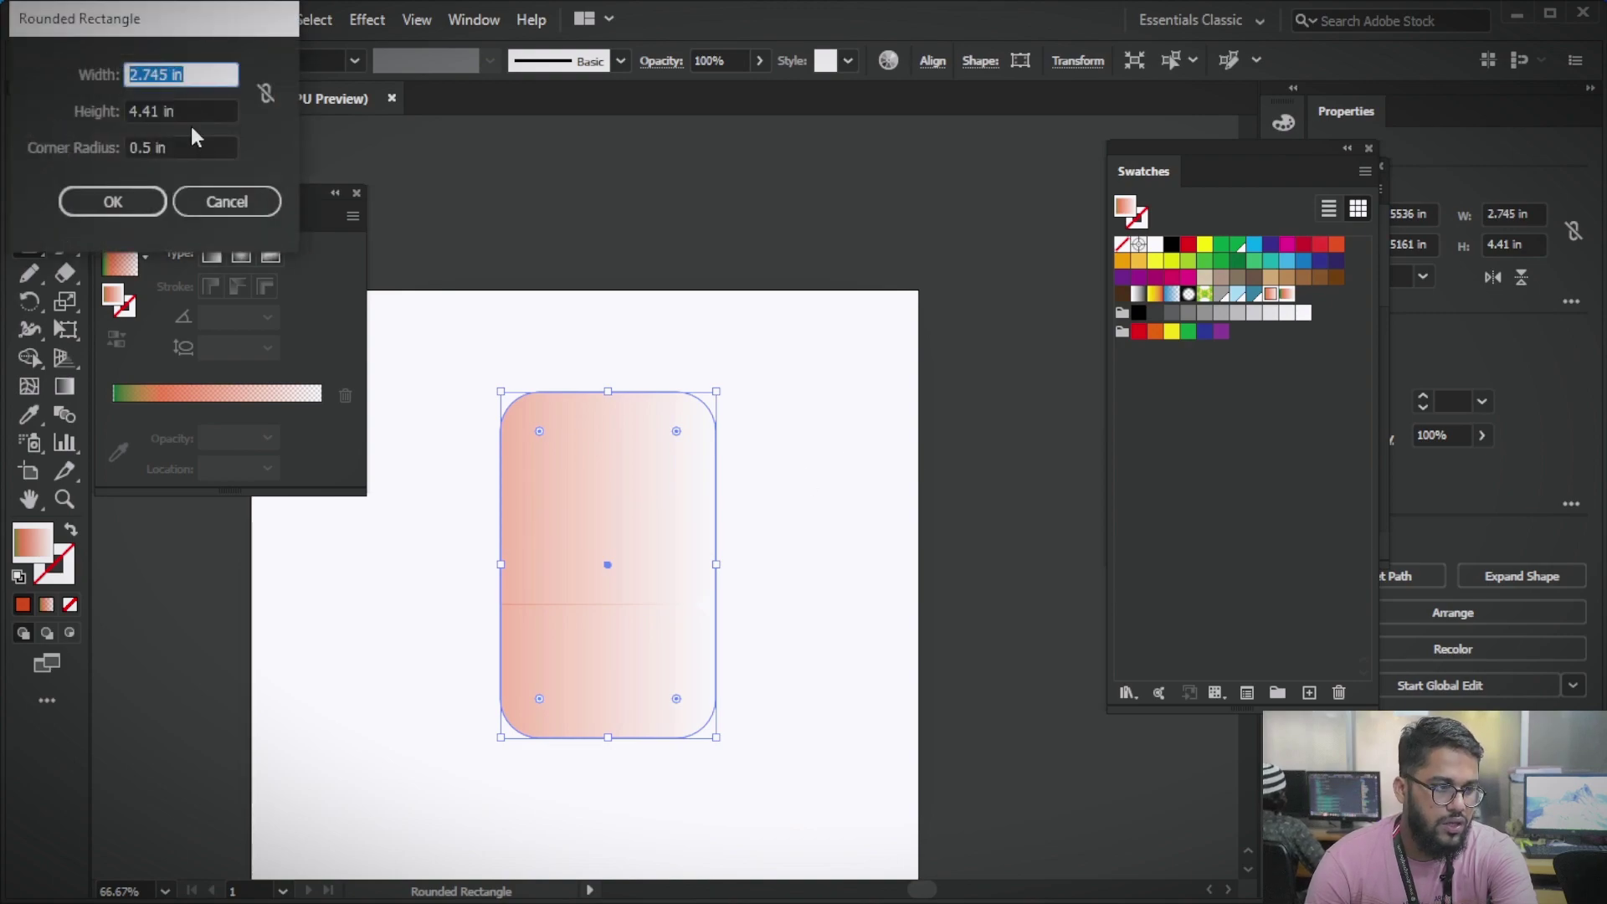
pyautogui.click(227, 202)
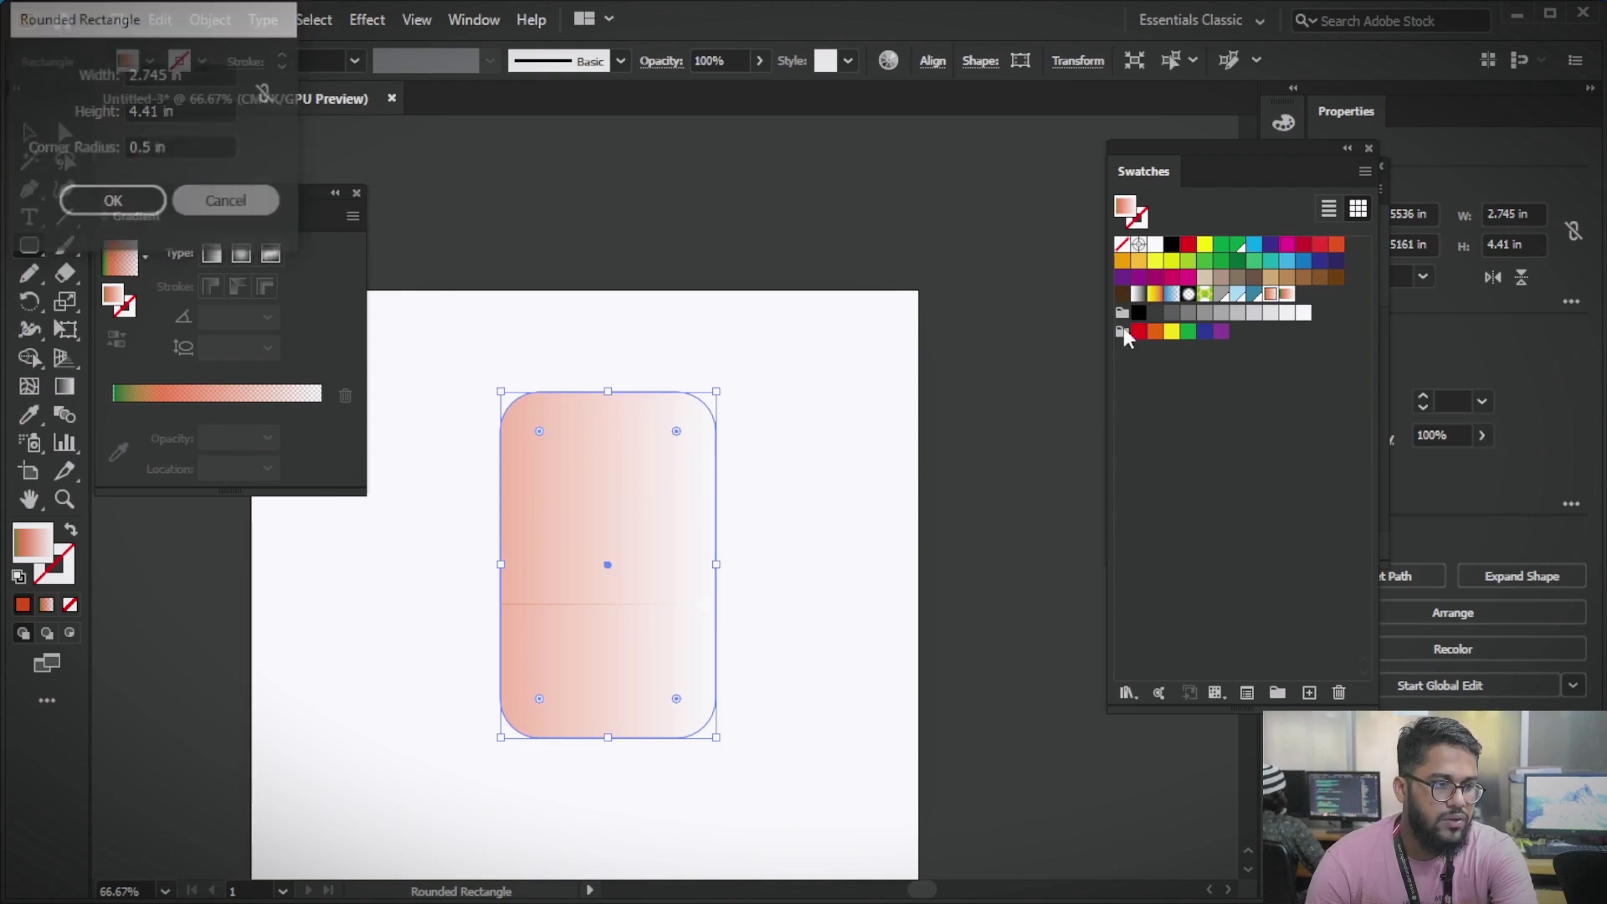
pyautogui.doubleClick(1286, 293)
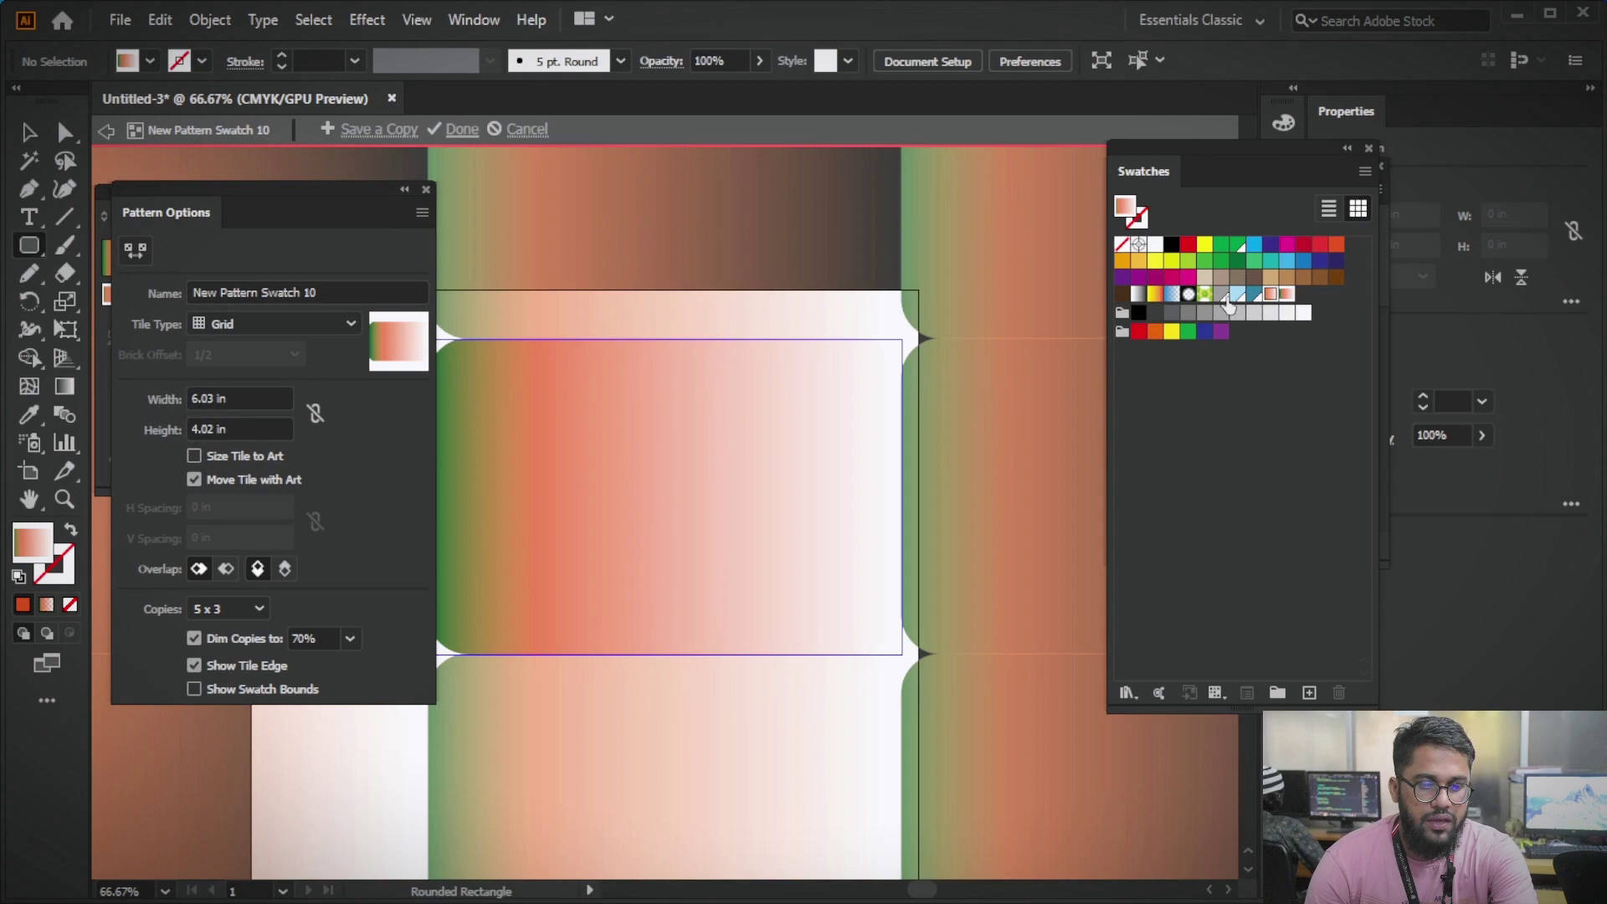
# - Delete all artwork in the pattern tile and close the Pattern Options and Gradient panels
pyautogui.click(1224, 297)
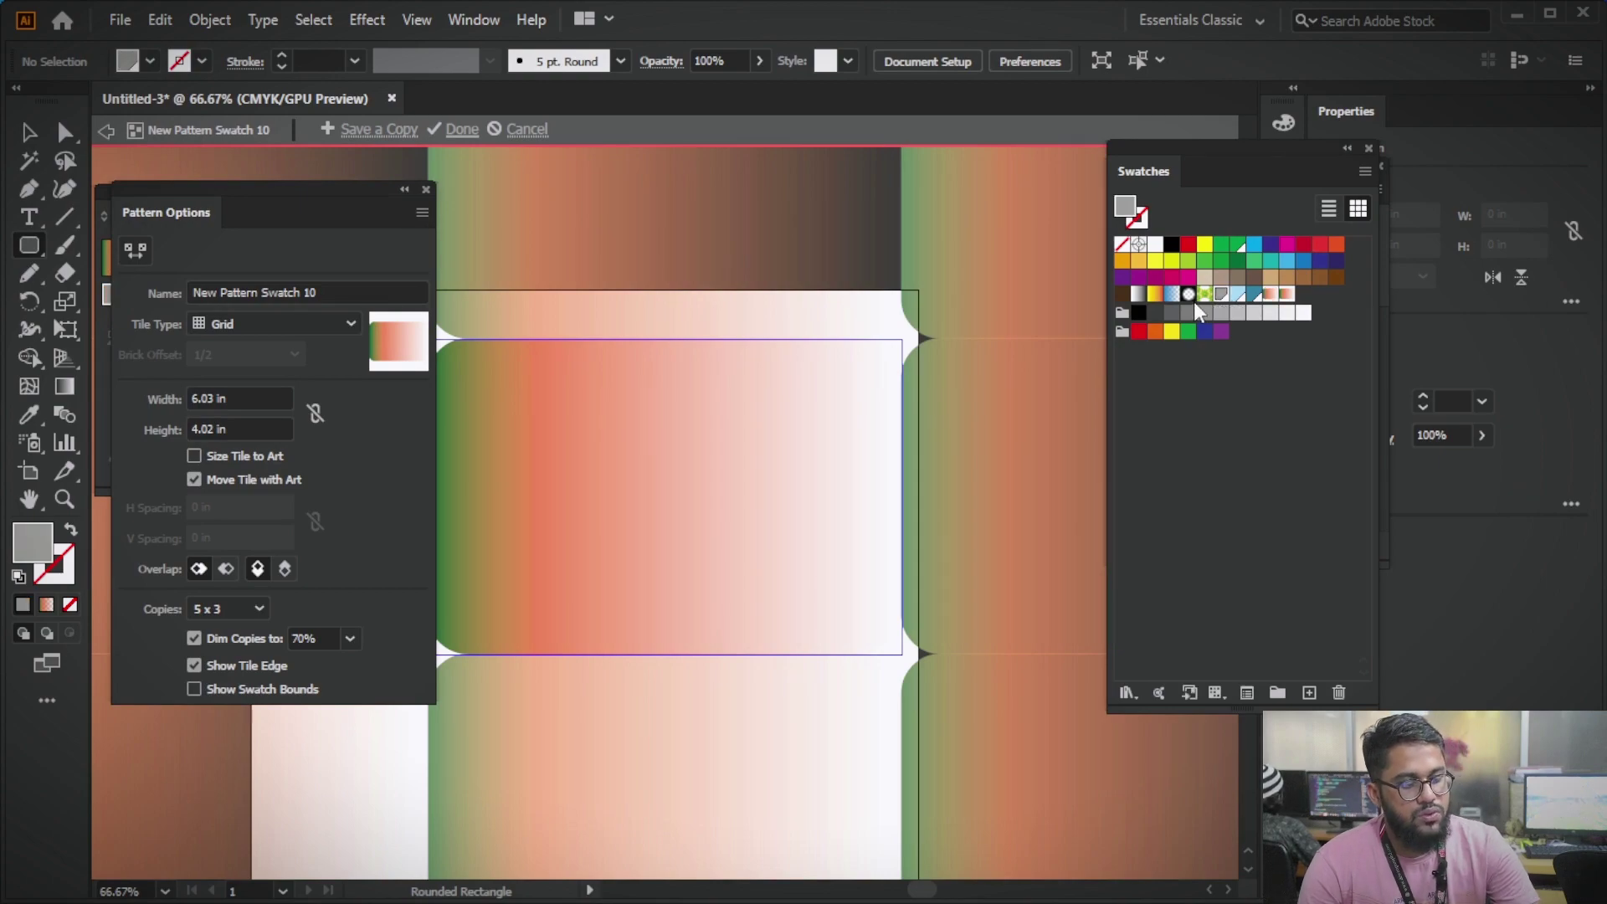
pyautogui.hotkey('ctrl', 'a')
pyautogui.press('Delete')
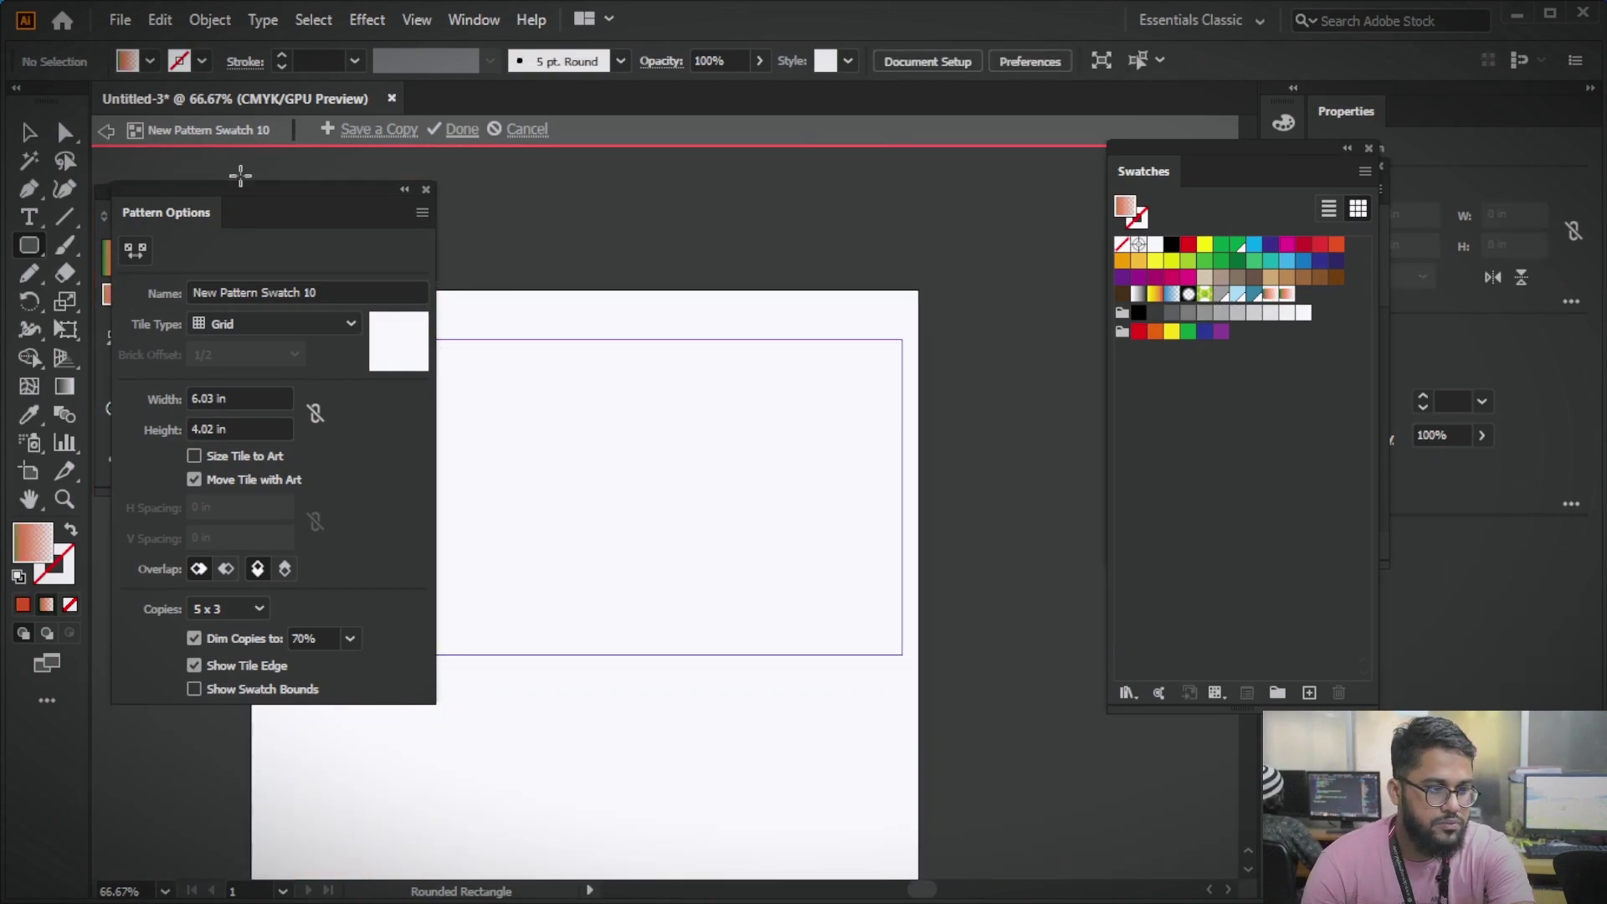
pyautogui.click(424, 190)
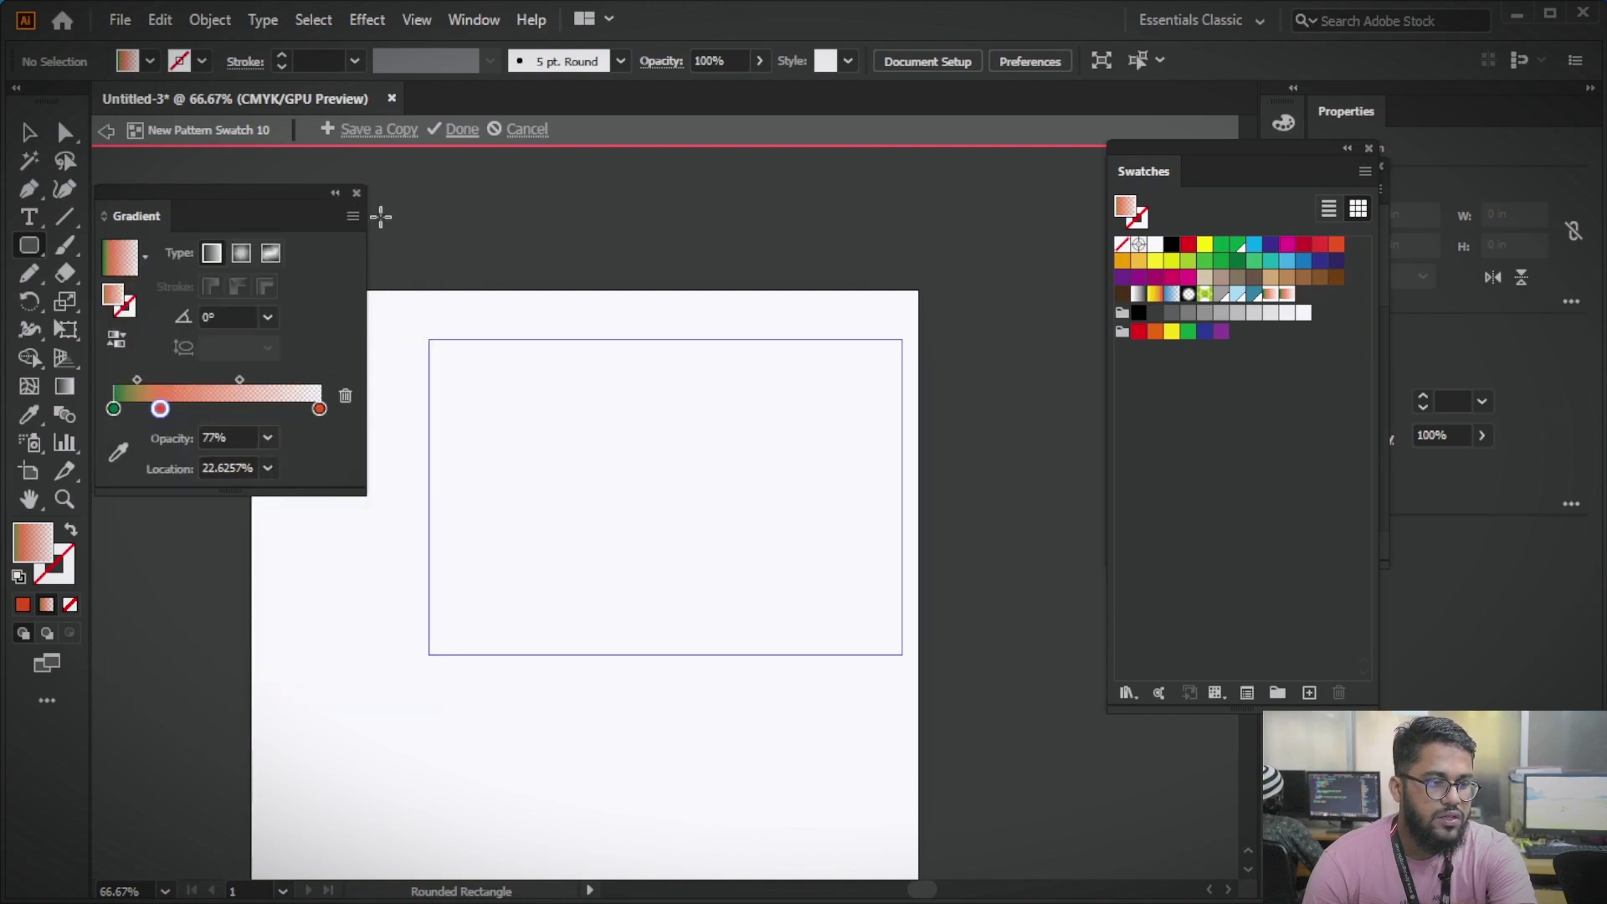
pyautogui.click(357, 195)
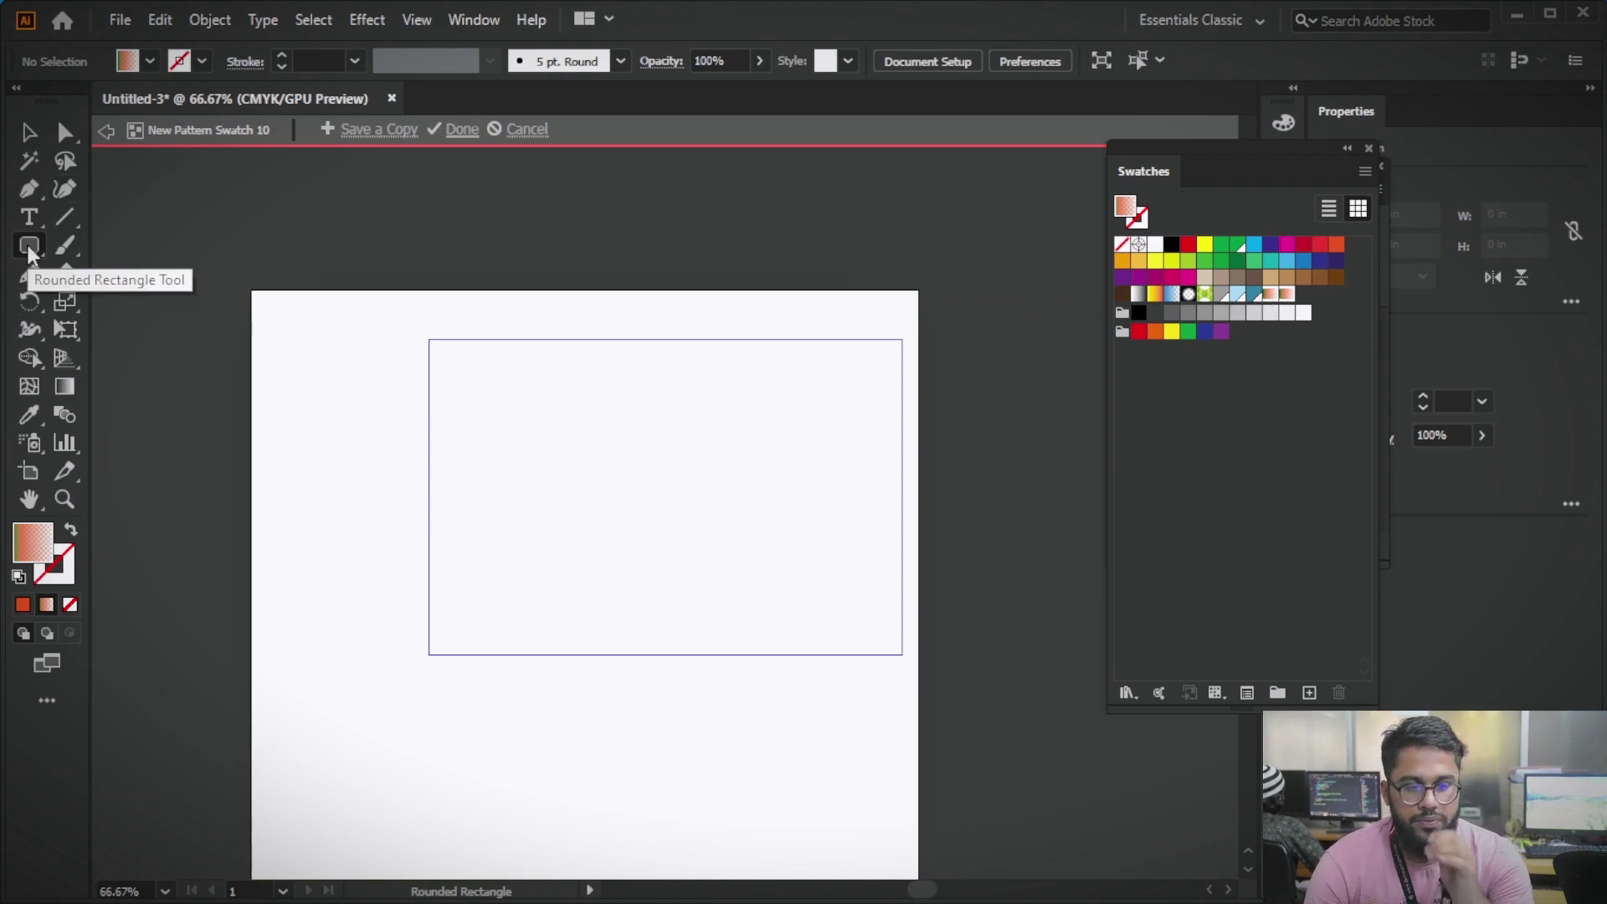
# - Choose the Rectangle tool, then the Selection tool, and exit pattern editing mode
pyautogui.moveTo(31, 247); pyautogui.dragTo(126, 245)
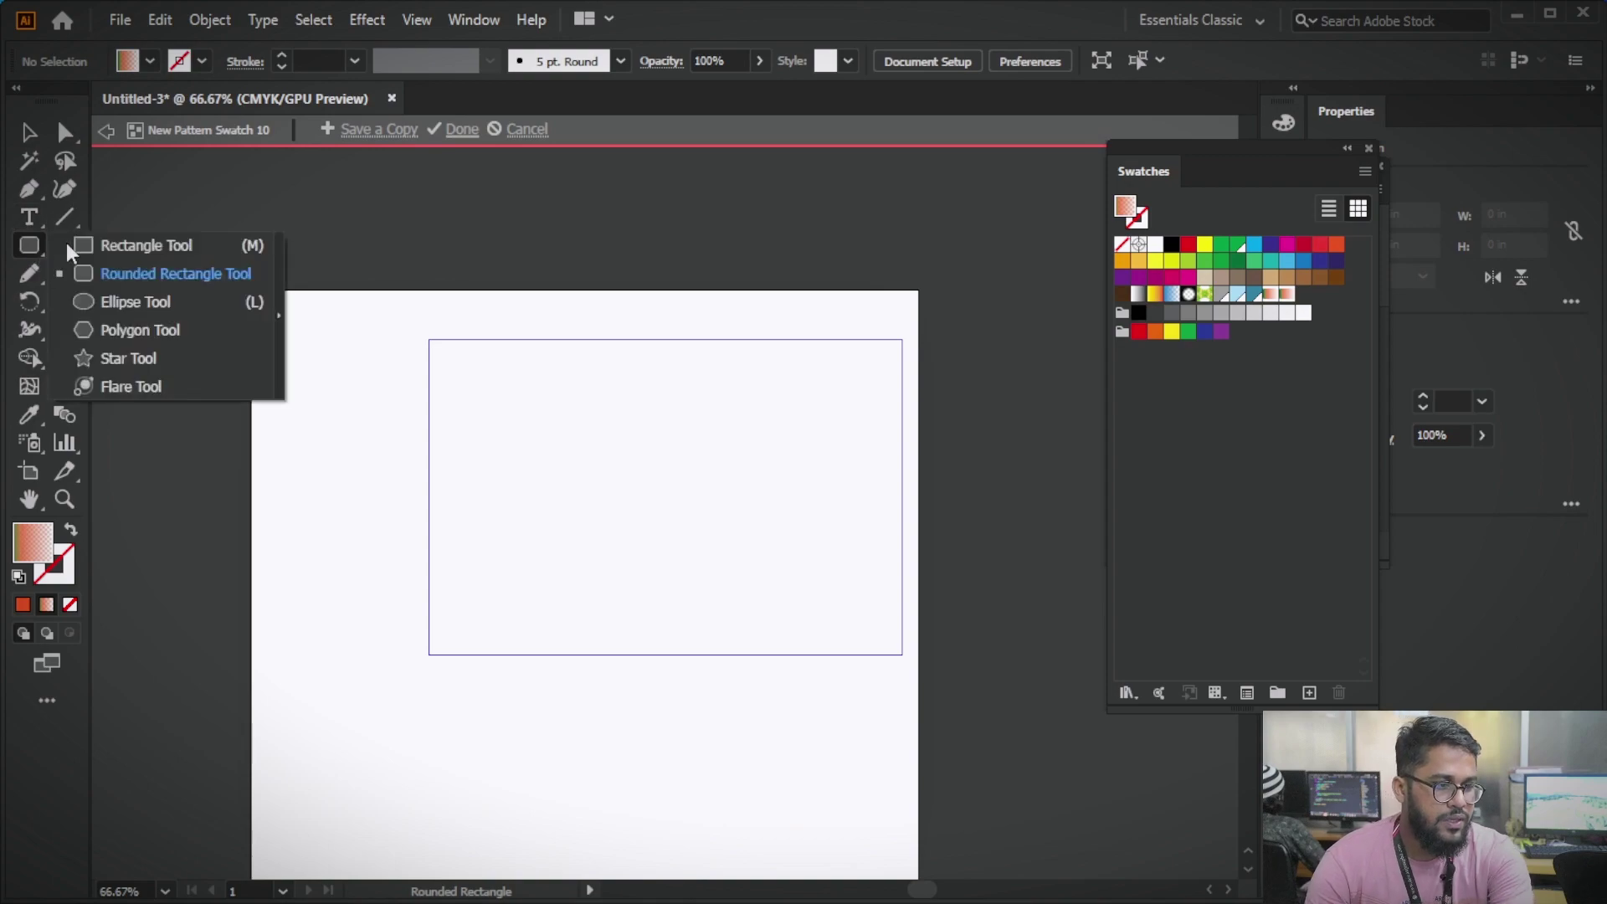
pyautogui.click(31, 132)
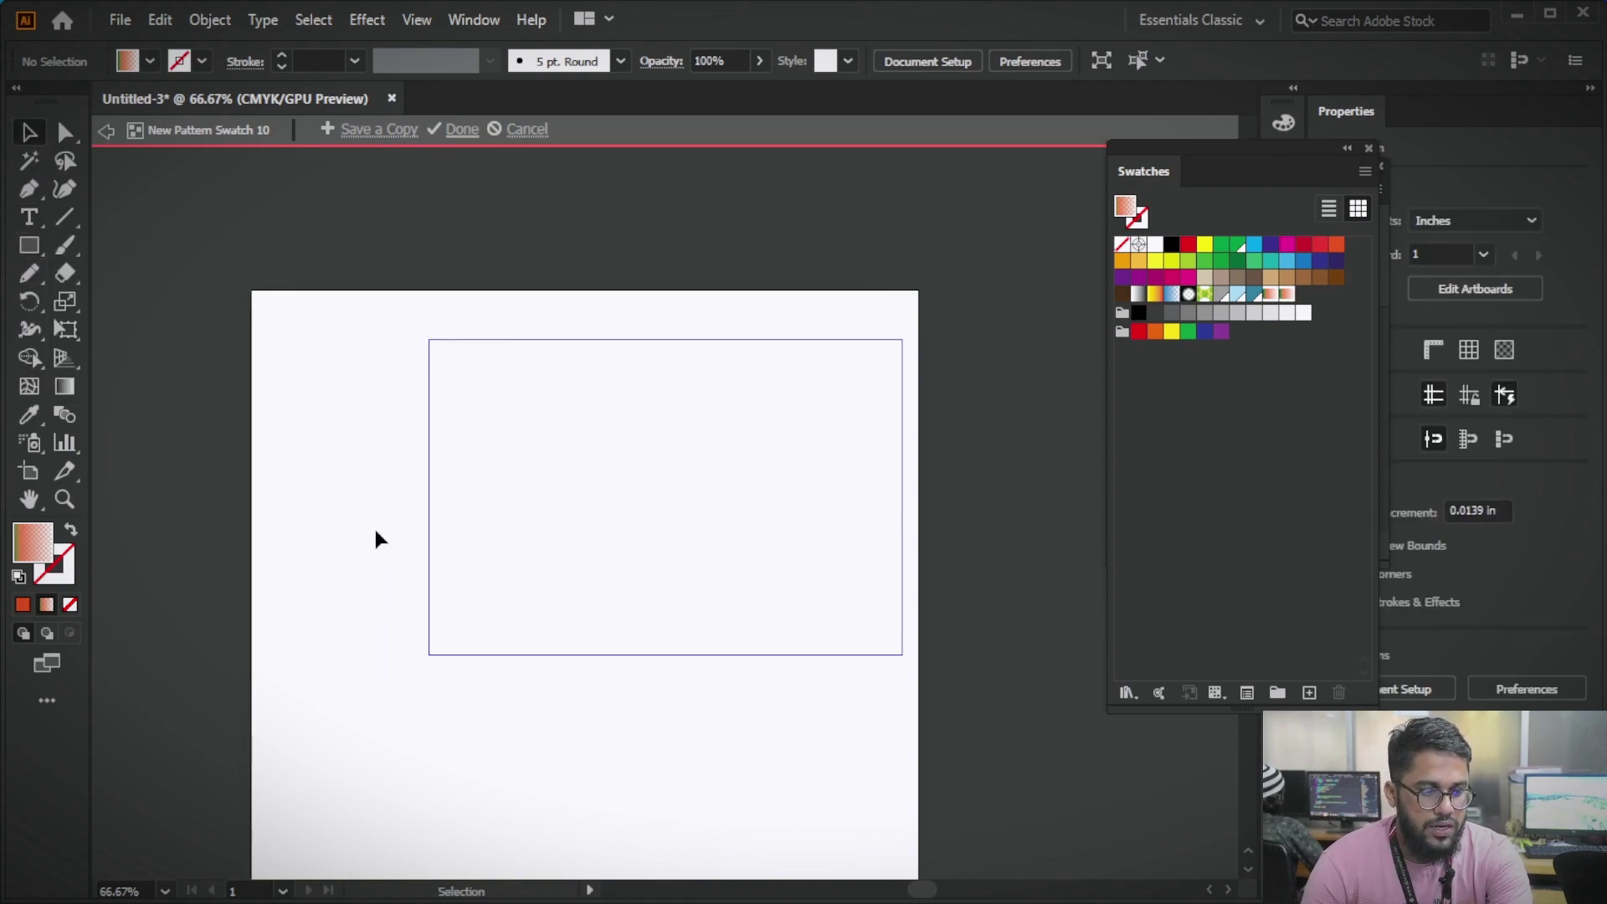
pyautogui.press('Escape')
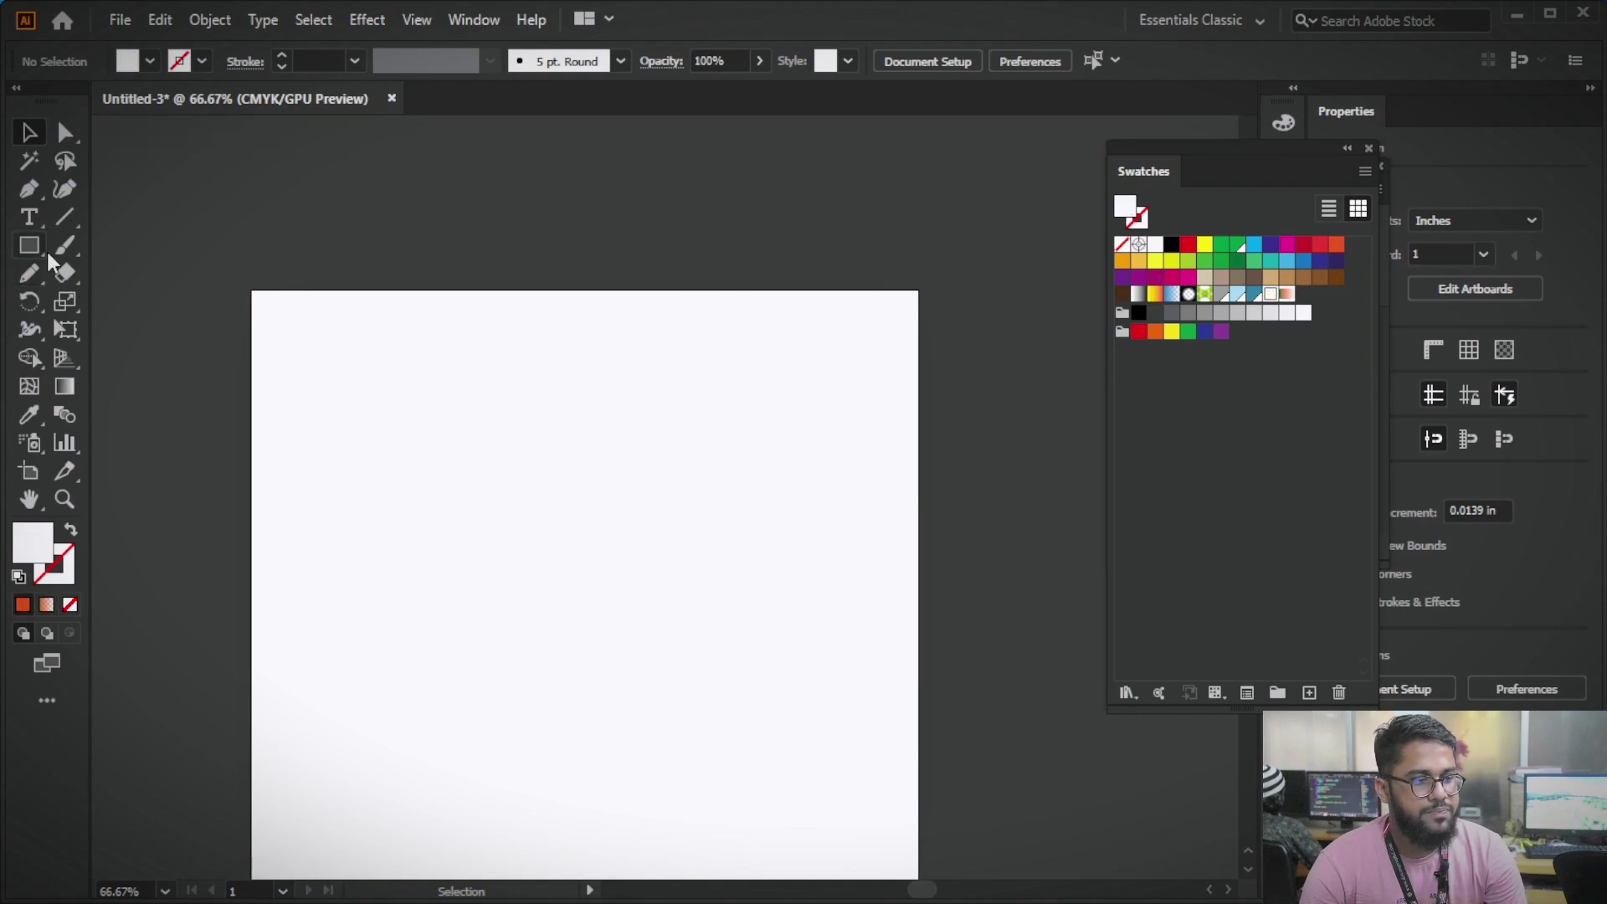
# - Marquee-select and delete the leftover rounded rectangle
pyautogui.click(25, 248)
pyautogui.scroll(2, 436, 473)
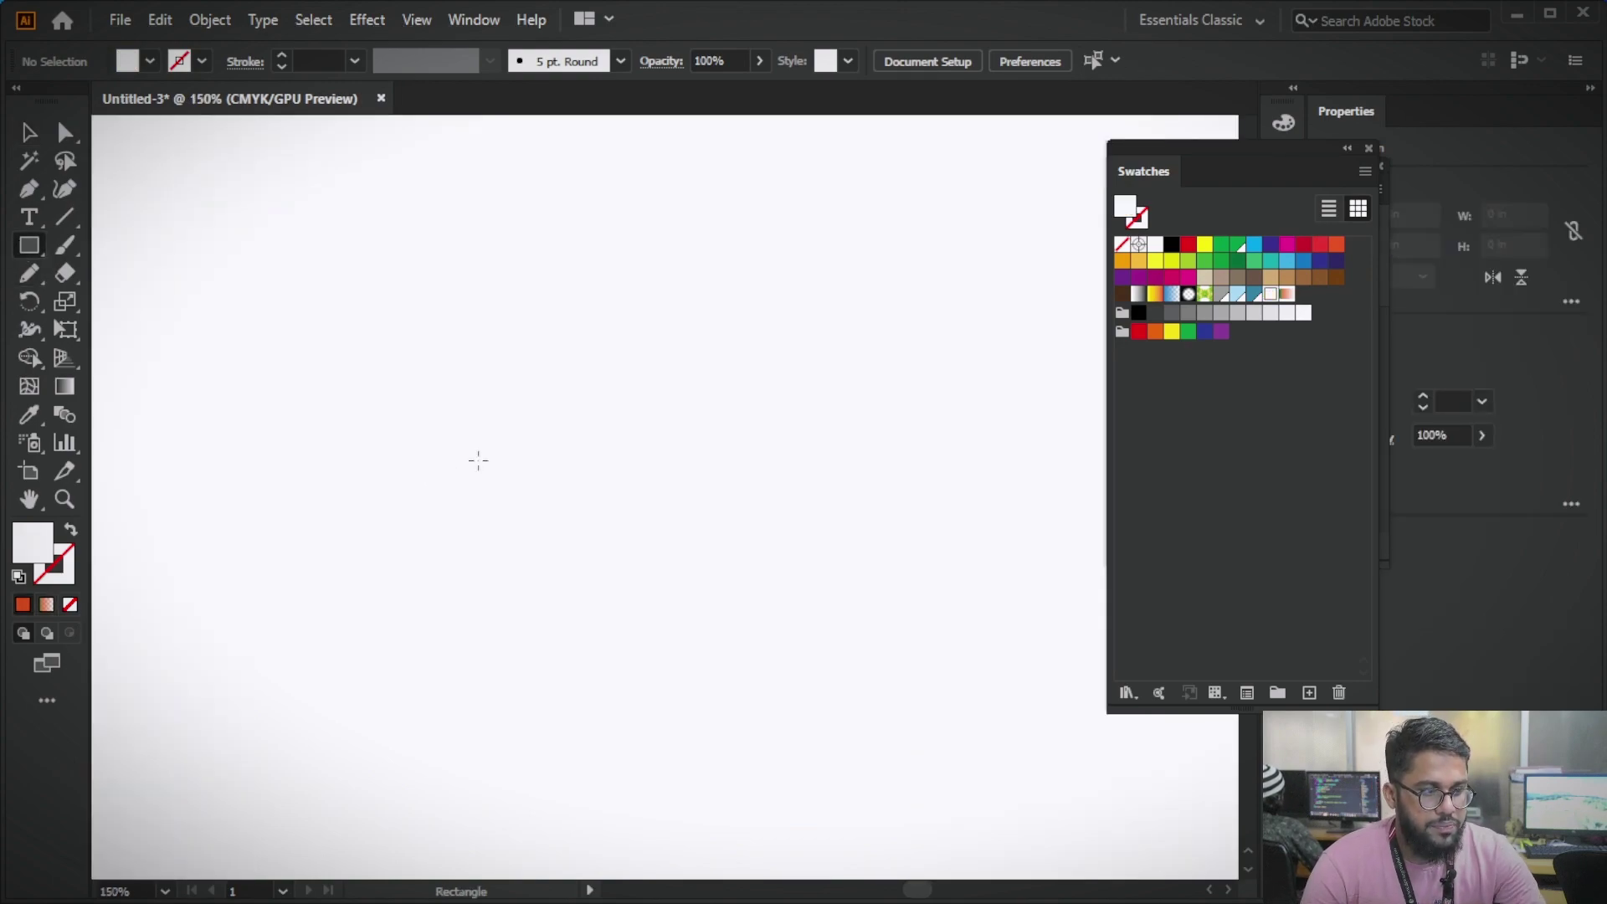
pyautogui.scroll(-2, 458, 419)
pyautogui.scroll(2, 451, 381)
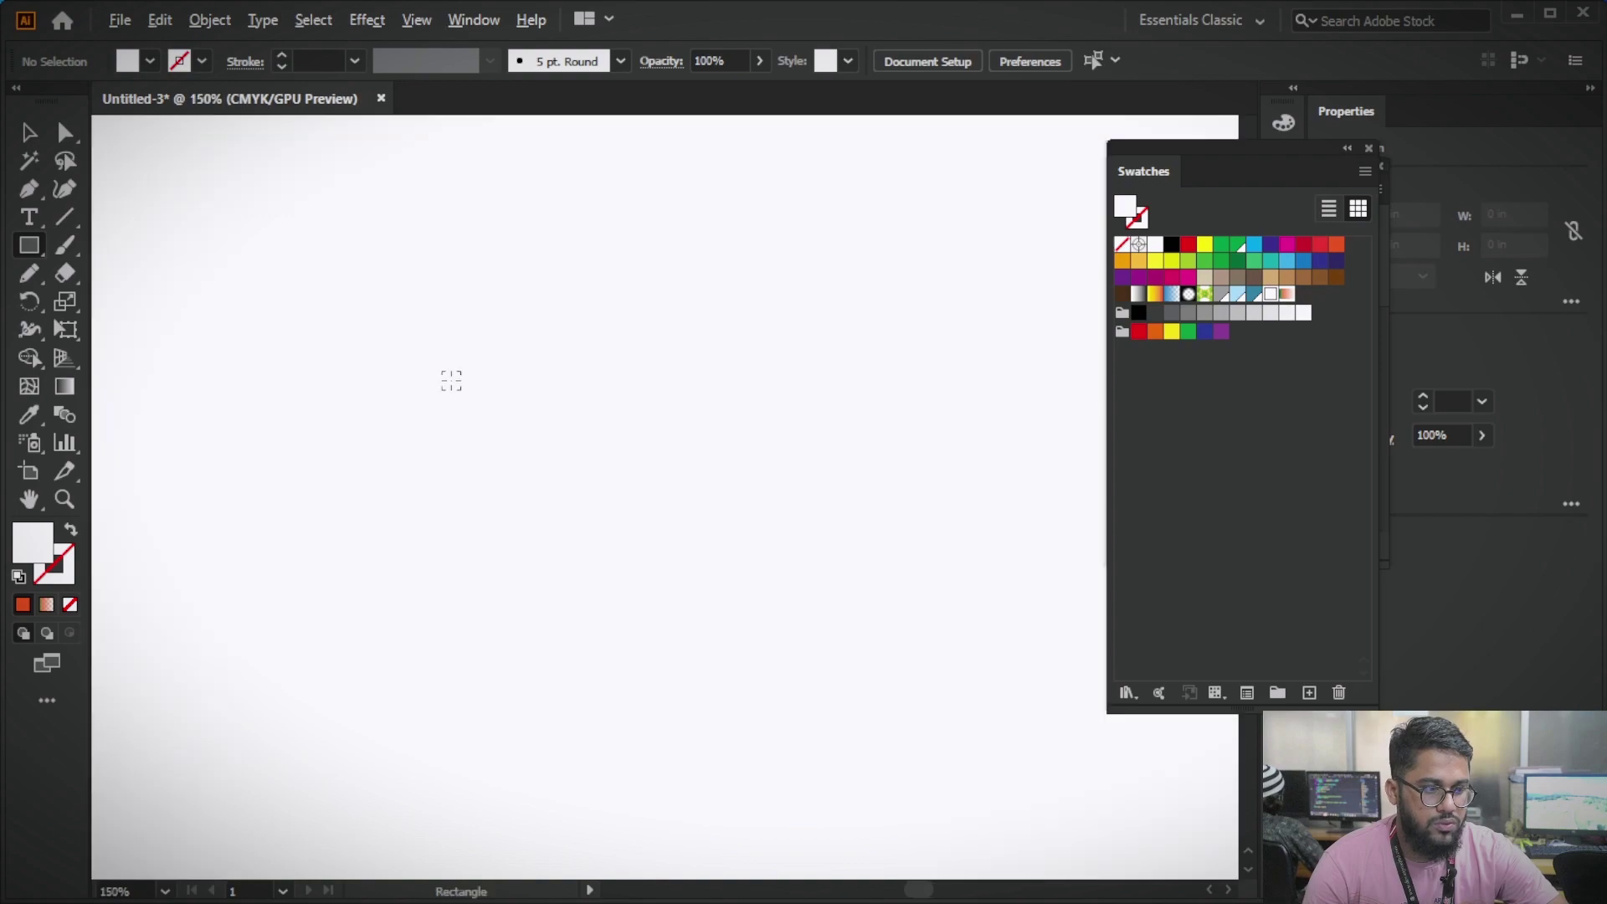
pyautogui.scroll(-1, 492, 404)
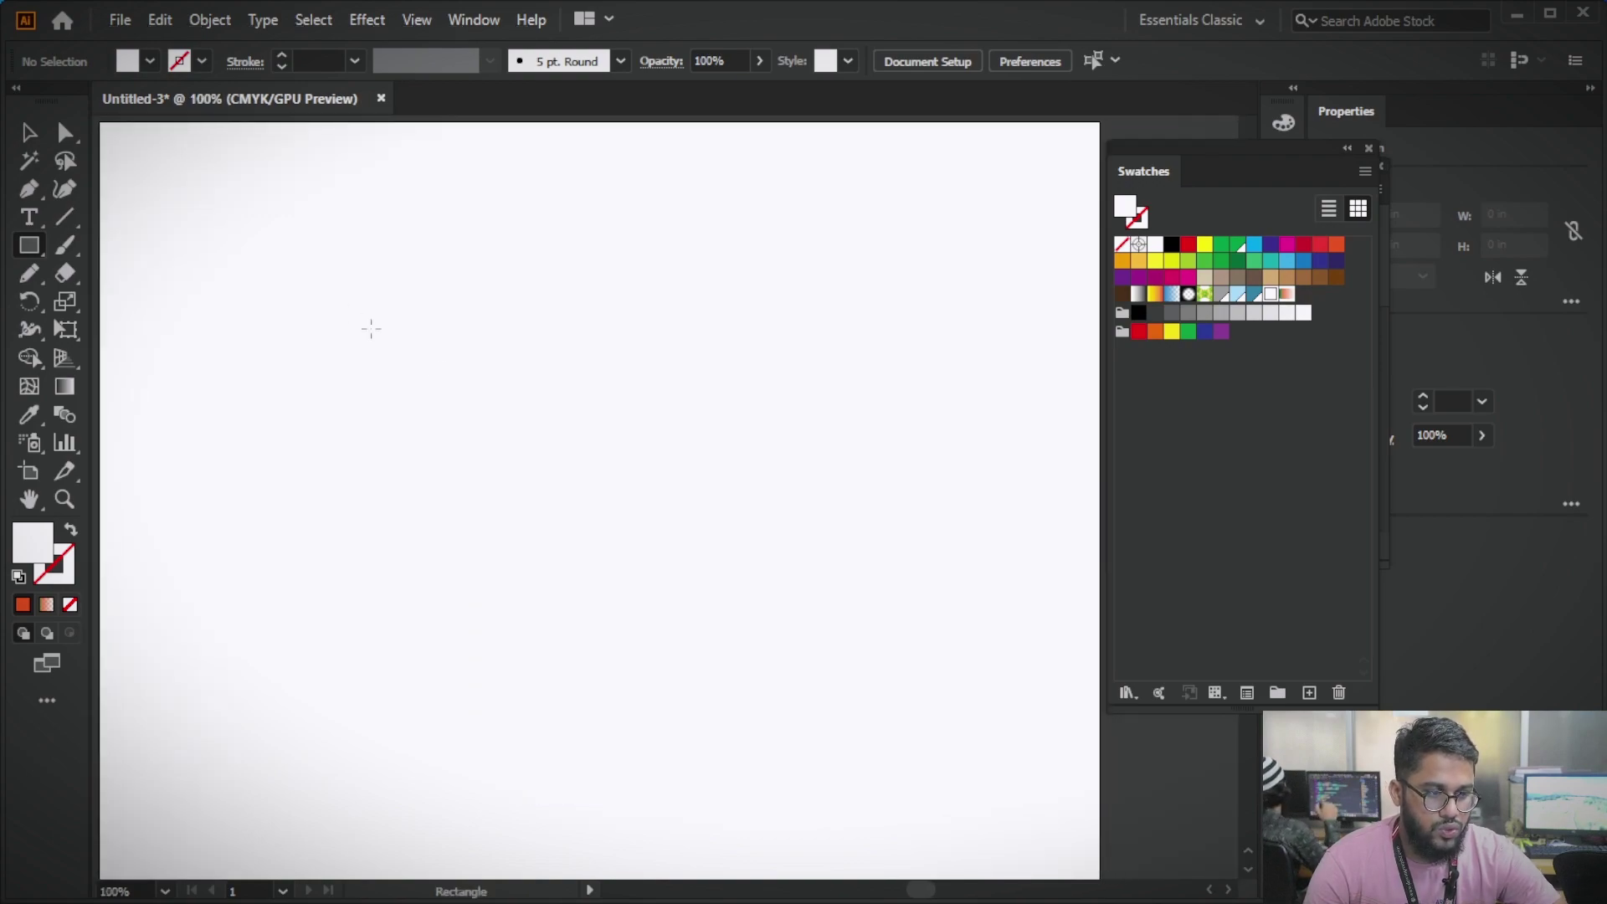
pyautogui.click(28, 133)
pyautogui.moveTo(251, 268); pyautogui.dragTo(795, 734)
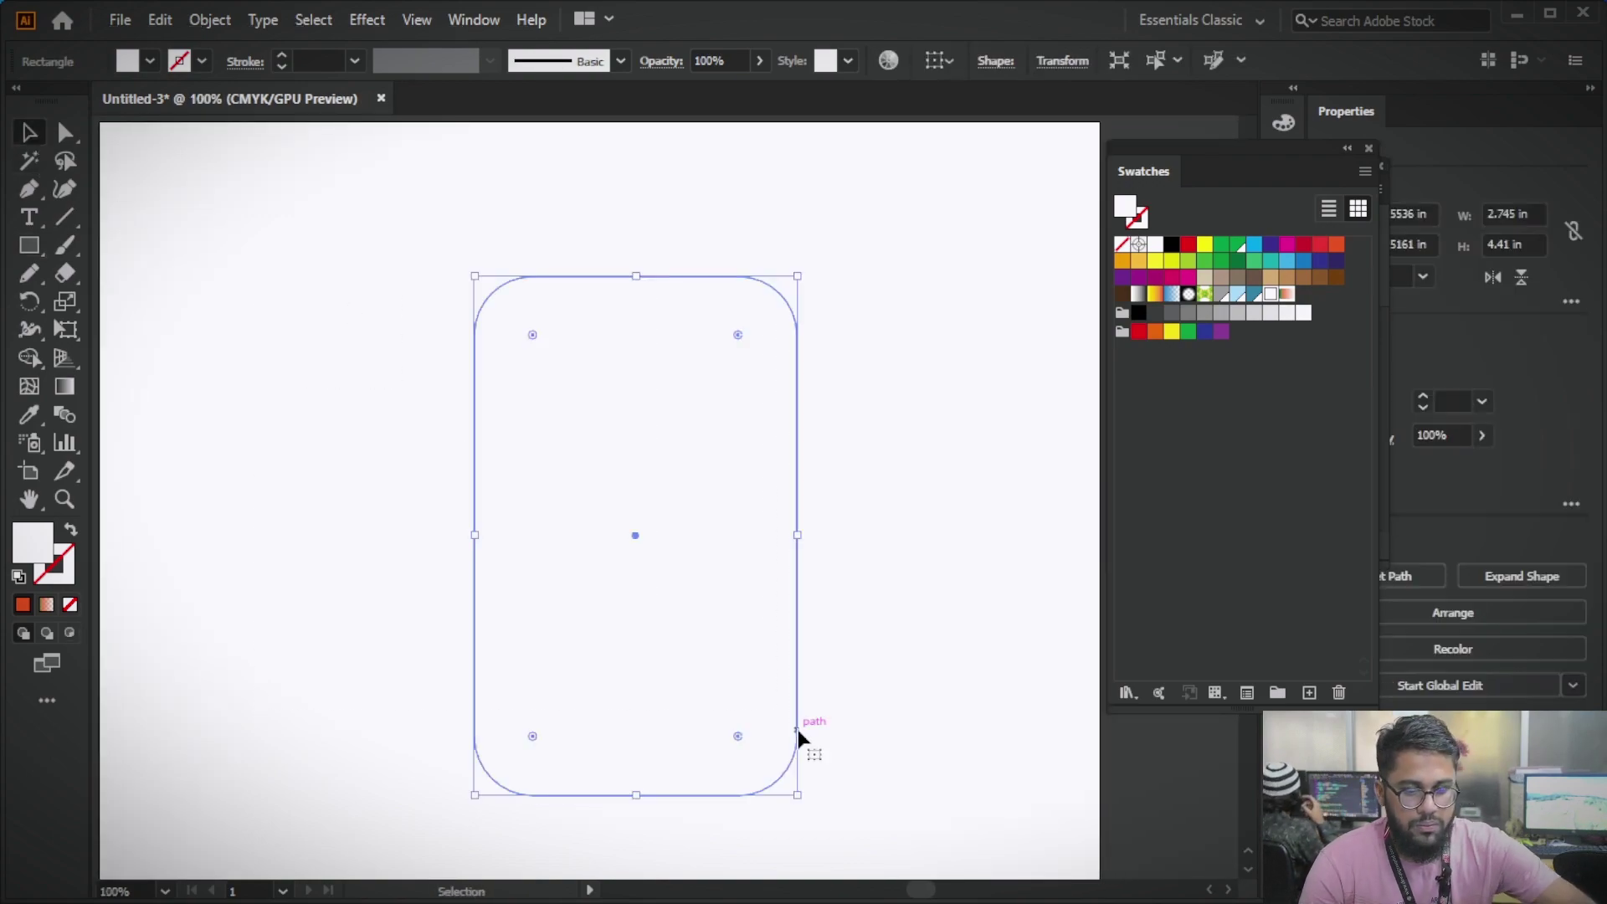
pyautogui.press('Delete')
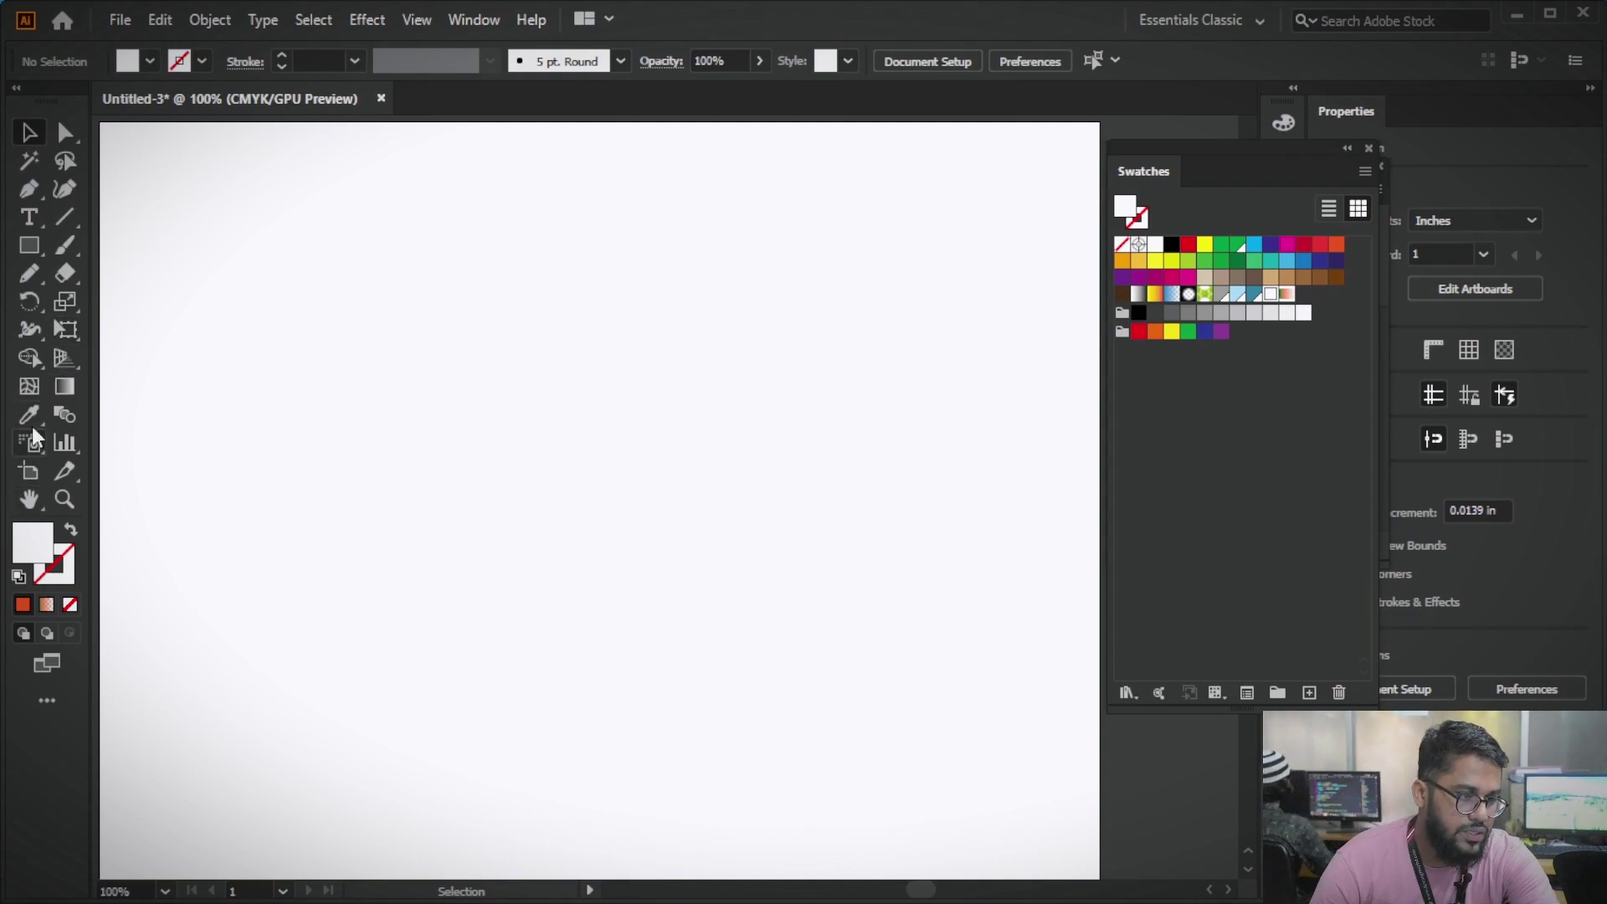
# - Draw a small 1.56 × 1.37 in rectangle with the Rectangle Tool
pyautogui.rightClick(28, 244)
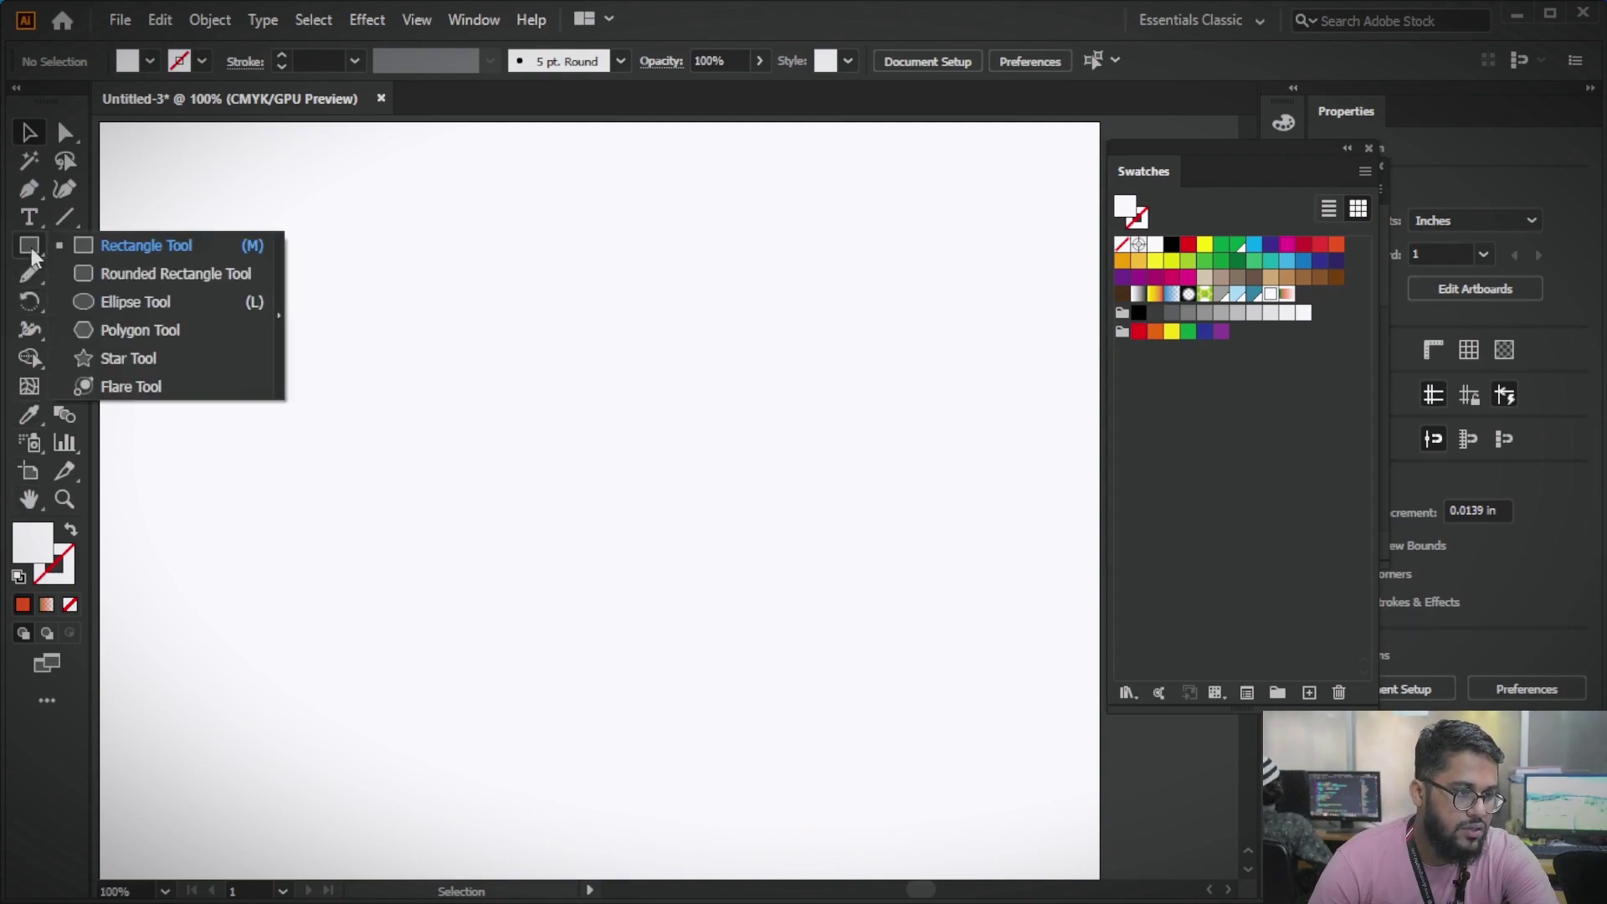
pyautogui.click(94, 248)
pyautogui.moveTo(475, 374); pyautogui.dragTo(659, 534)
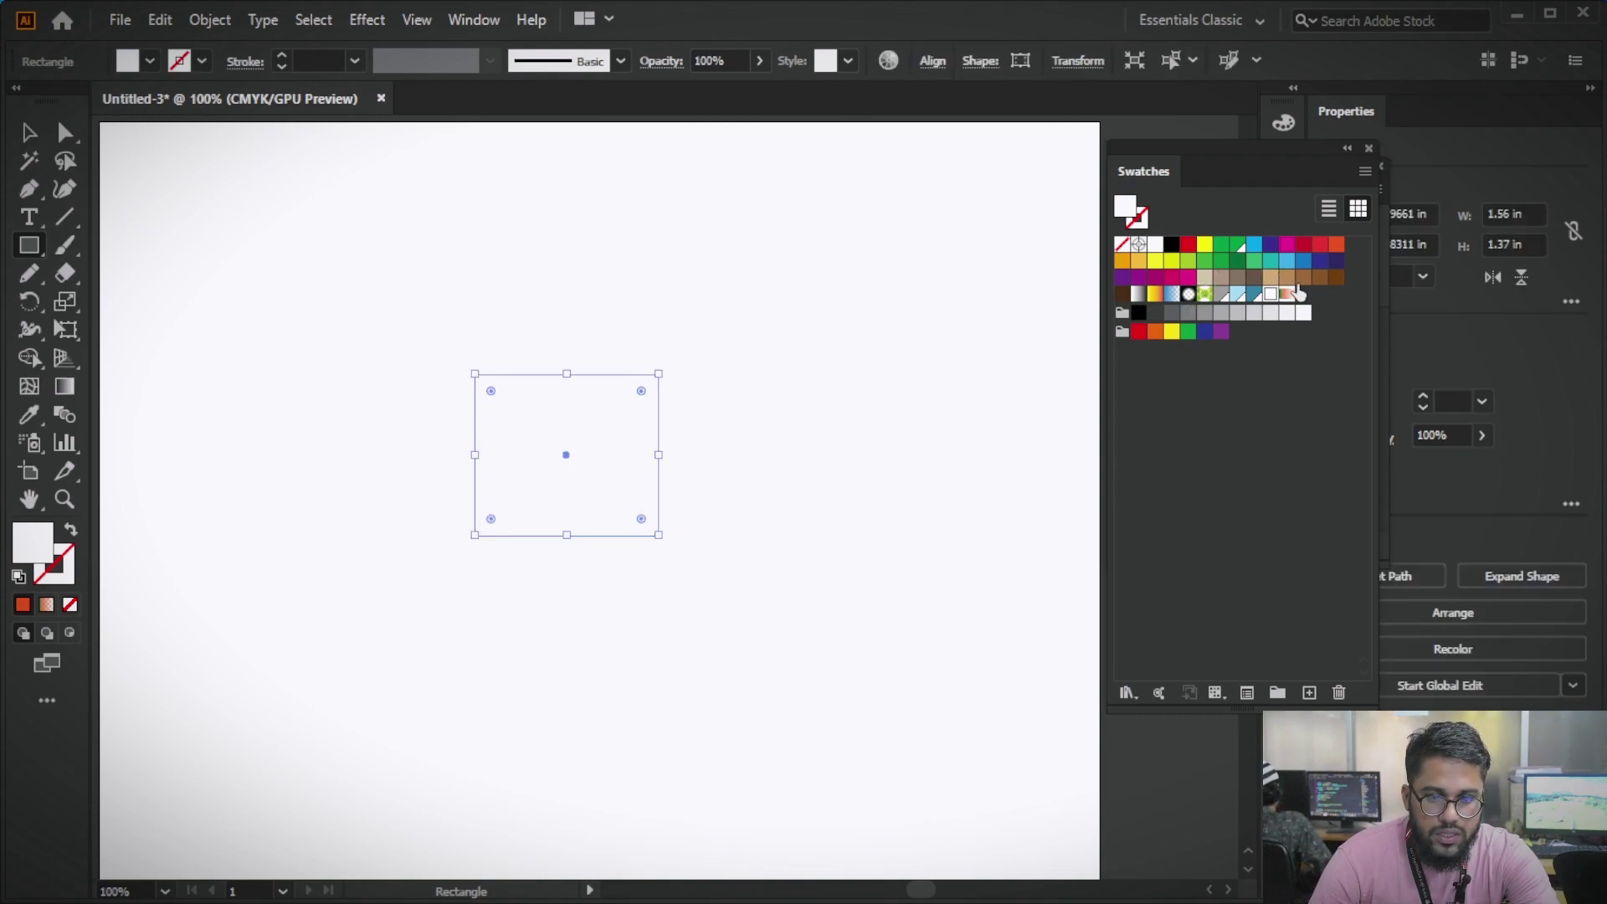
# - Fill the rectangle tan and draw a star over it filled with darker tan
pyautogui.click(1271, 278)
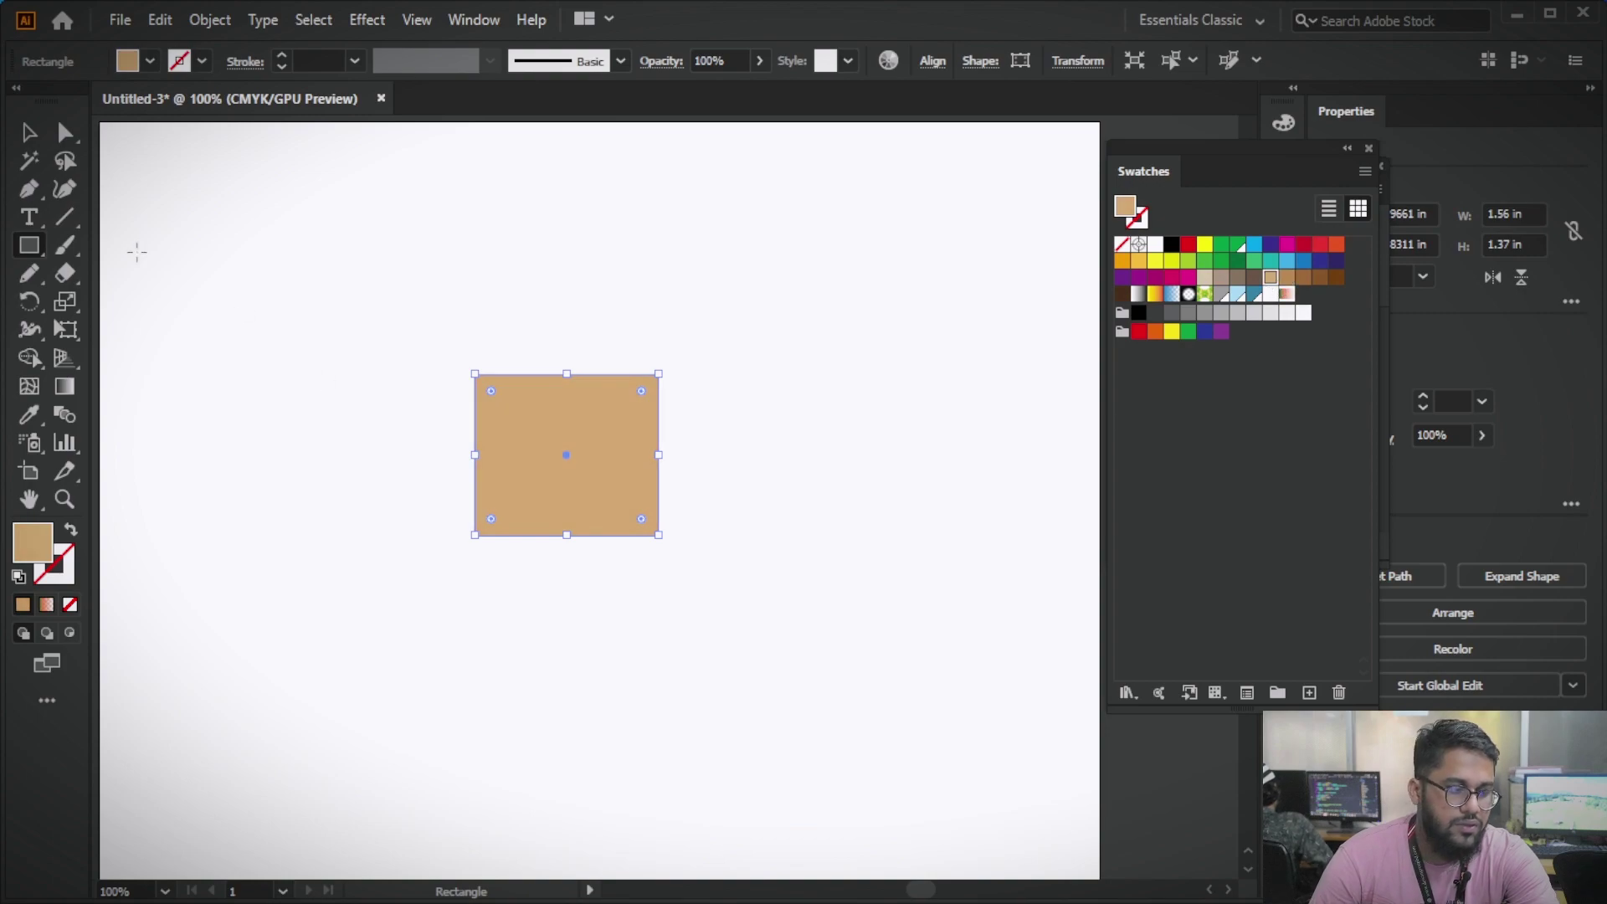
pyautogui.click(39, 143)
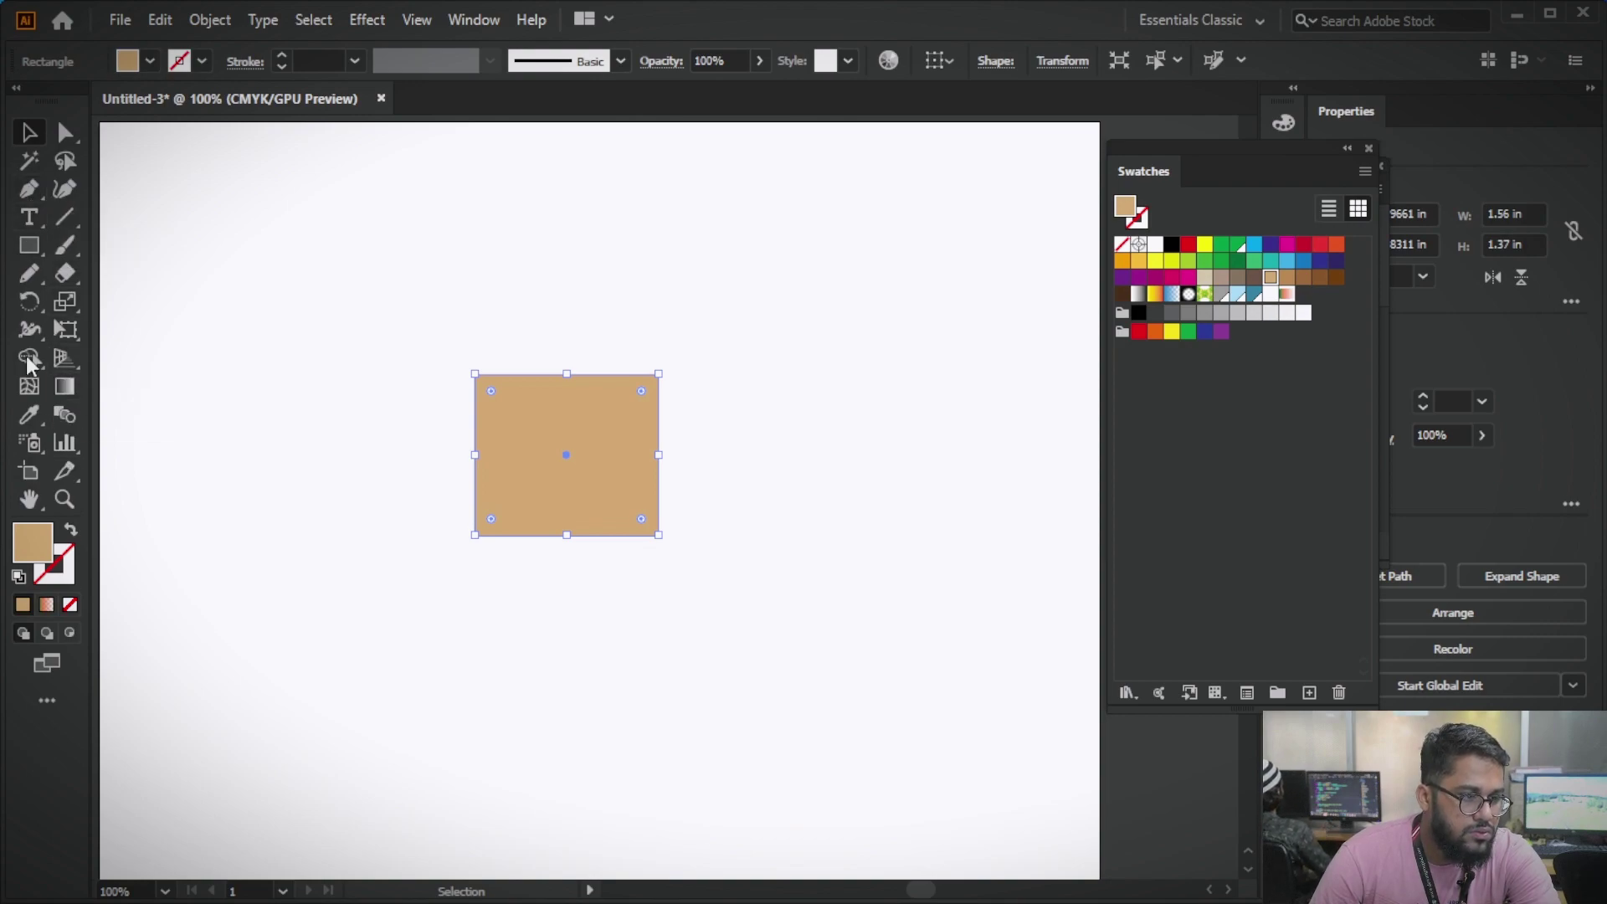
pyautogui.moveTo(29, 246); pyautogui.dragTo(113, 369)
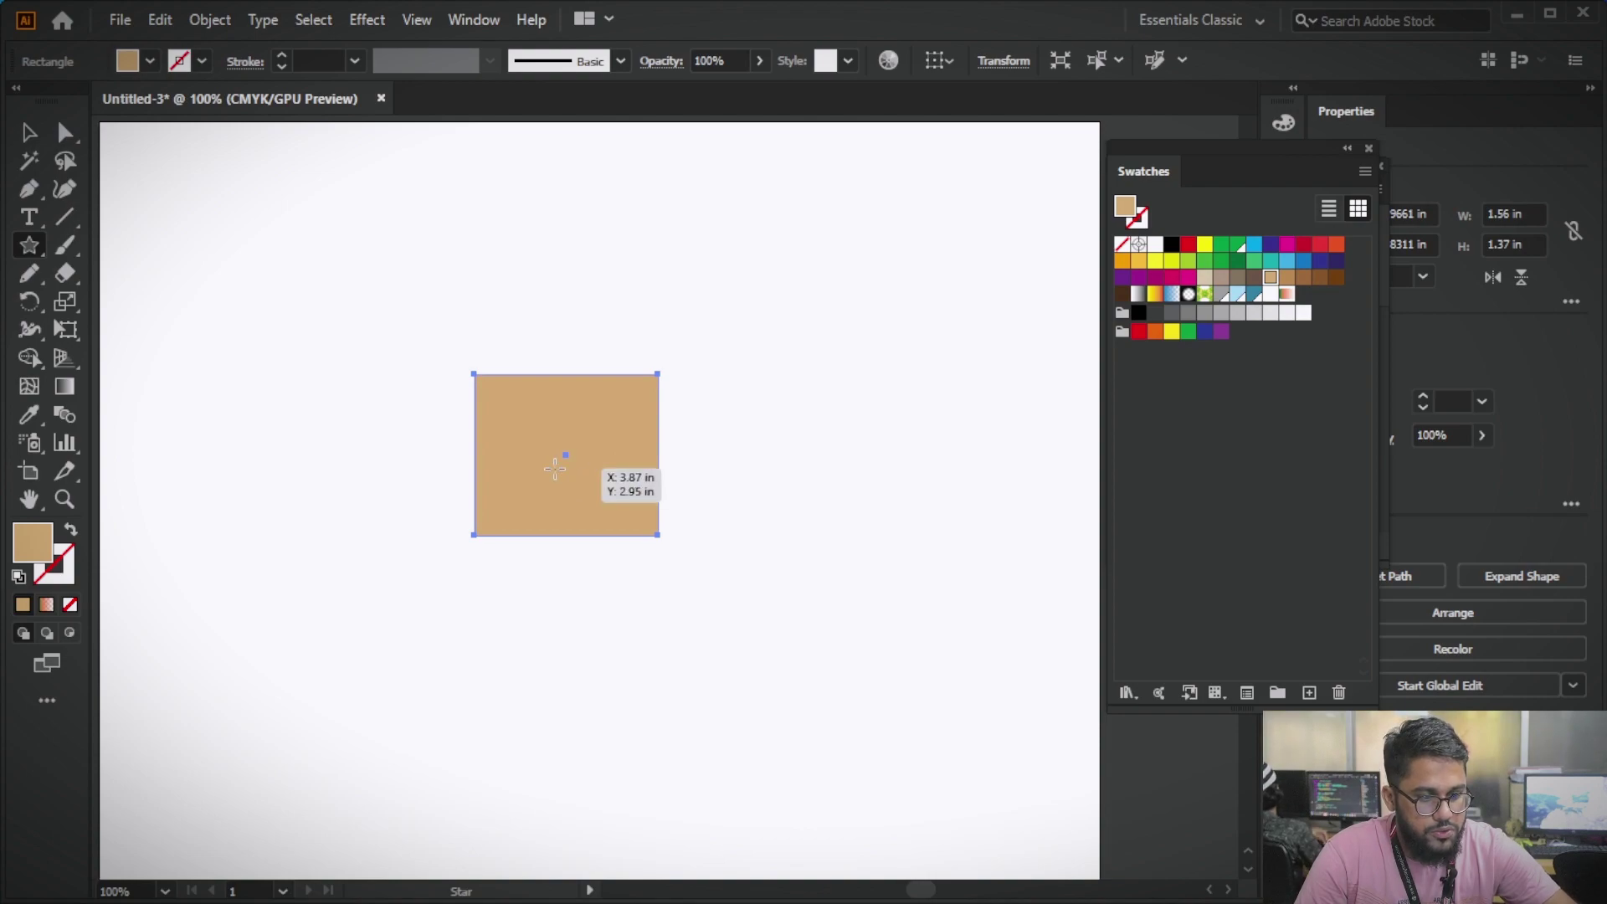
pyautogui.moveTo(554, 468); pyautogui.dragTo(600, 511)
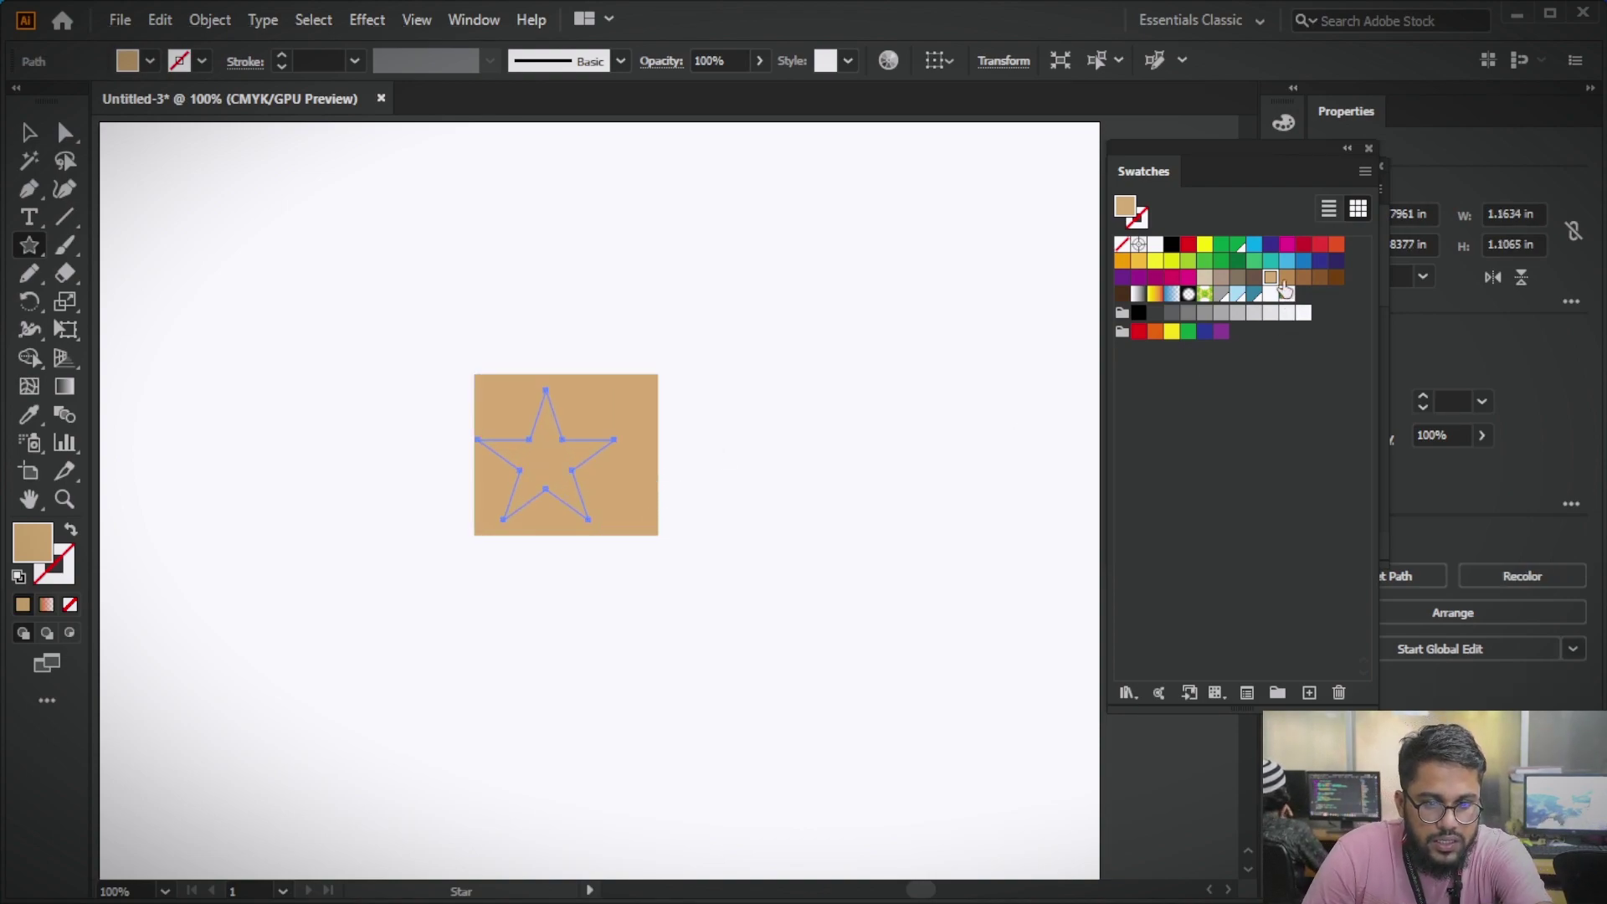
pyautogui.click(1285, 283)
pyautogui.click(28, 133)
# - Select the star and rectangle and align their horizontal centres
pyautogui.hotkey('ctrl', 'shift', 'a')
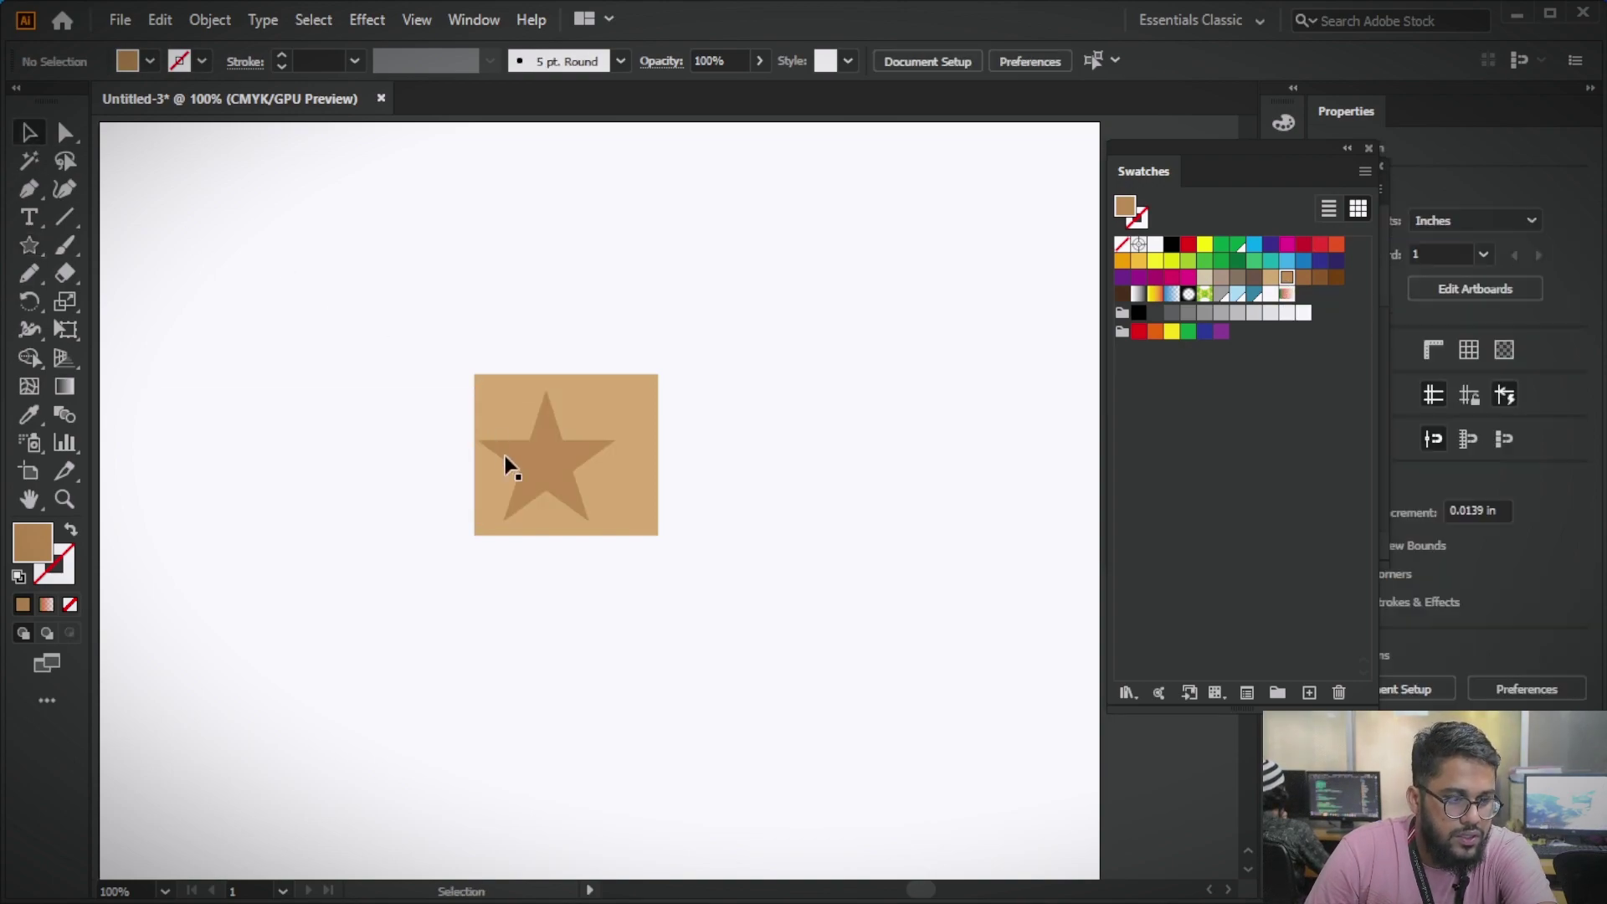
pyautogui.click(509, 466)
pyautogui.moveTo(420, 333); pyautogui.dragTo(765, 661)
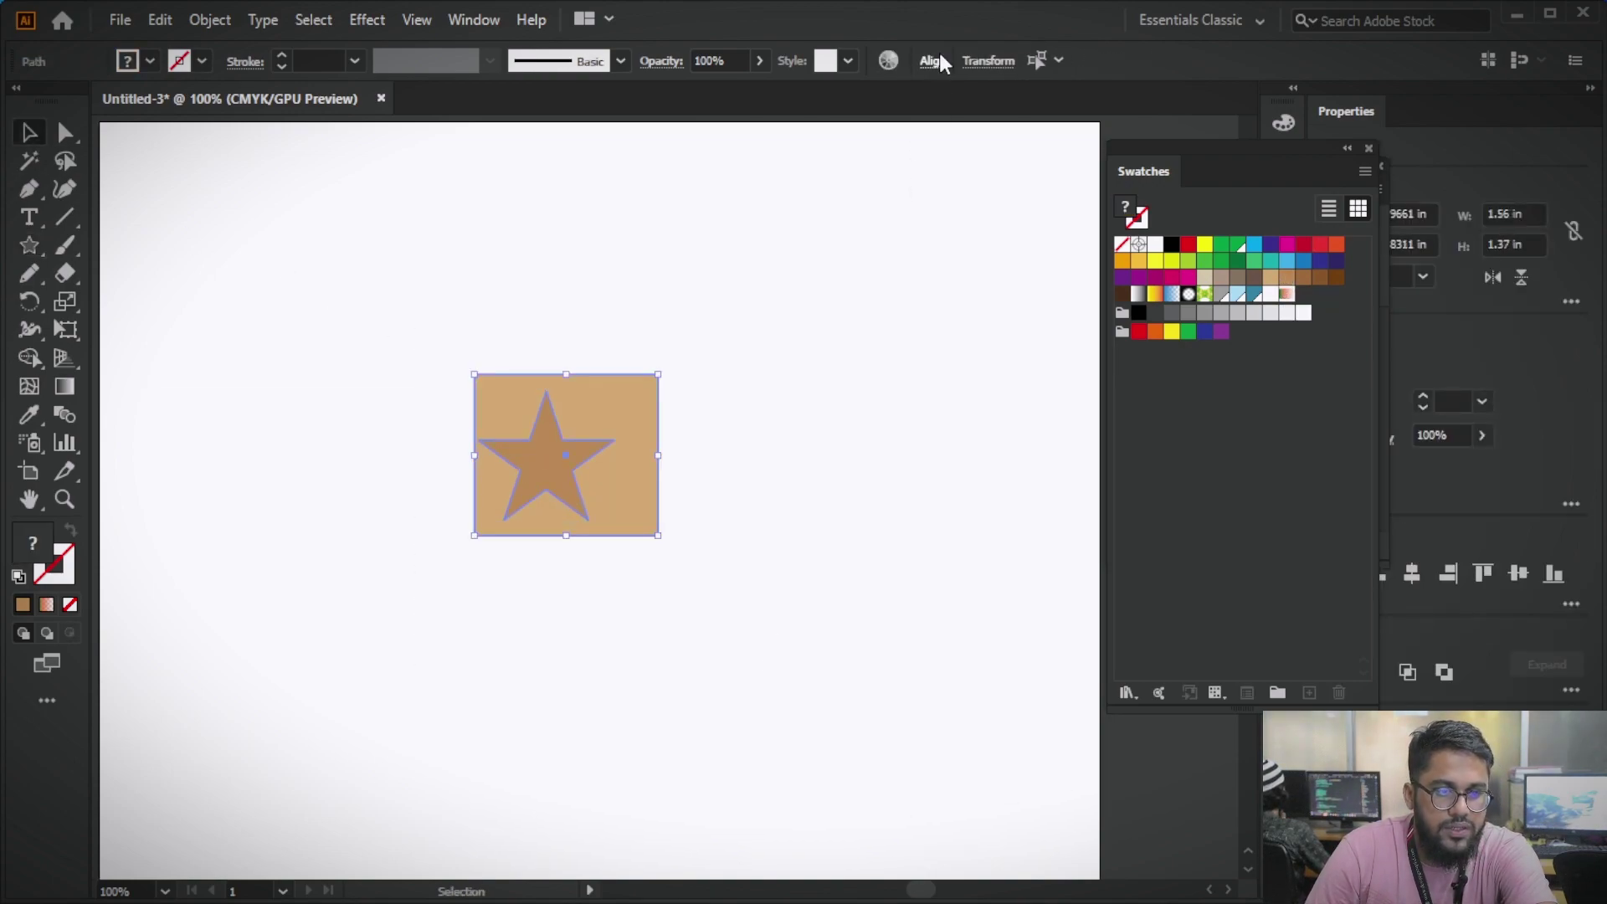
pyautogui.click(935, 61)
pyautogui.click(736, 127)
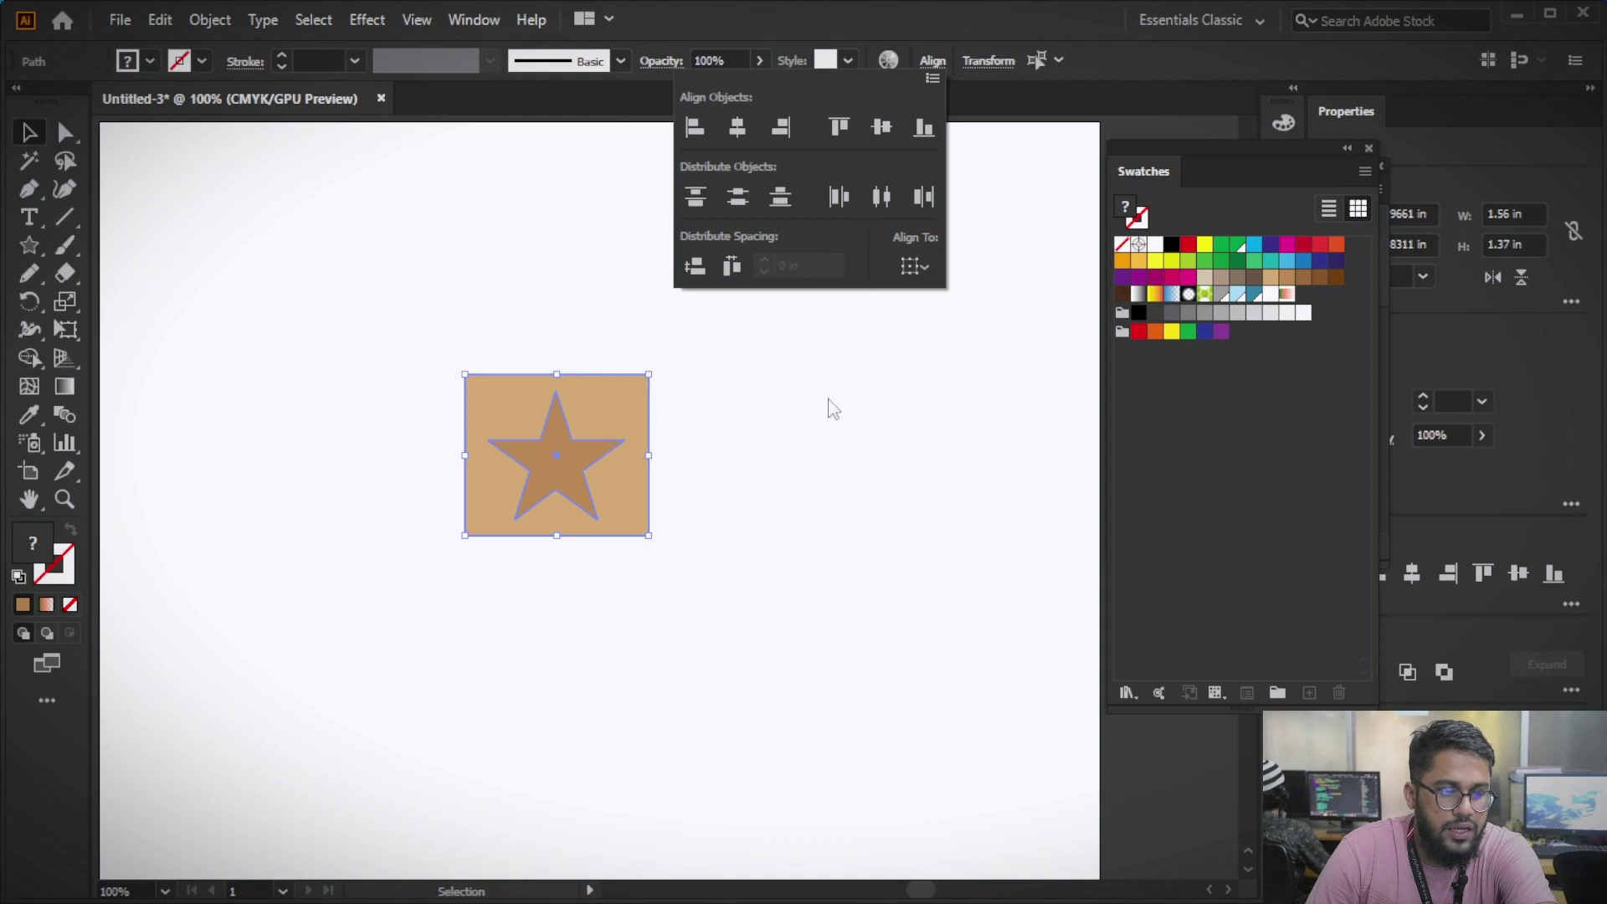
pyautogui.press('Escape')
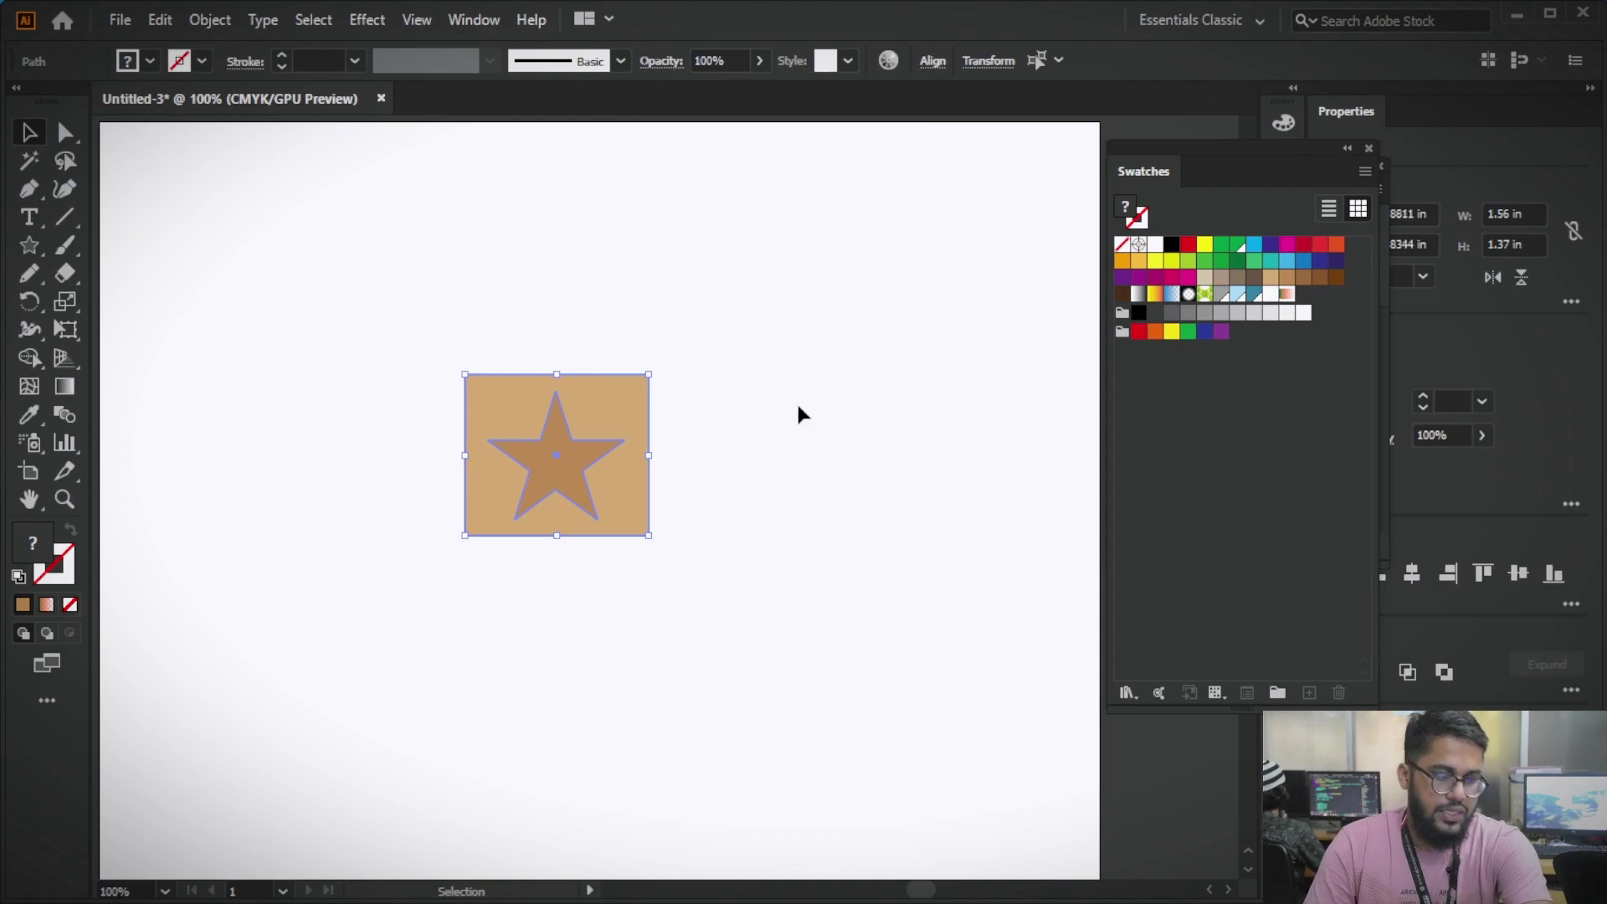
pyautogui.click(736, 456)
# - Drag the star-on-rectangle artwork into Swatches as a new pattern swatch, then reselect it
pyautogui.moveTo(323, 334); pyautogui.dragTo(817, 696)
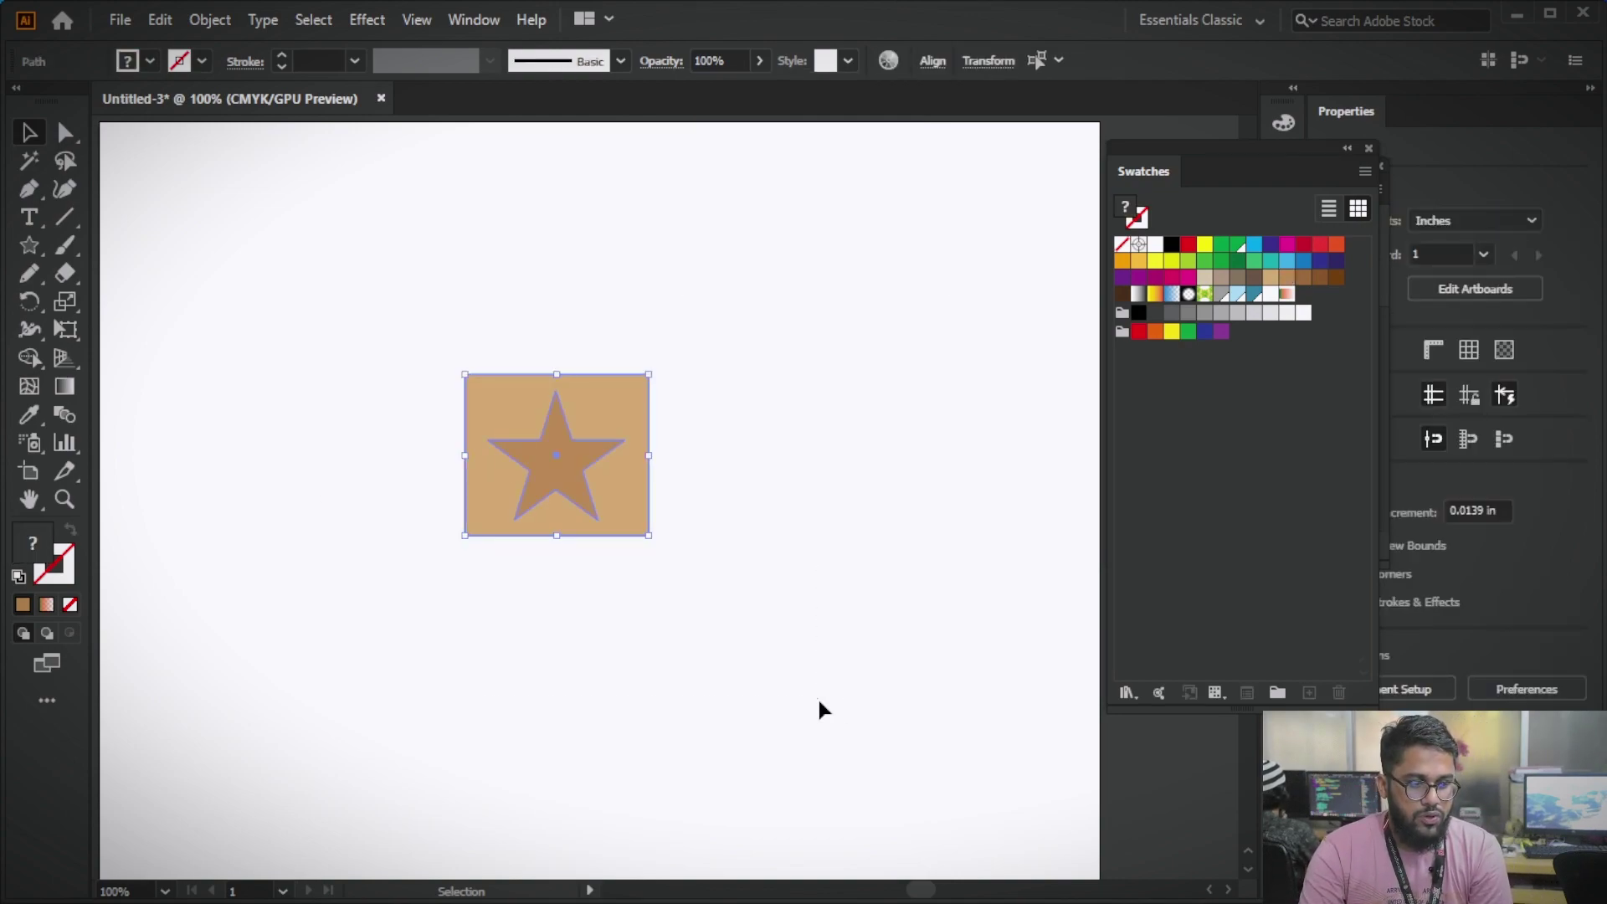
pyautogui.click(589, 519)
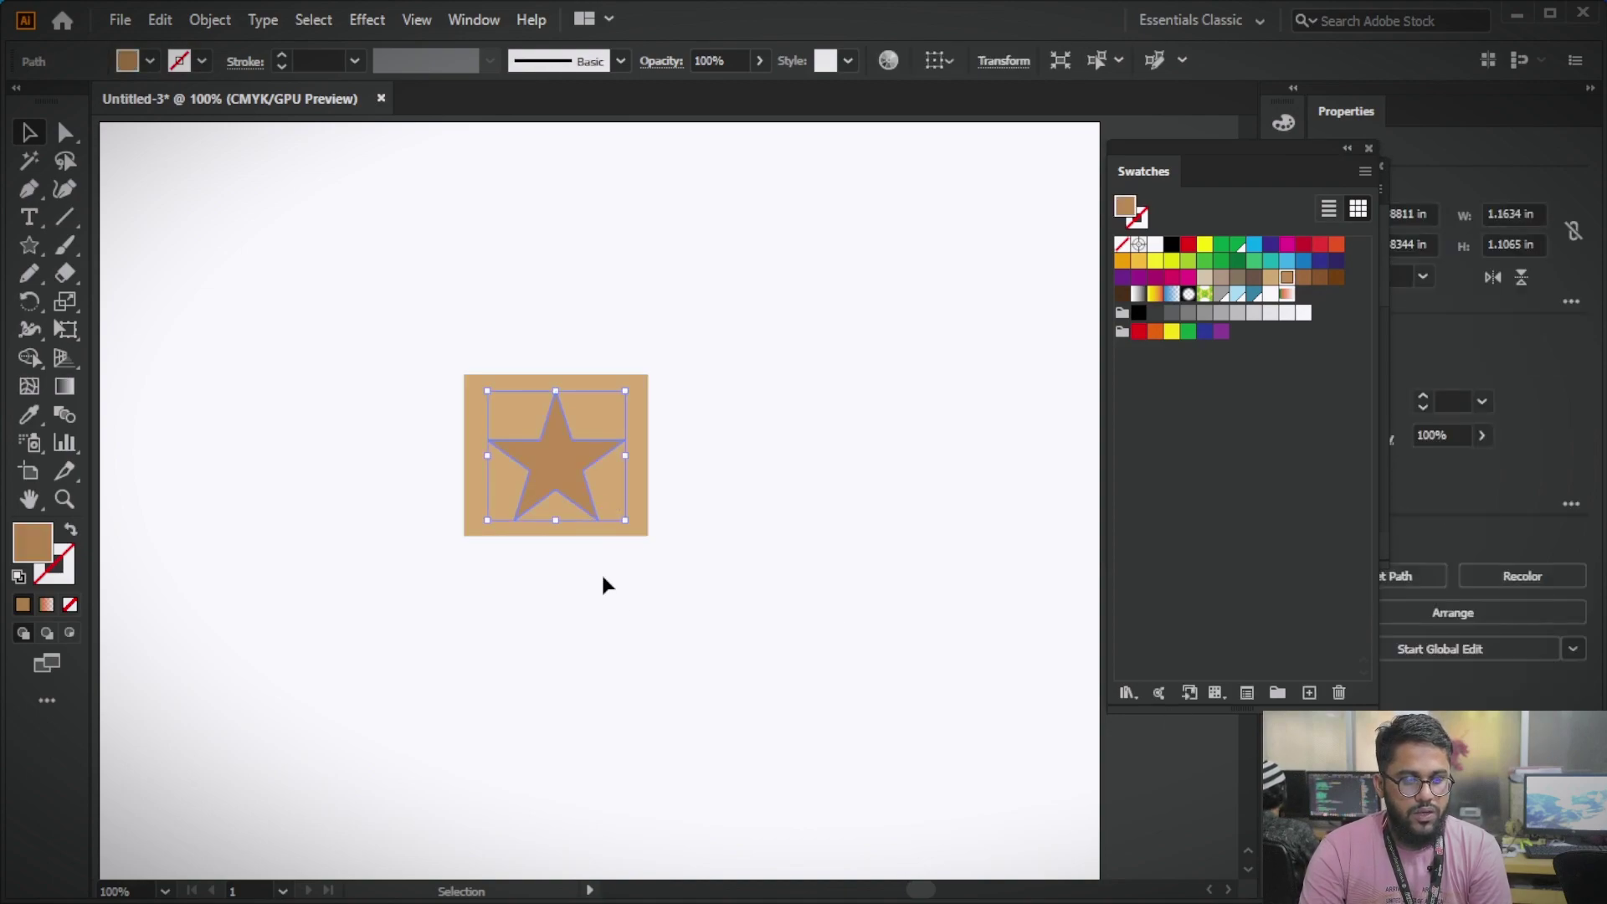
pyautogui.click(601, 571)
pyautogui.click(616, 475)
pyautogui.rightClick(617, 420)
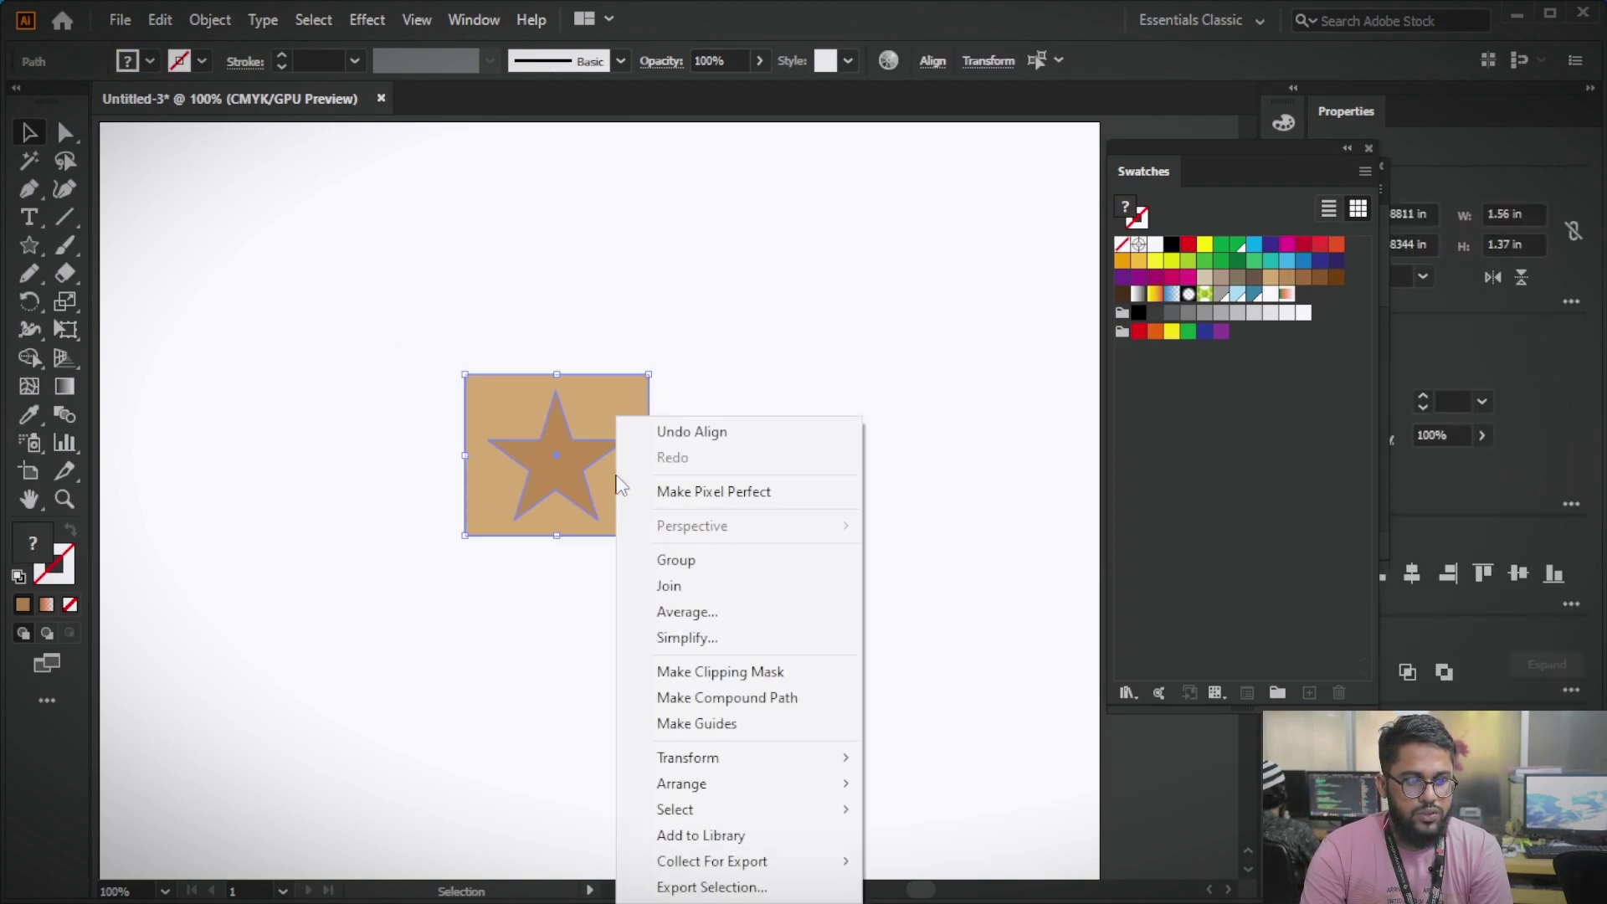
pyautogui.click(650, 393)
pyautogui.moveTo(381, 305)
pyautogui.mouseDown()
pyautogui.moveTo(617, 506)
pyautogui.moveTo(1316, 358)
pyautogui.mouseUp()
pyautogui.moveTo(1312, 296); pyautogui.dragTo(1312, 297)
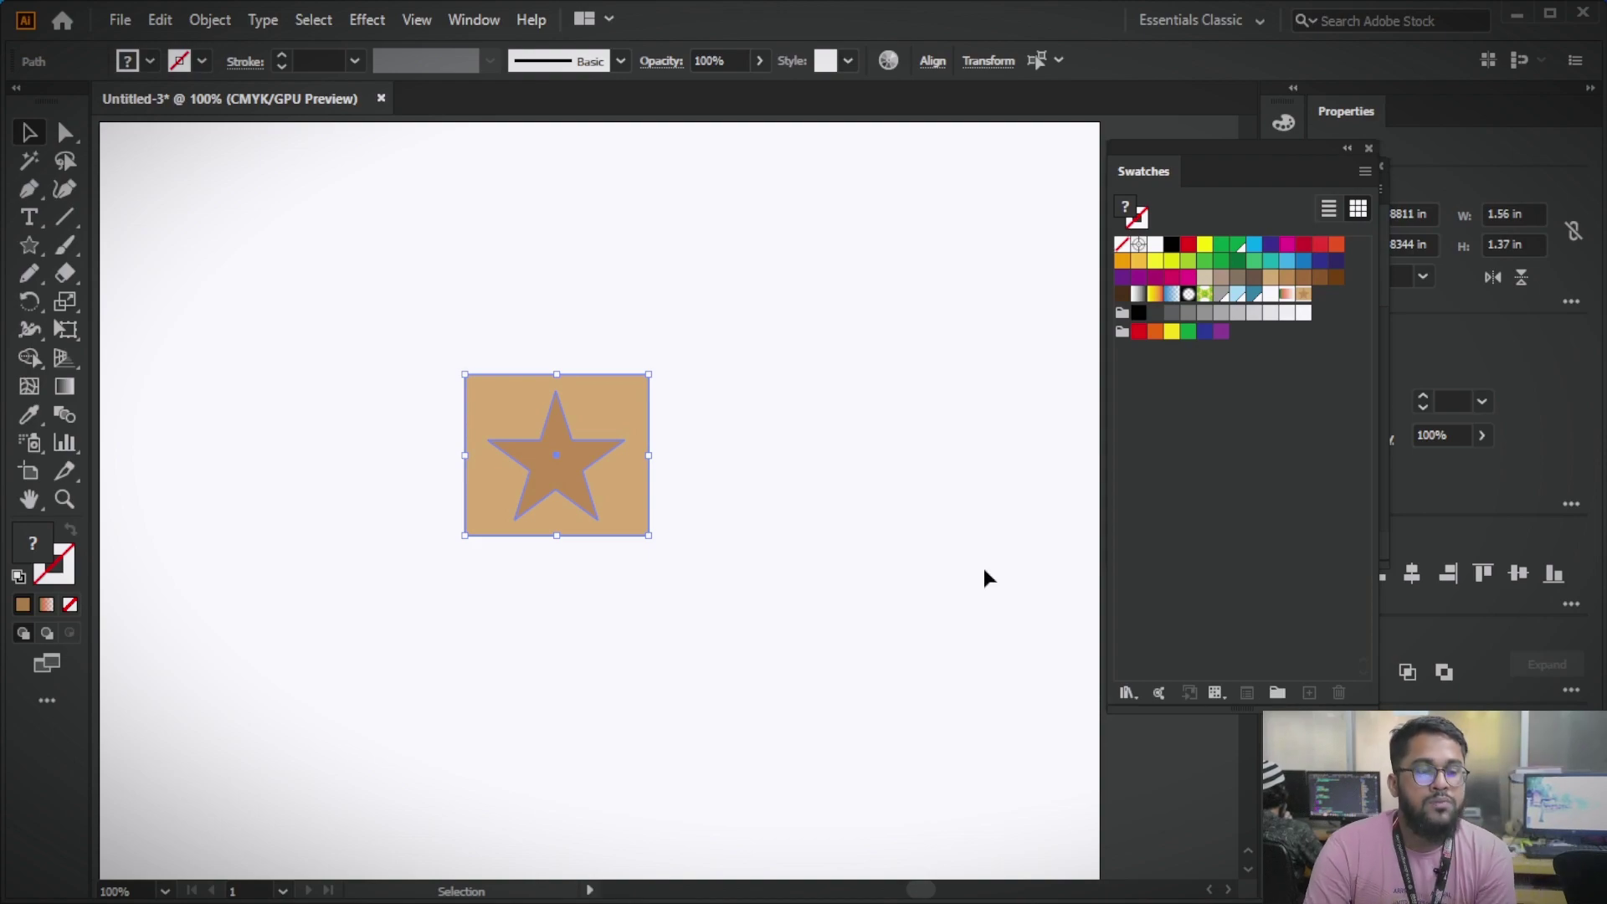
pyautogui.moveTo(380, 327); pyautogui.dragTo(735, 663)
# - Delete the star artwork and draw a large rectangle with no fill
pyautogui.press('Delete')
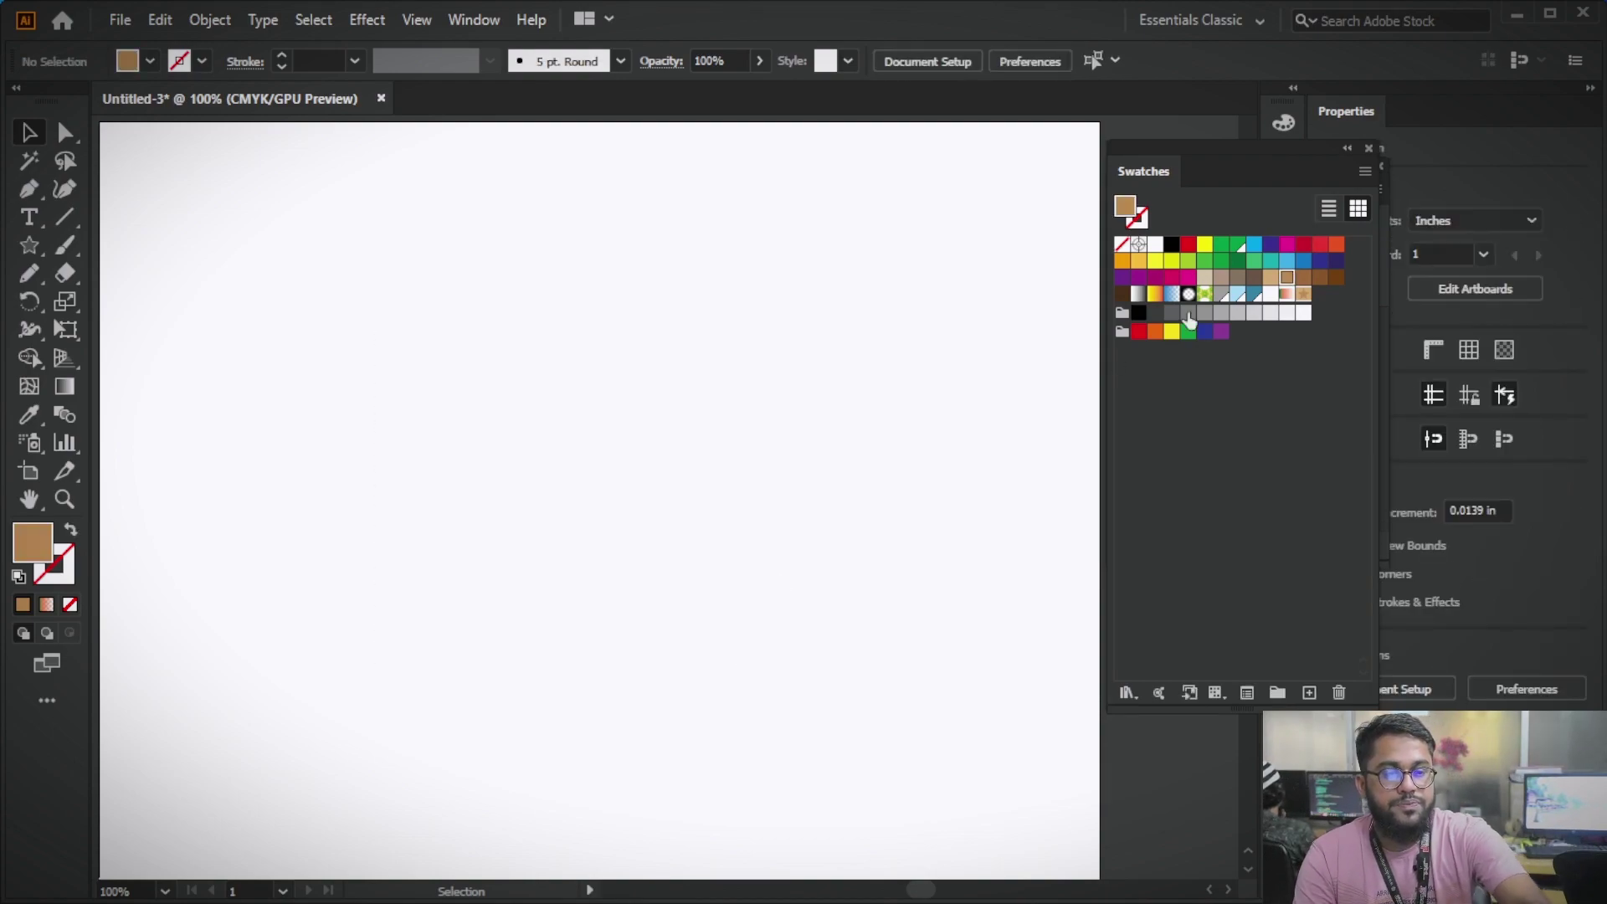
pyautogui.click(1126, 246)
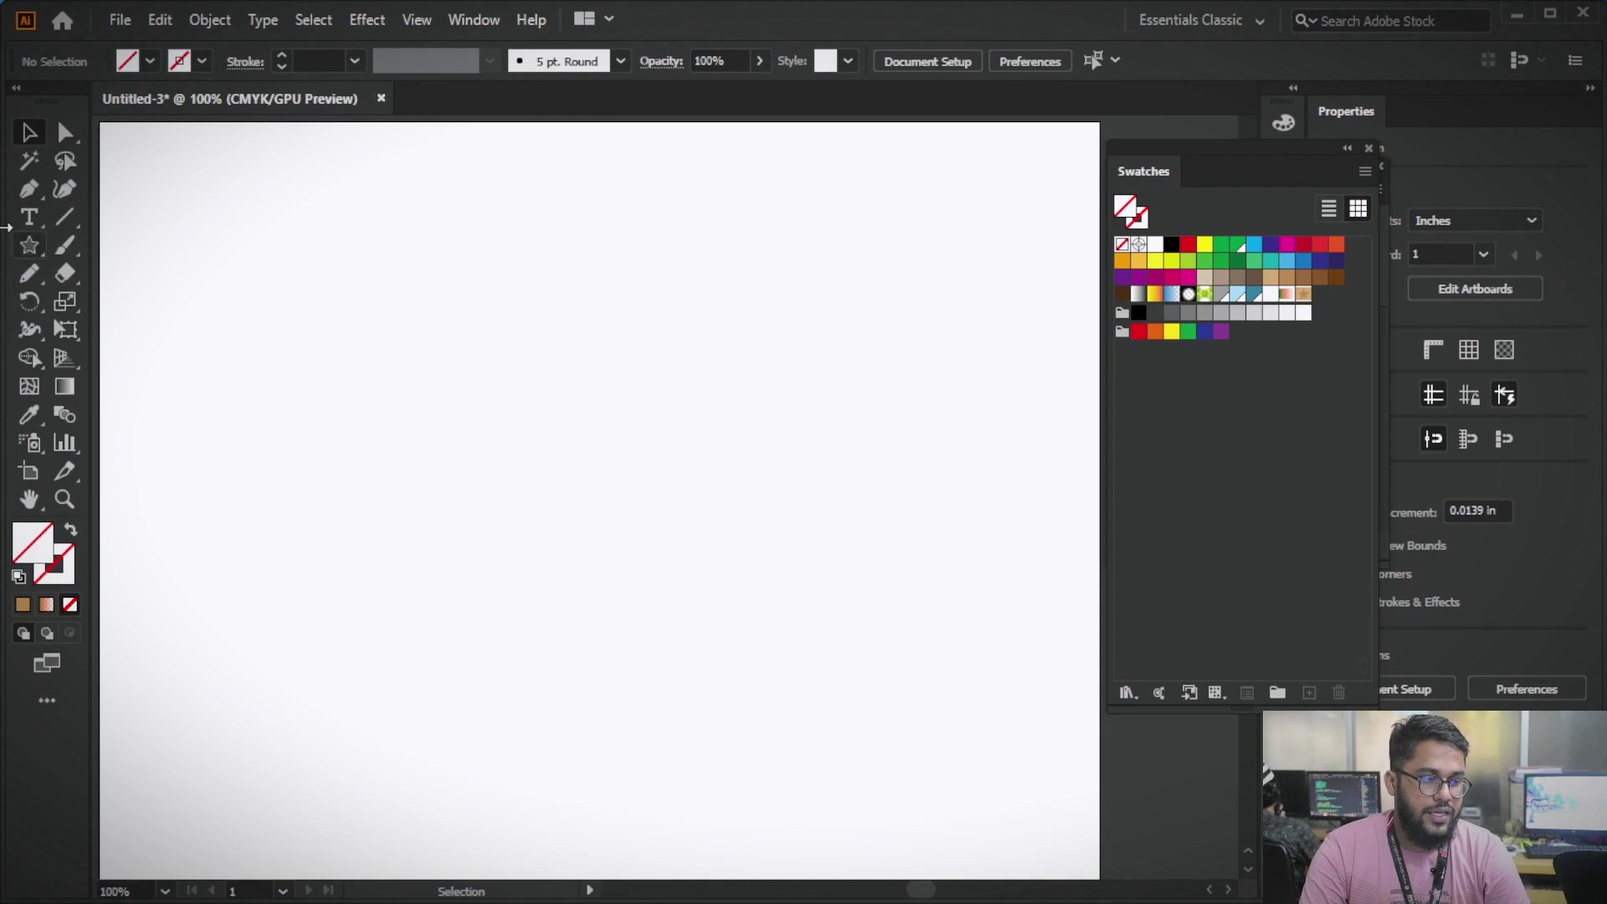
pyautogui.moveTo(26, 251); pyautogui.dragTo(101, 244)
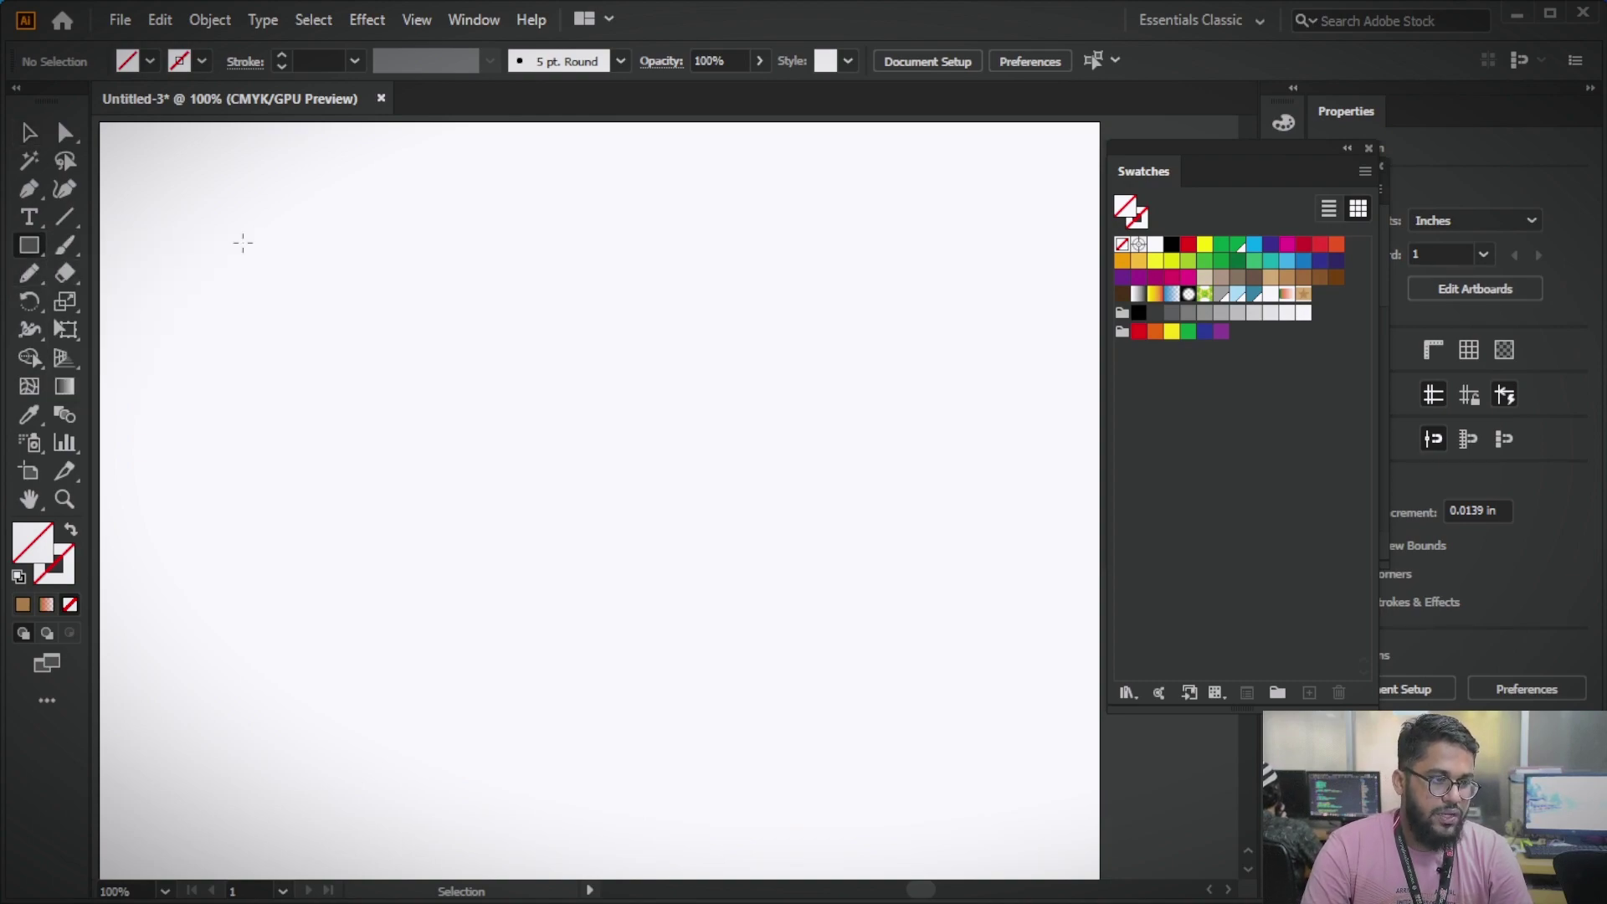
pyautogui.moveTo(245, 242)
pyautogui.mouseDown()
pyautogui.moveTo(811, 709)
pyautogui.moveTo(867, 783)
pyautogui.mouseUp()
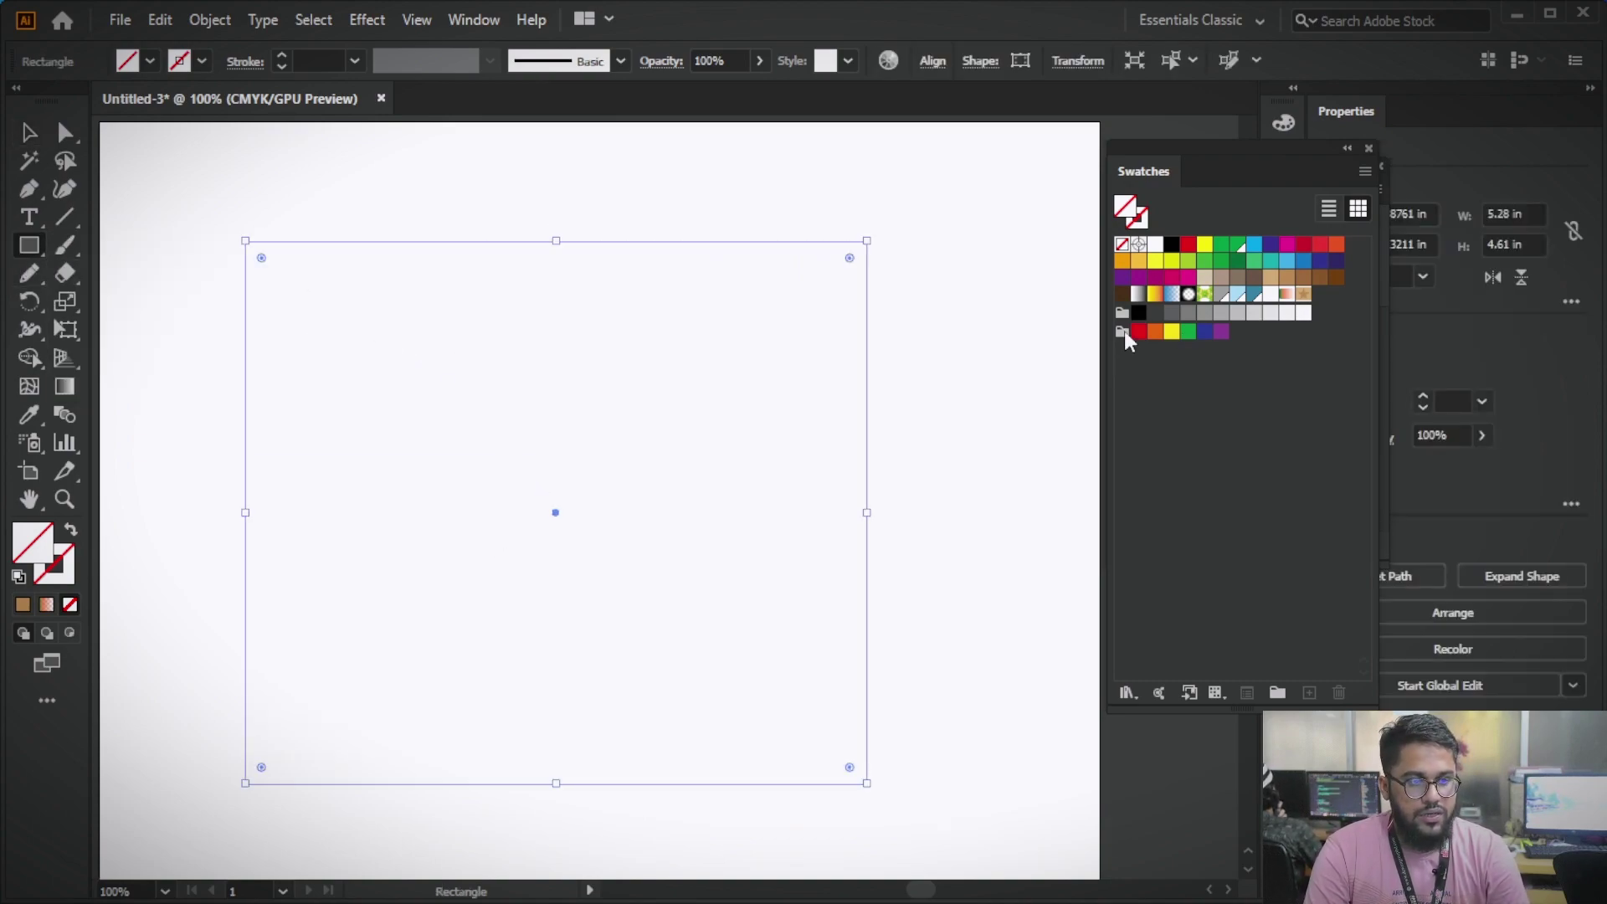
# - Fill the large rectangle with the new star pattern, then delete it
pyautogui.click(1303, 296)
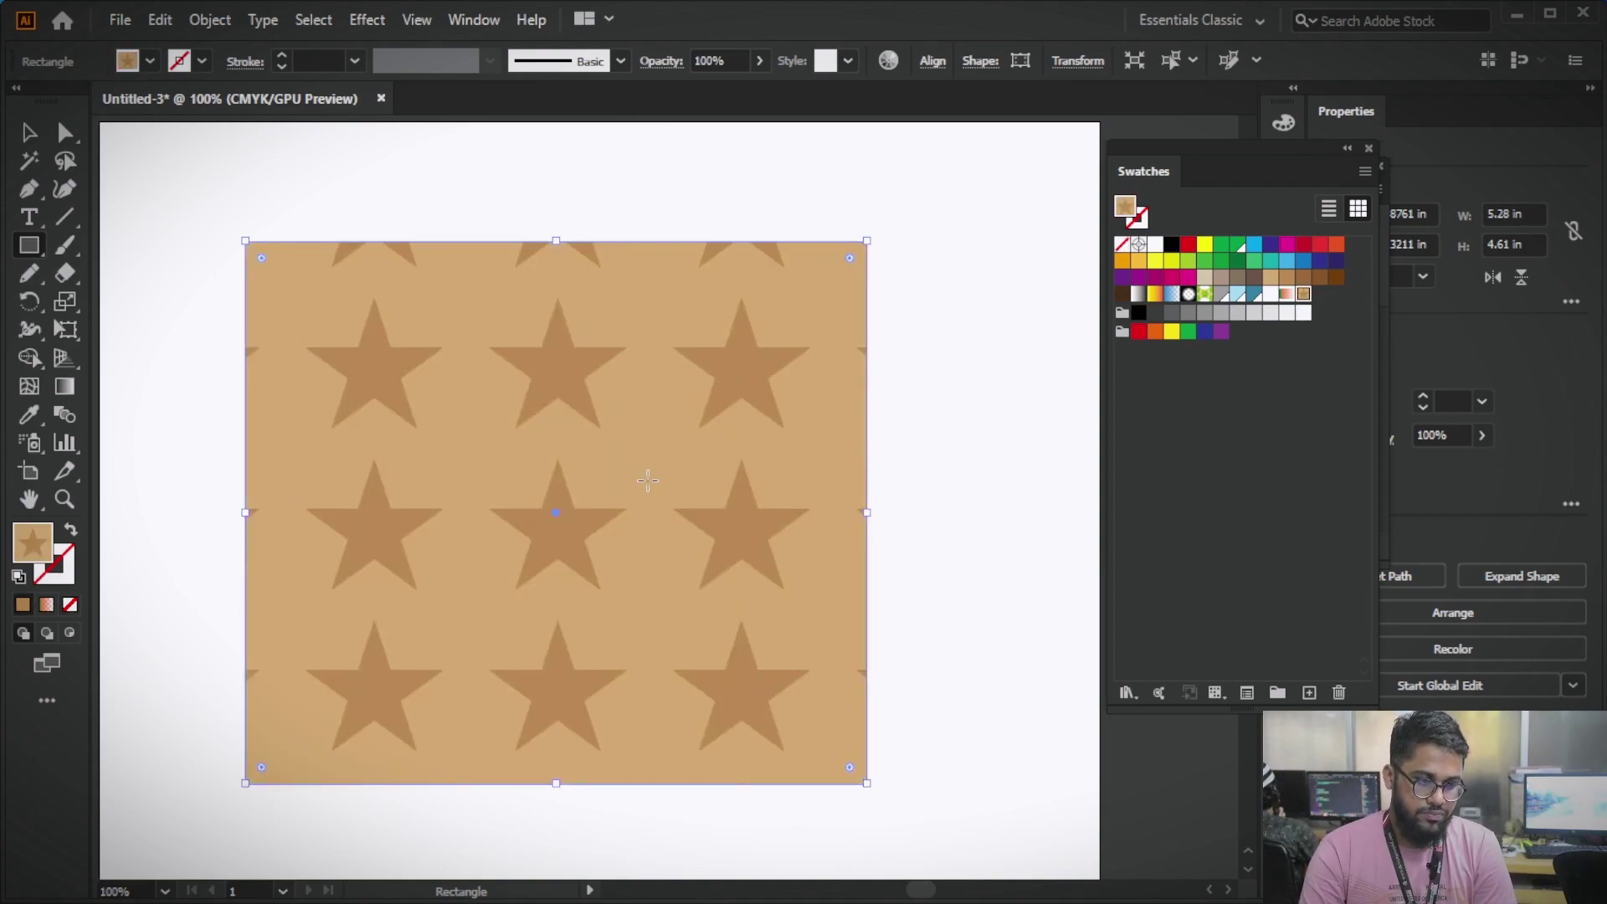
pyautogui.click(27, 136)
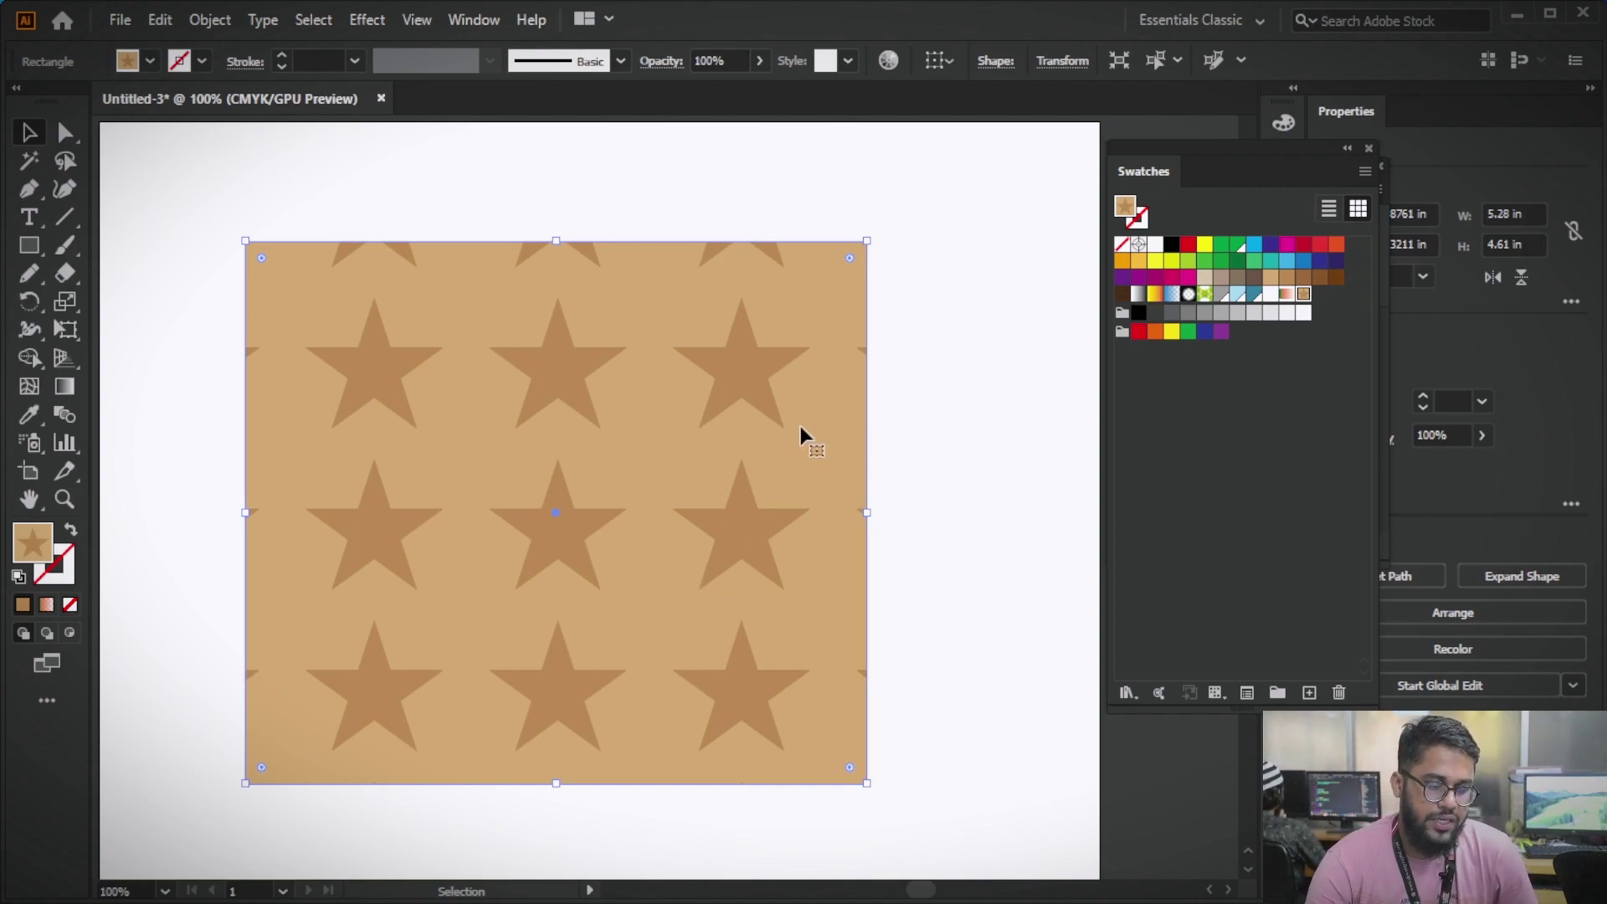
pyautogui.press('Delete')
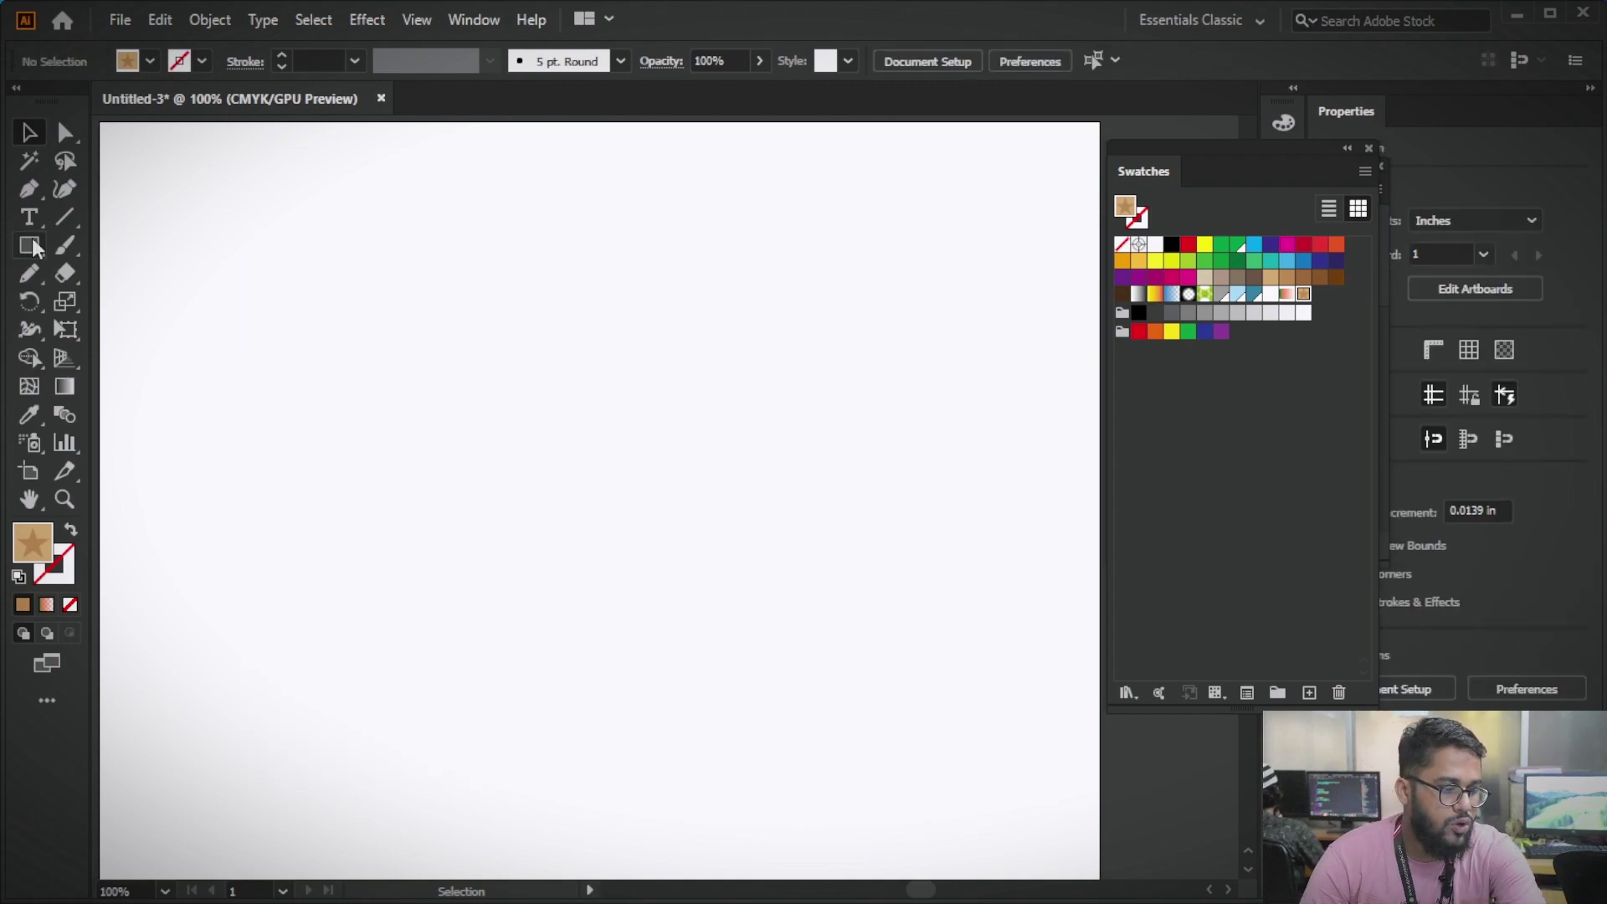
pyautogui.scroll(-2, 161, 366)
pyautogui.press('m')
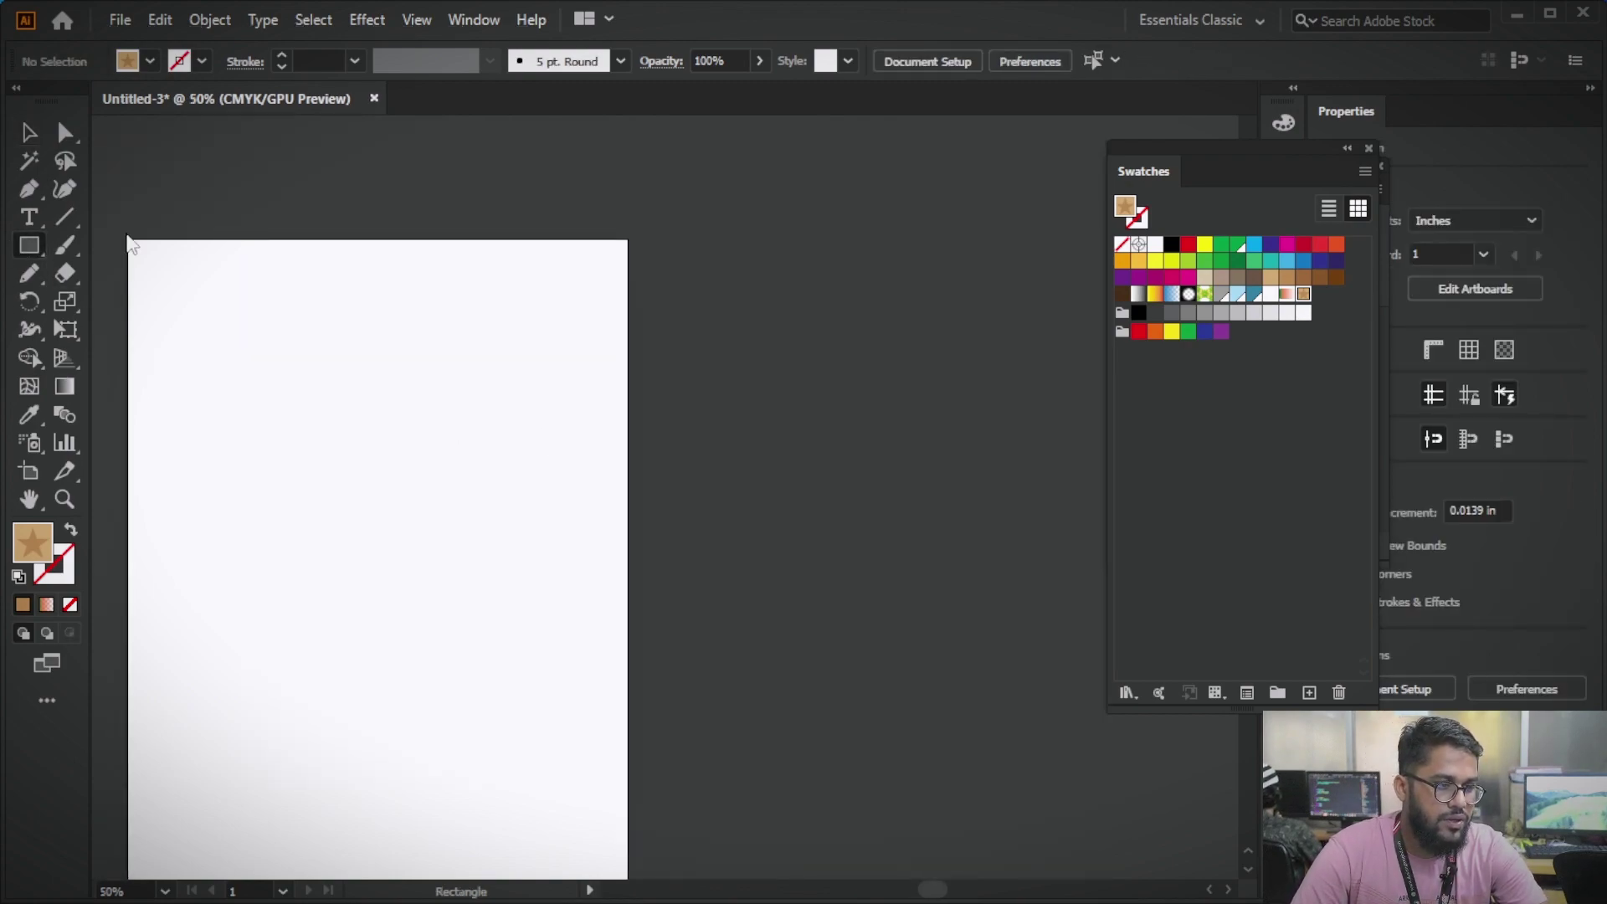
pyautogui.moveTo(128, 243); pyautogui.dragTo(634, 812)
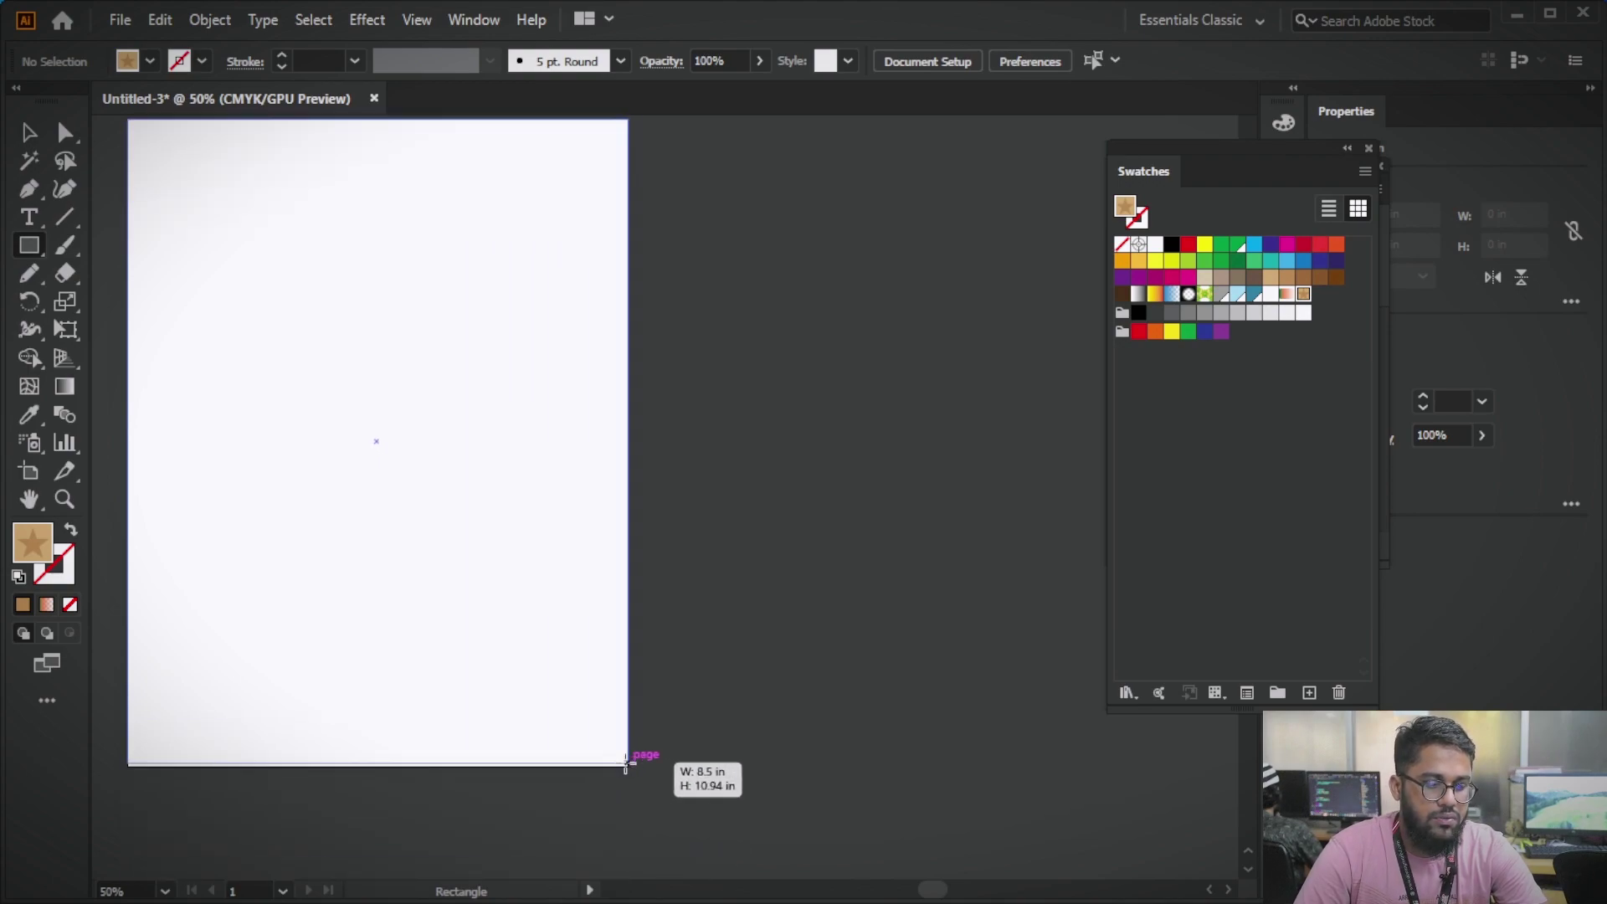
pyautogui.moveTo(634, 812); pyautogui.dragTo(628, 763)
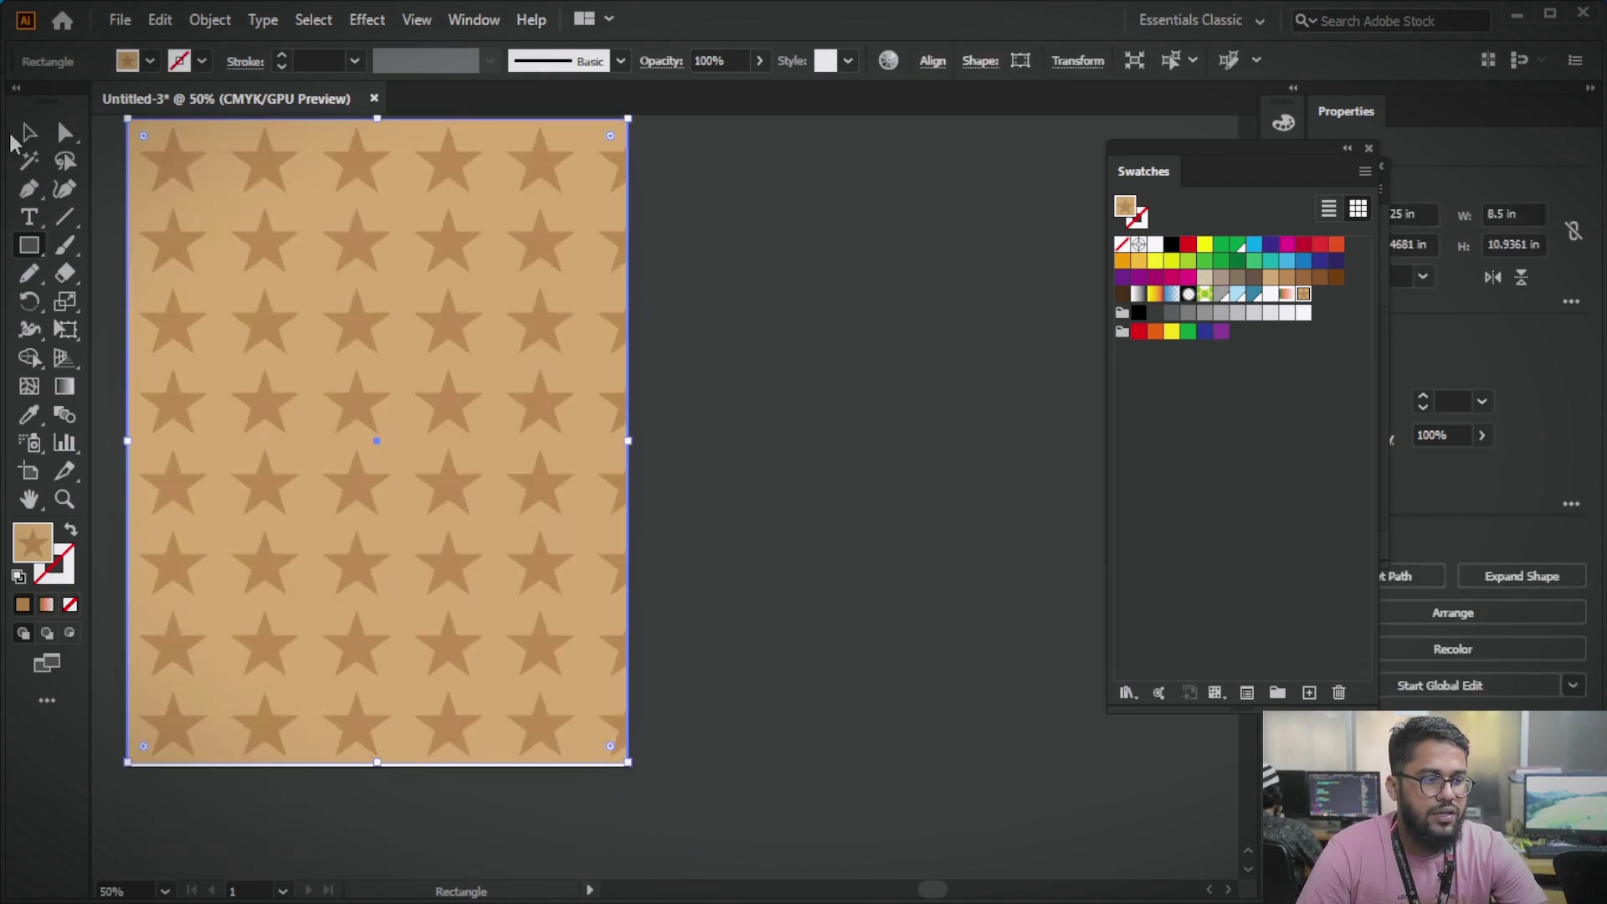
pyautogui.press('Delete')
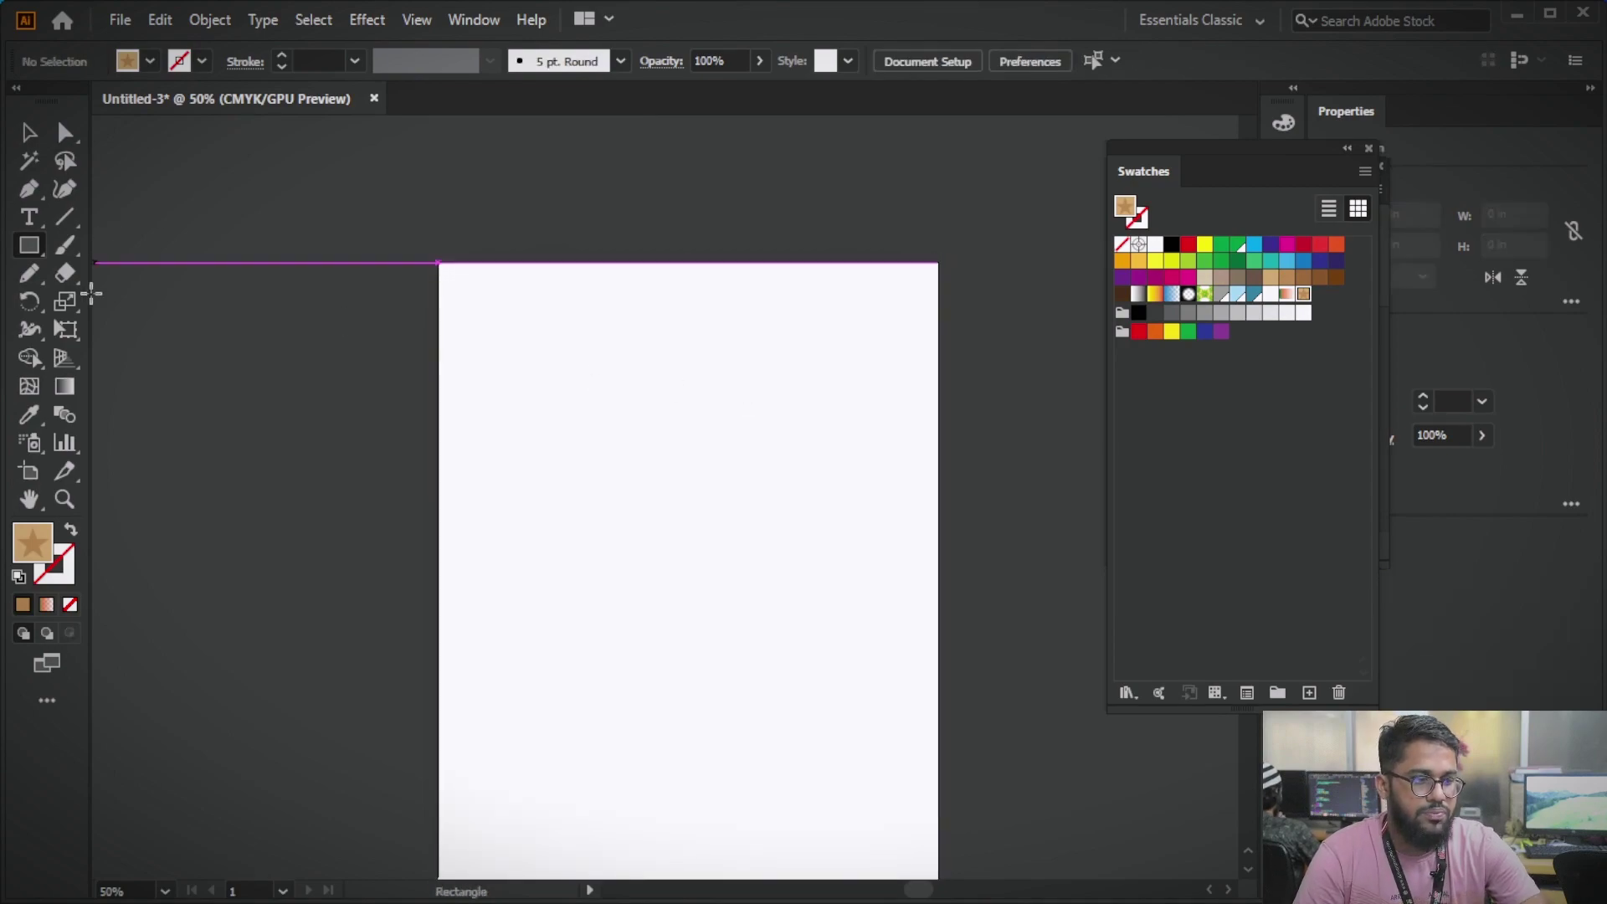
pyautogui.click(43, 605)
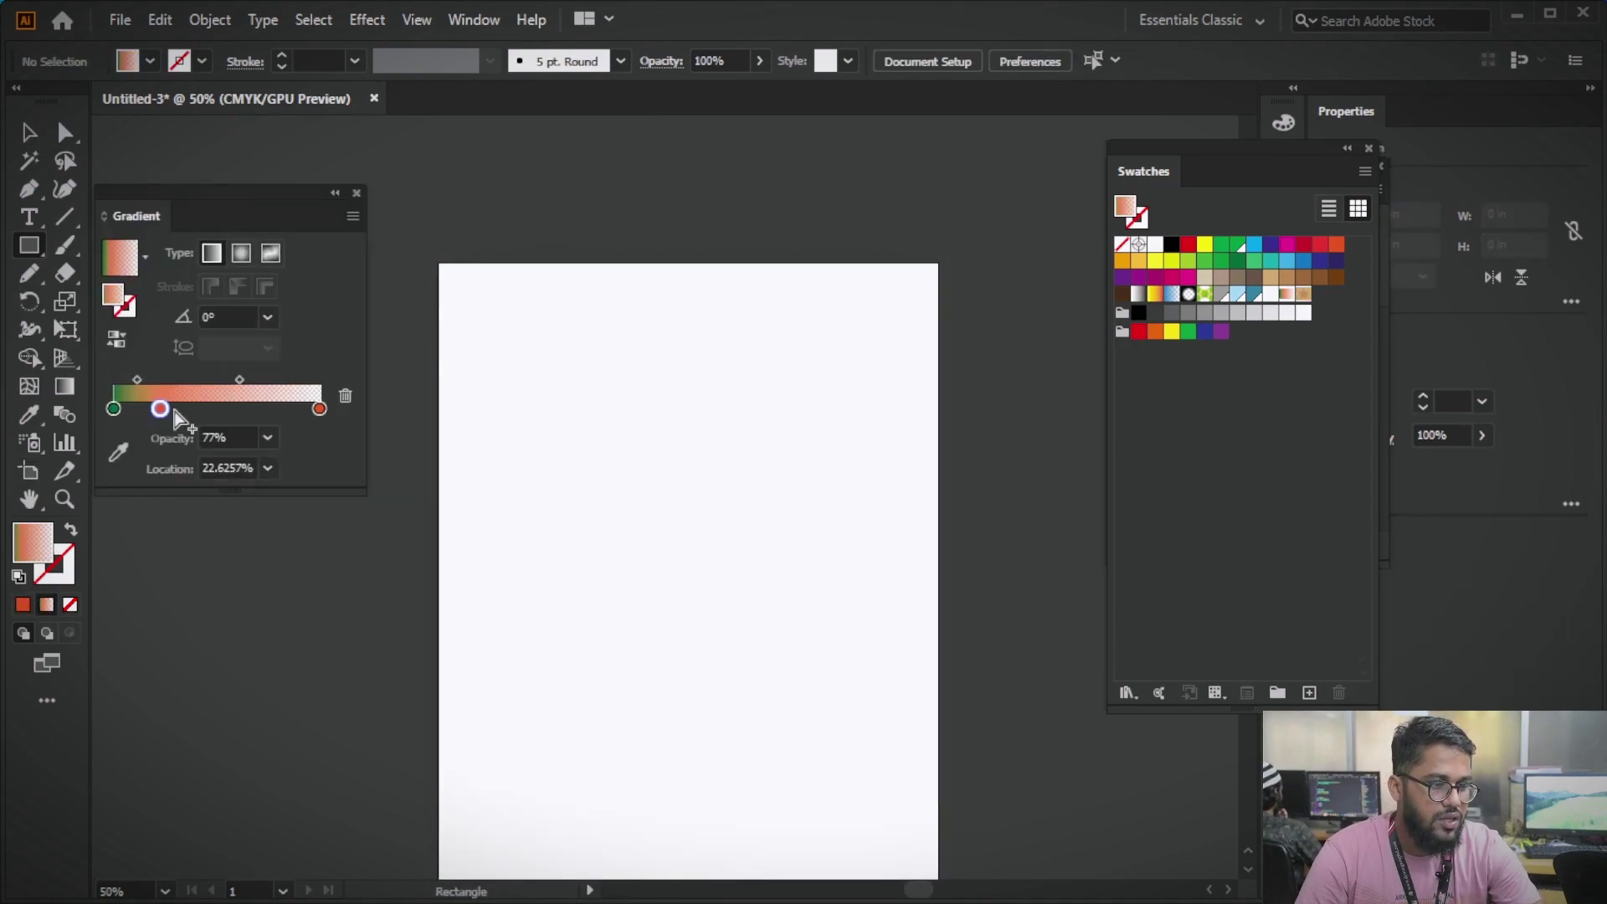
pyautogui.click(70, 605)
pyautogui.click(215, 502)
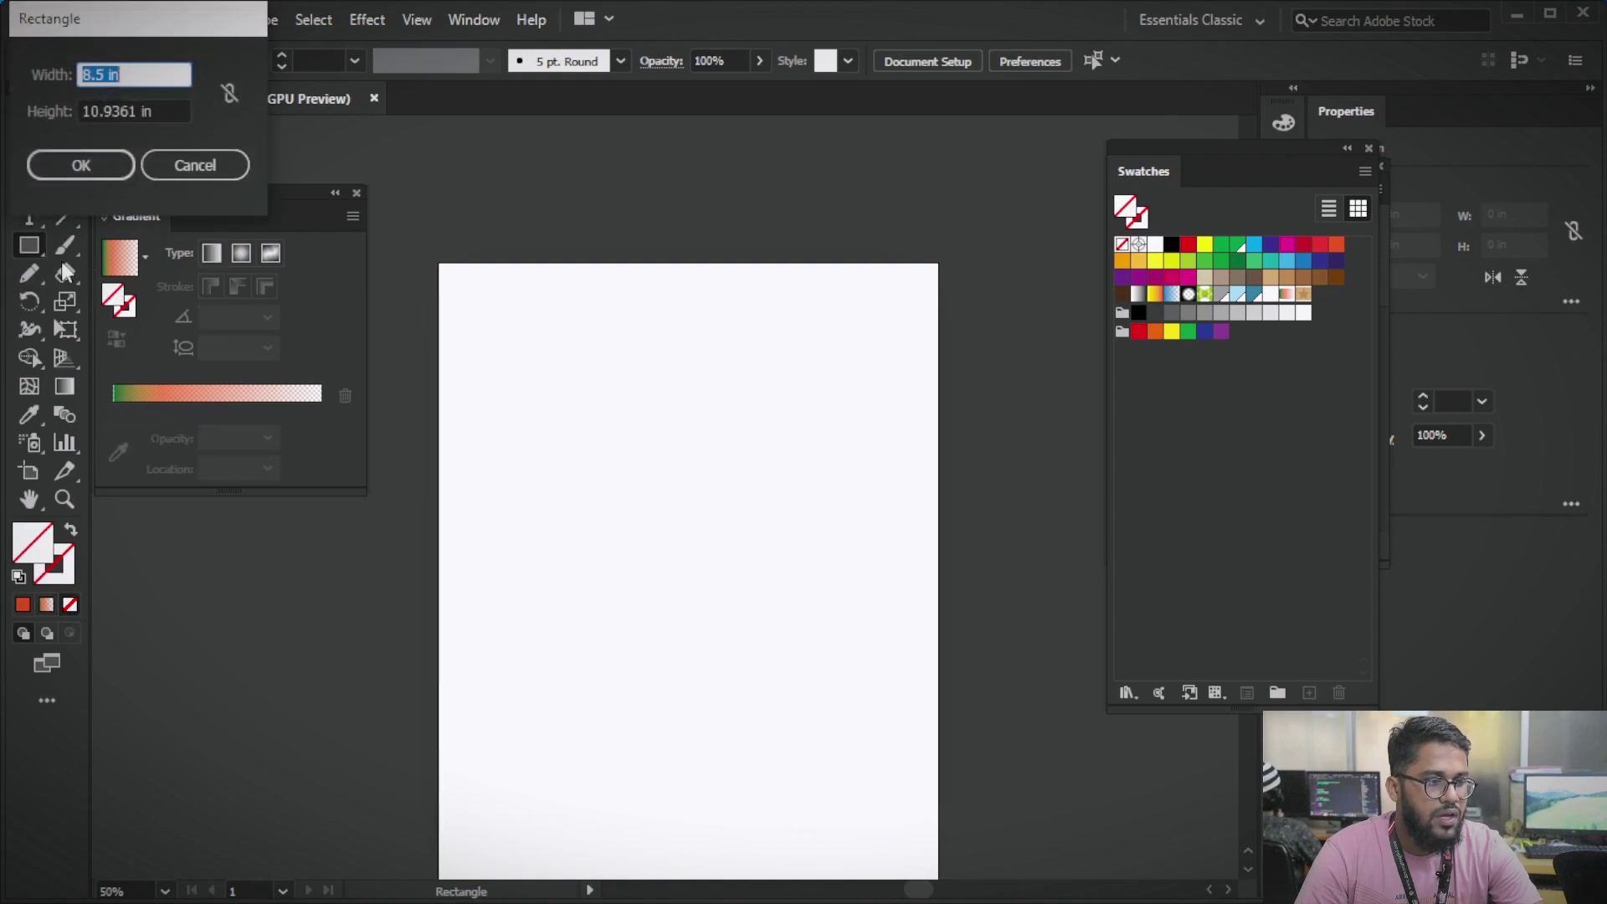
pyautogui.click(169, 164)
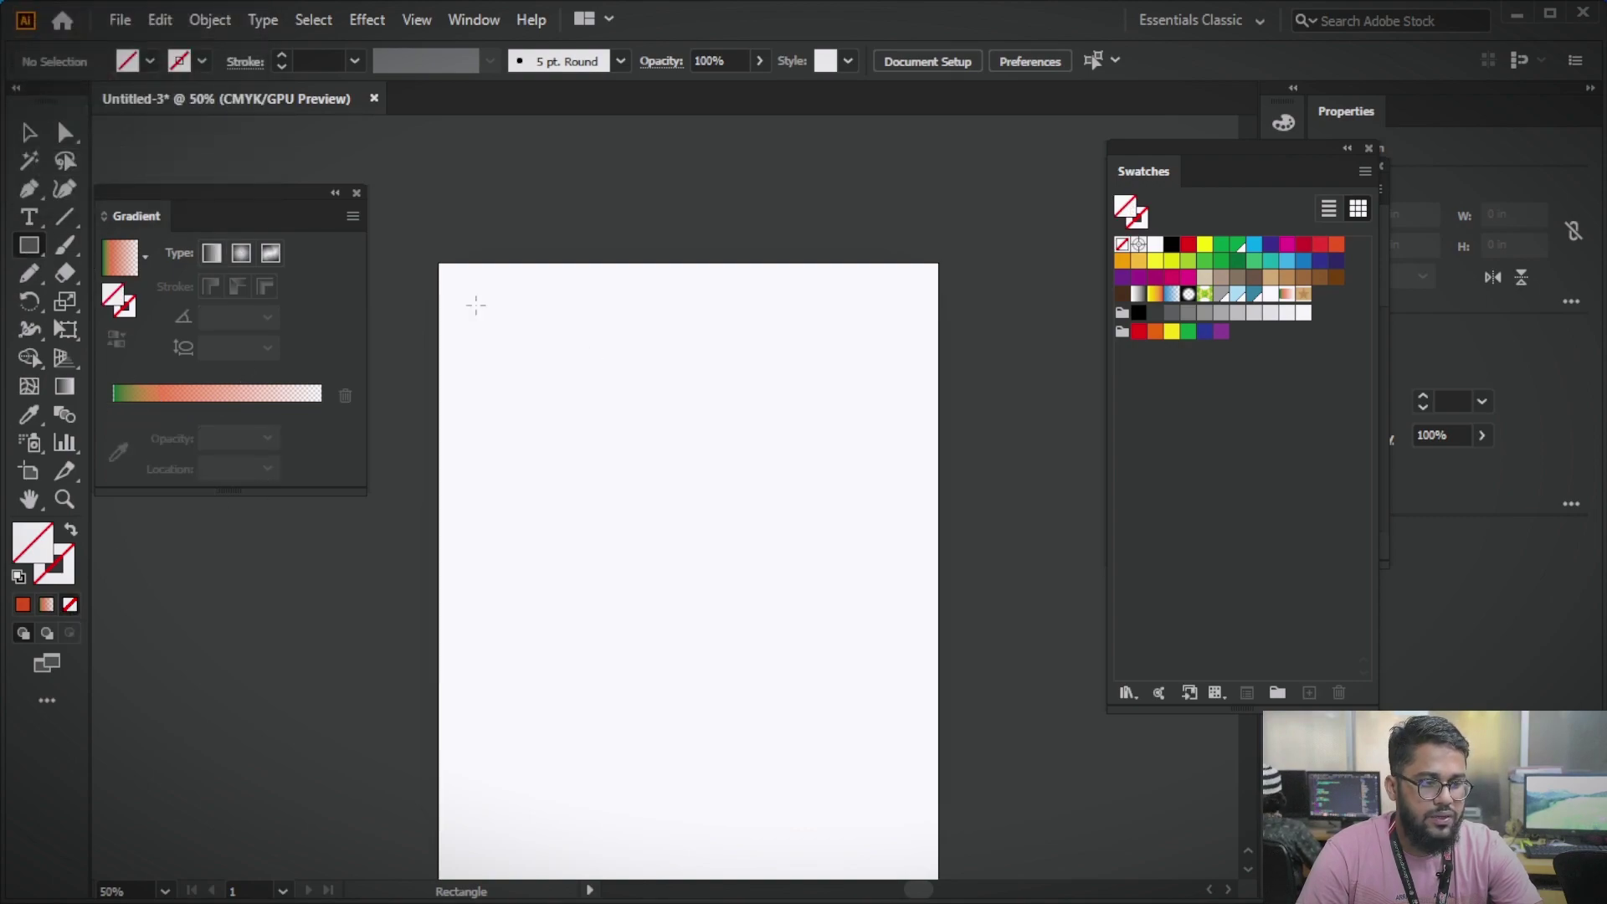
pyautogui.moveTo(439, 278); pyautogui.dragTo(1069, 803)
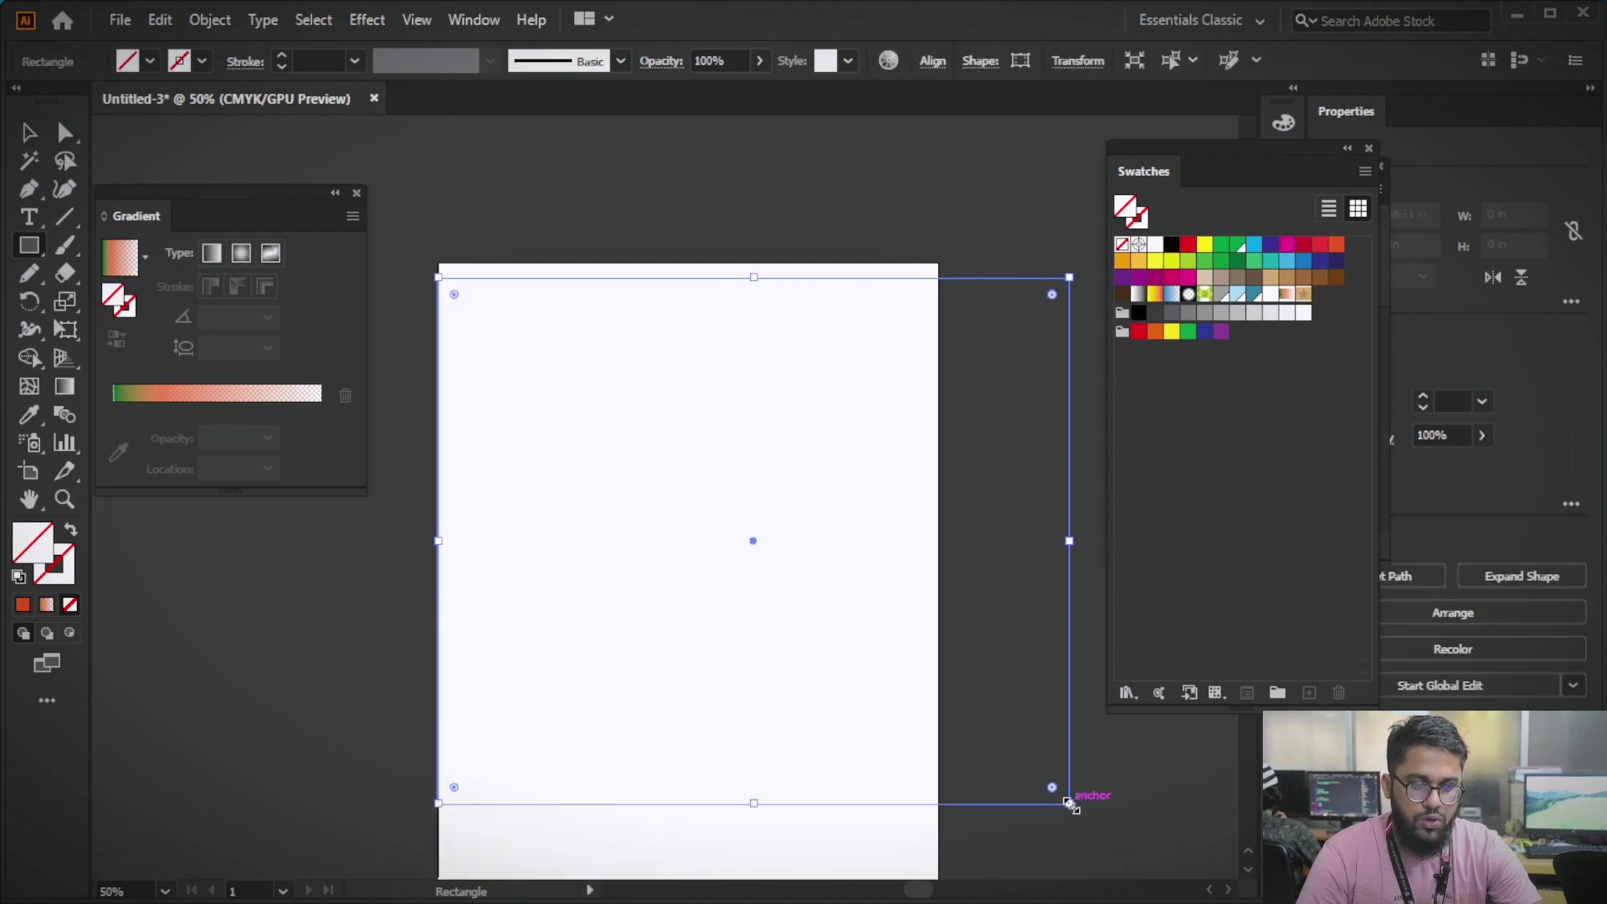
pyautogui.click(1302, 294)
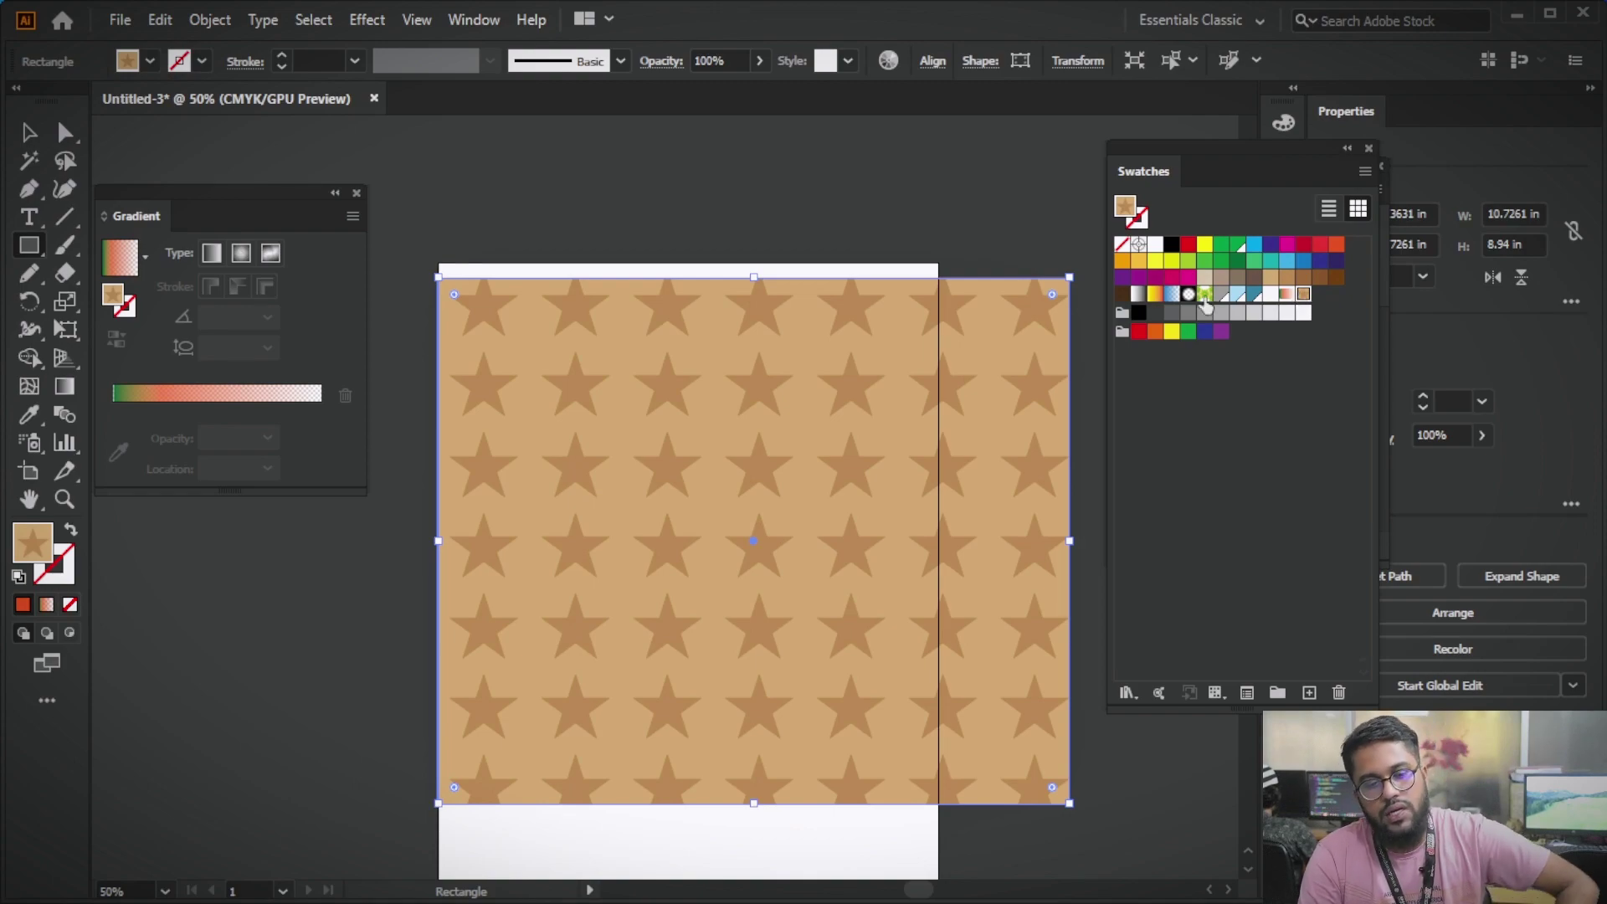
pyautogui.click(29, 133)
pyautogui.moveTo(781, 394); pyautogui.dragTo(700, 390)
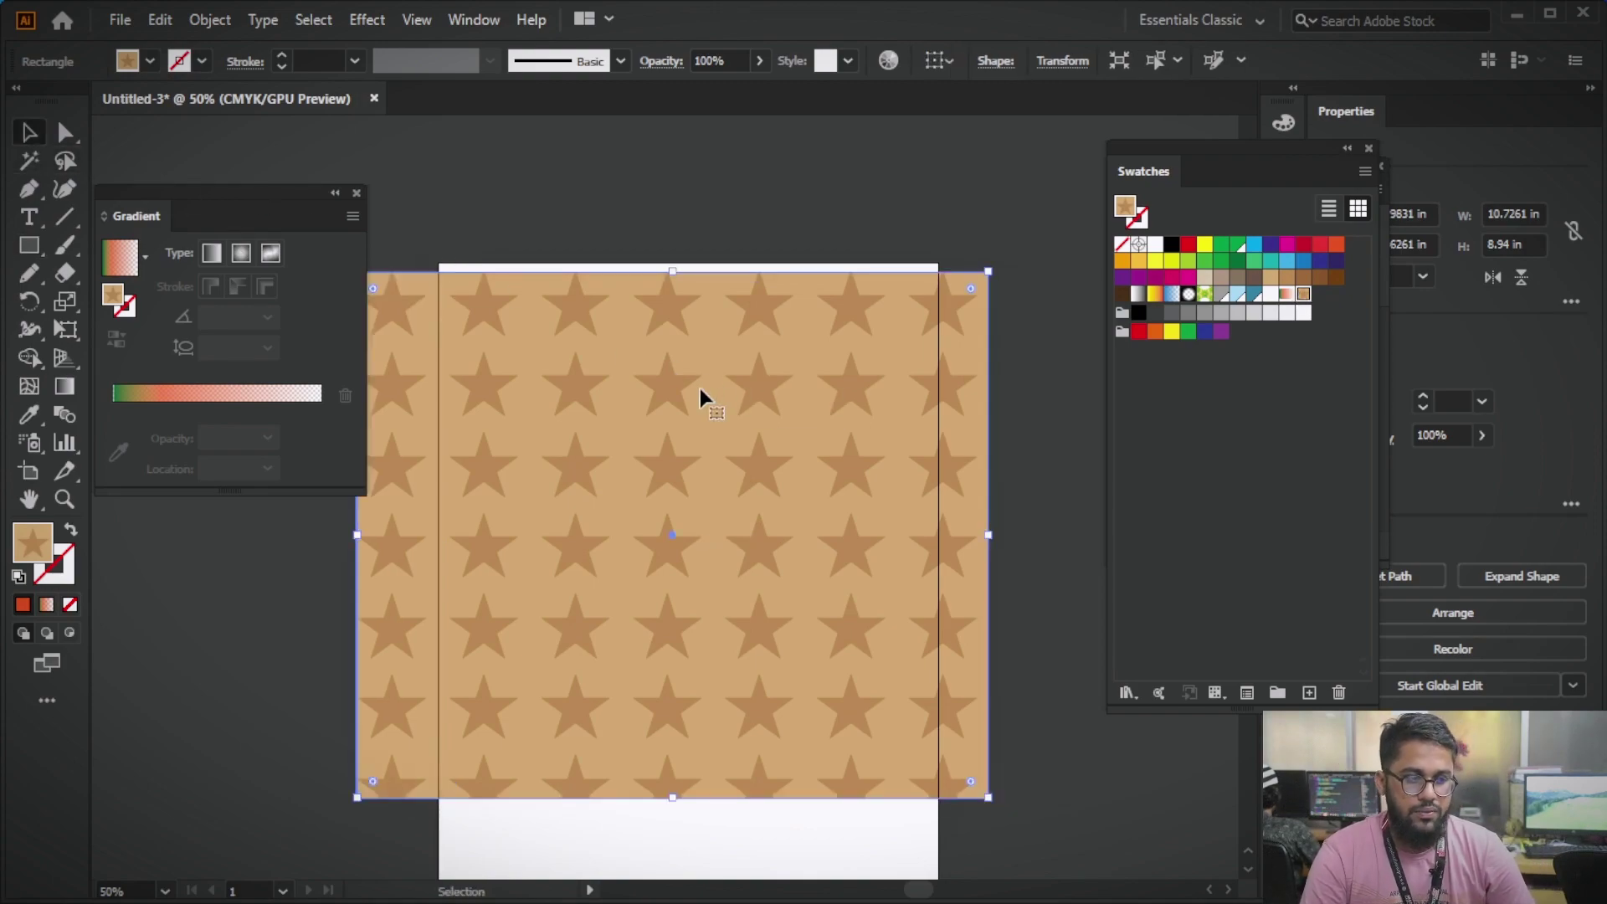
pyautogui.press('Delete')
pyautogui.moveTo(295, 214)
pyautogui.mouseDown()
pyautogui.moveTo(818, 211)
pyautogui.moveTo(1128, 168)
pyautogui.mouseUp()
# - Draw a circle in the artboard's upper left and fill it magenta
pyautogui.click(1115, 148)
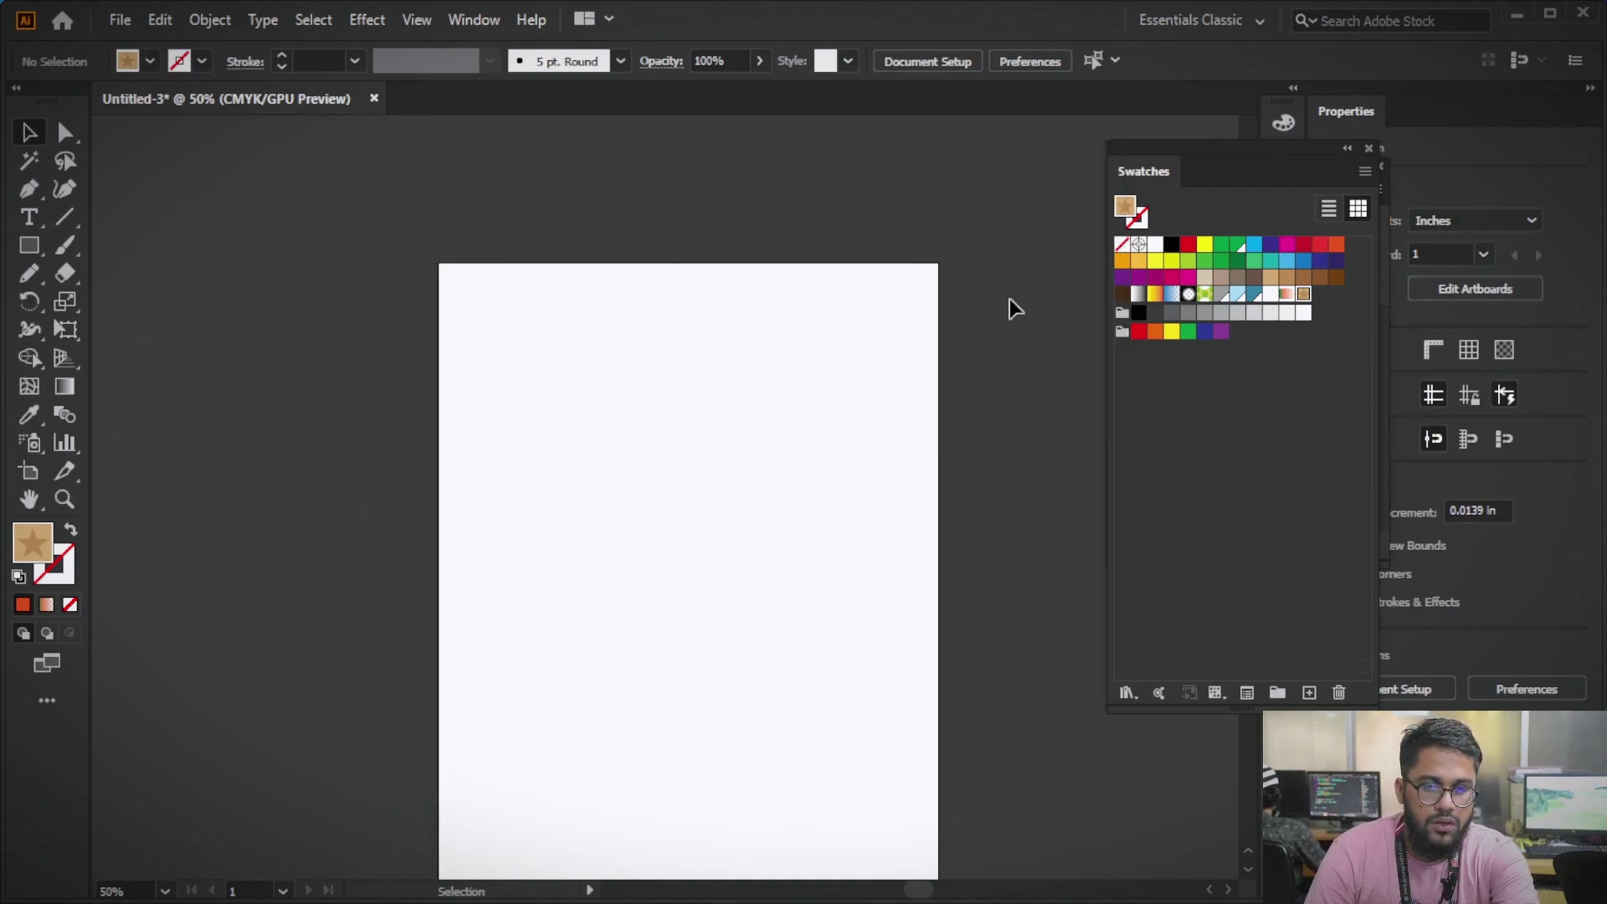
pyautogui.moveTo(852, 400); pyautogui.dragTo(742, 344)
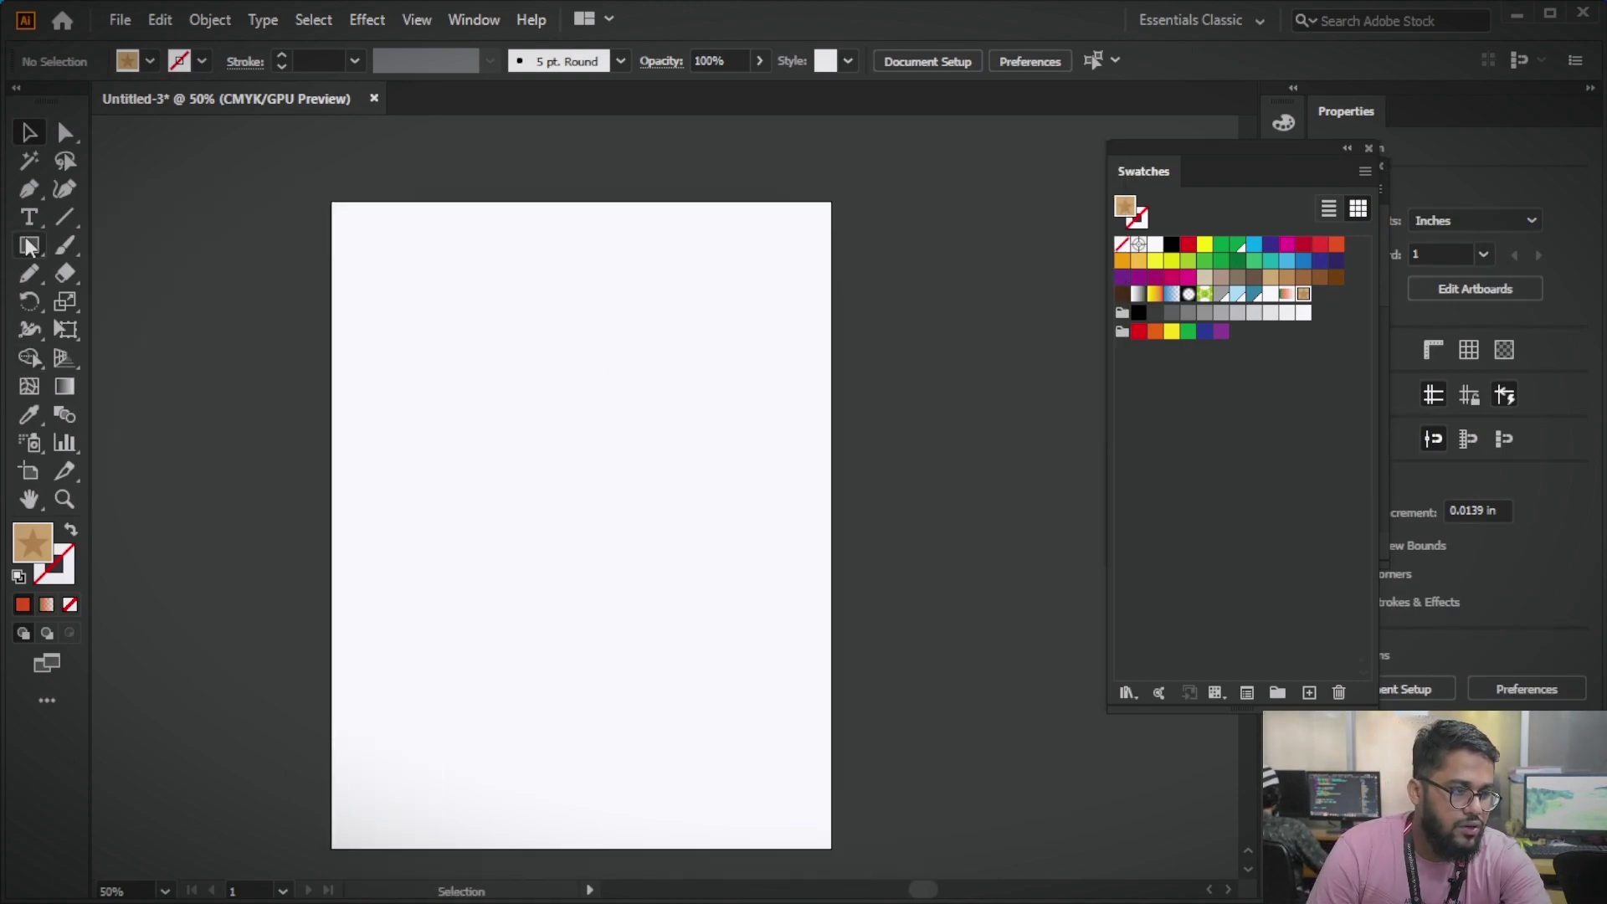
pyautogui.moveTo(26, 249); pyautogui.dragTo(117, 301)
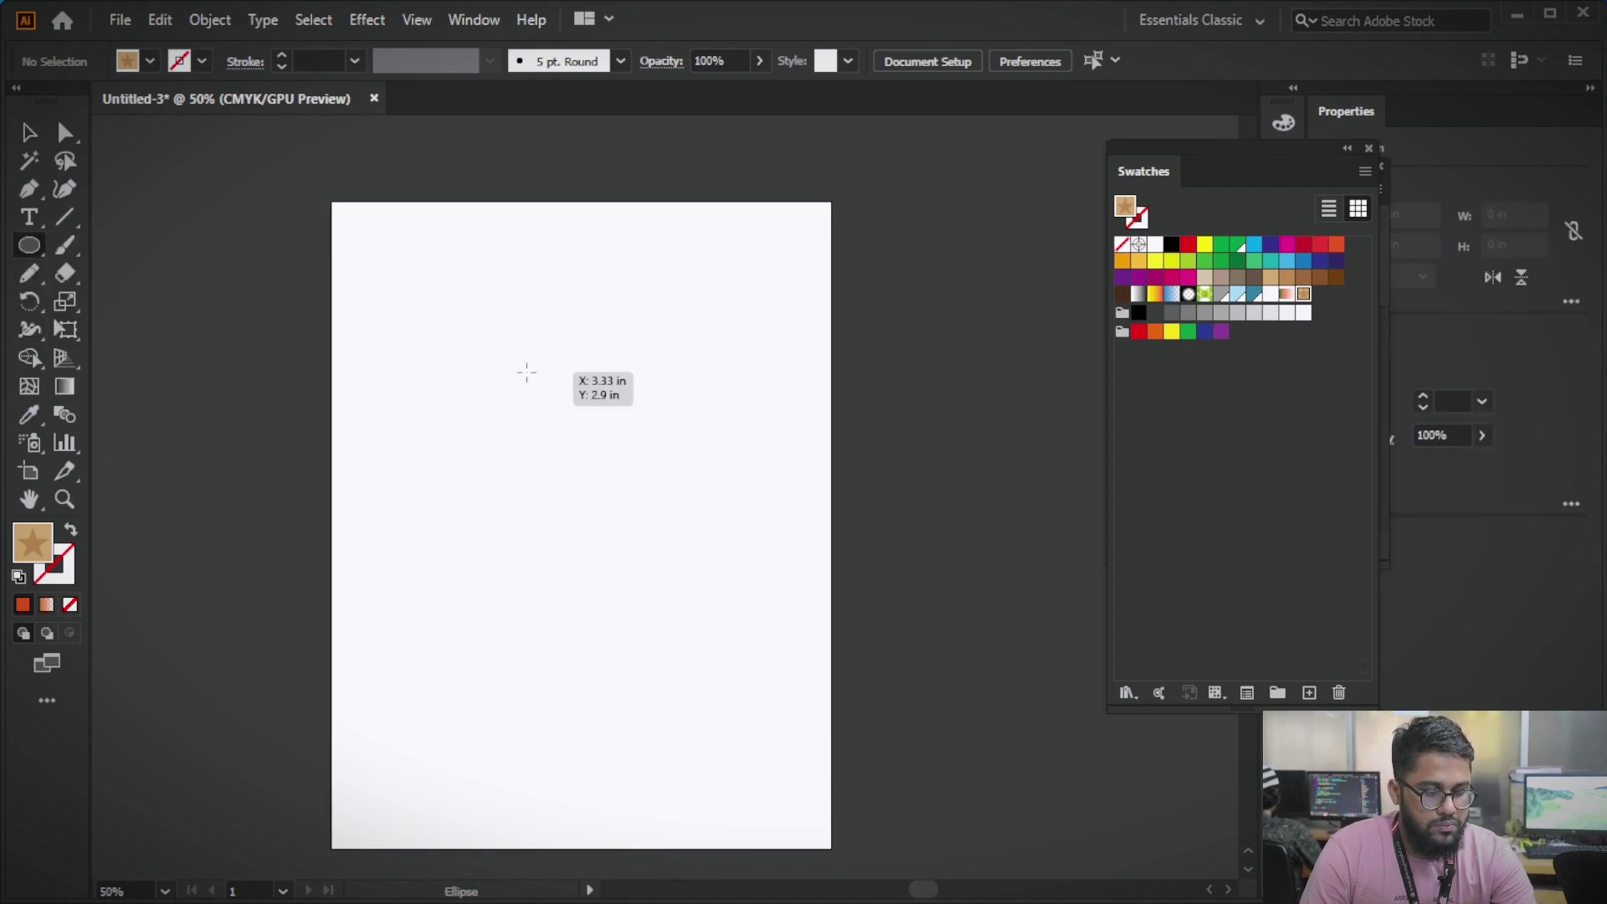
pyautogui.moveTo(527, 372); pyautogui.dragTo(617, 461)
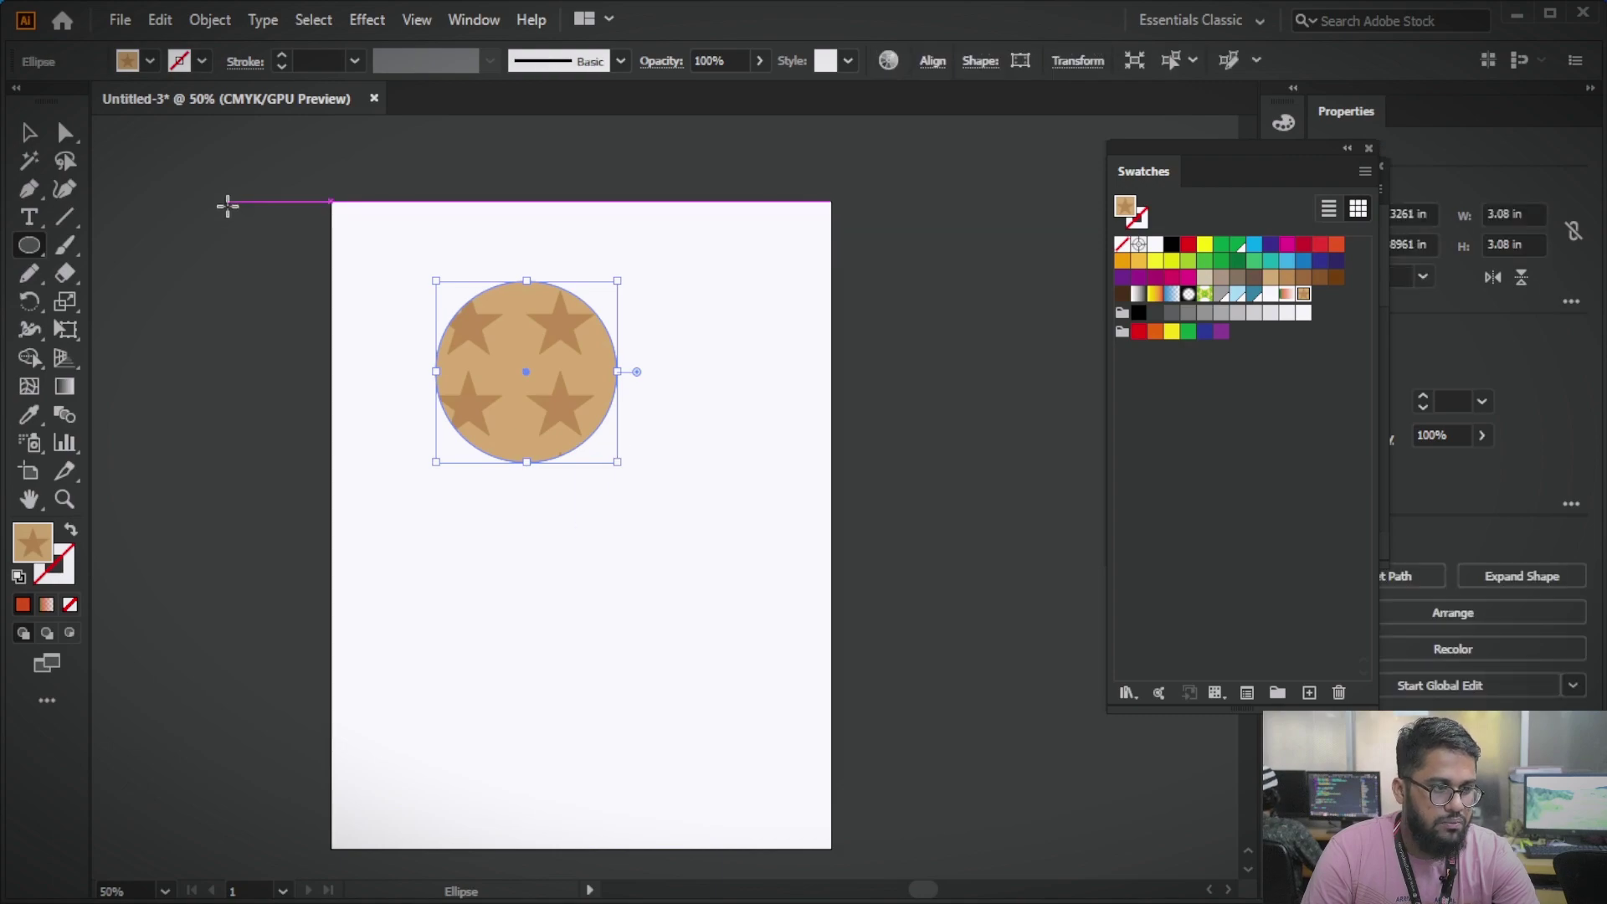
pyautogui.click(149, 61)
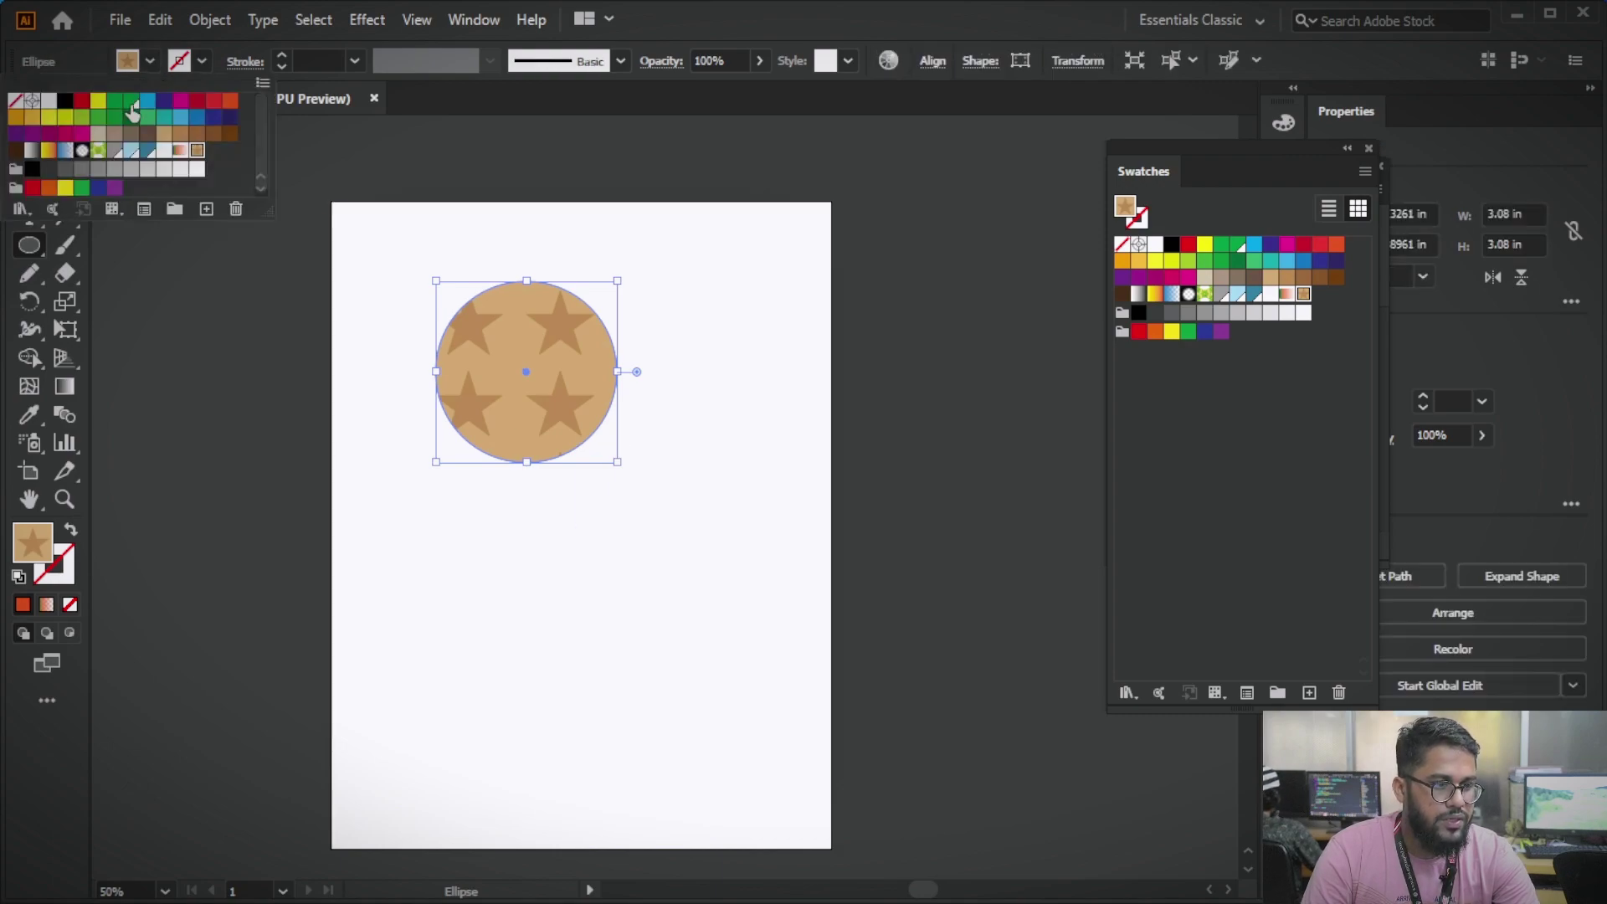
pyautogui.click(81, 133)
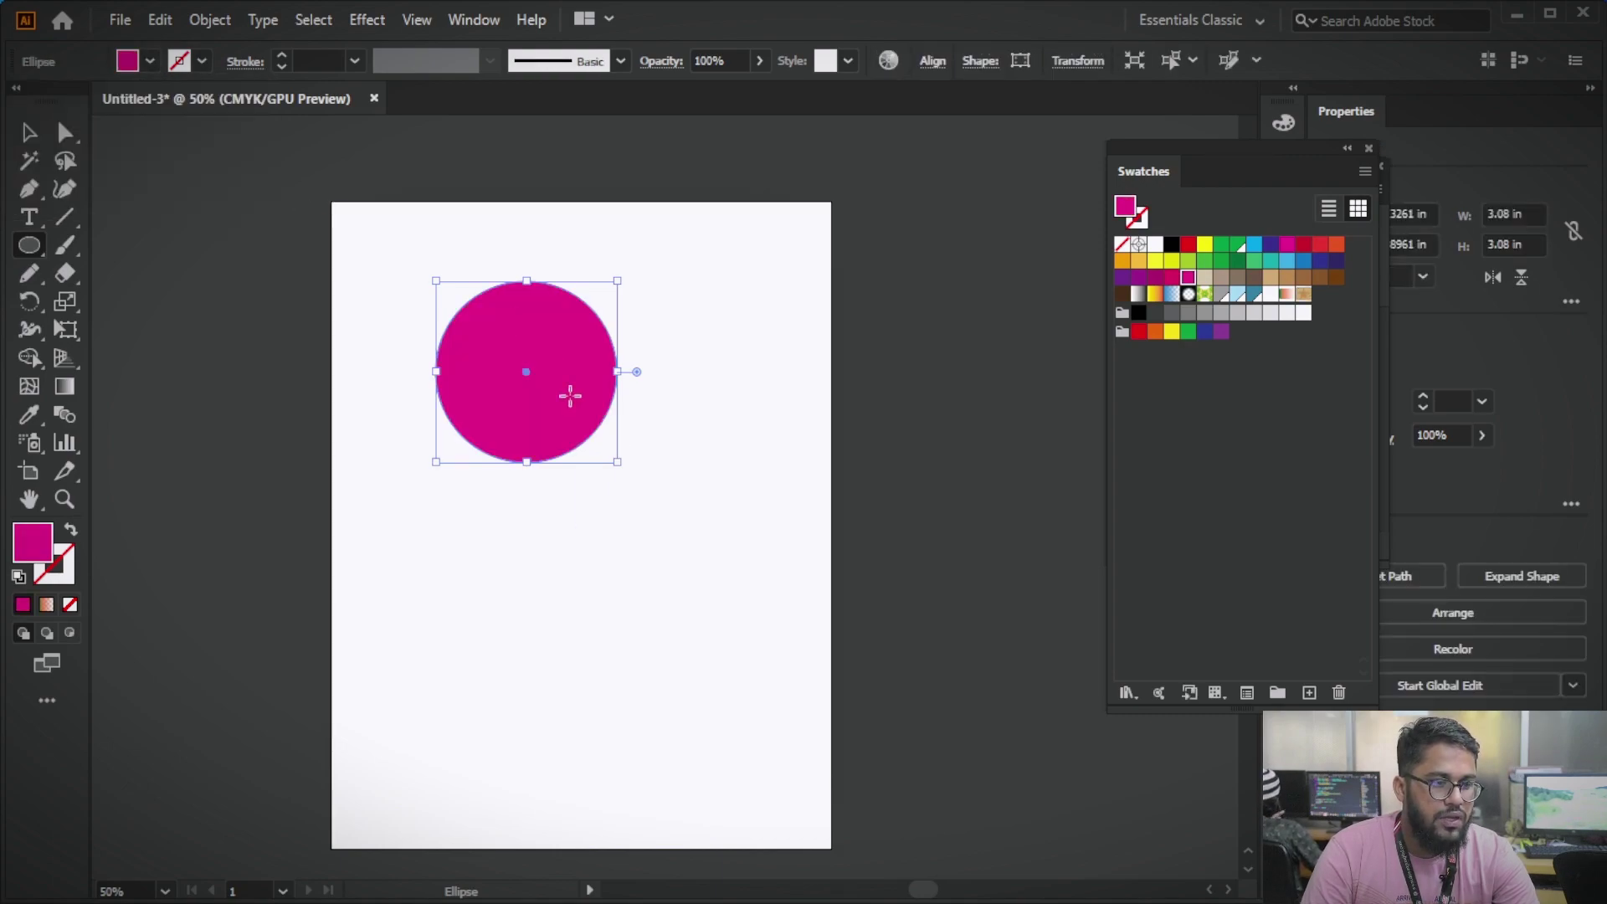
# - Make resized copies of the magenta circle, one overlapping the big circle's lower left
pyautogui.click(29, 136)
pyautogui.click(424, 328)
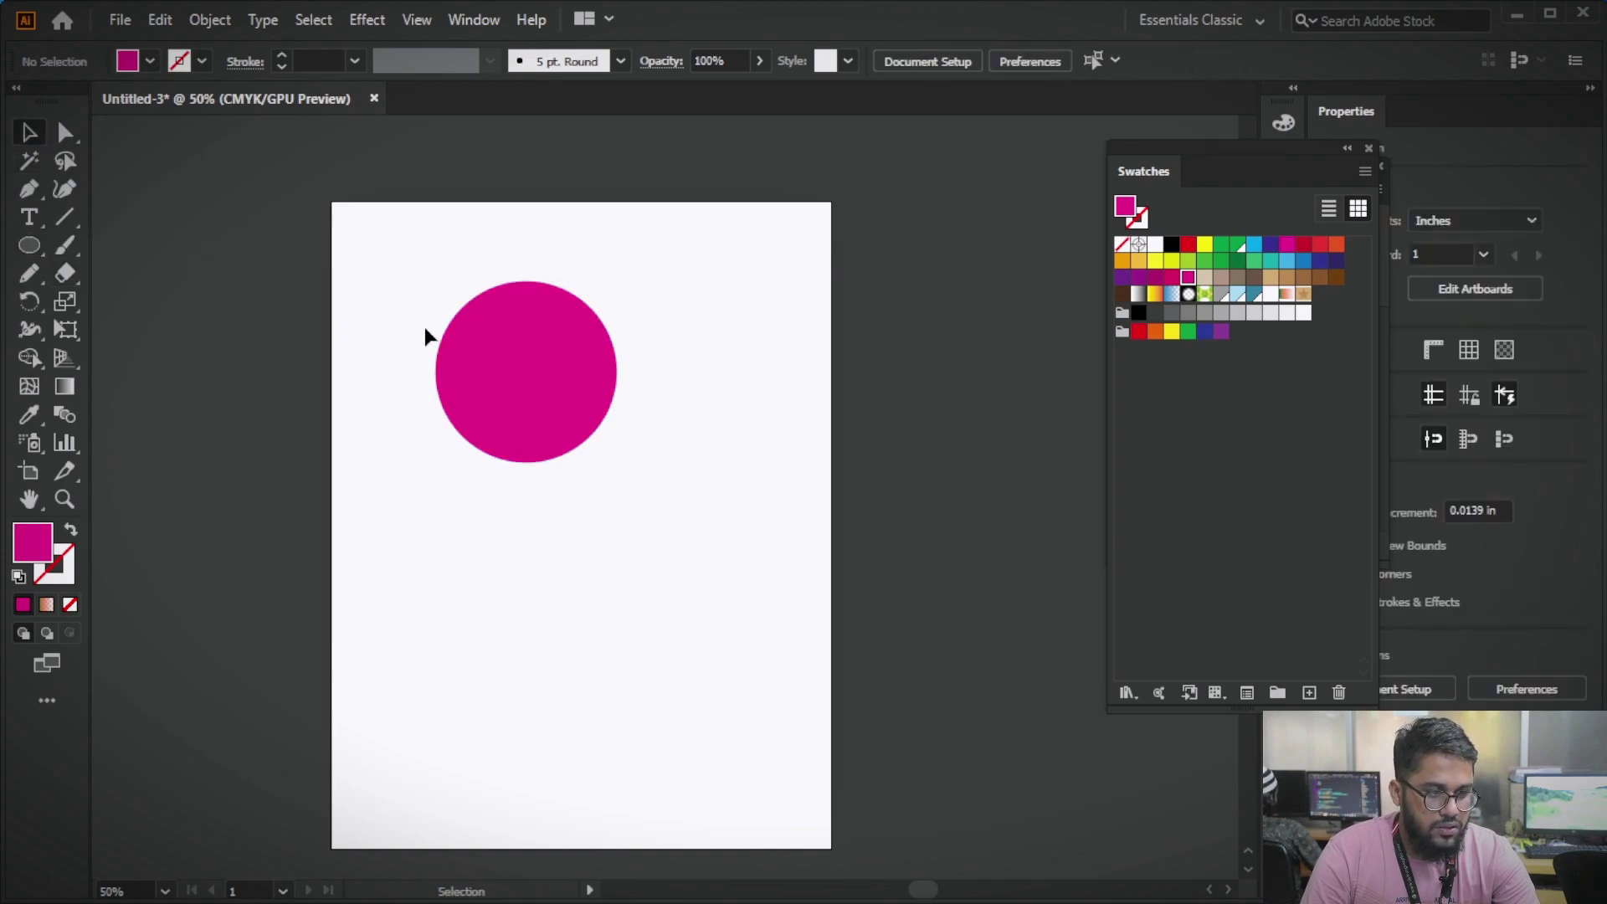
pyautogui.moveTo(527, 362); pyautogui.dragTo(670, 516)
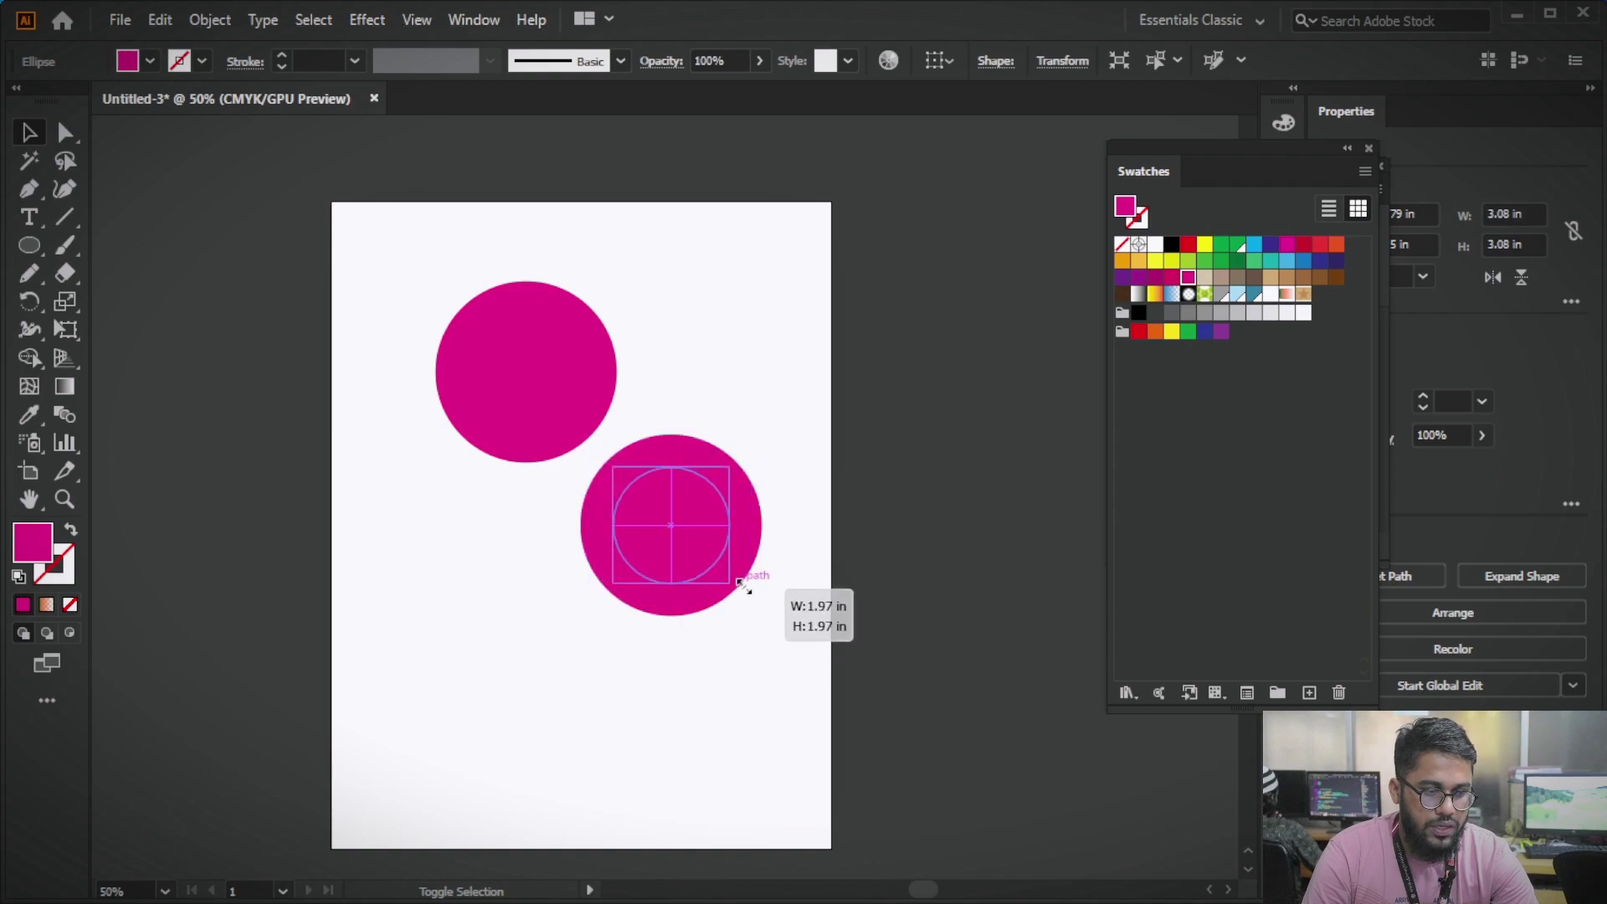
pyautogui.moveTo(765, 618)
pyautogui.mouseDown()
pyautogui.moveTo(726, 579)
pyautogui.moveTo(689, 382)
pyautogui.moveTo(742, 430)
pyautogui.moveTo(661, 551)
pyautogui.moveTo(712, 603)
pyautogui.mouseUp()
pyautogui.click(680, 497)
pyautogui.moveTo(650, 552)
pyautogui.mouseDown()
pyautogui.moveTo(597, 516)
pyautogui.moveTo(539, 436)
pyautogui.mouseUp()
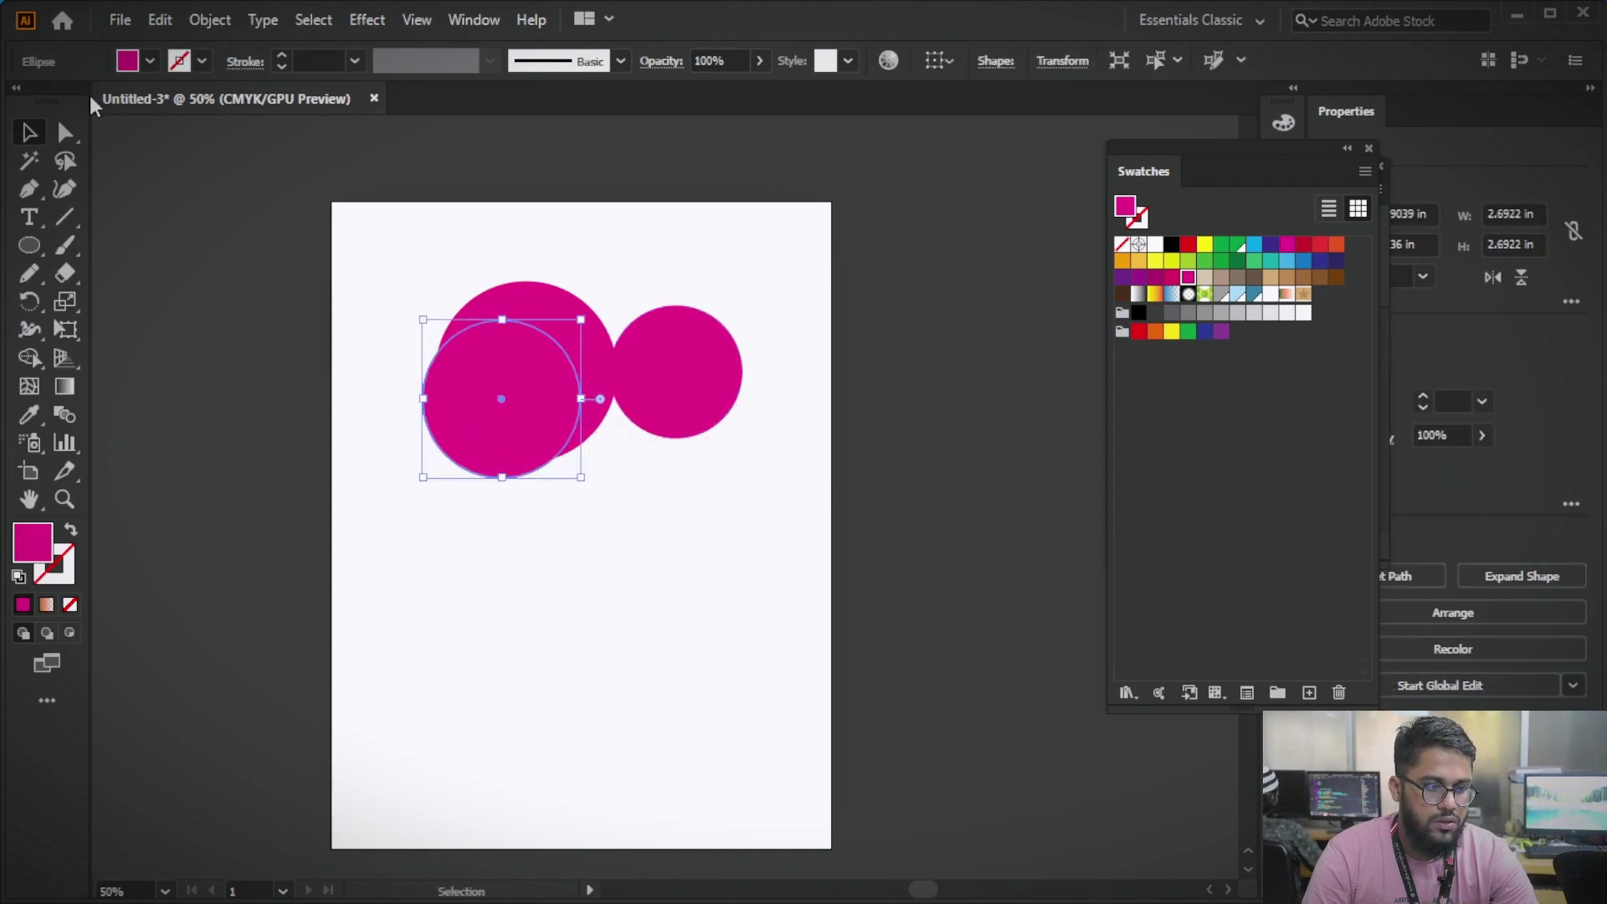
# - Colour the overlapping circle green and the right circle dark red, then select all three
pyautogui.click(138, 67)
pyautogui.click(114, 101)
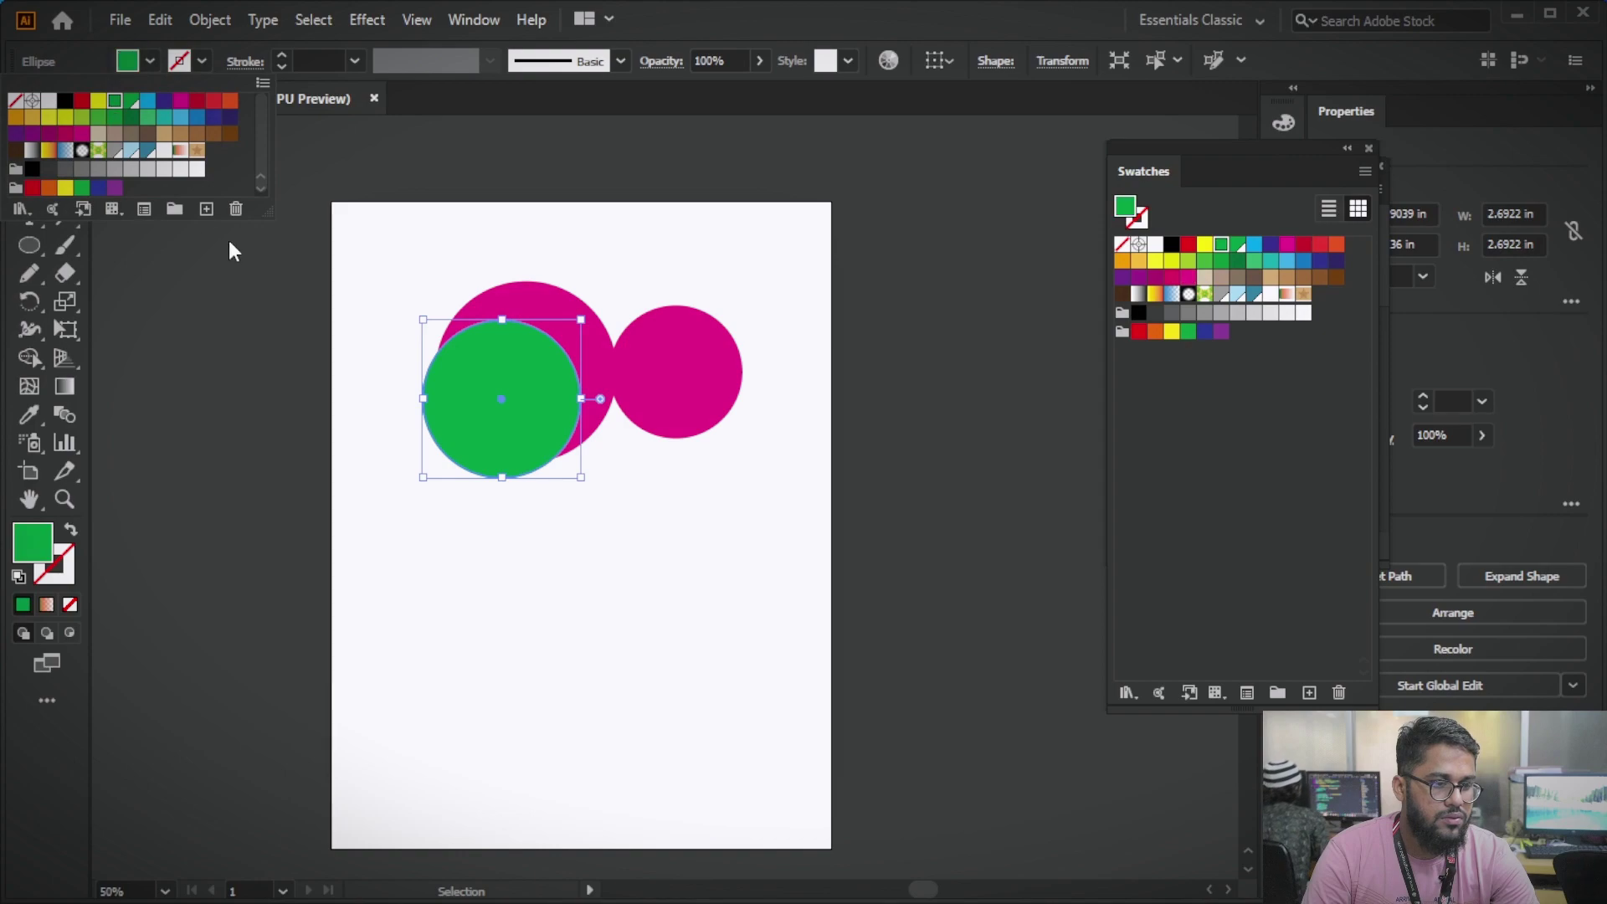
pyautogui.click(373, 332)
pyautogui.click(674, 350)
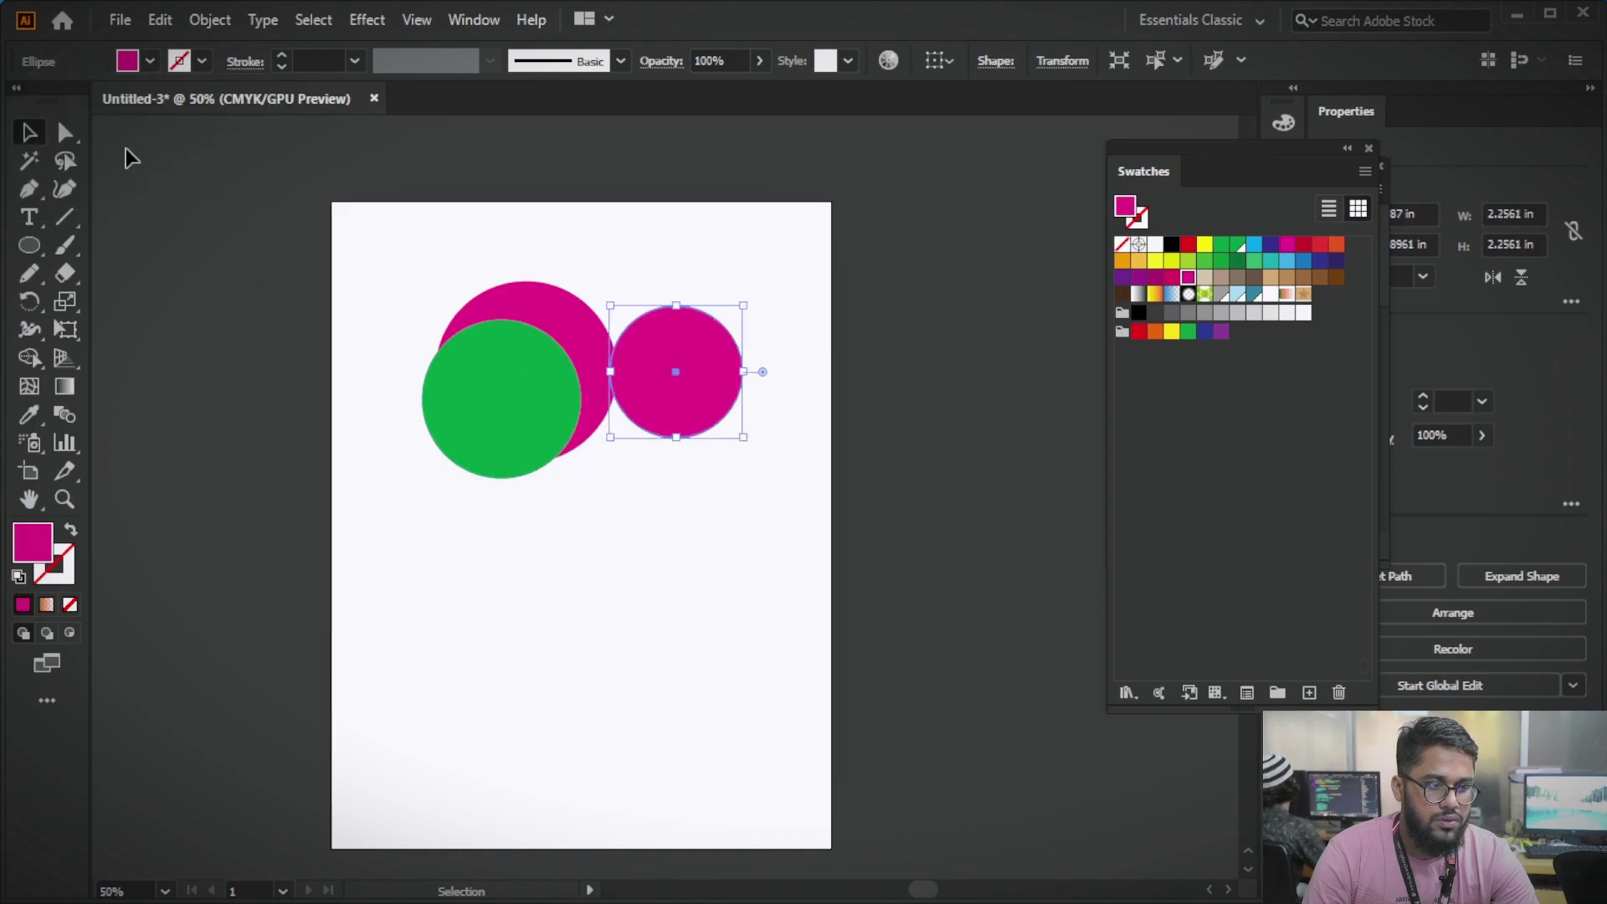
pyautogui.click(148, 65)
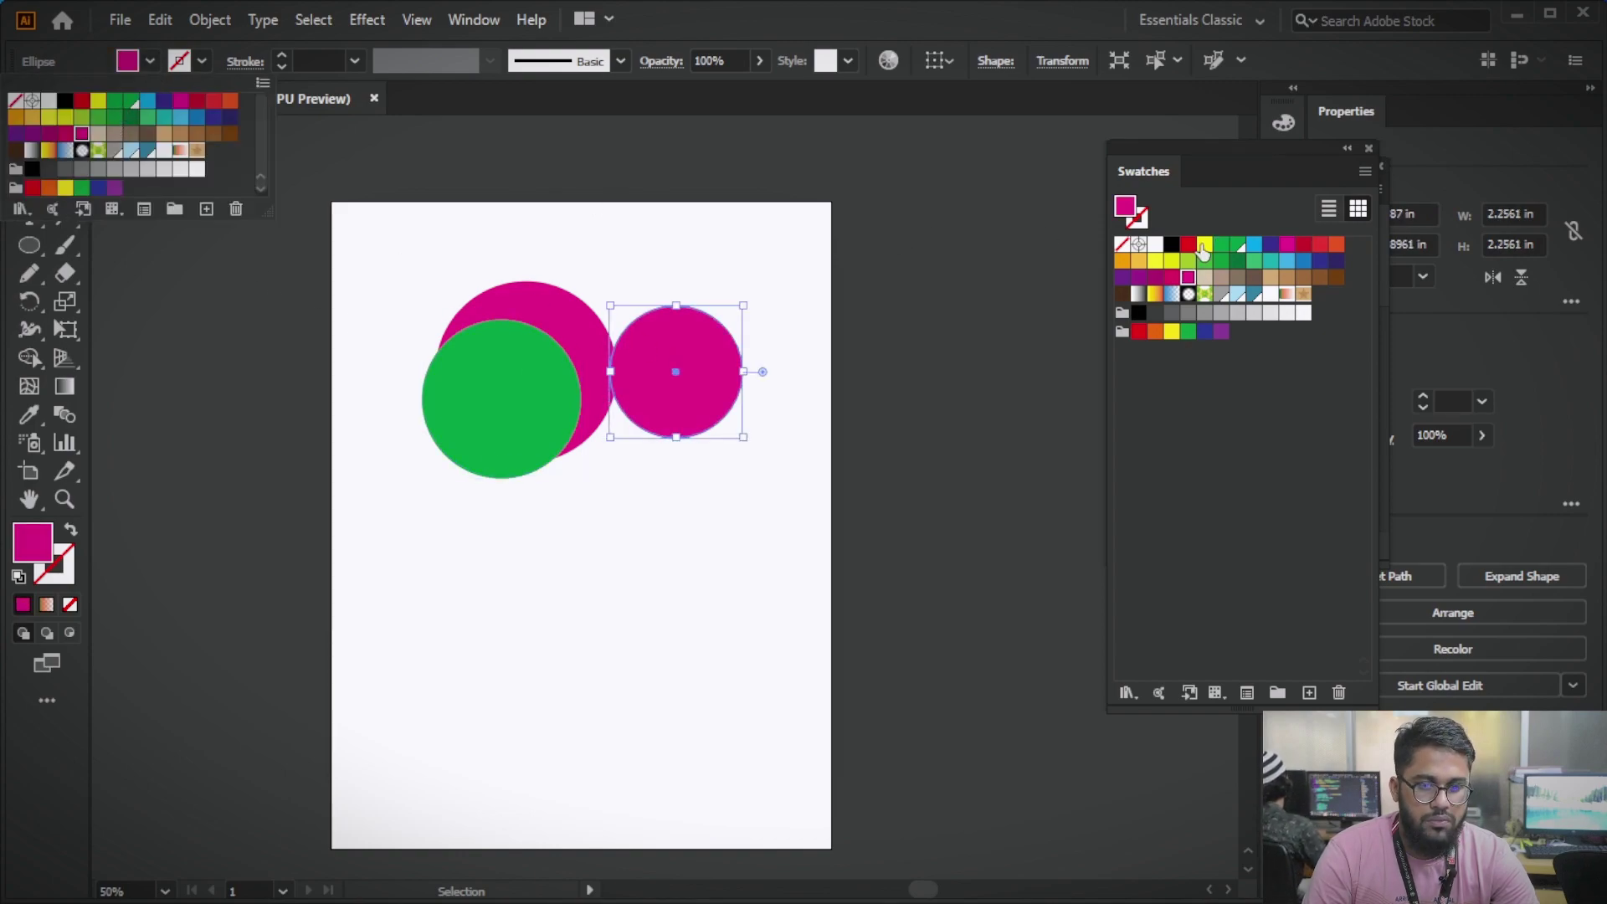
pyautogui.press('Escape')
pyautogui.click(1308, 251)
pyautogui.hotkey('ctrl', 'shift', 'a')
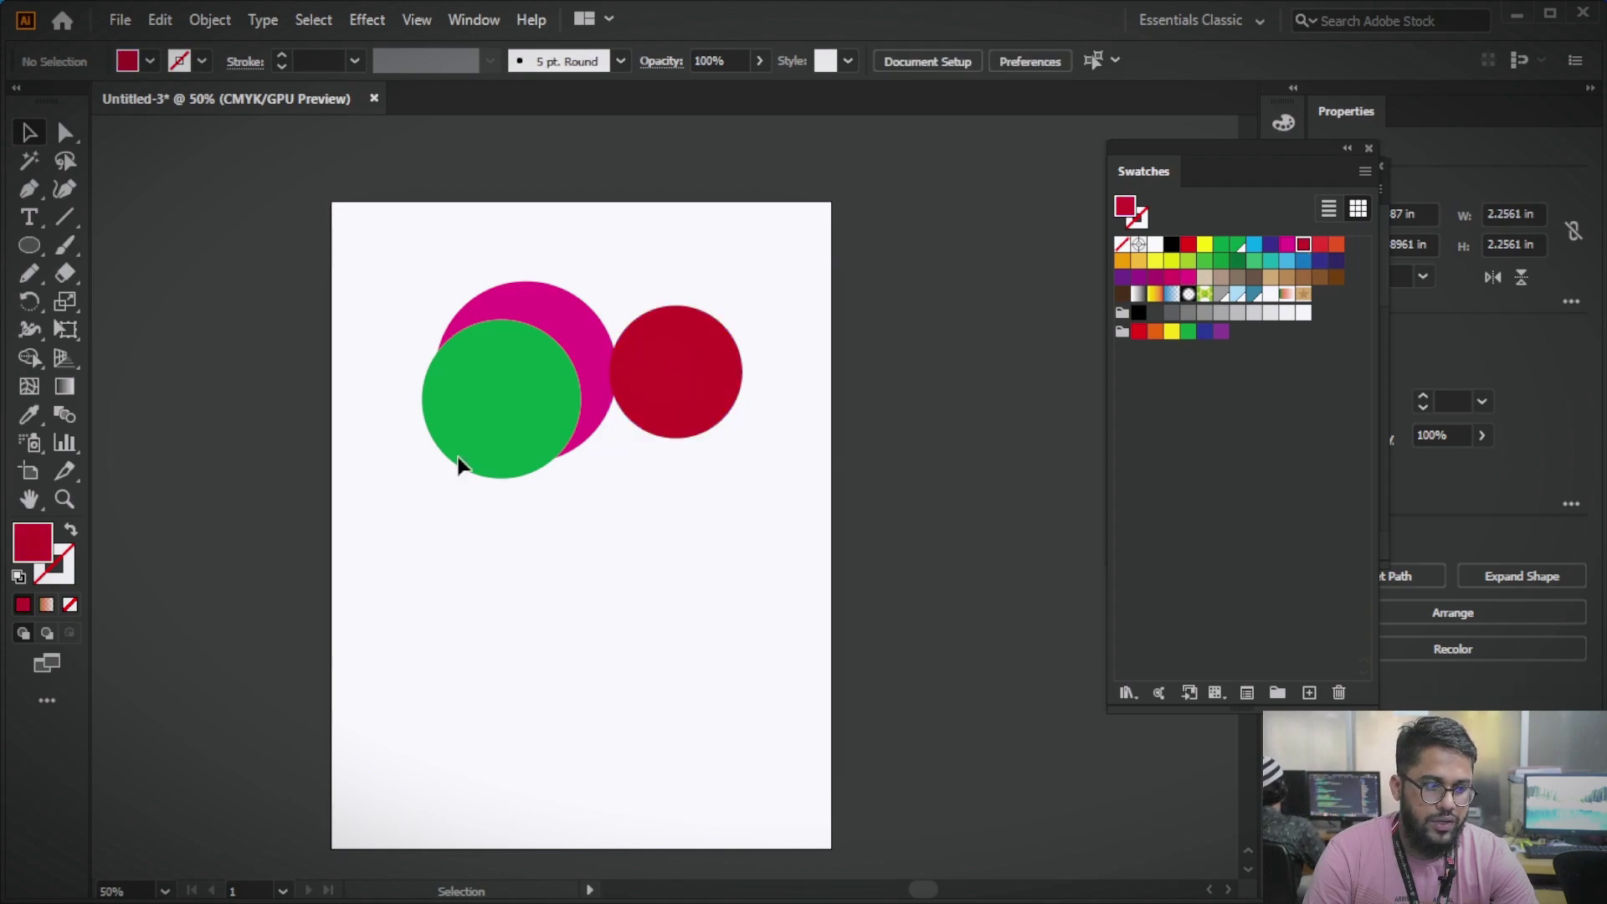
pyautogui.hotkey('ctrl', 'a')
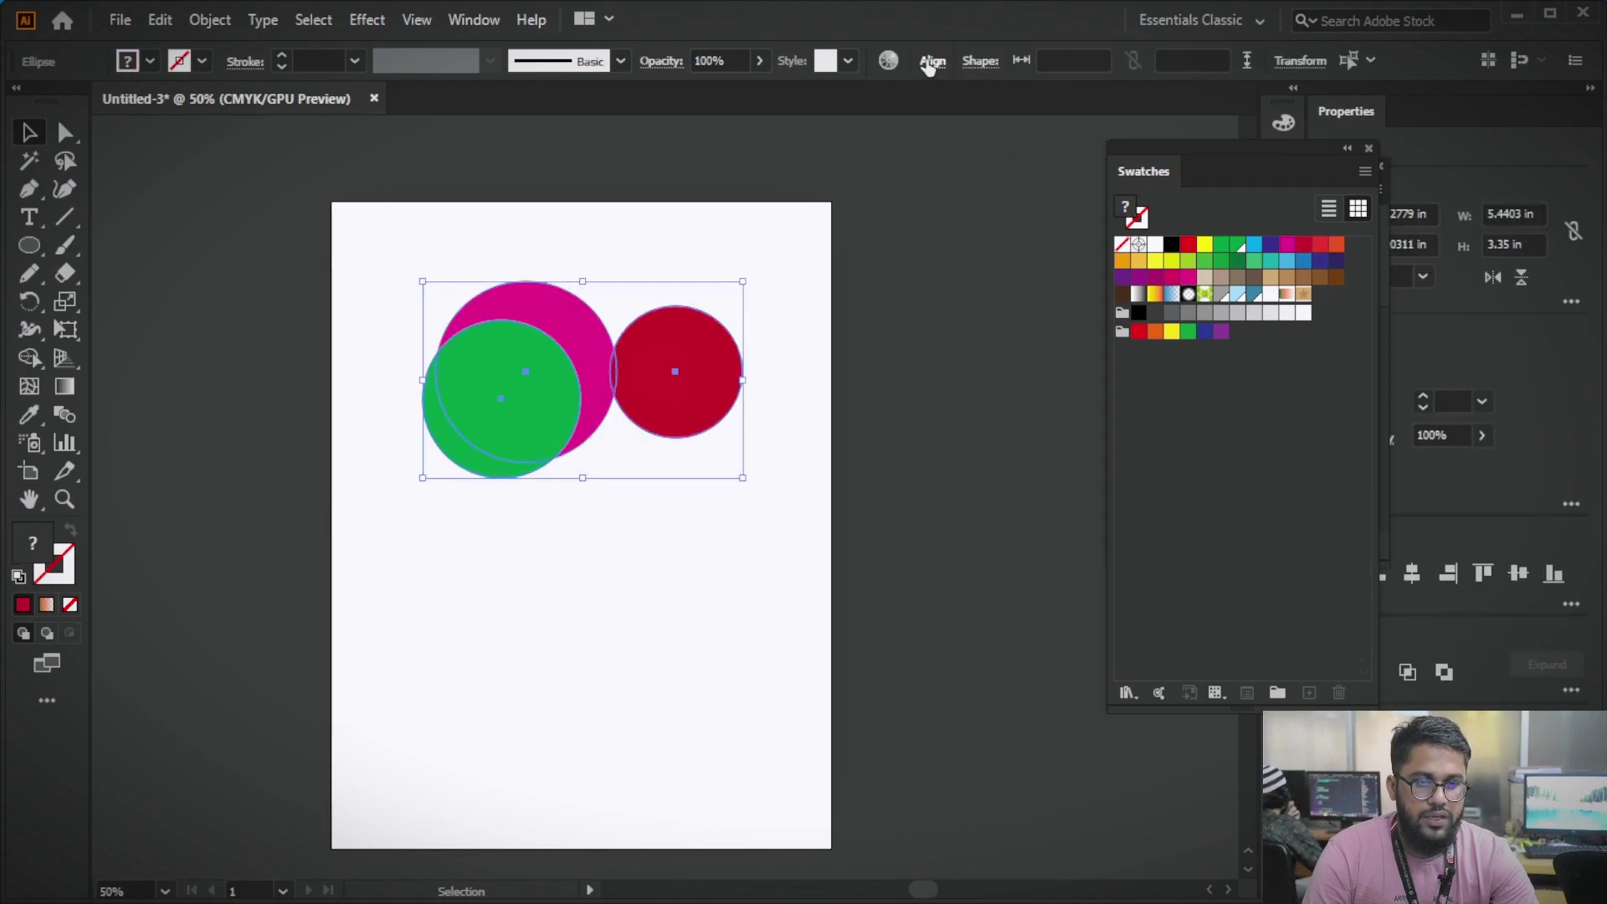
# - Centre the three circles on each other horizontally and vertically
pyautogui.click(931, 61)
pyautogui.click(736, 127)
pyautogui.click(879, 128)
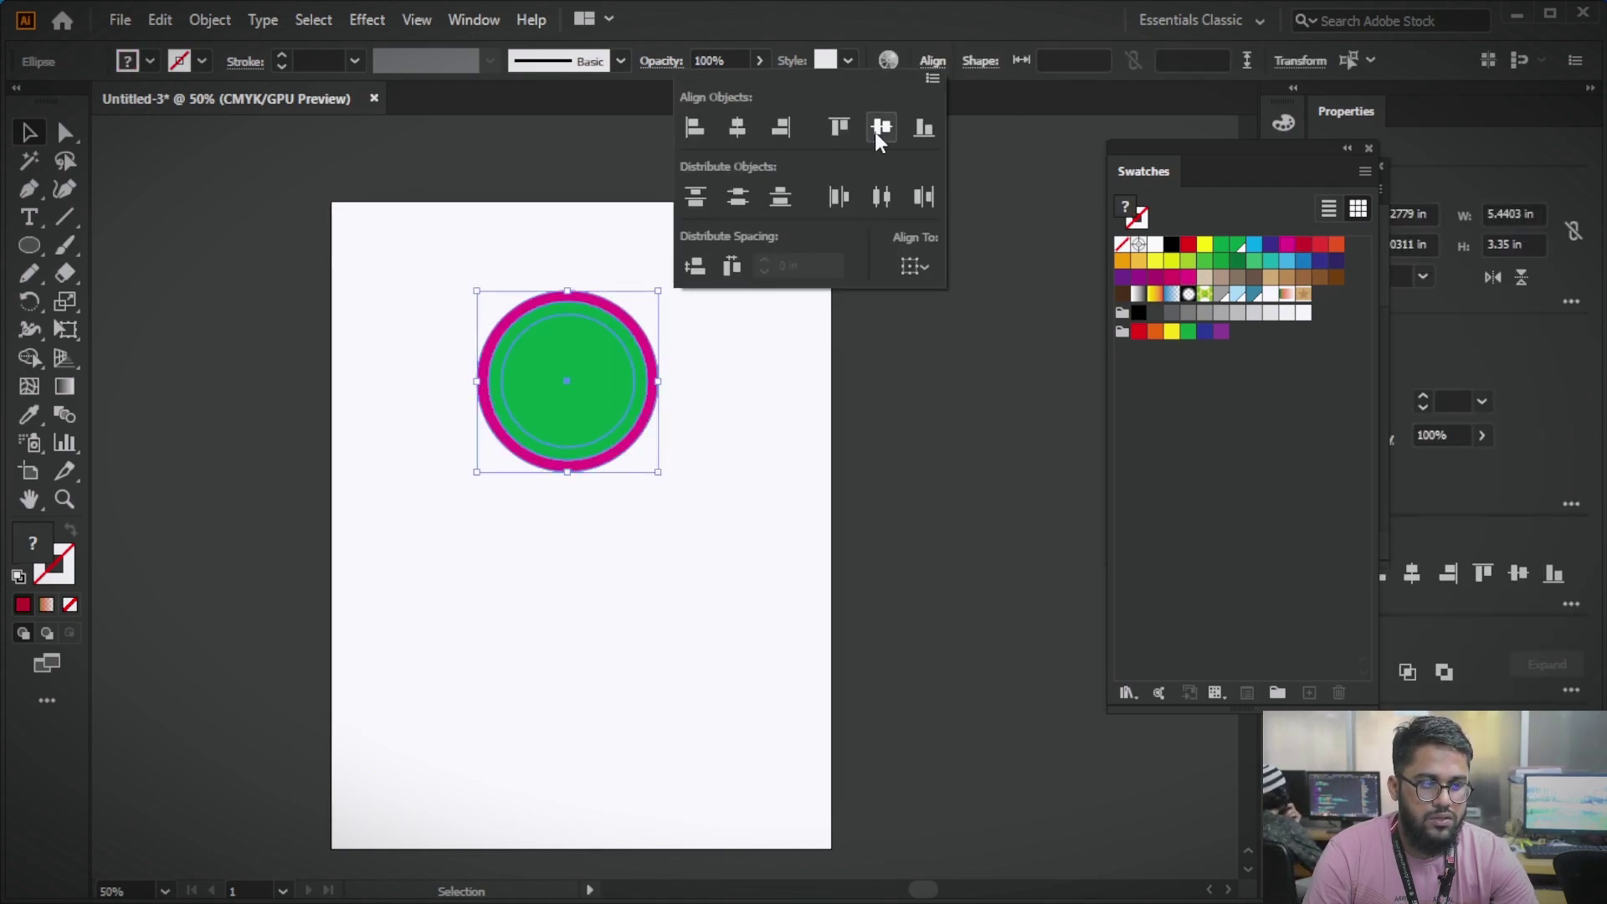
pyautogui.click(778, 351)
pyautogui.scroll(3, 636, 427)
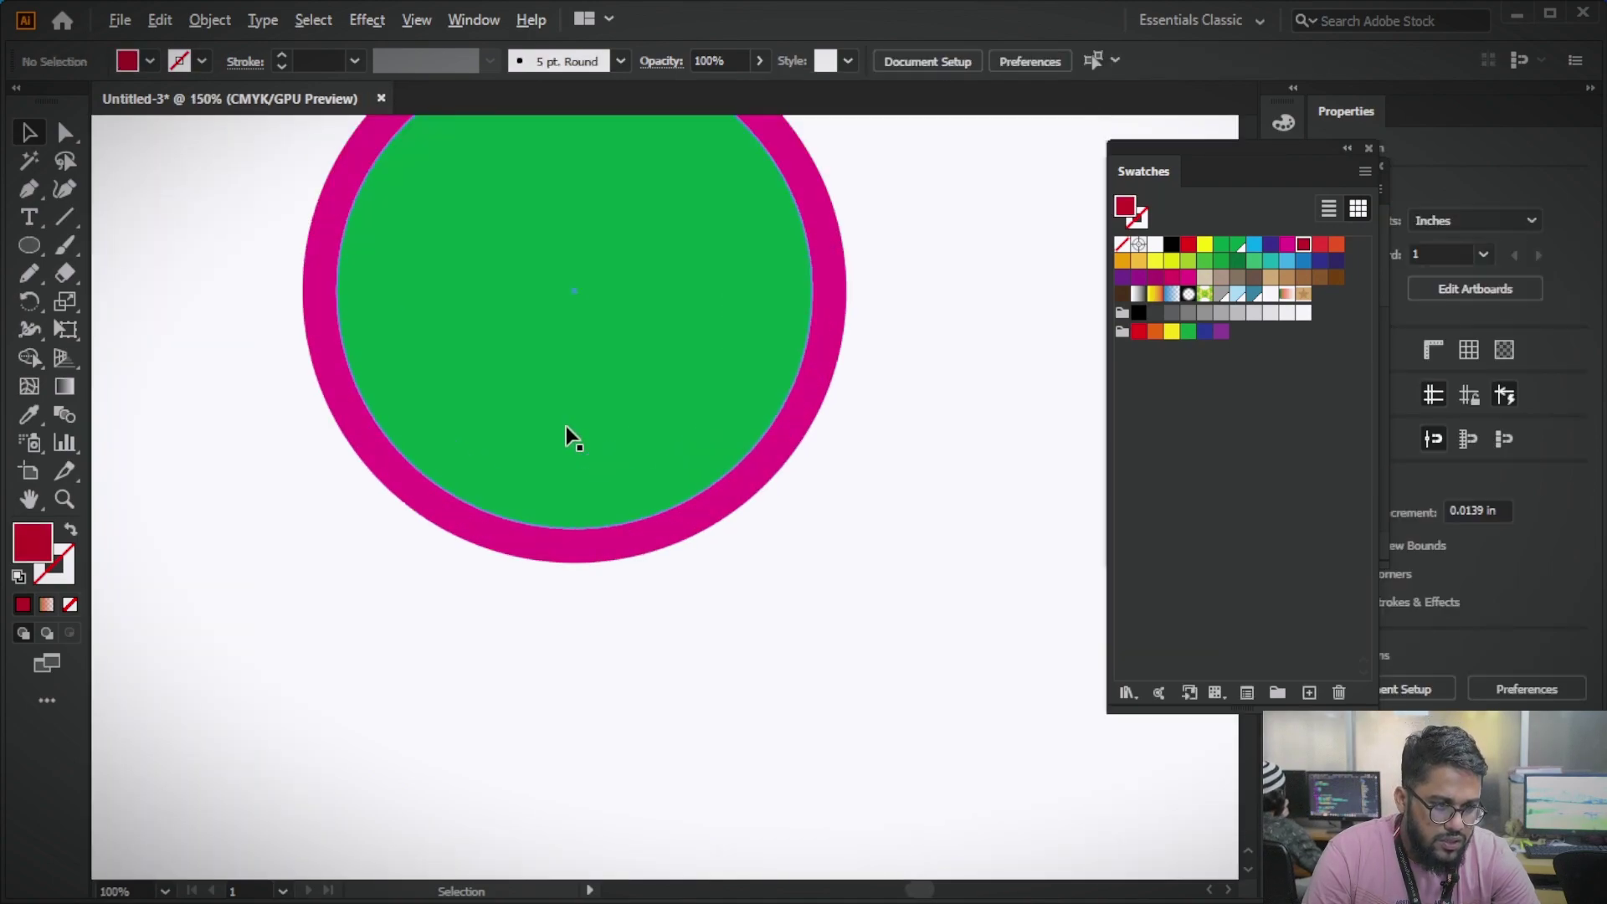
pyautogui.scroll(-1, 568, 438)
pyautogui.scroll(-1, 568, 438)
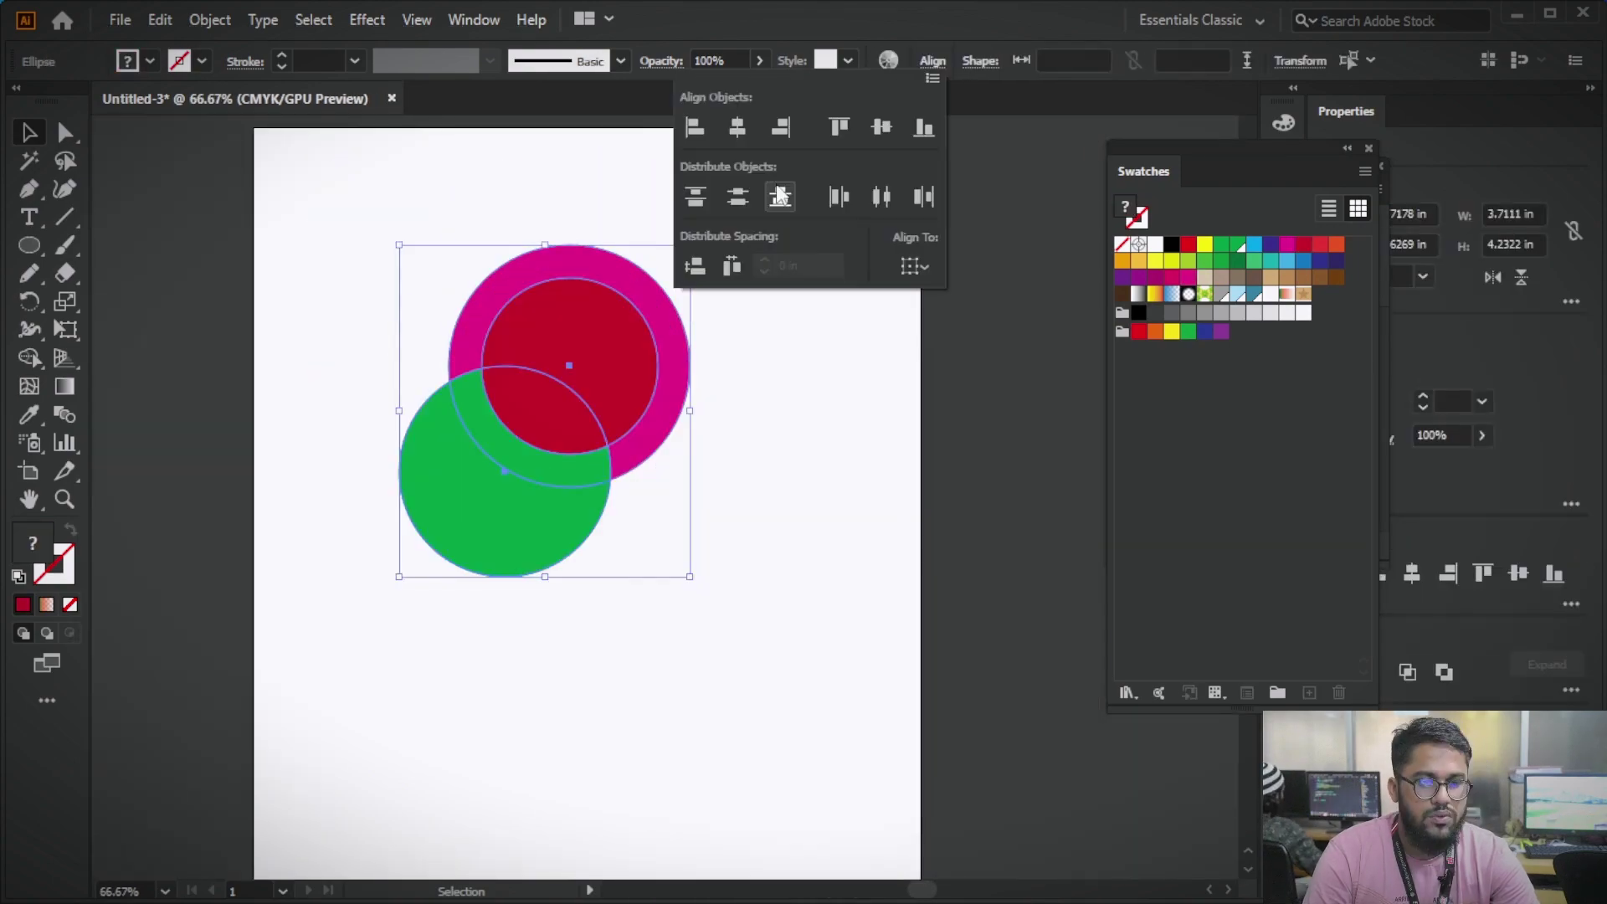
pyautogui.click(730, 127)
pyautogui.click(878, 130)
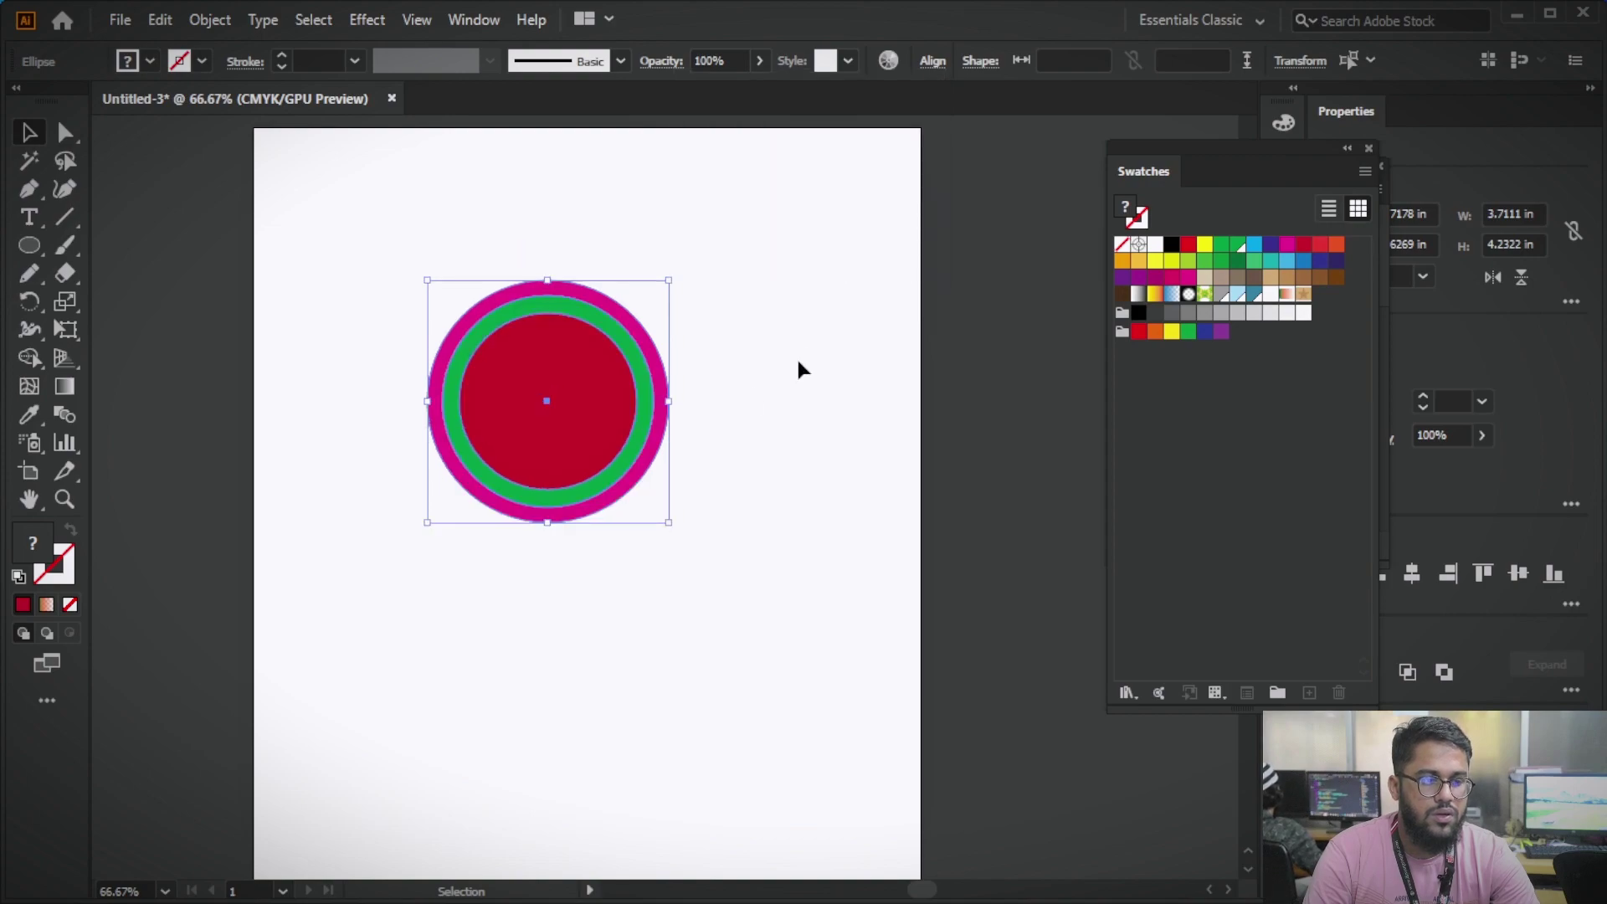
# - Group the circles, drag the group into Swatches as a pattern, and reselect it
pyautogui.moveTo(375, 273); pyautogui.dragTo(681, 580)
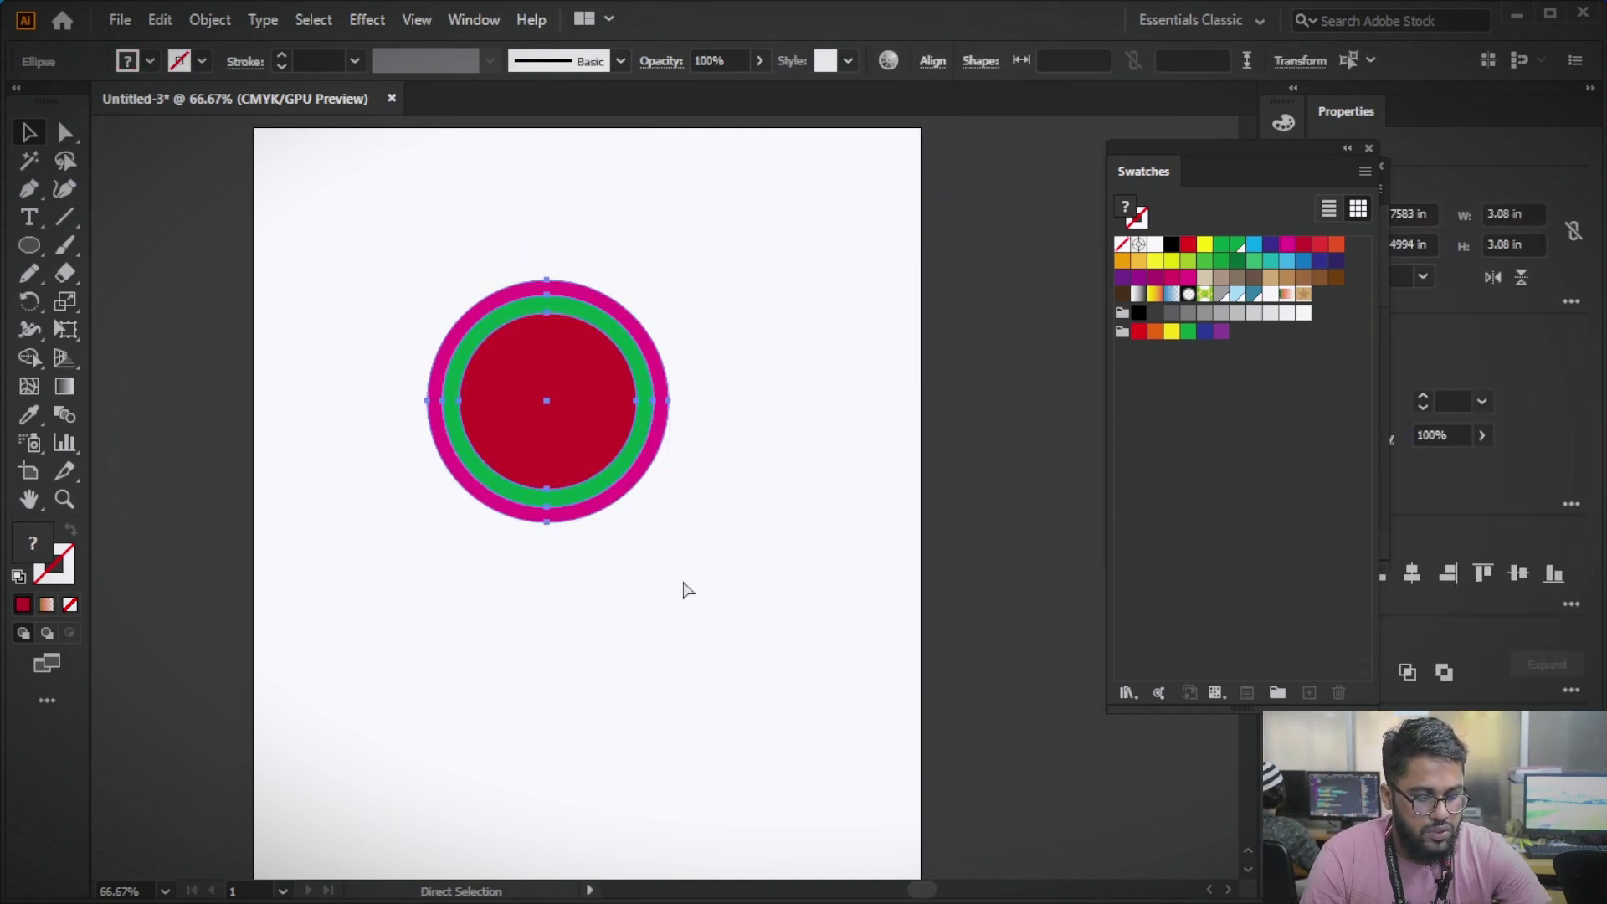
pyautogui.hotkey('ctrl', 'g')
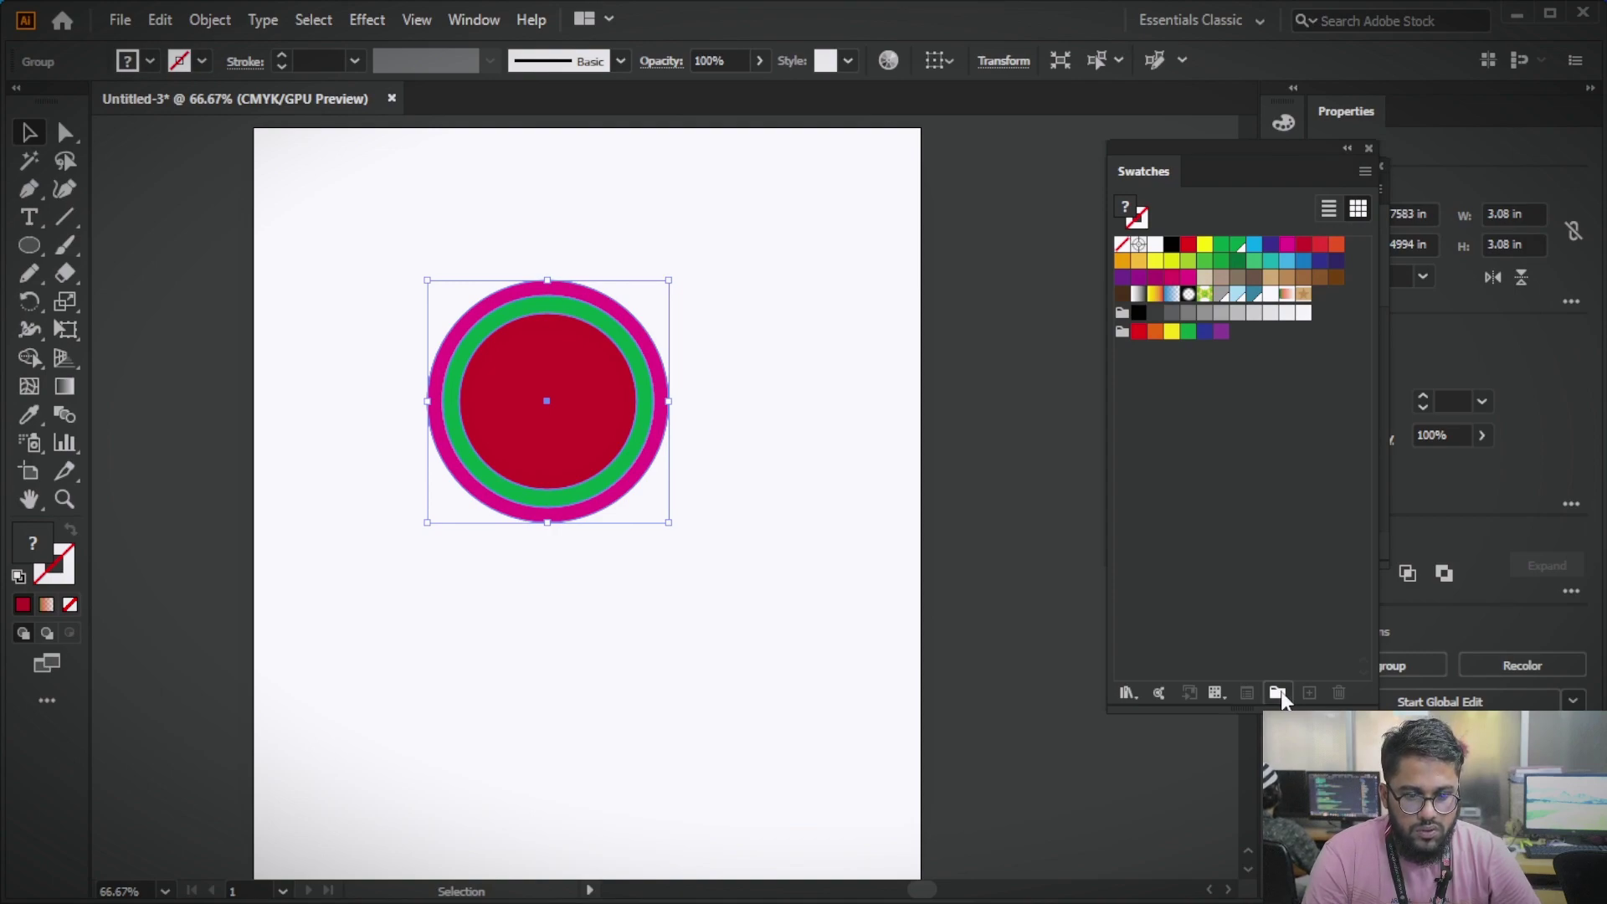
pyautogui.click(1278, 693)
pyautogui.click(279, 246)
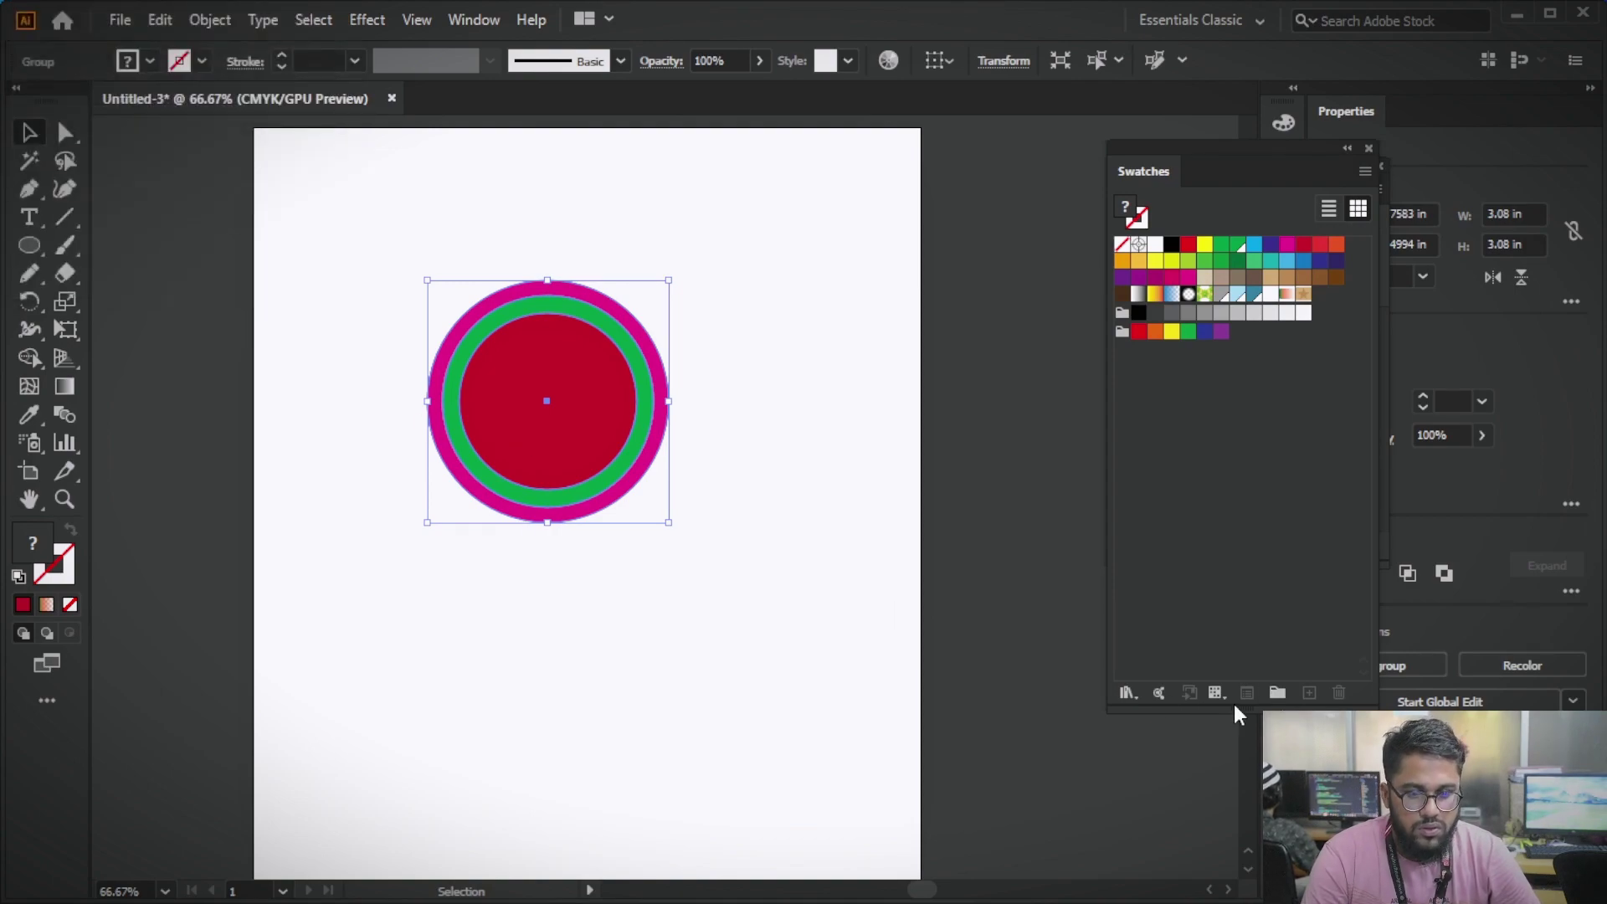
pyautogui.moveTo(557, 460); pyautogui.dragTo(1326, 297)
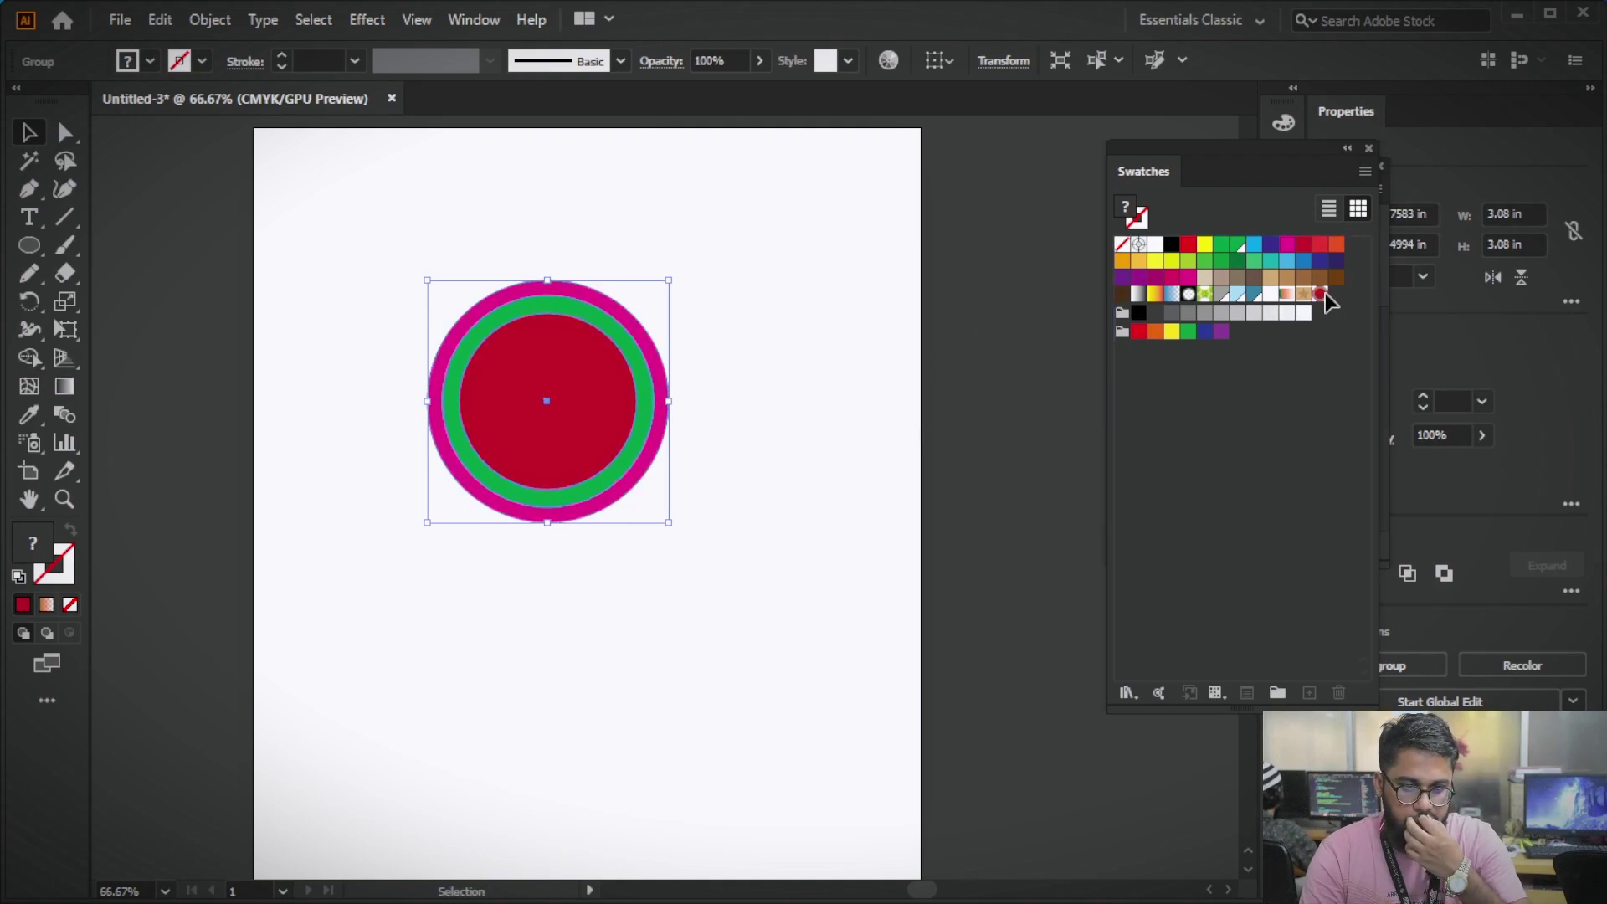
pyautogui.click(706, 461)
pyautogui.click(559, 443)
# - Delete the circles and draw a large yellow-filled rectangle across the artboard
pyautogui.press('Delete')
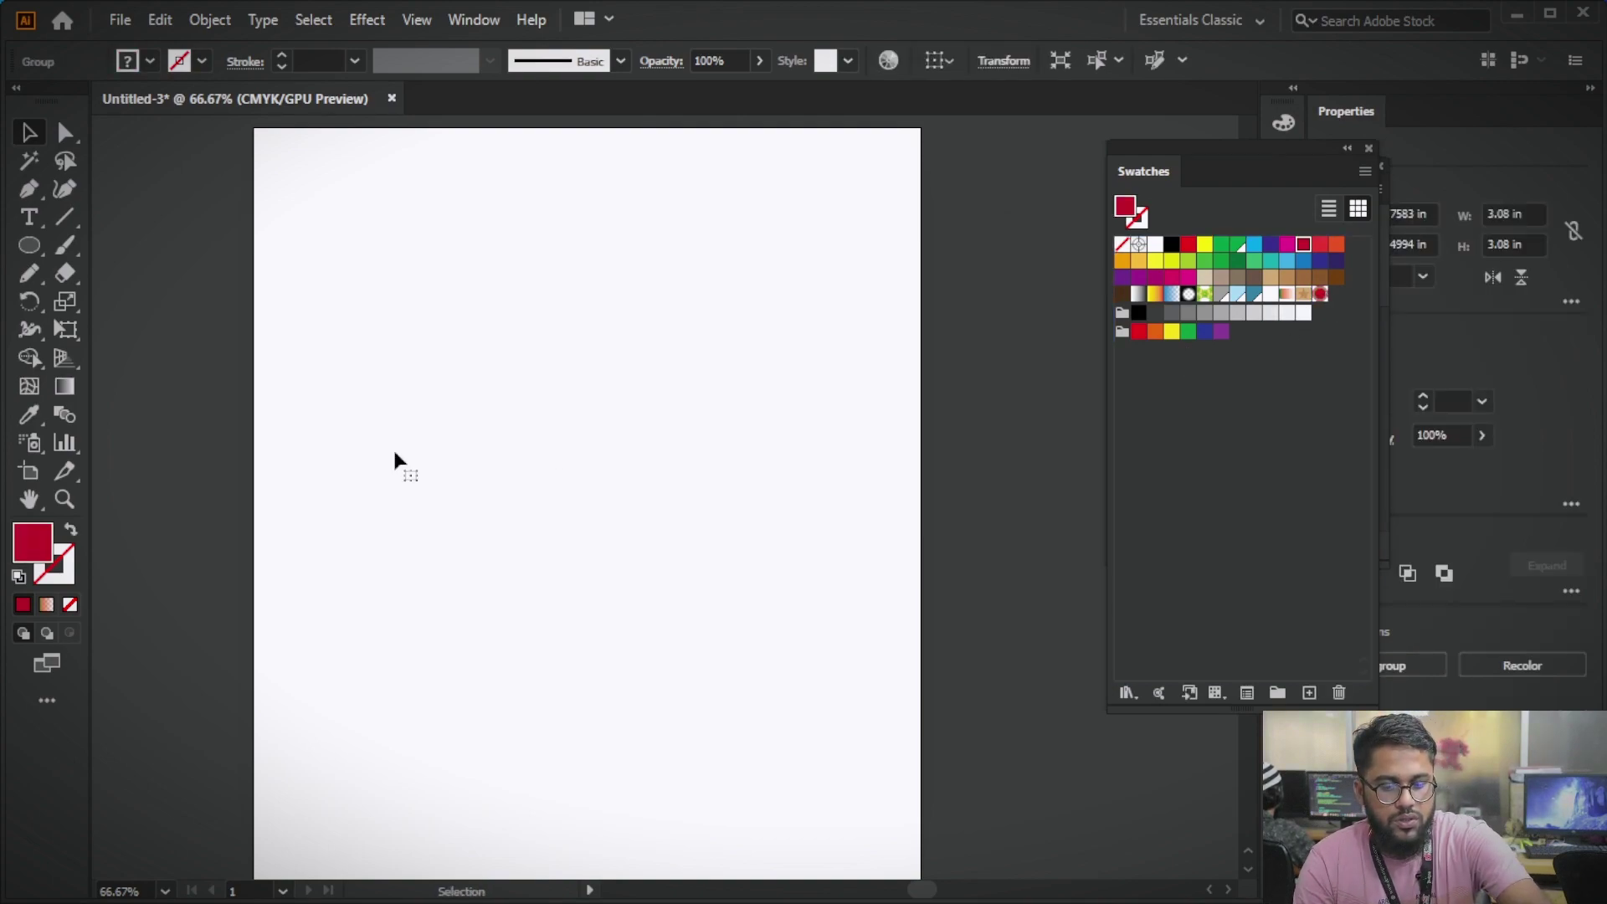
pyautogui.click(149, 61)
pyautogui.click(100, 105)
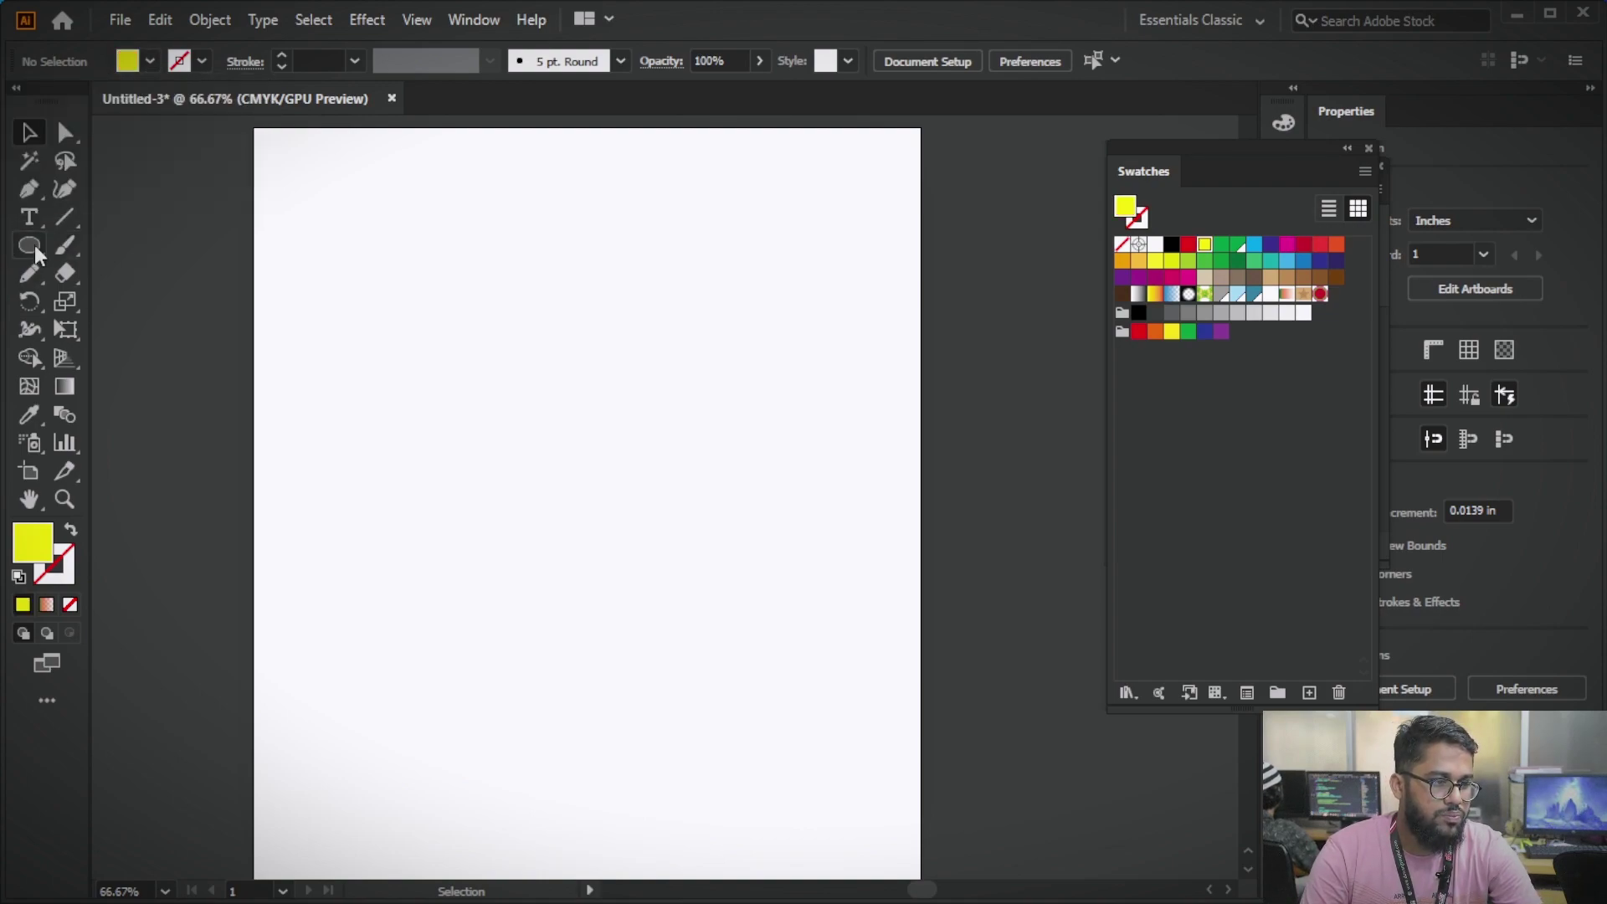
pyautogui.moveTo(34, 245); pyautogui.dragTo(142, 243)
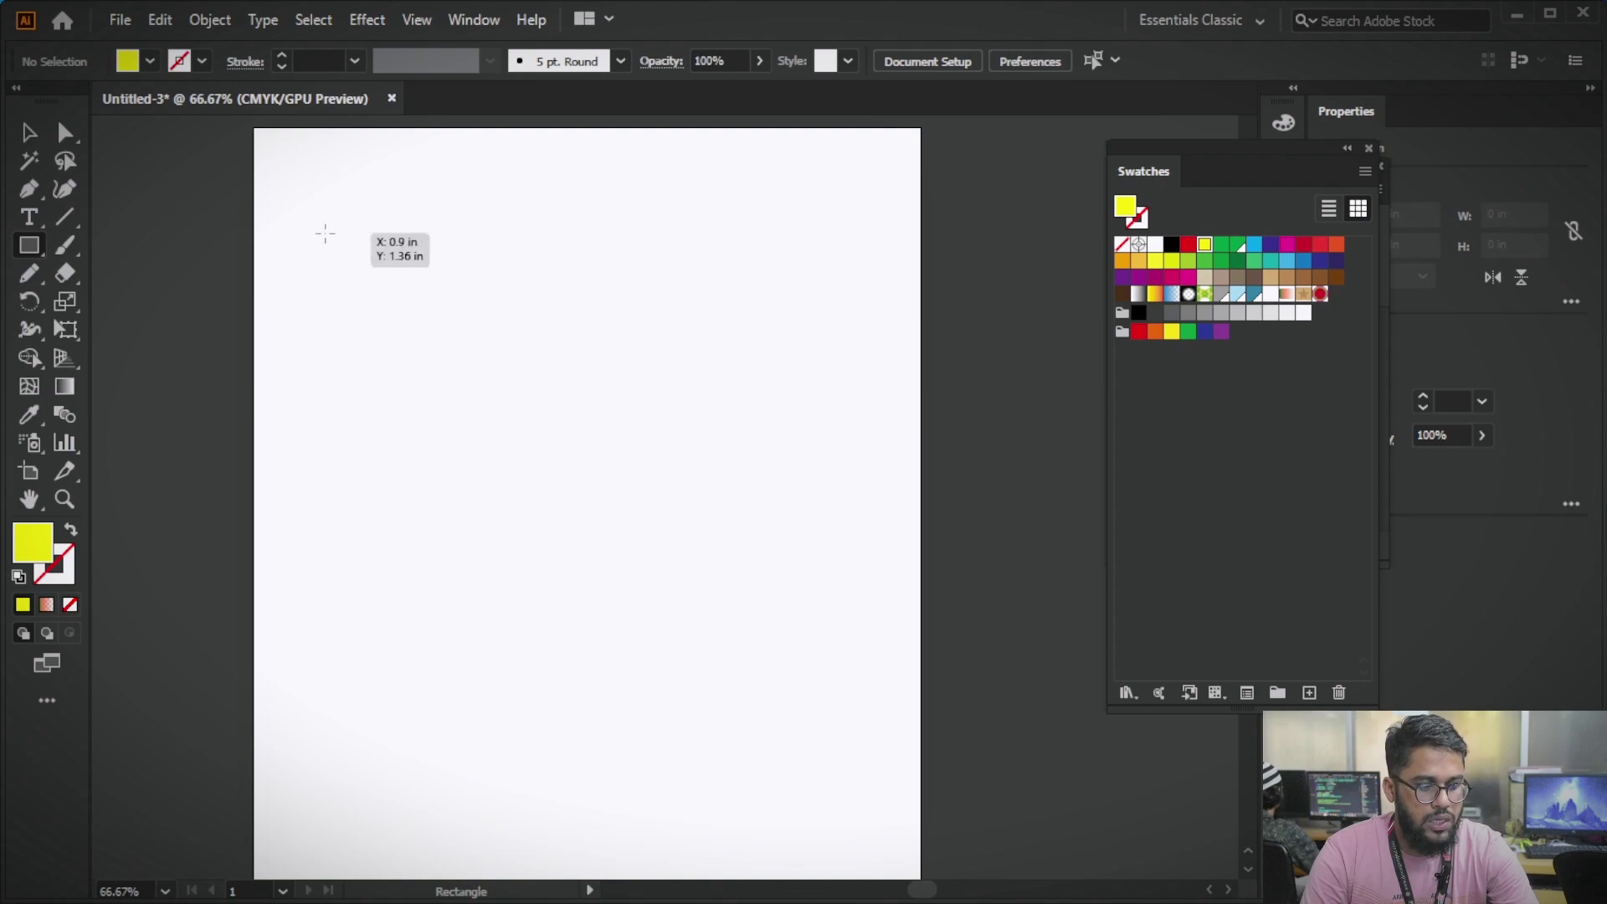
pyautogui.moveTo(257, 210)
pyautogui.mouseDown()
pyautogui.moveTo(989, 802)
pyautogui.moveTo(1004, 772)
pyautogui.mouseUp()
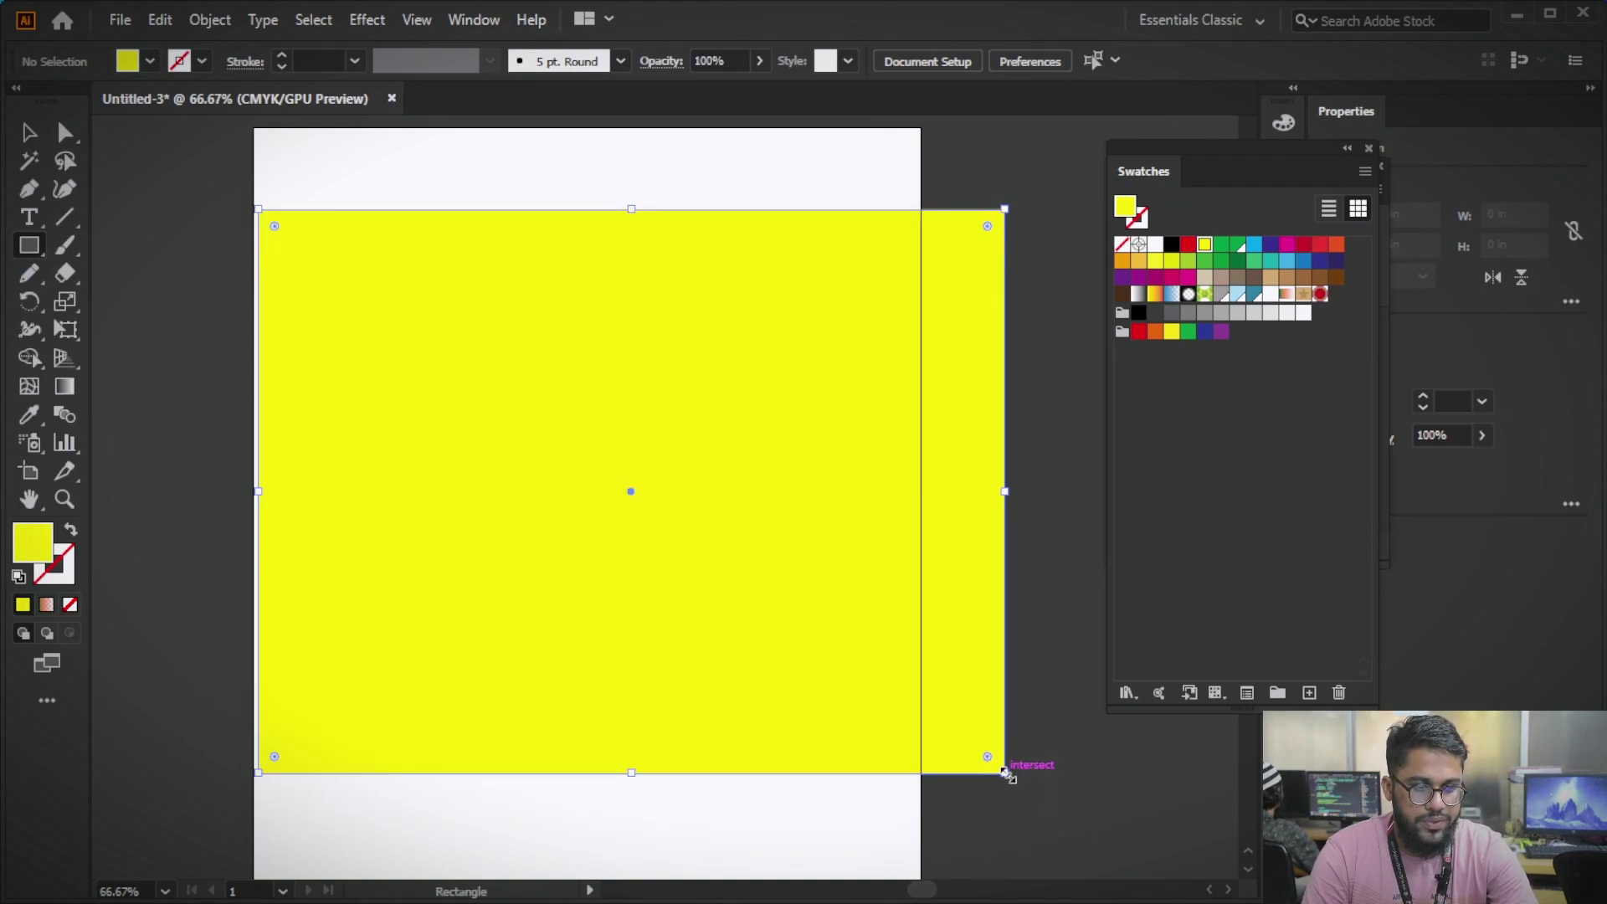
pyautogui.click(37, 134)
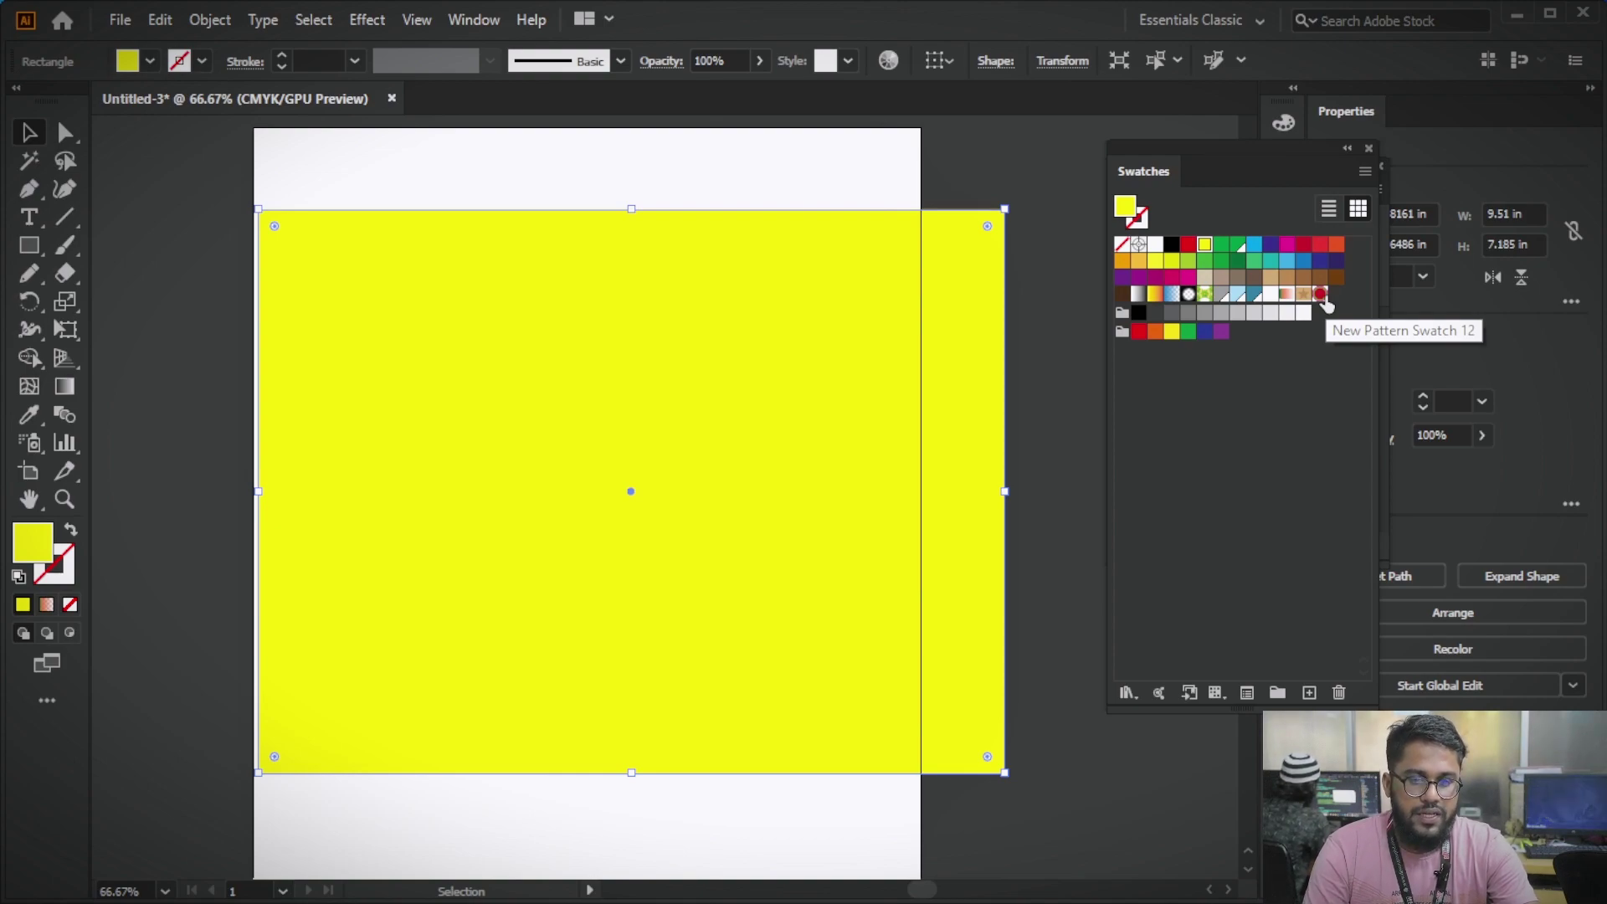
# - Fill the rectangle with the new circle pattern and trim its right side to 9.165 × 5.345 in
pyautogui.click(1321, 294)
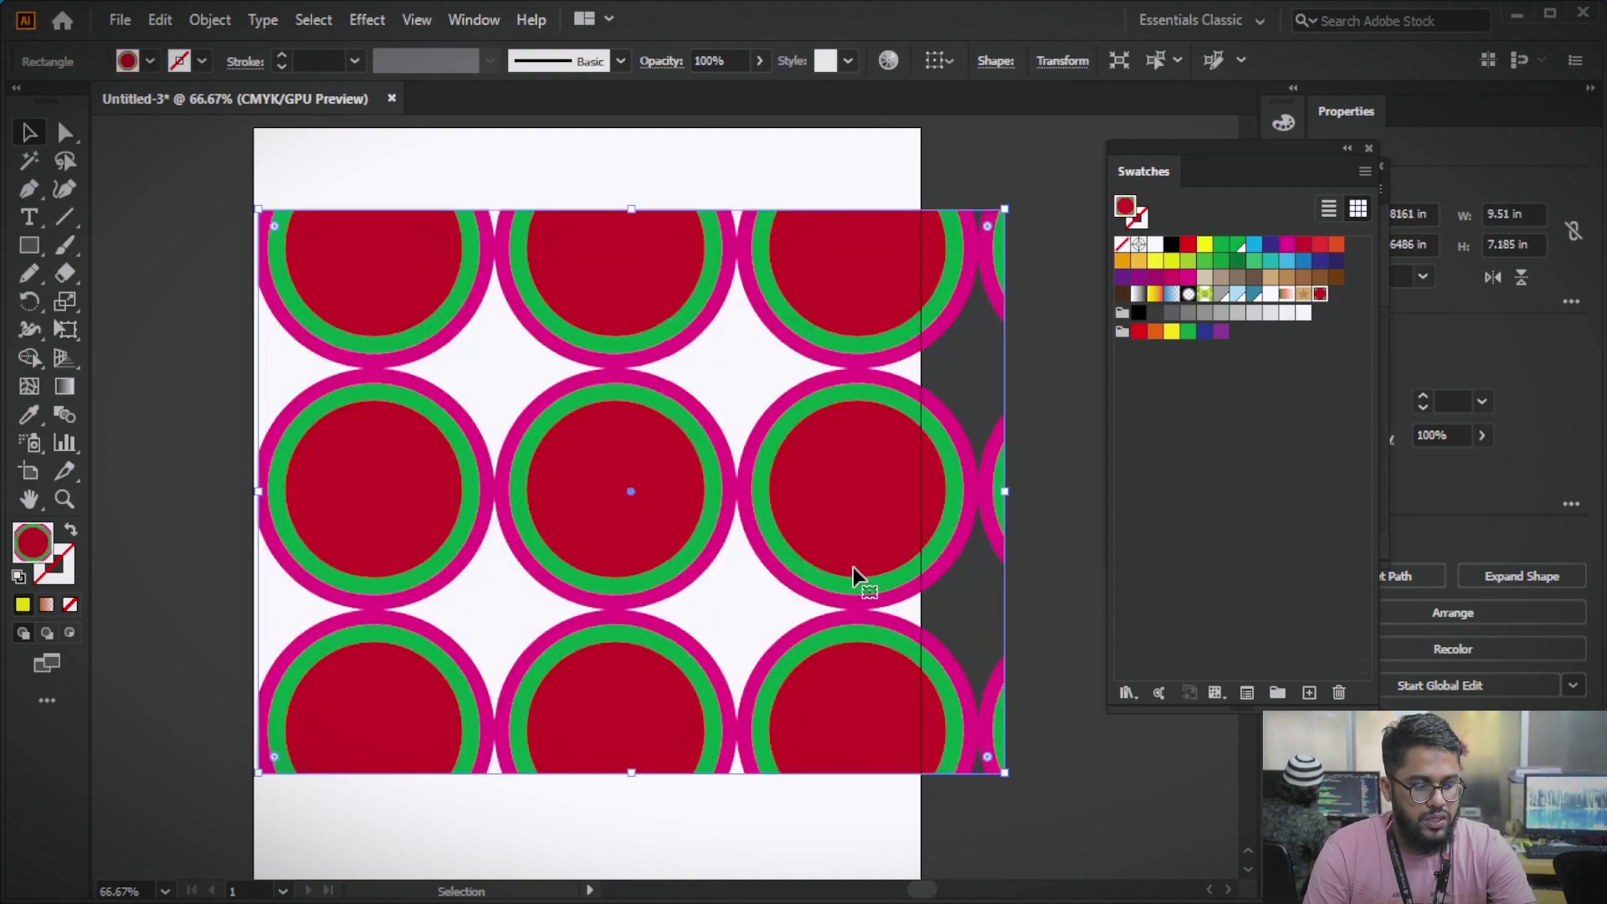
pyautogui.scroll(-1, 841, 557)
pyautogui.moveTo(837, 545); pyautogui.dragTo(762, 502)
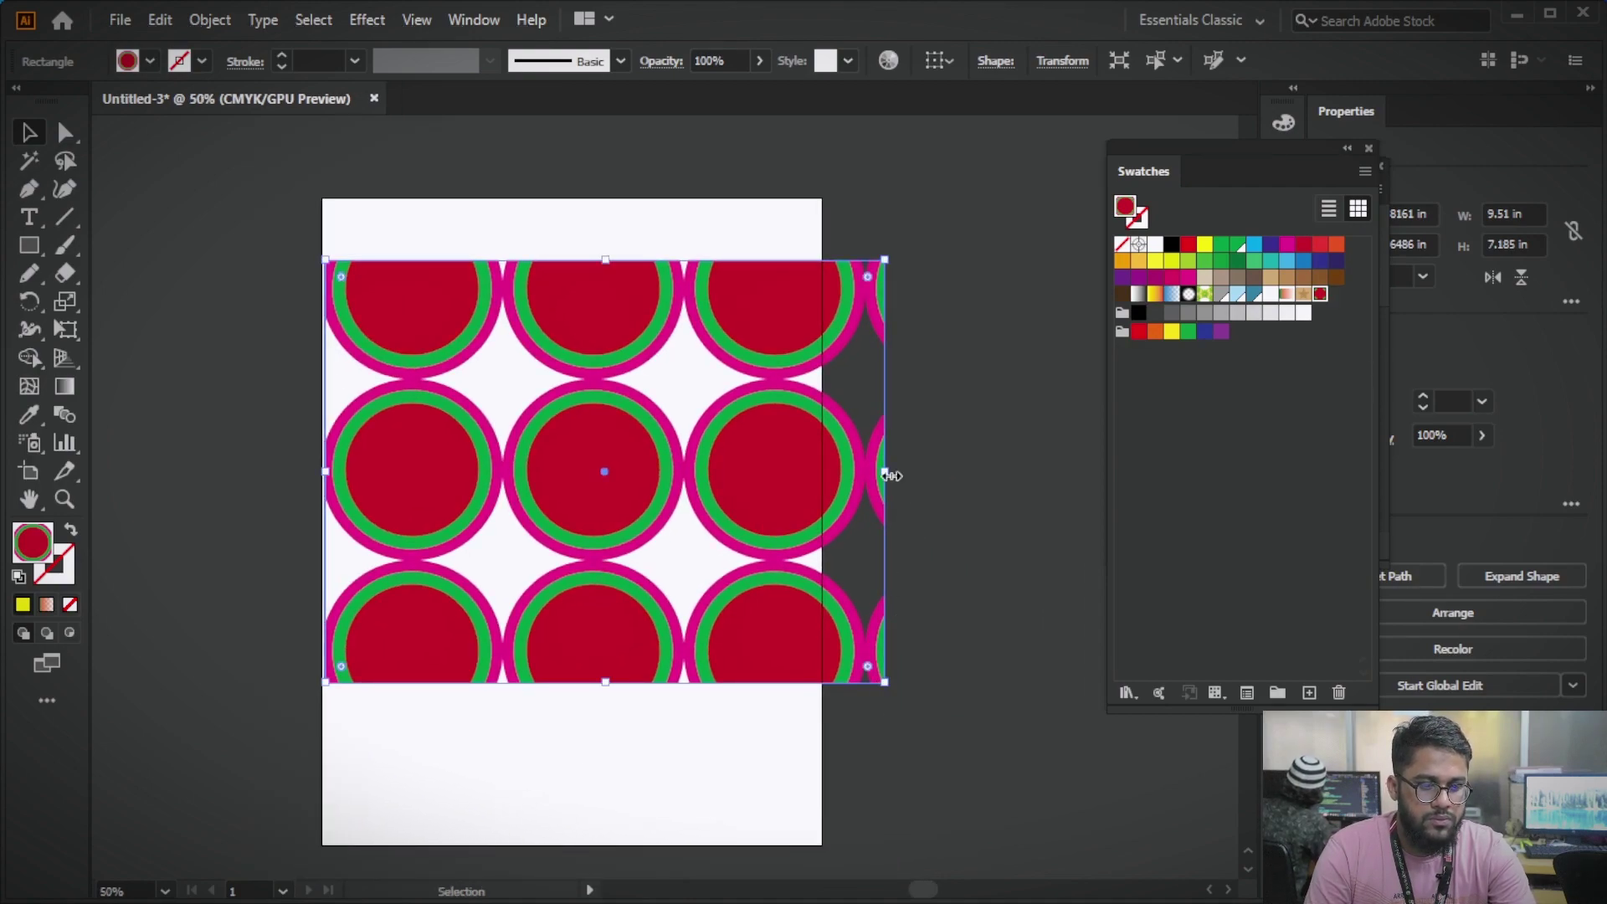
pyautogui.moveTo(887, 472); pyautogui.dragTo(865, 472)
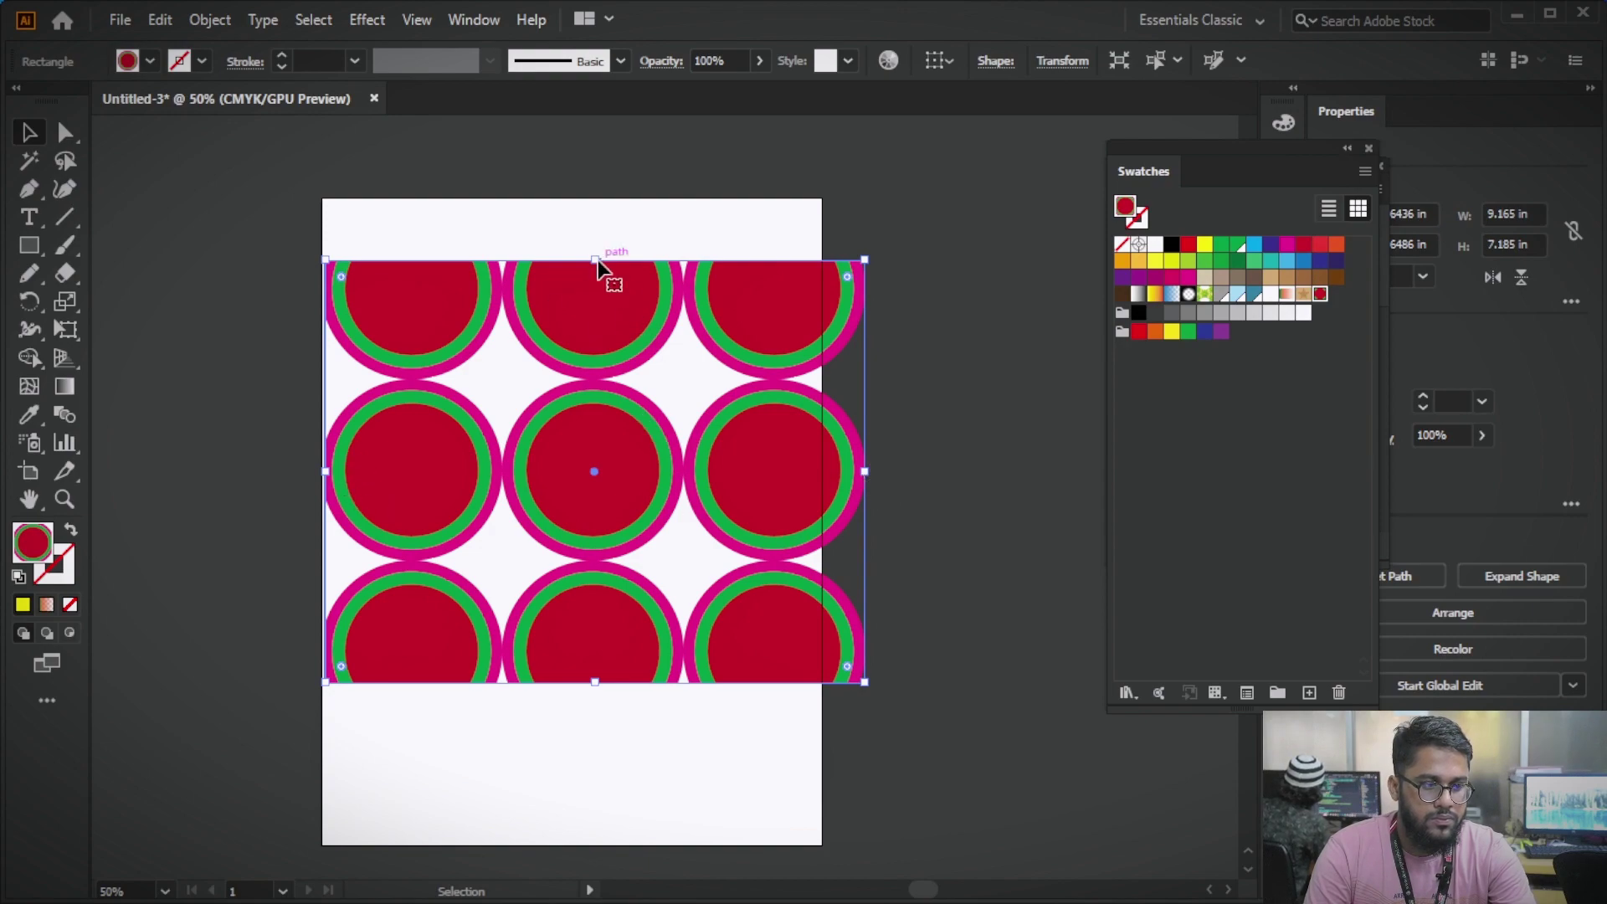
pyautogui.moveTo(594, 262); pyautogui.dragTo(590, 369)
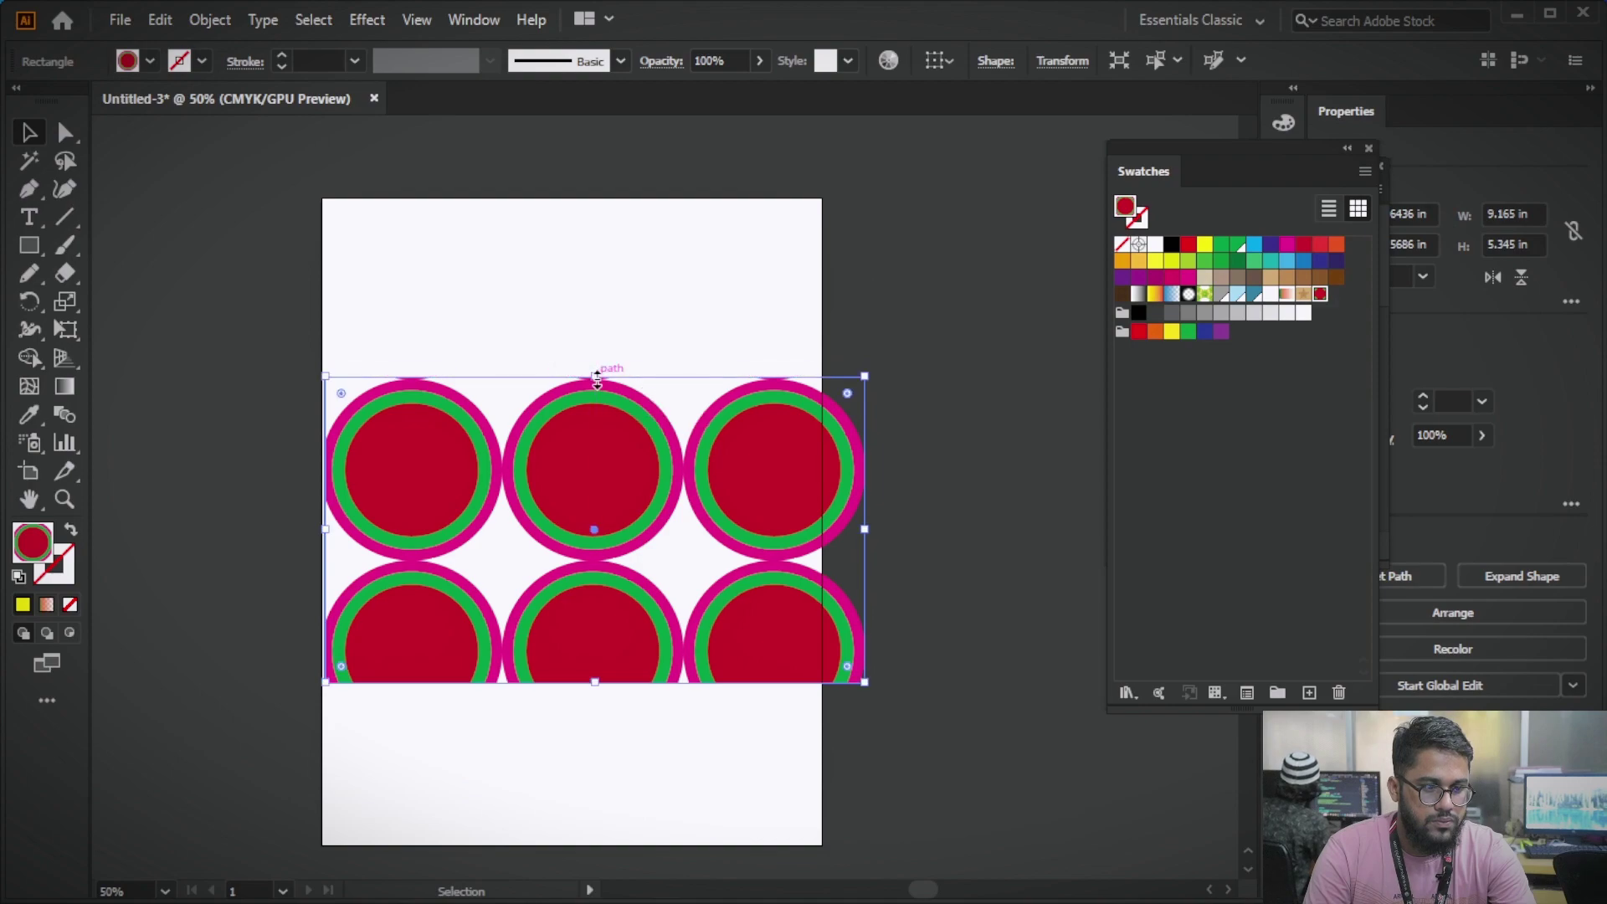
# - Pull the pattern rectangle's top edge higher to reveal more circle rows, undoing an accidental rotation
pyautogui.click(644, 312)
pyautogui.moveTo(615, 471); pyautogui.dragTo(611, 396)
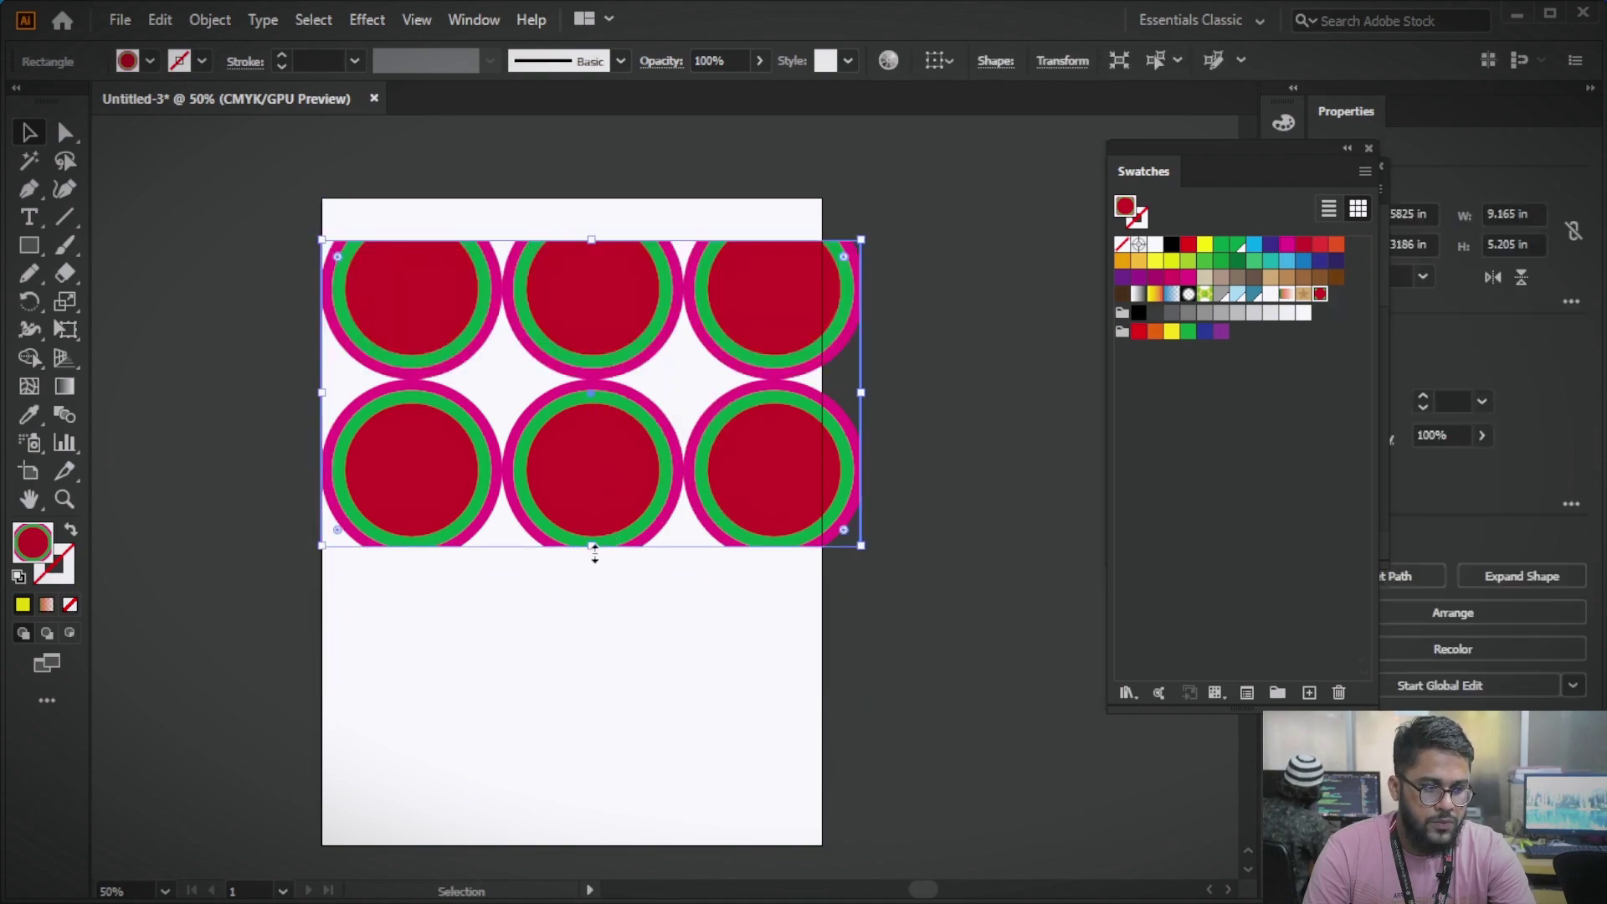
pyautogui.moveTo(595, 546); pyautogui.dragTo(592, 557)
pyautogui.scroll(3, 577, 502)
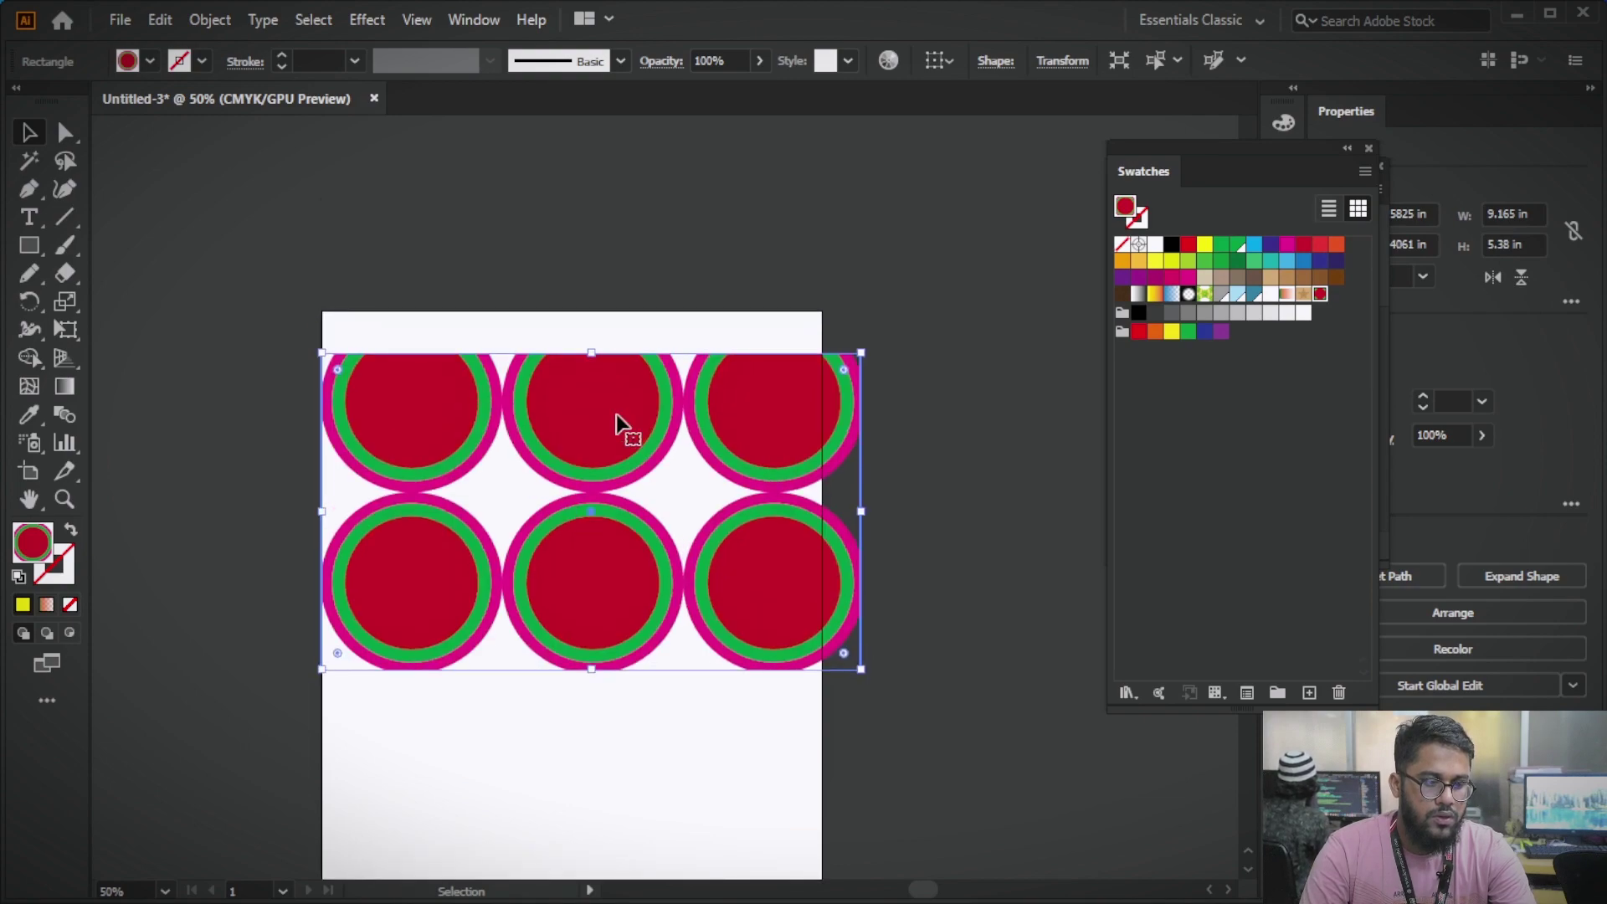
pyautogui.moveTo(591, 353); pyautogui.dragTo(599, 192)
pyautogui.scroll(3, 585, 276)
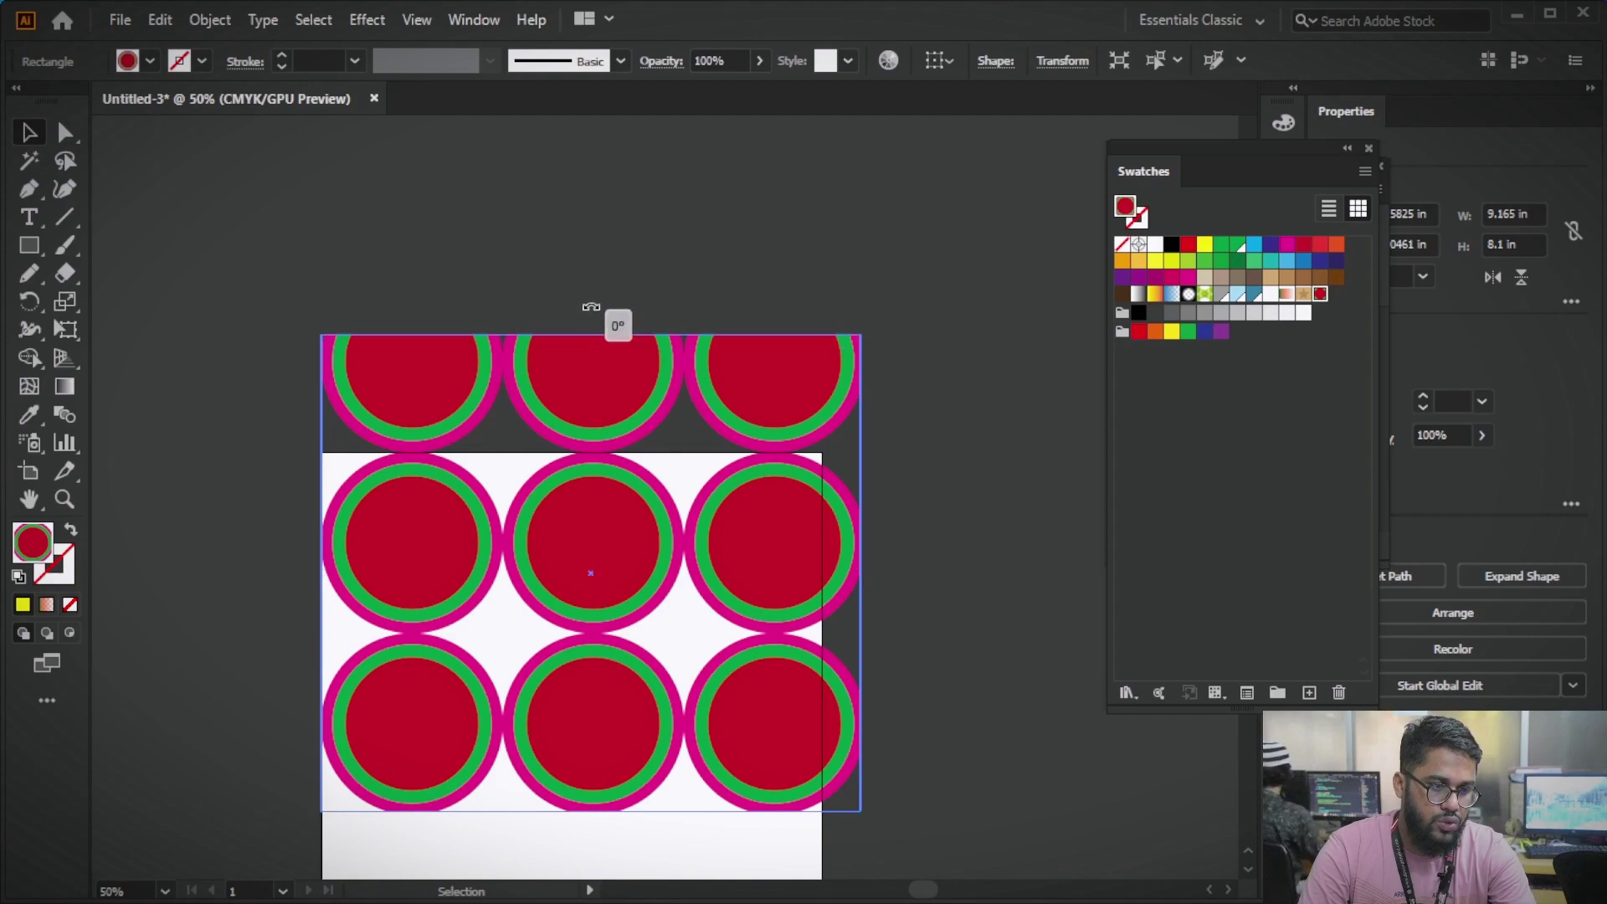
pyautogui.moveTo(591, 306)
pyautogui.mouseDown()
pyautogui.moveTo(600, 287)
pyautogui.moveTo(615, 308)
pyautogui.mouseUp()
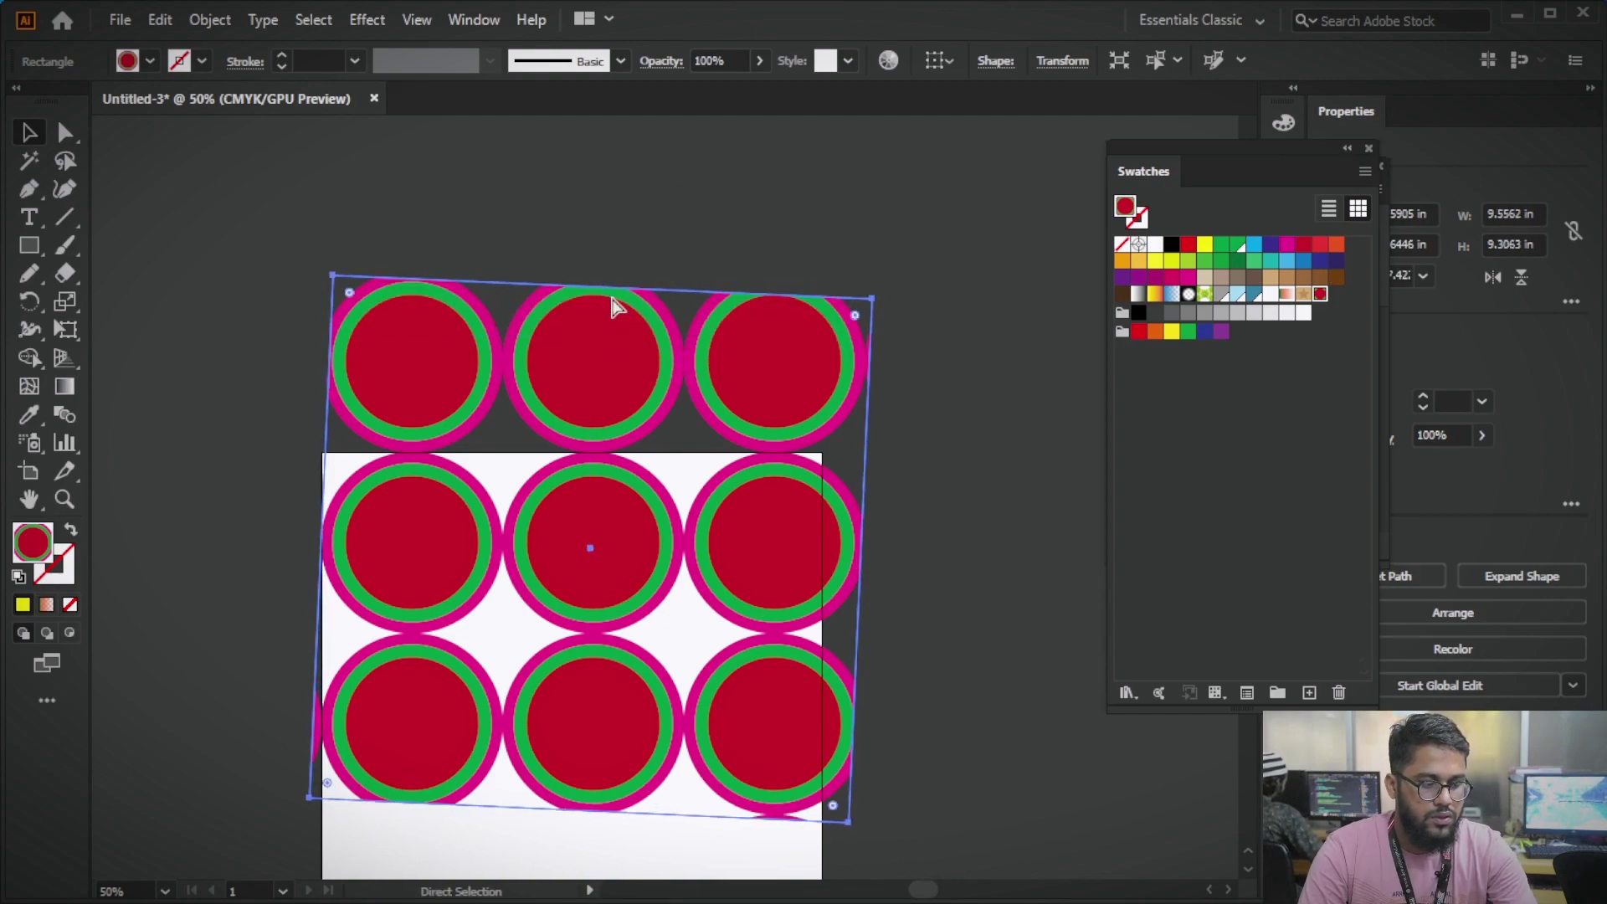
pyautogui.hotkey('ctrl', 'z')
pyautogui.moveTo(599, 287); pyautogui.dragTo(602, 268)
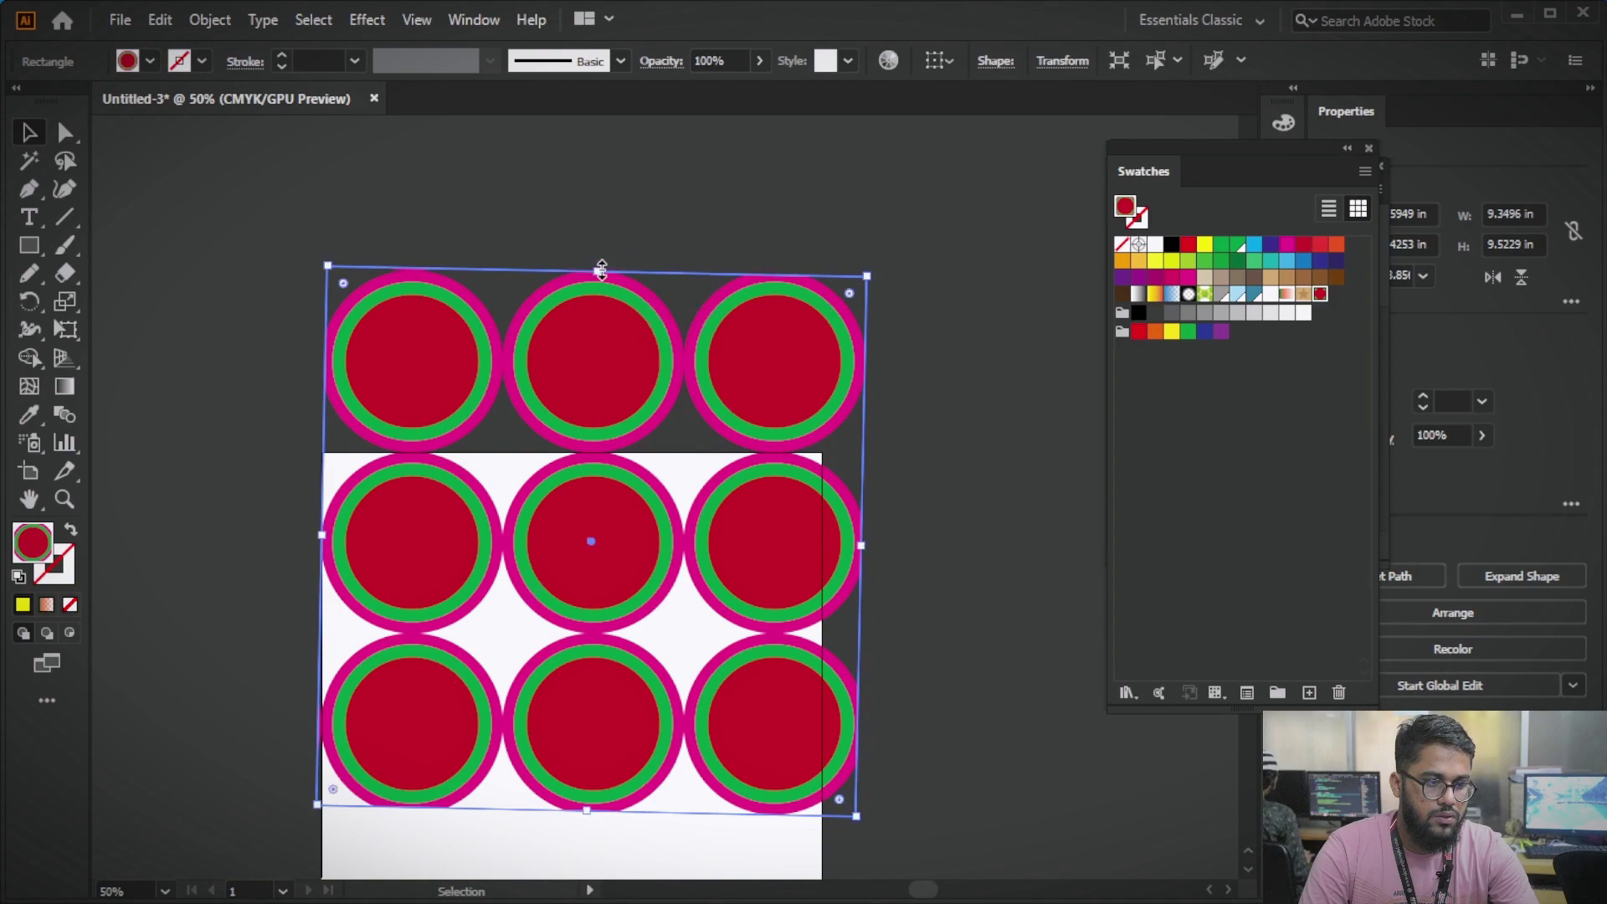
# - Move the circle-pattern rectangle off the artboard and delete it
pyautogui.click(624, 223)
pyautogui.scroll(-1, 690, 515)
pyautogui.moveTo(690, 515)
pyautogui.mouseDown()
pyautogui.moveTo(494, 423)
pyautogui.moveTo(832, 315)
pyautogui.mouseUp()
pyautogui.hscroll(3, 444, 420)
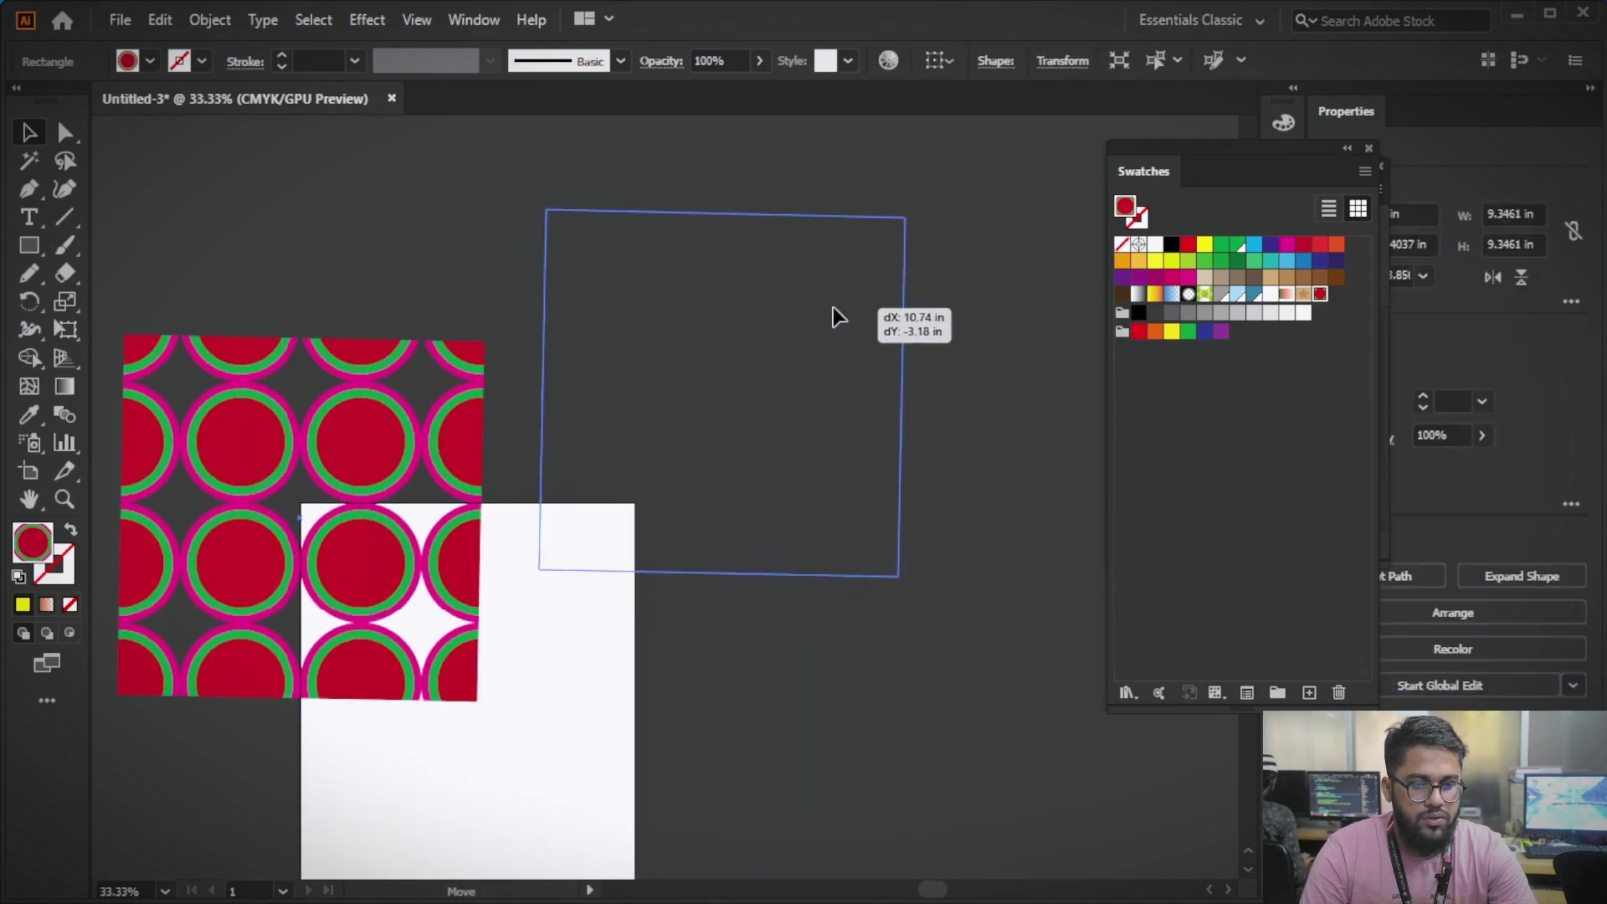
pyautogui.moveTo(873, 377); pyautogui.dragTo(538, 538)
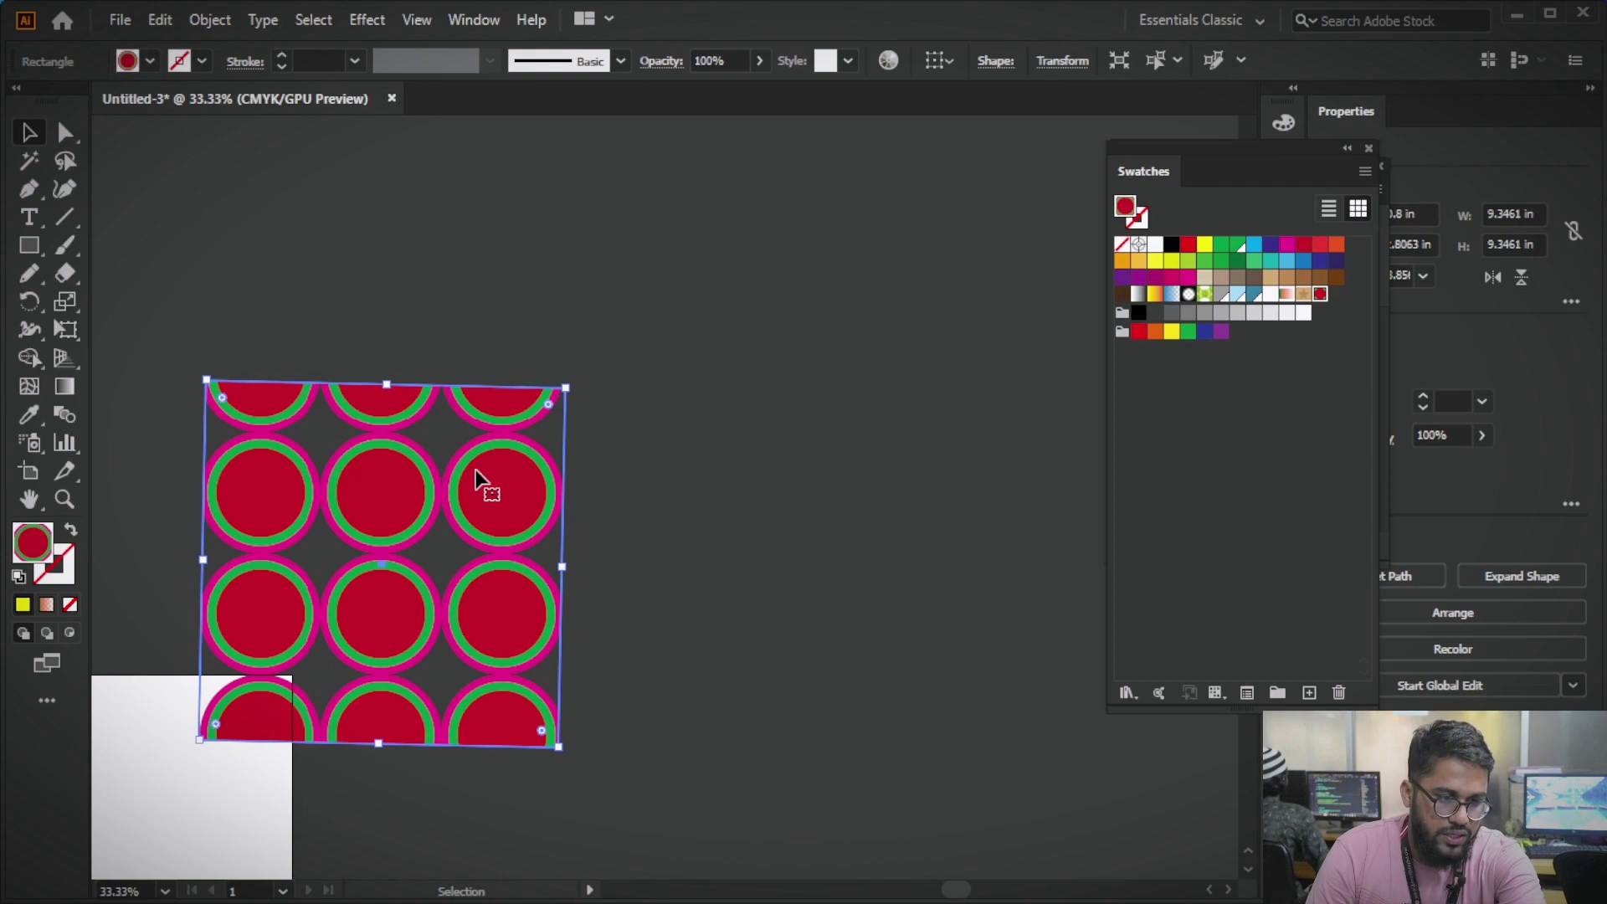
pyautogui.press('Delete')
# - Open the Window menu to reach the Color Properties swatch libraries
pyautogui.click(475, 22)
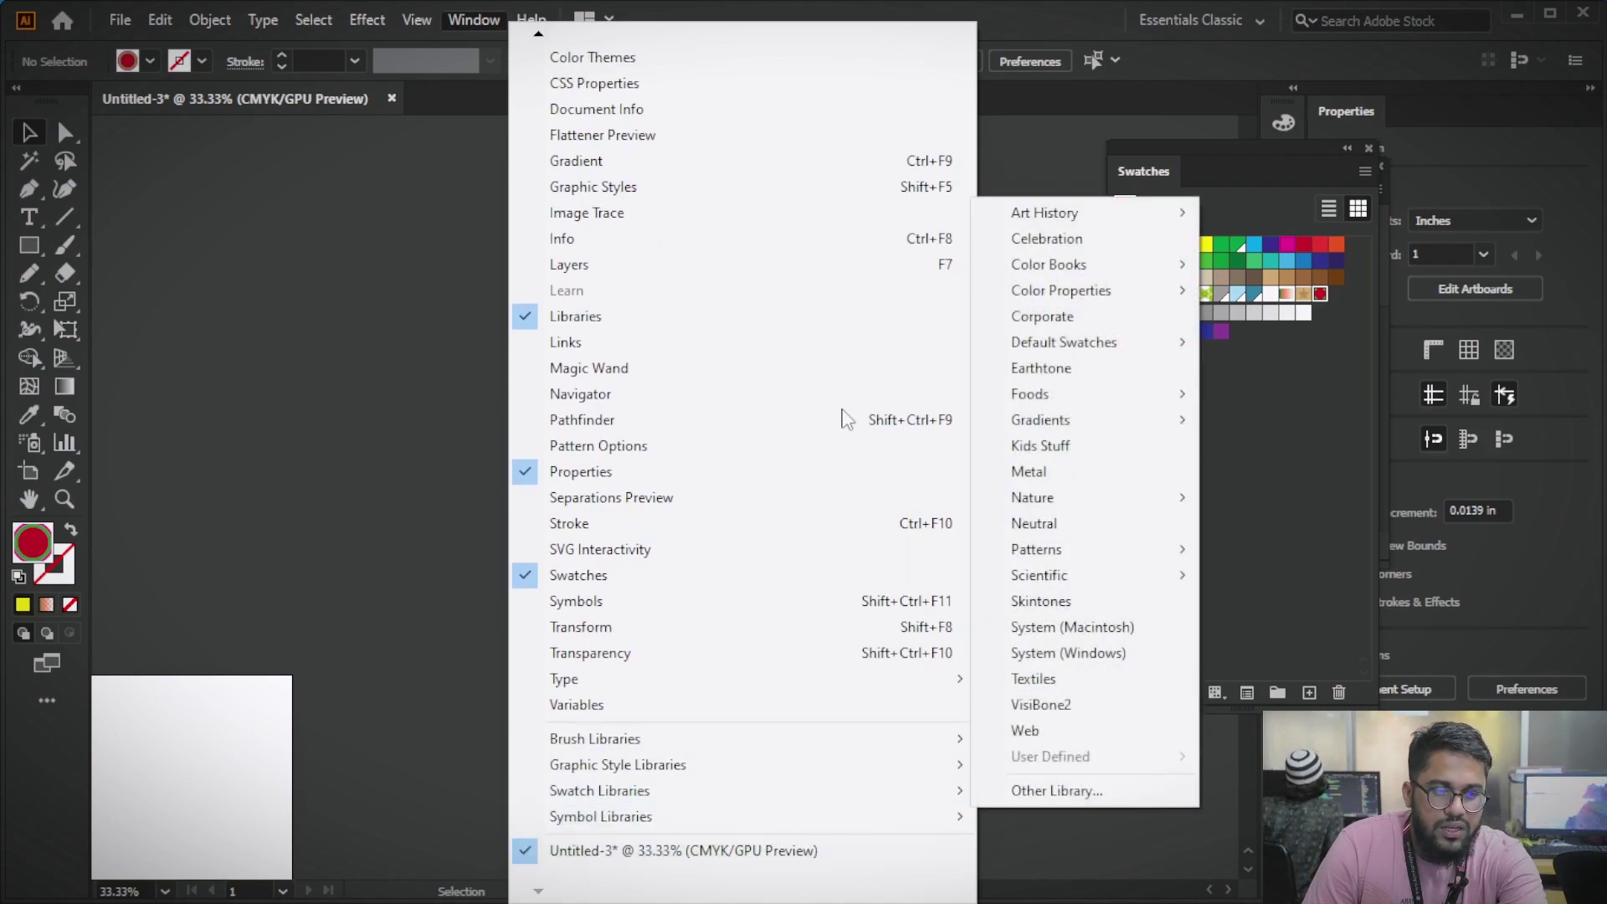
pyautogui.moveTo(599, 790)
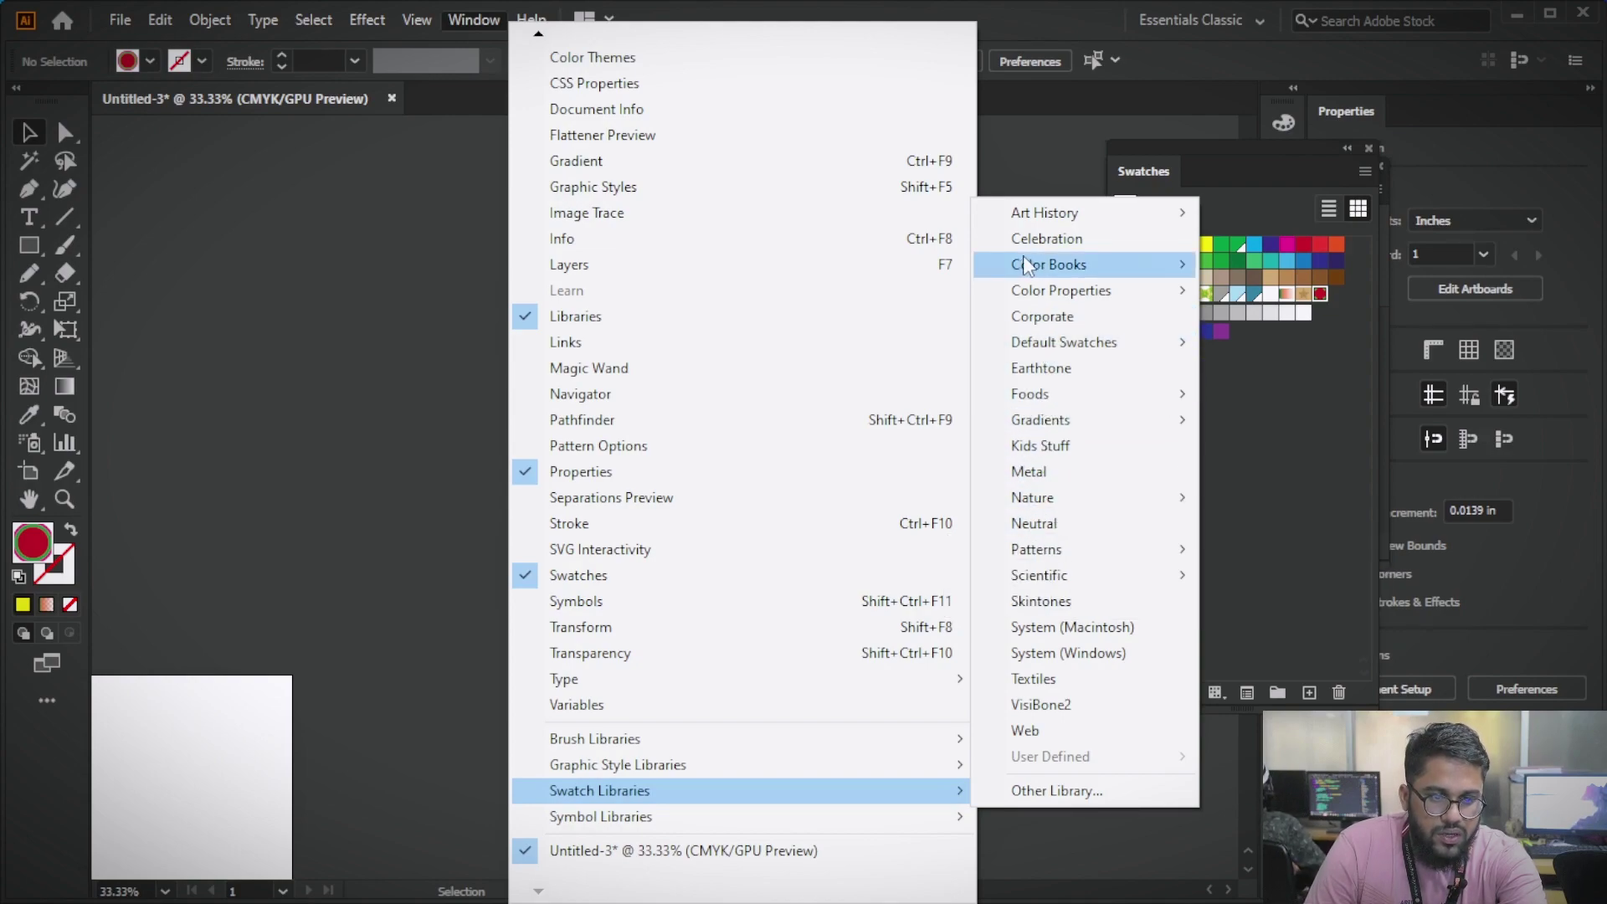
pyautogui.moveTo(1061, 289)
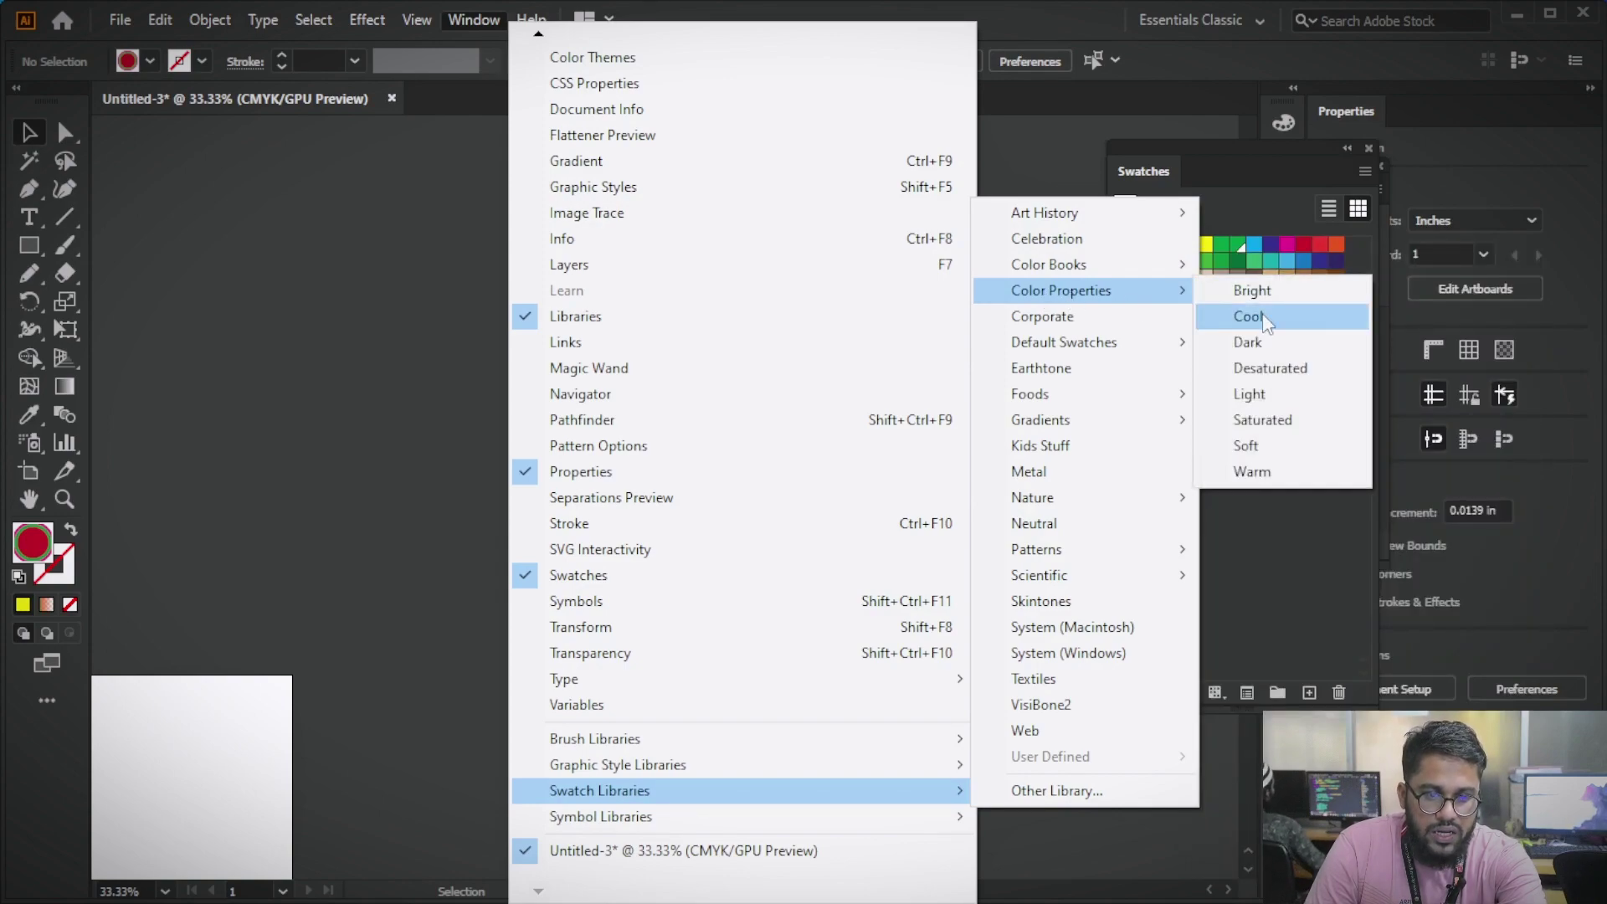
# - Open the Color Properties library and draw a tall 4.26 × 8.28 in black-filled rectangle
pyautogui.click(1247, 342)
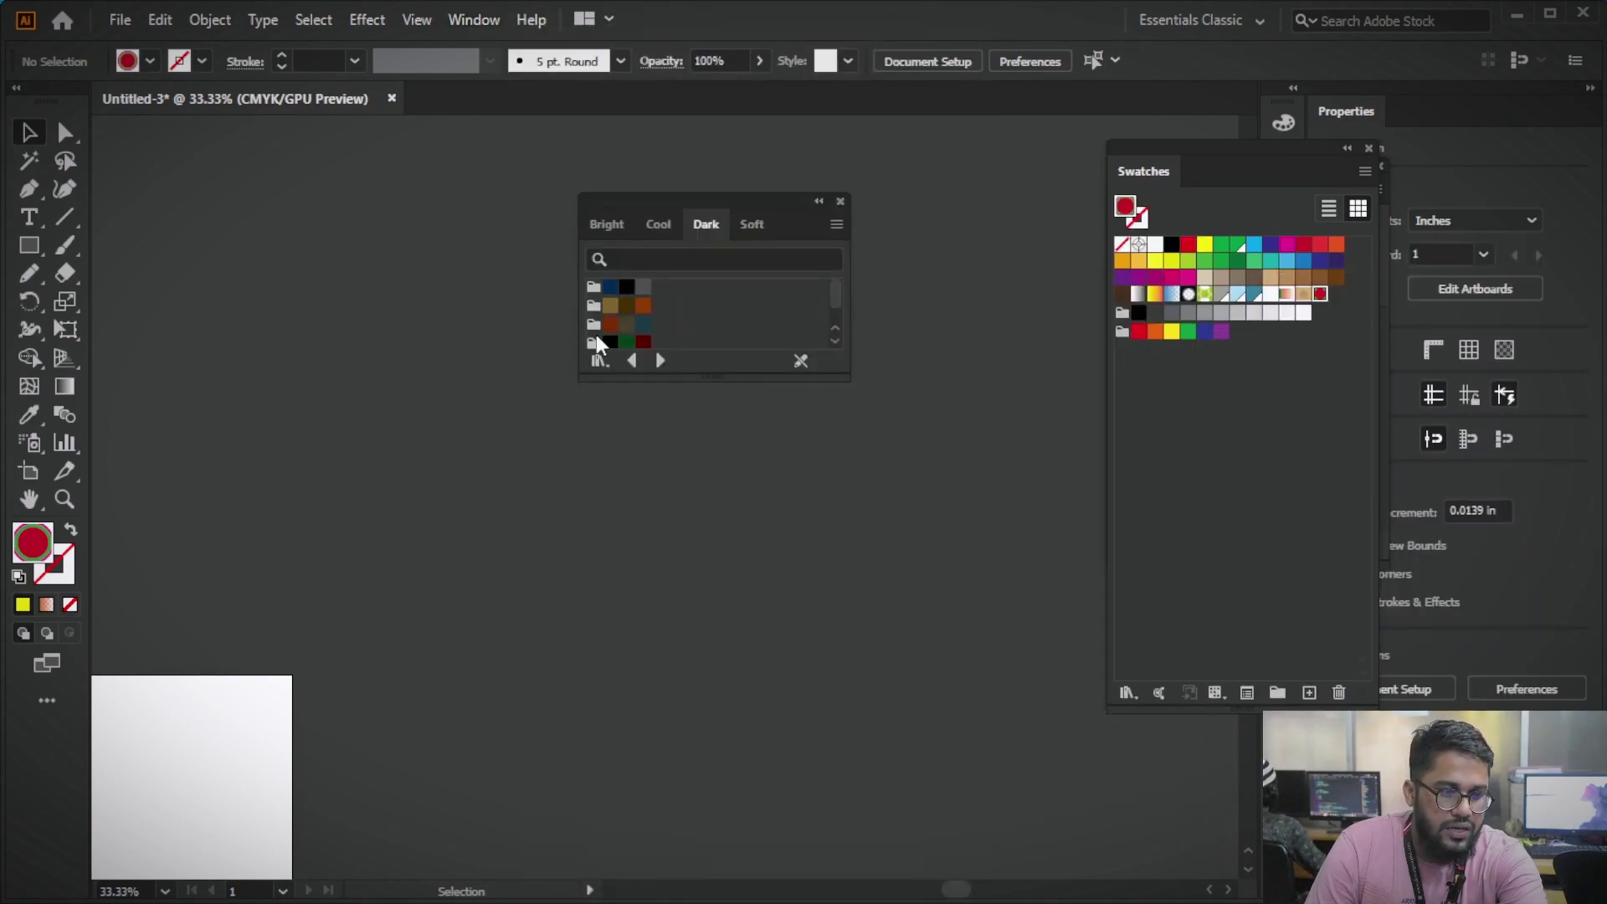
pyautogui.press('m')
pyautogui.moveTo(346, 248); pyautogui.dragTo(513, 573)
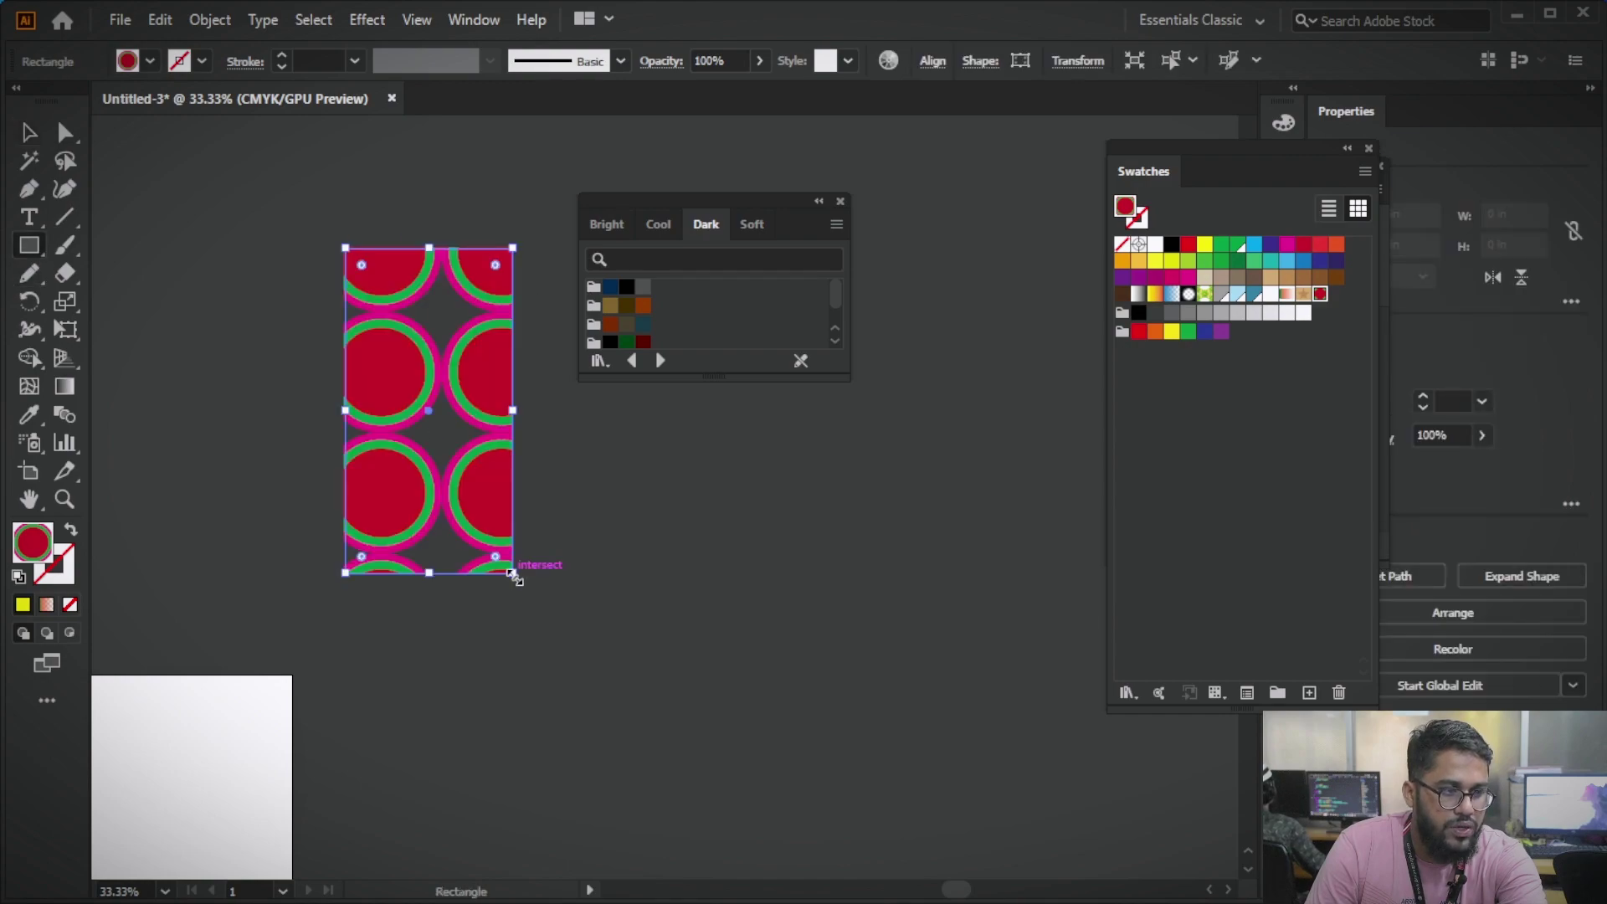
pyautogui.click(150, 60)
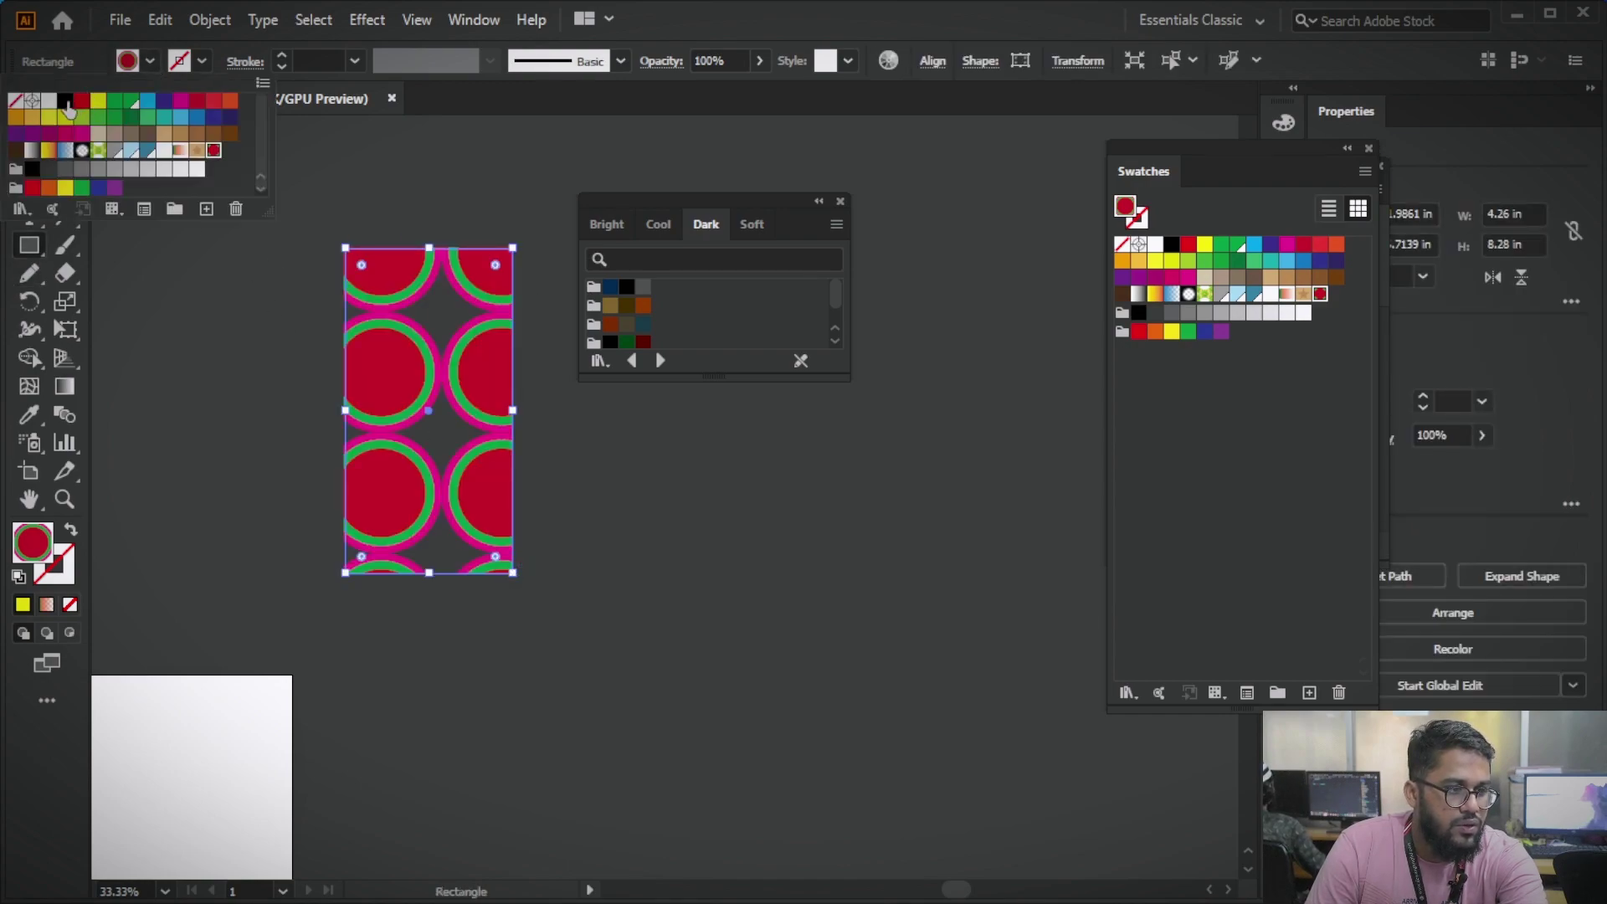
pyautogui.click(66, 101)
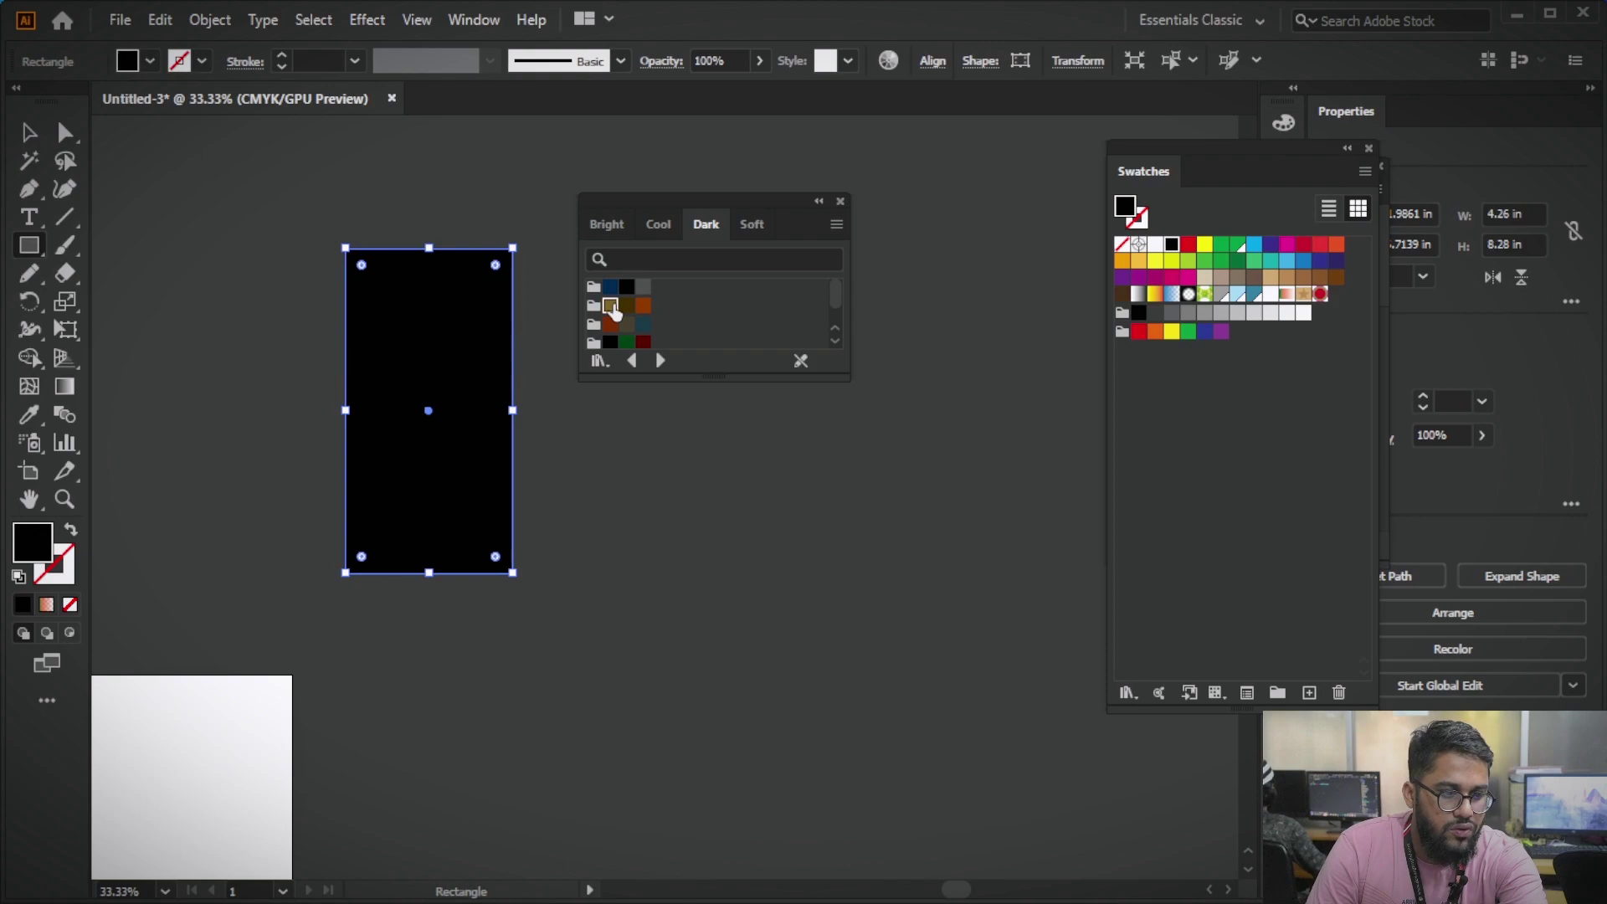
# - Recolour the rectangle with Dark swatches (brown, rust, olive), then Cool purple and indigo
pyautogui.click(610, 304)
pyautogui.click(625, 326)
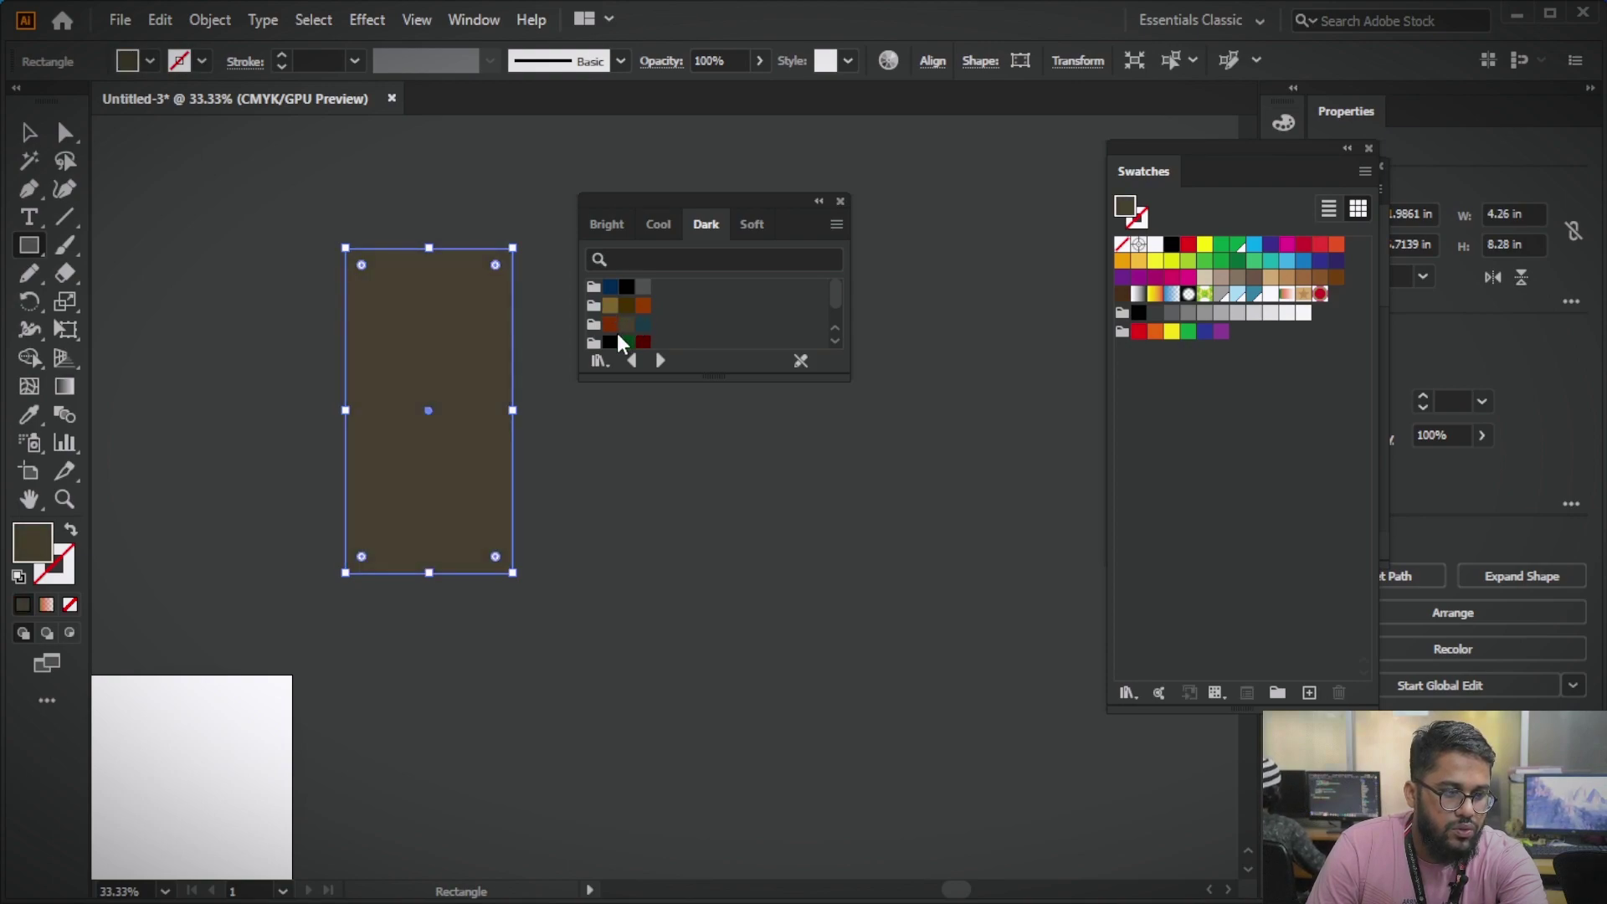
pyautogui.scroll(-2, 625, 340)
pyautogui.moveTo(712, 378); pyautogui.dragTo(712, 765)
pyautogui.click(659, 494)
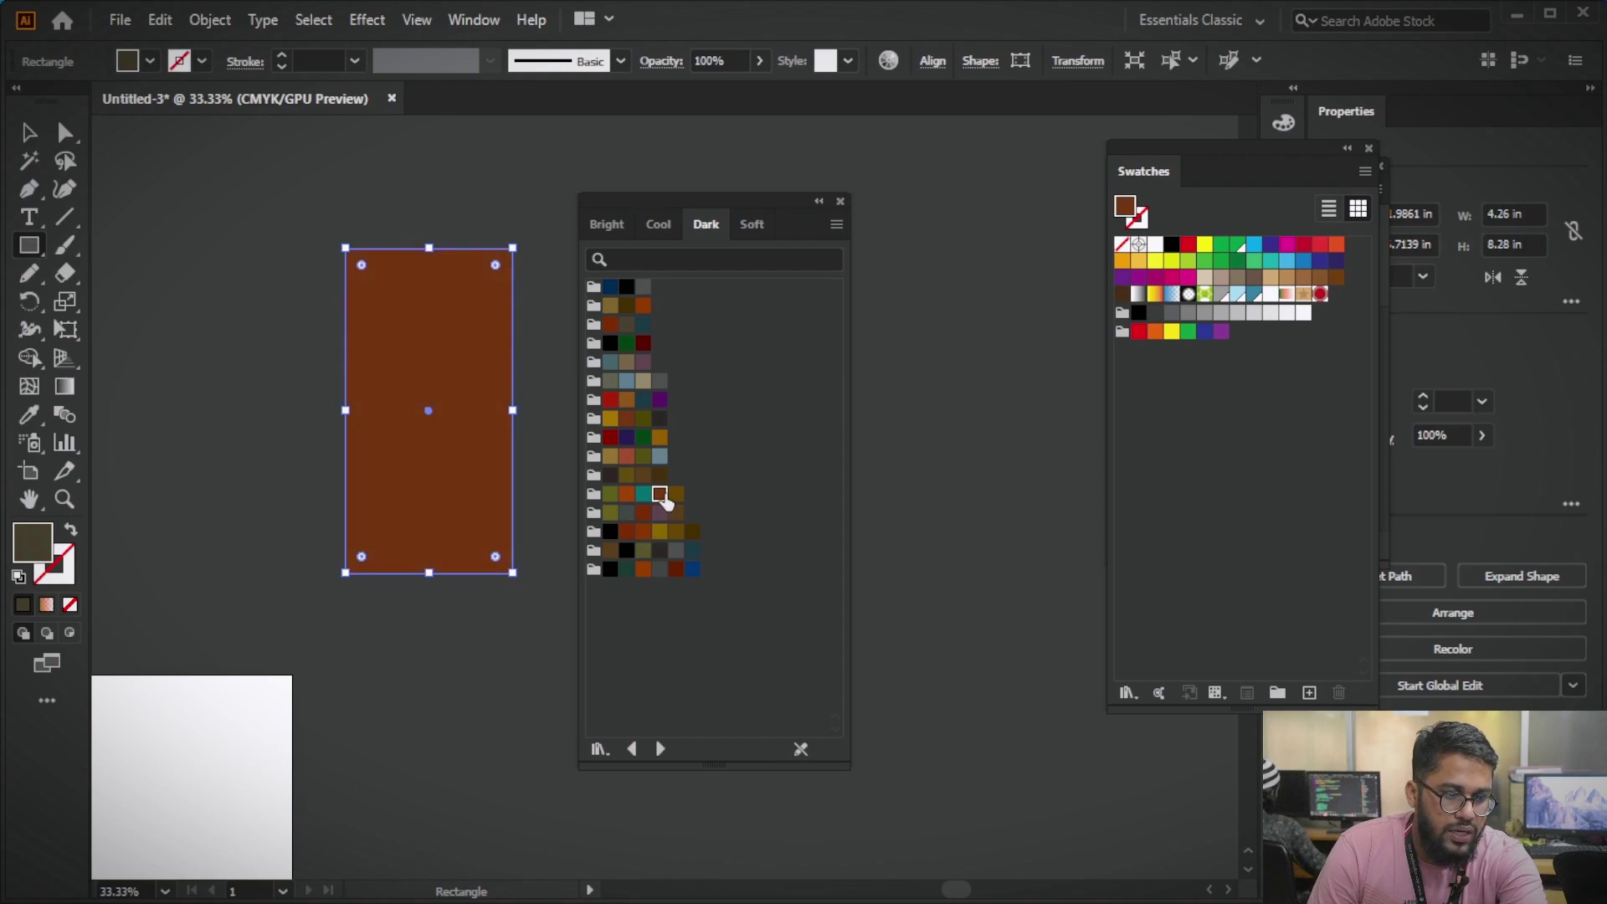
pyautogui.click(643, 456)
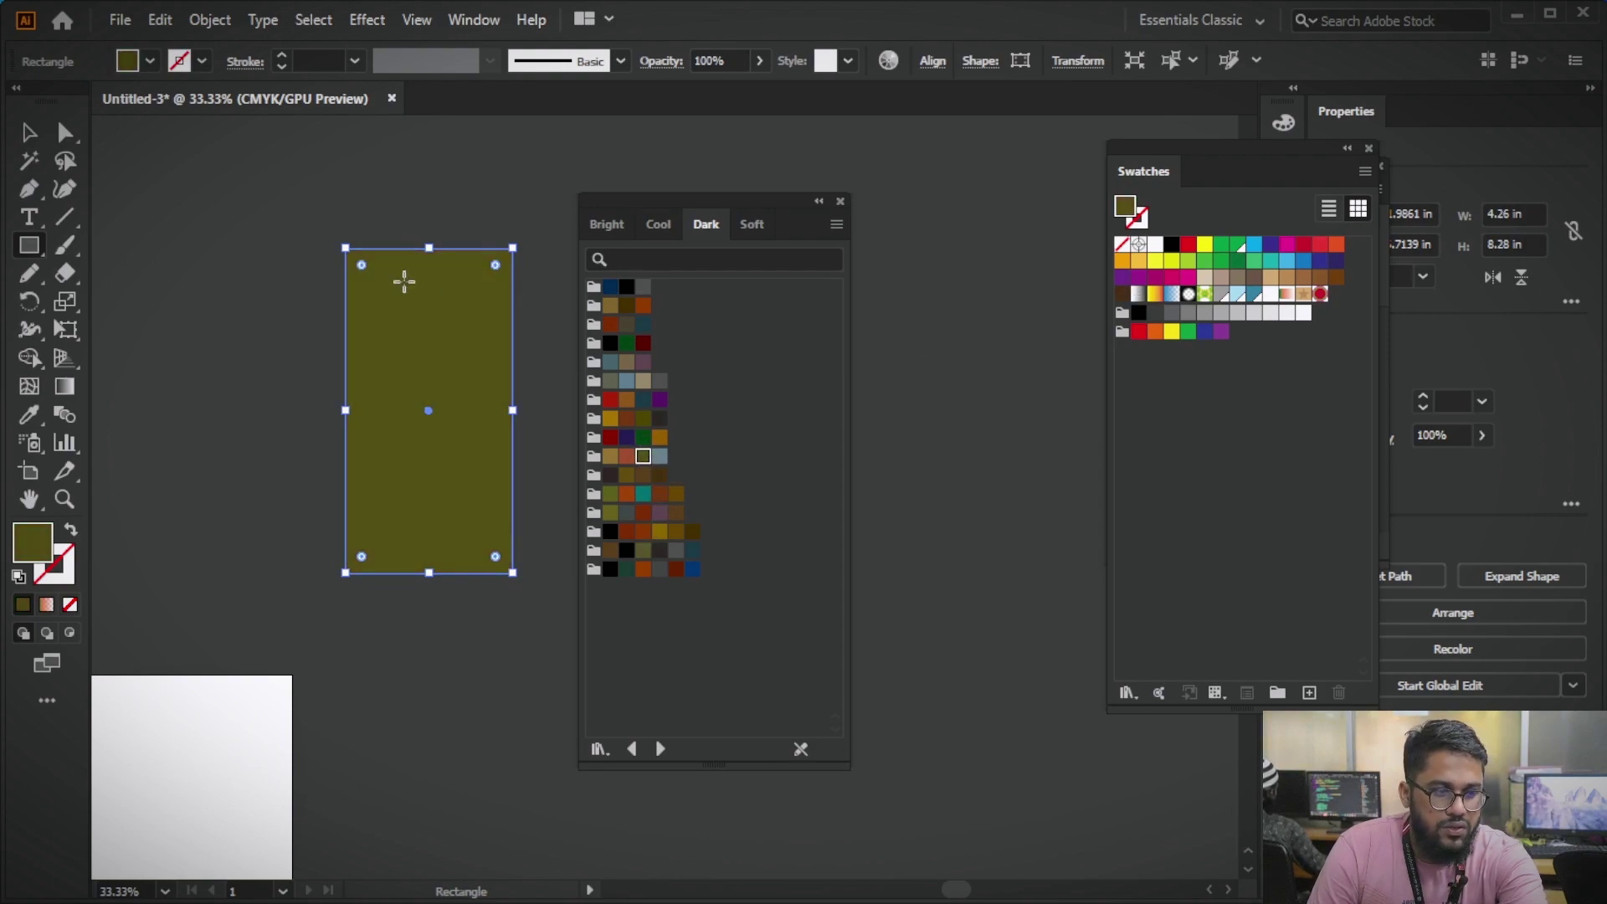
pyautogui.click(659, 224)
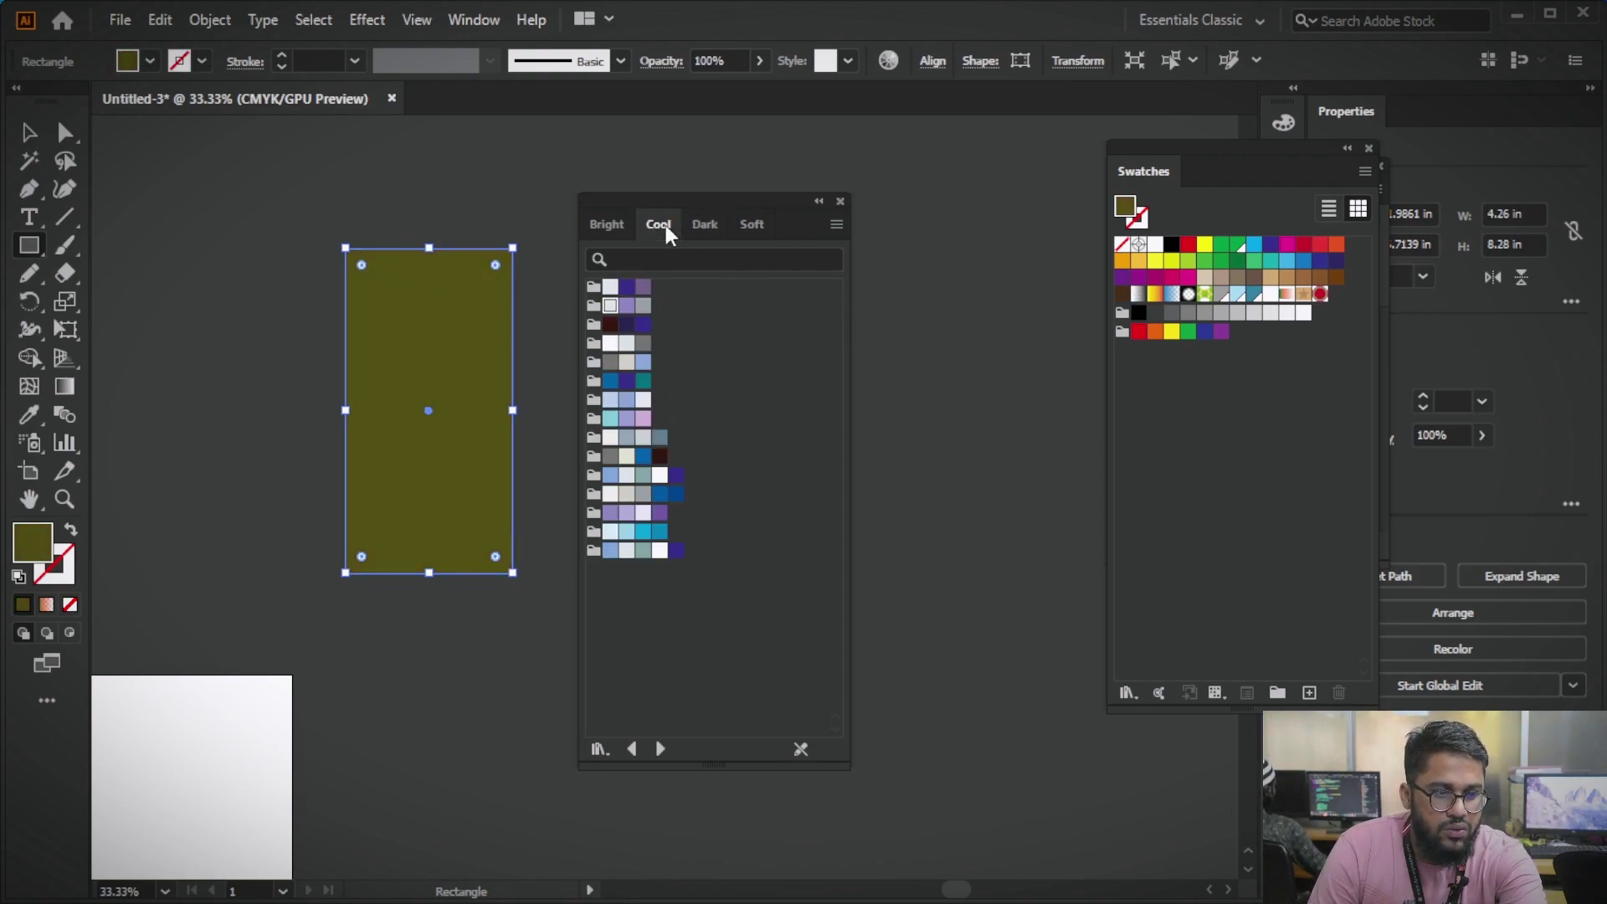
pyautogui.click(626, 286)
pyautogui.click(626, 304)
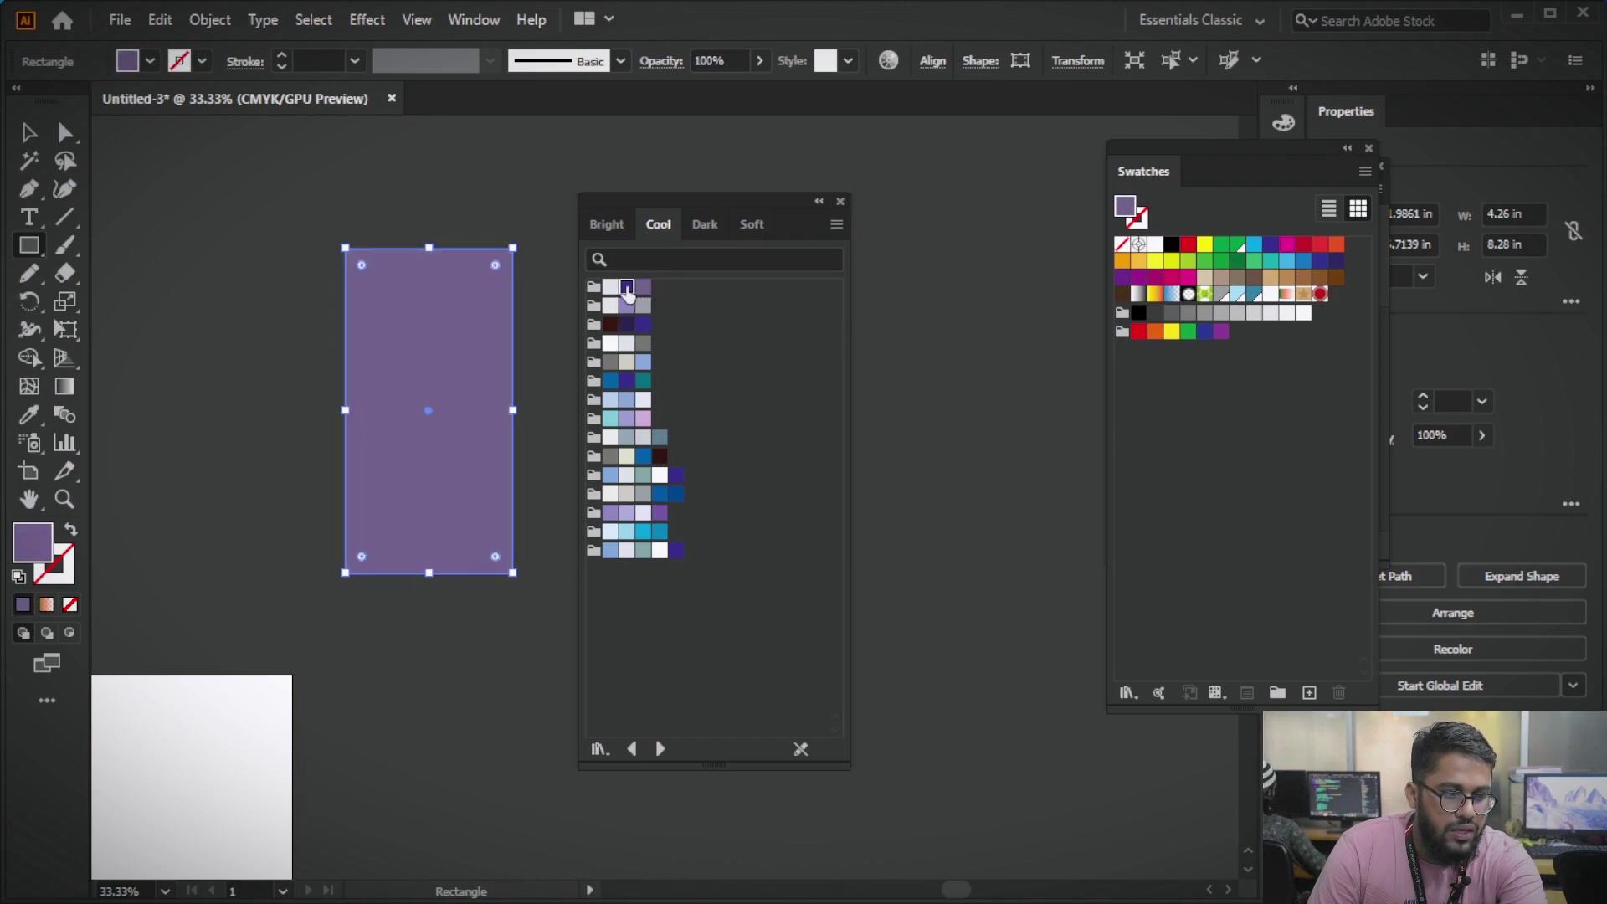
# - Try Soft swatches — grey, cream, pale blue, lavender — leaving the rectangle pale pink-lavender
pyautogui.click(610, 361)
pyautogui.click(753, 224)
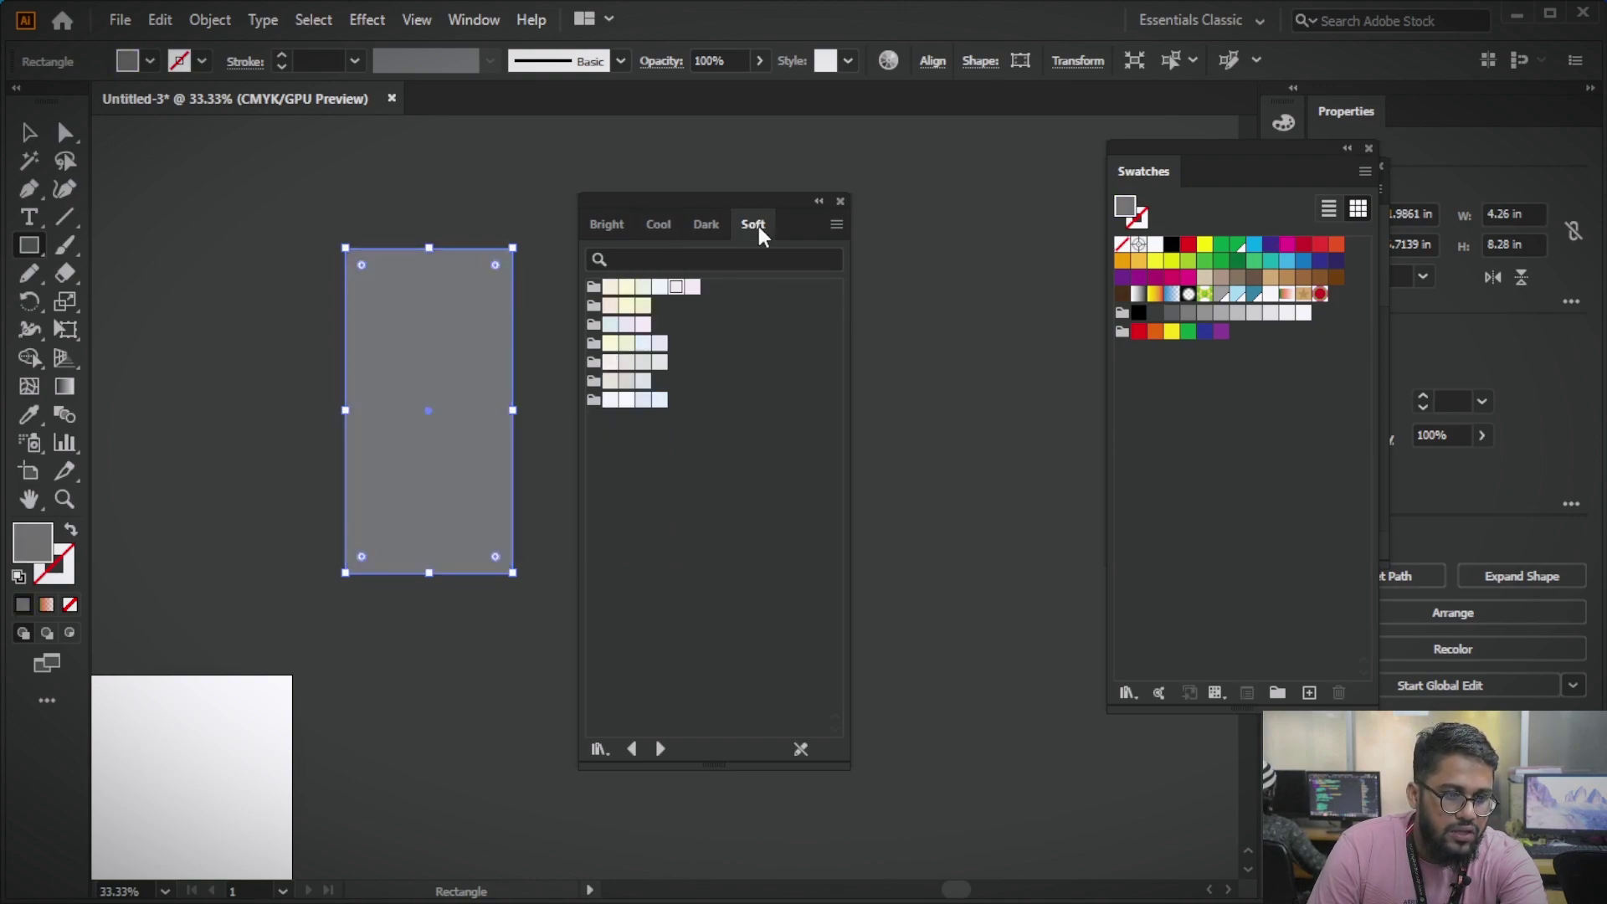
pyautogui.click(610, 343)
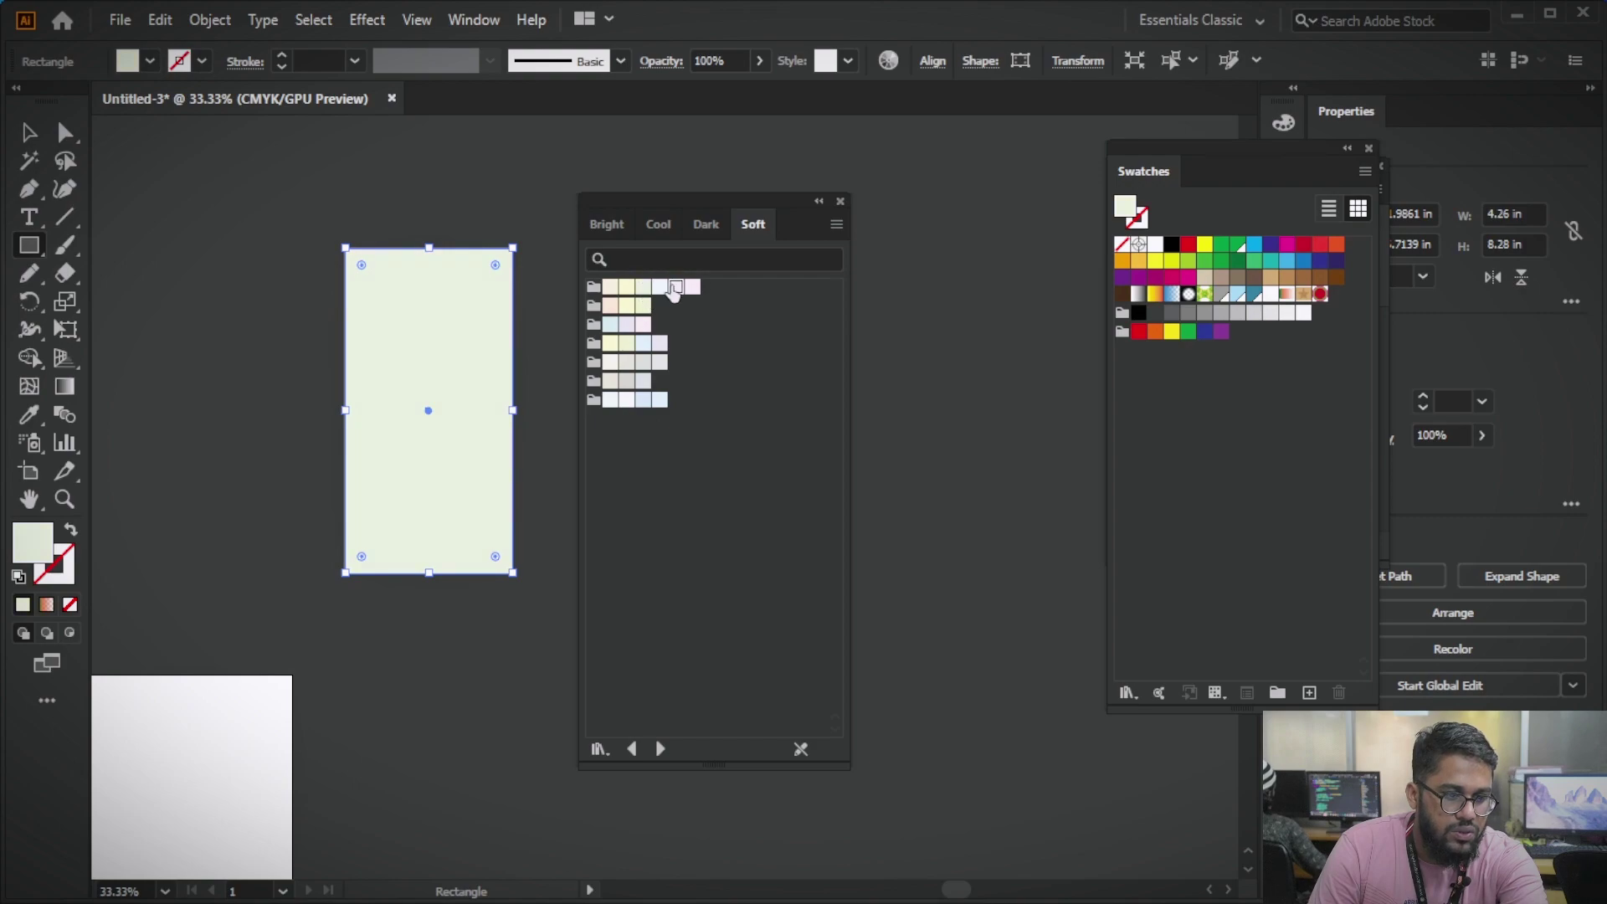
pyautogui.click(632, 381)
pyautogui.click(658, 399)
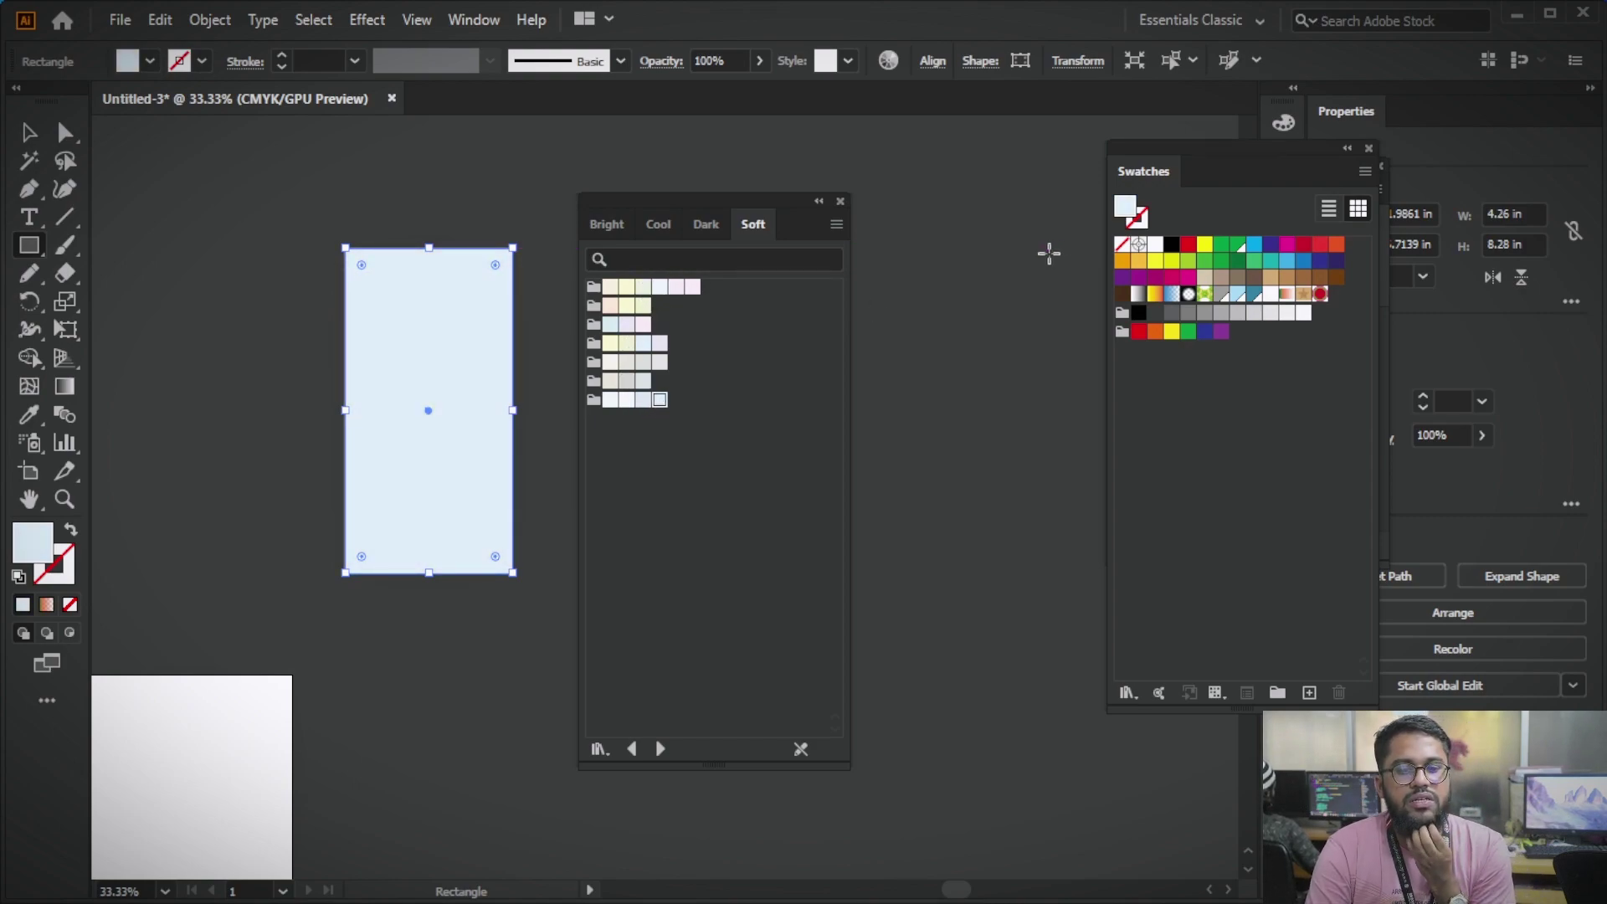
pyautogui.click(660, 343)
pyautogui.click(660, 288)
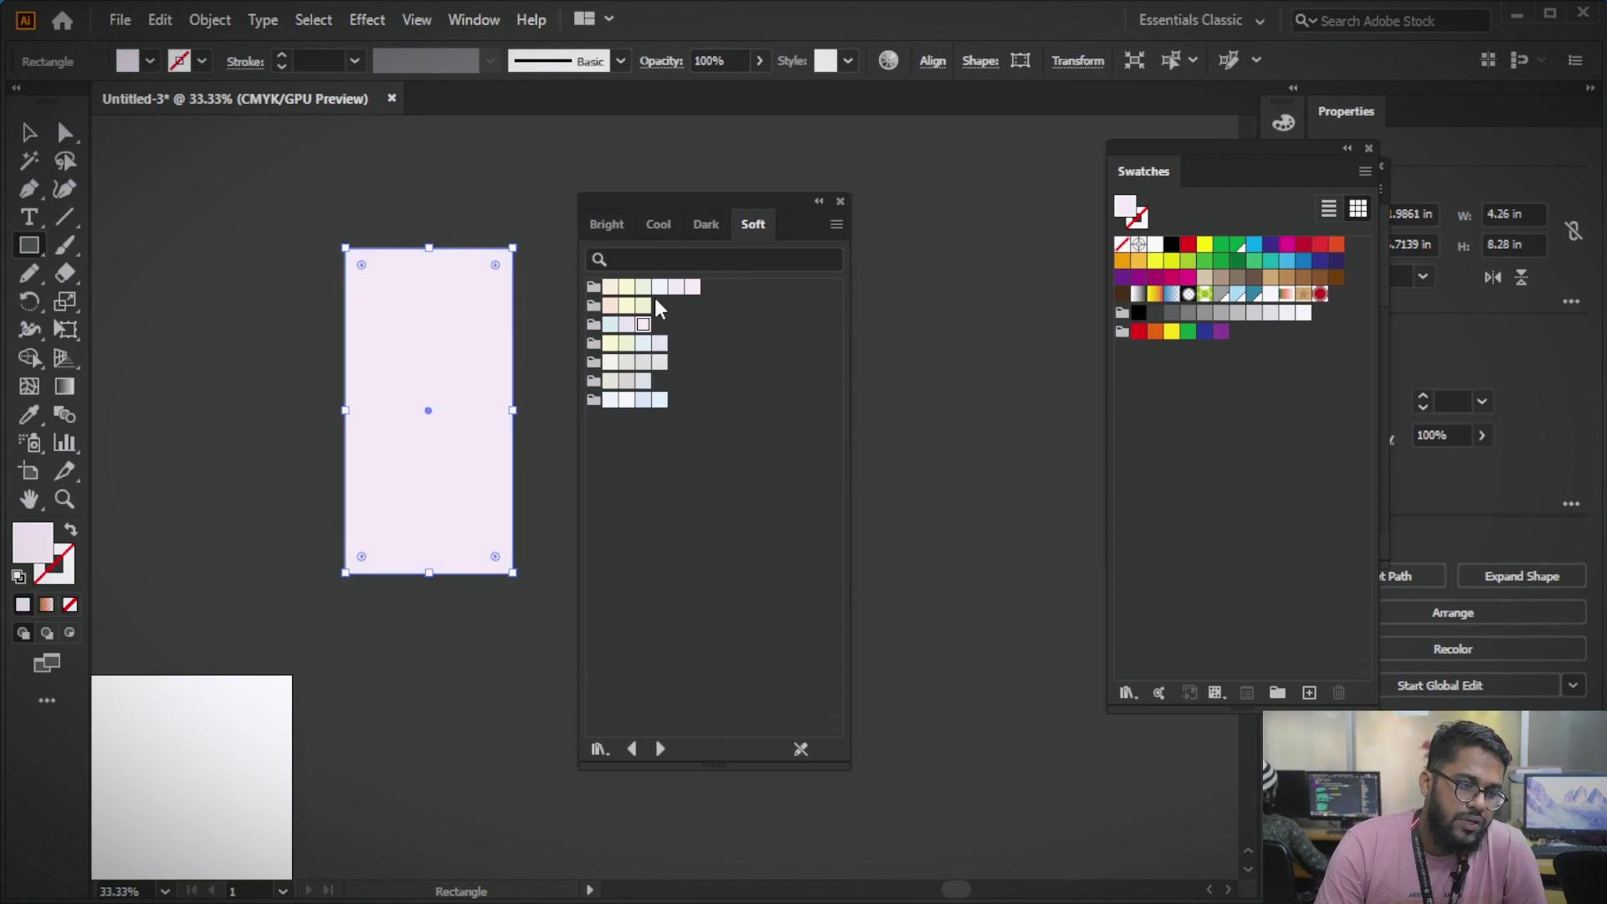
pyautogui.click(692, 287)
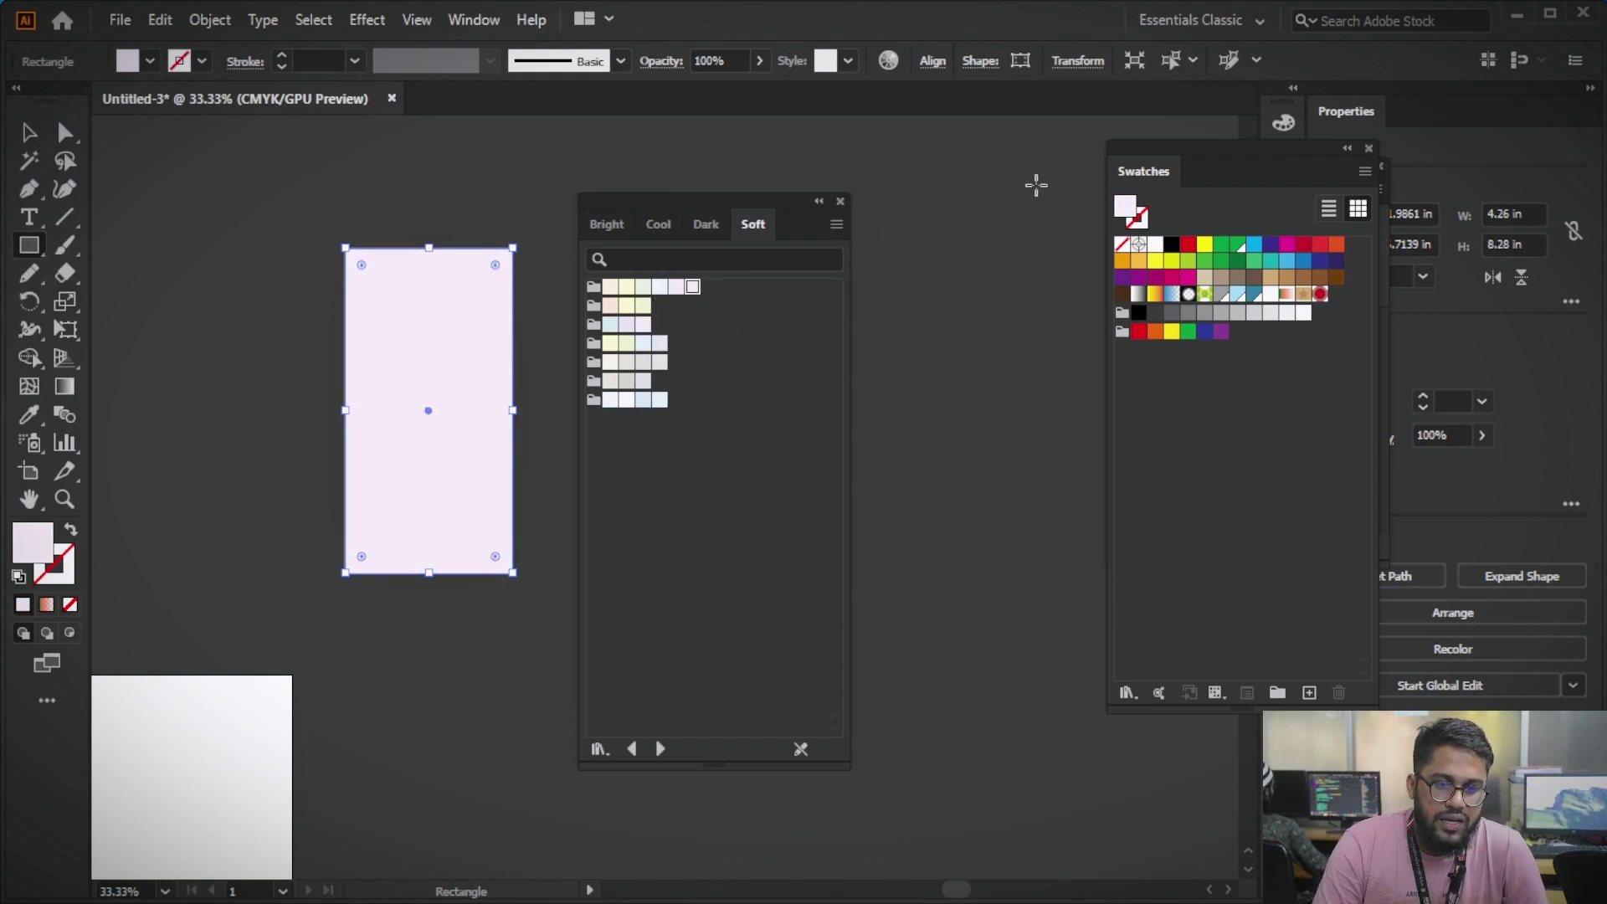
pyautogui.click(474, 20)
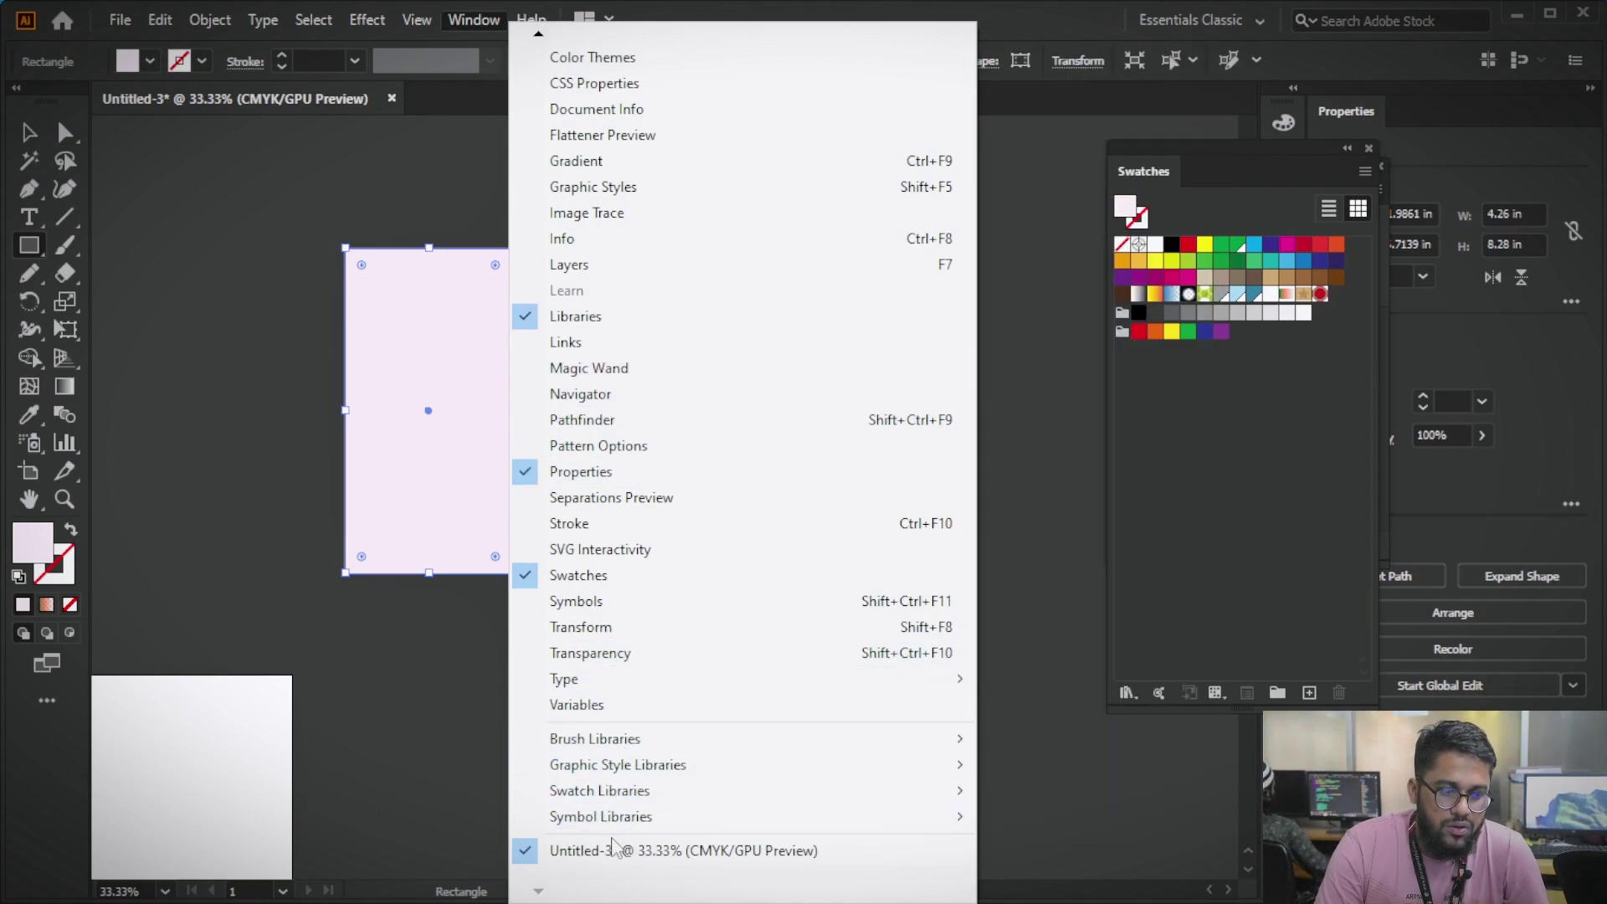
pyautogui.moveTo(599, 790)
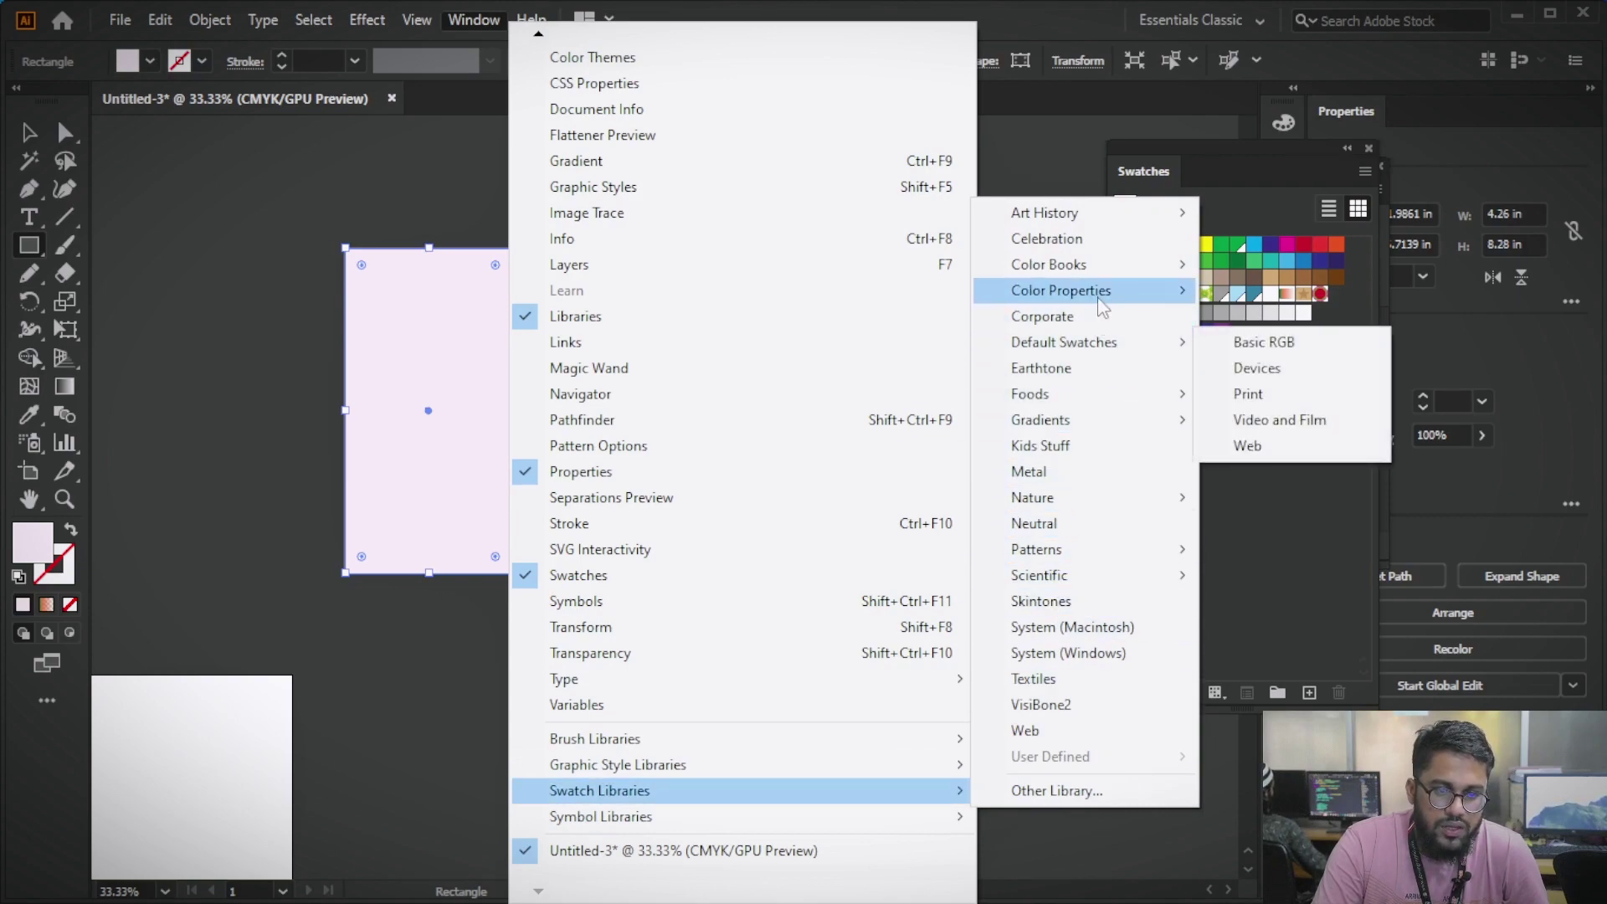
pyautogui.moveTo(1062, 290)
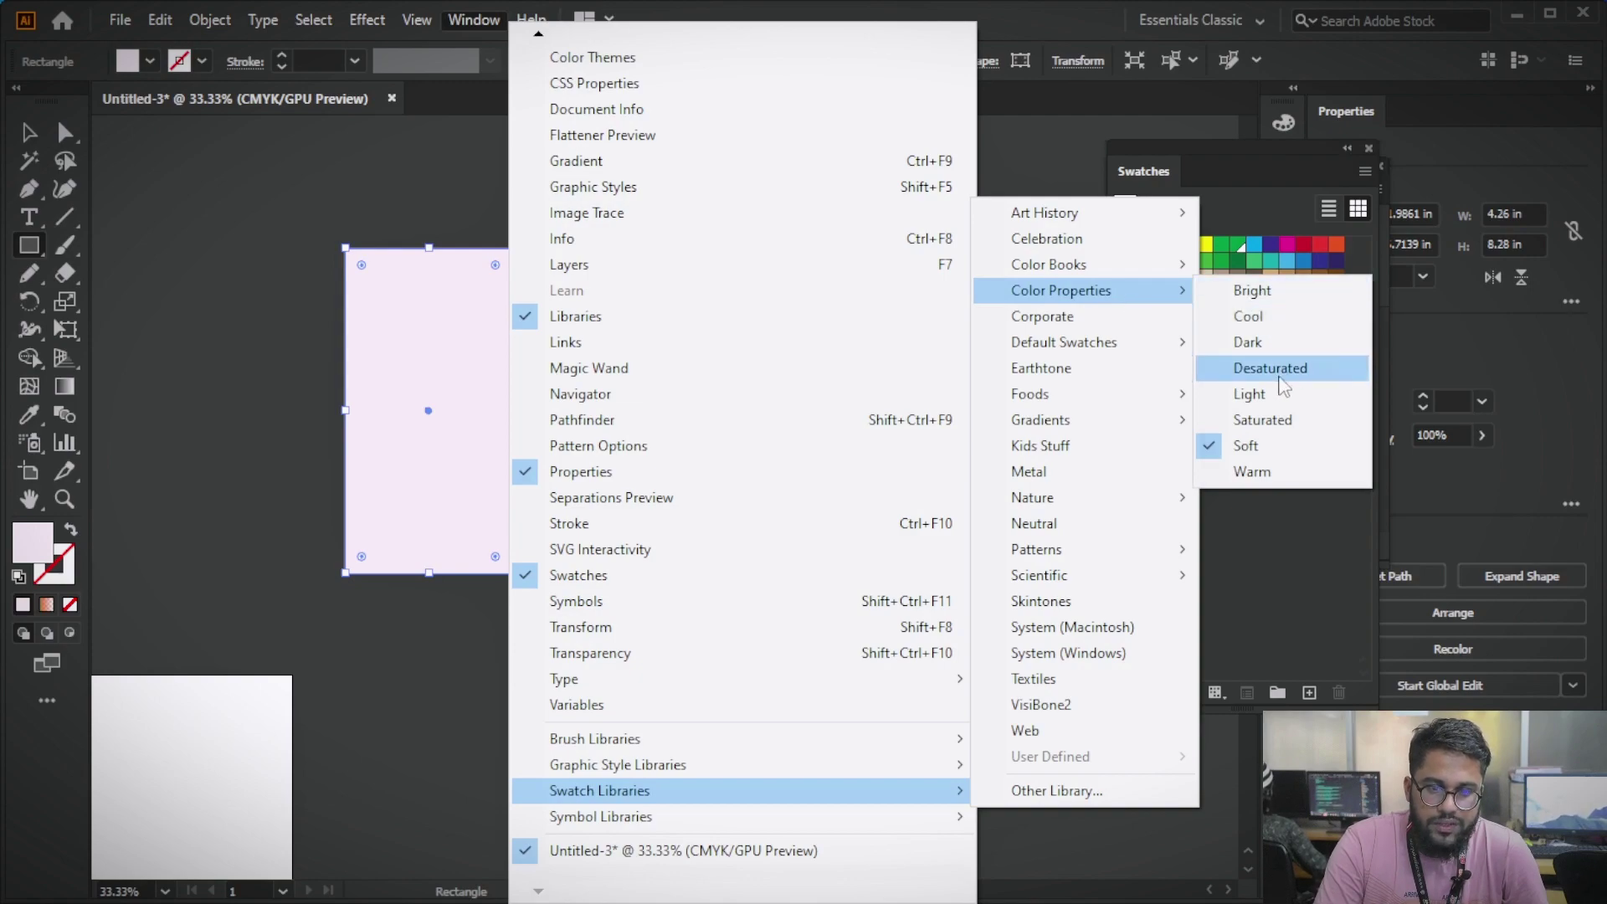
# - Open the Warm library and try yellow, orange, red, gold and tan swatches on the rectangle
pyautogui.click(1252, 472)
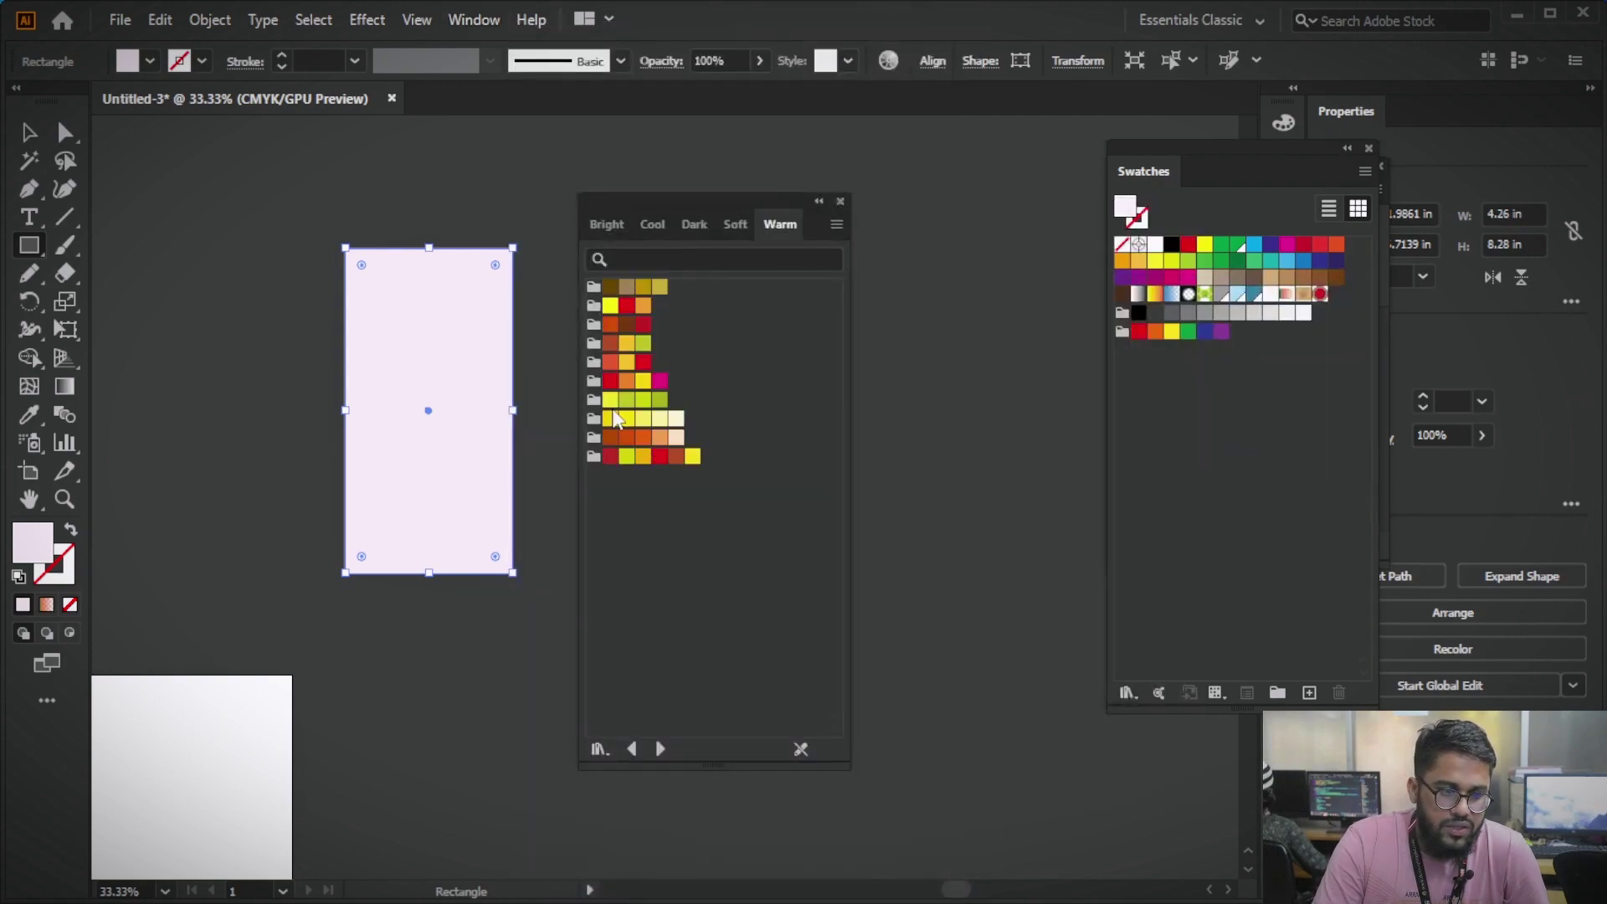
pyautogui.click(642, 345)
pyautogui.click(641, 418)
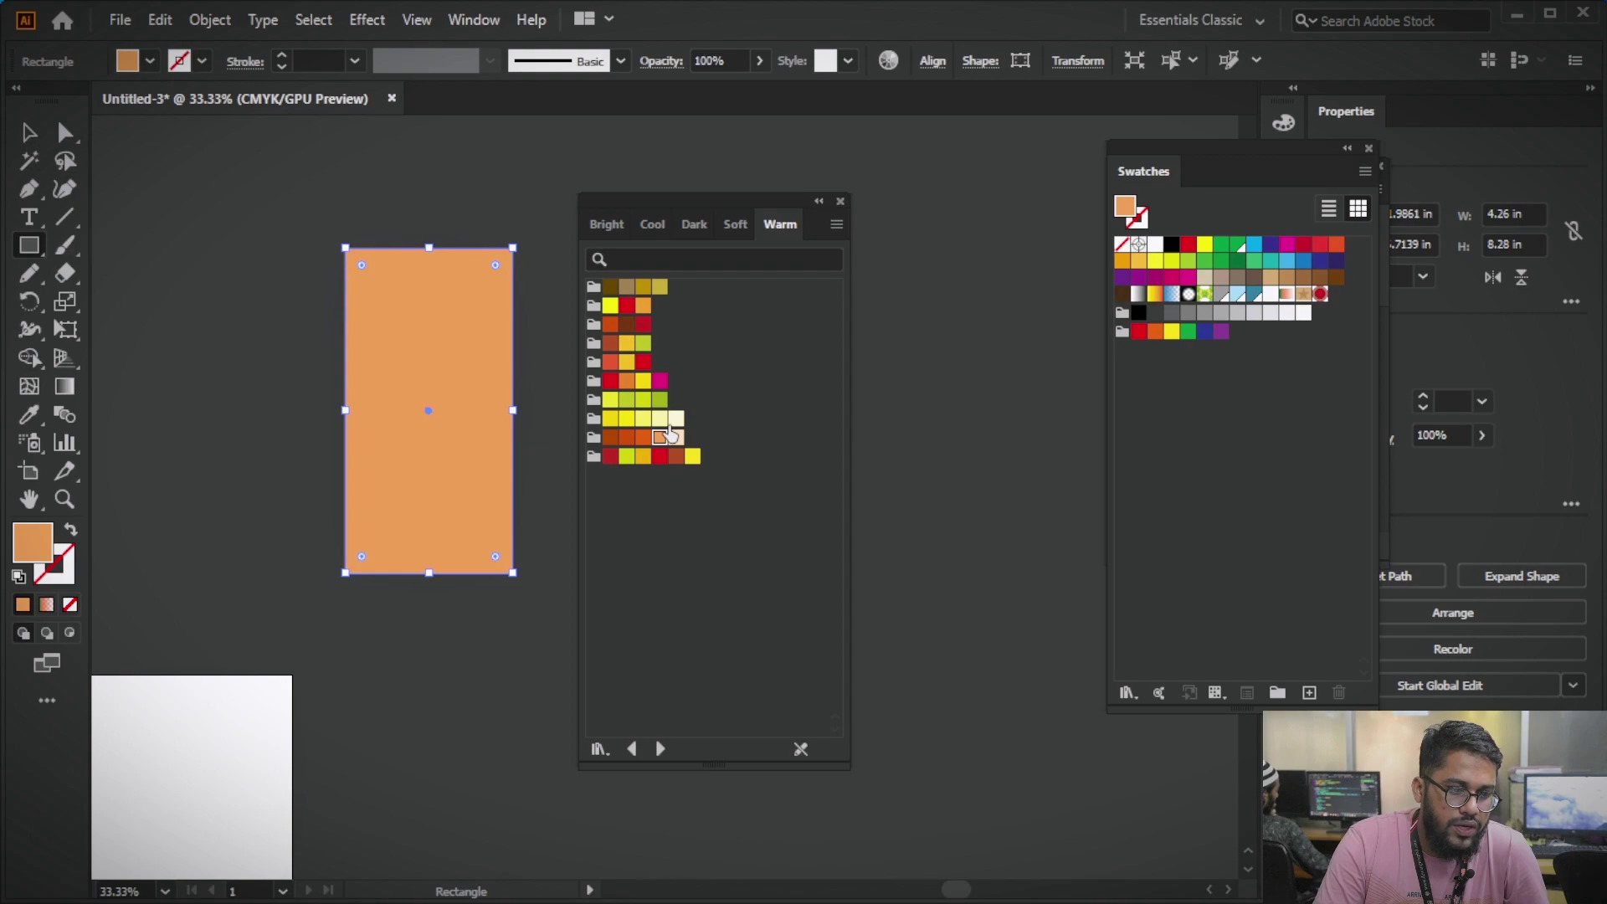
pyautogui.click(675, 418)
pyautogui.click(643, 399)
pyautogui.click(643, 362)
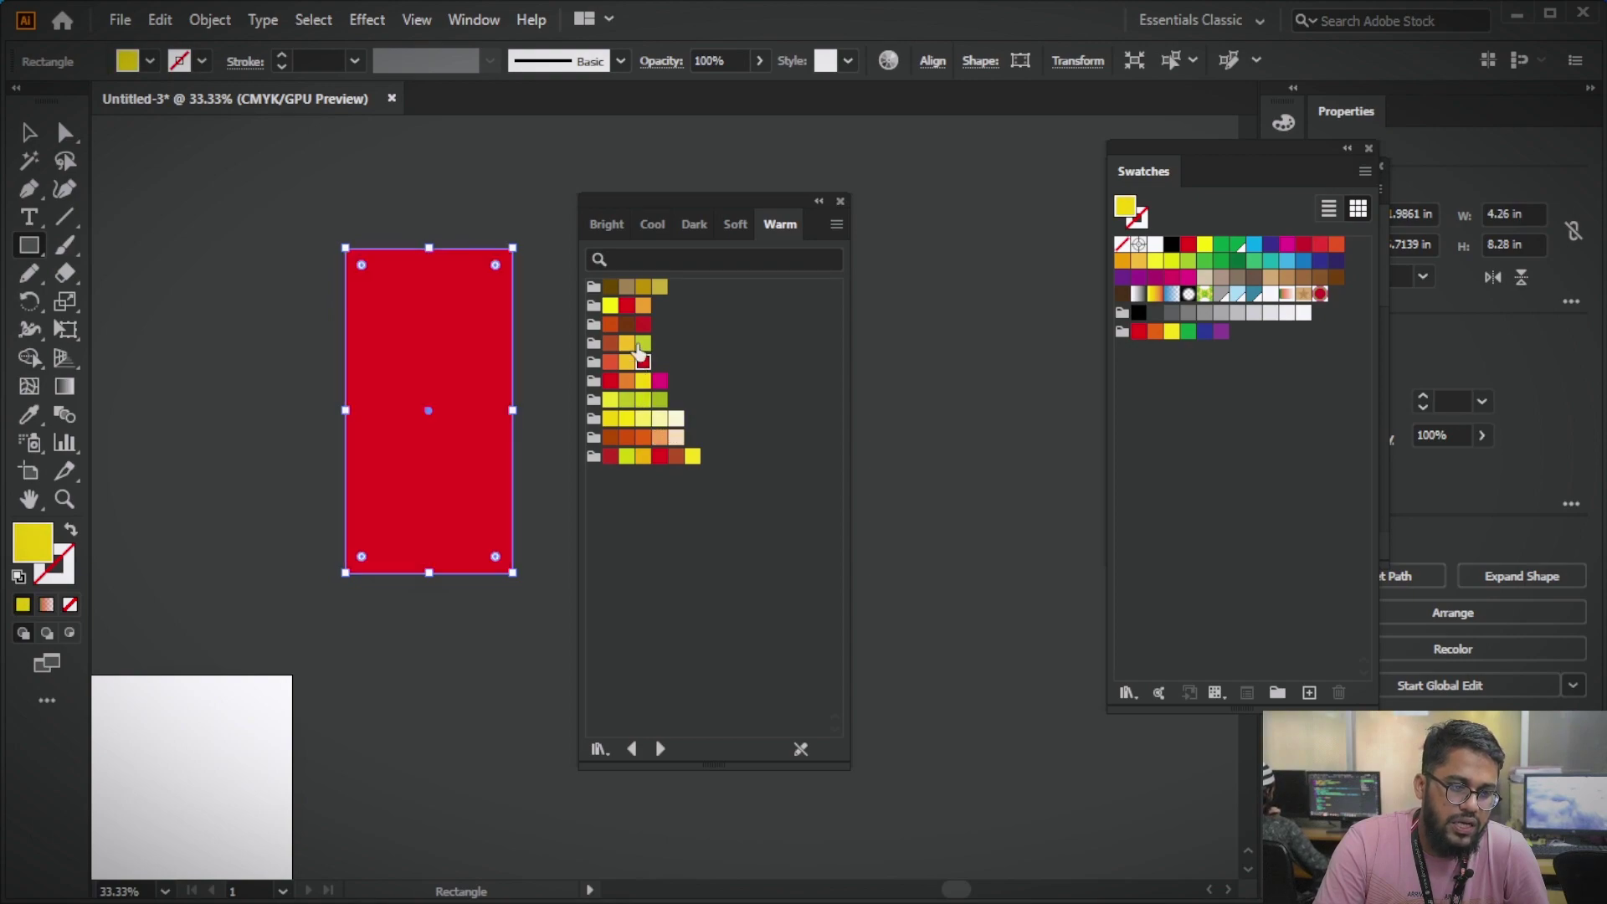
pyautogui.click(643, 304)
pyautogui.click(643, 286)
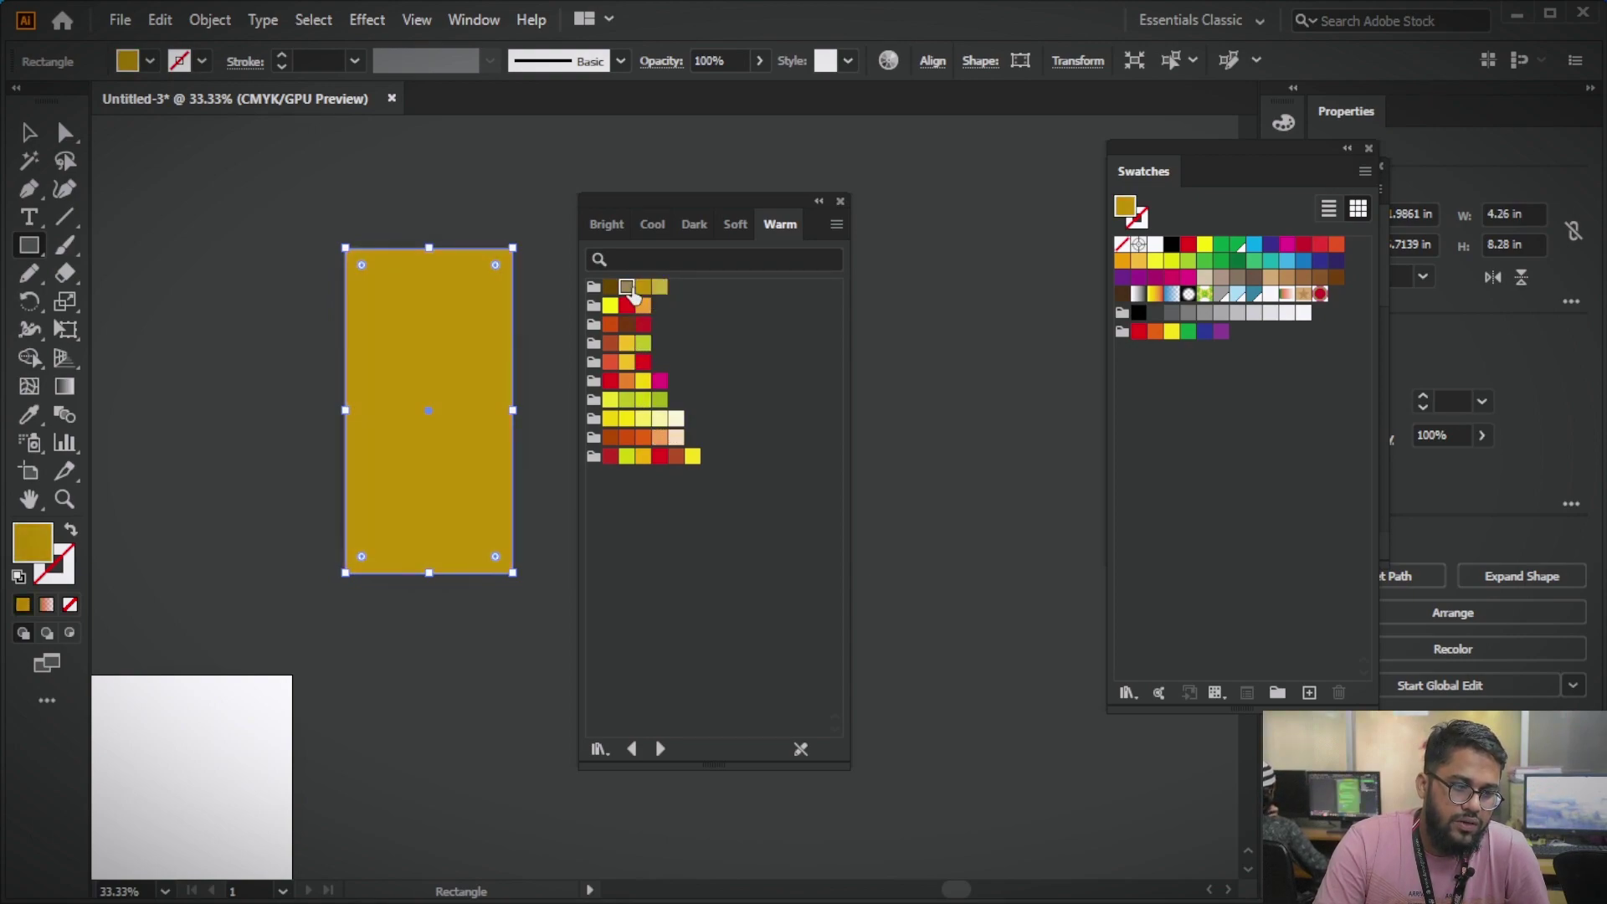
# - Move the swatch panel right, then try lavender Cool and pale yellow-green and light blue Soft swatches
pyautogui.moveTo(685, 224); pyautogui.dragTo(883, 221)
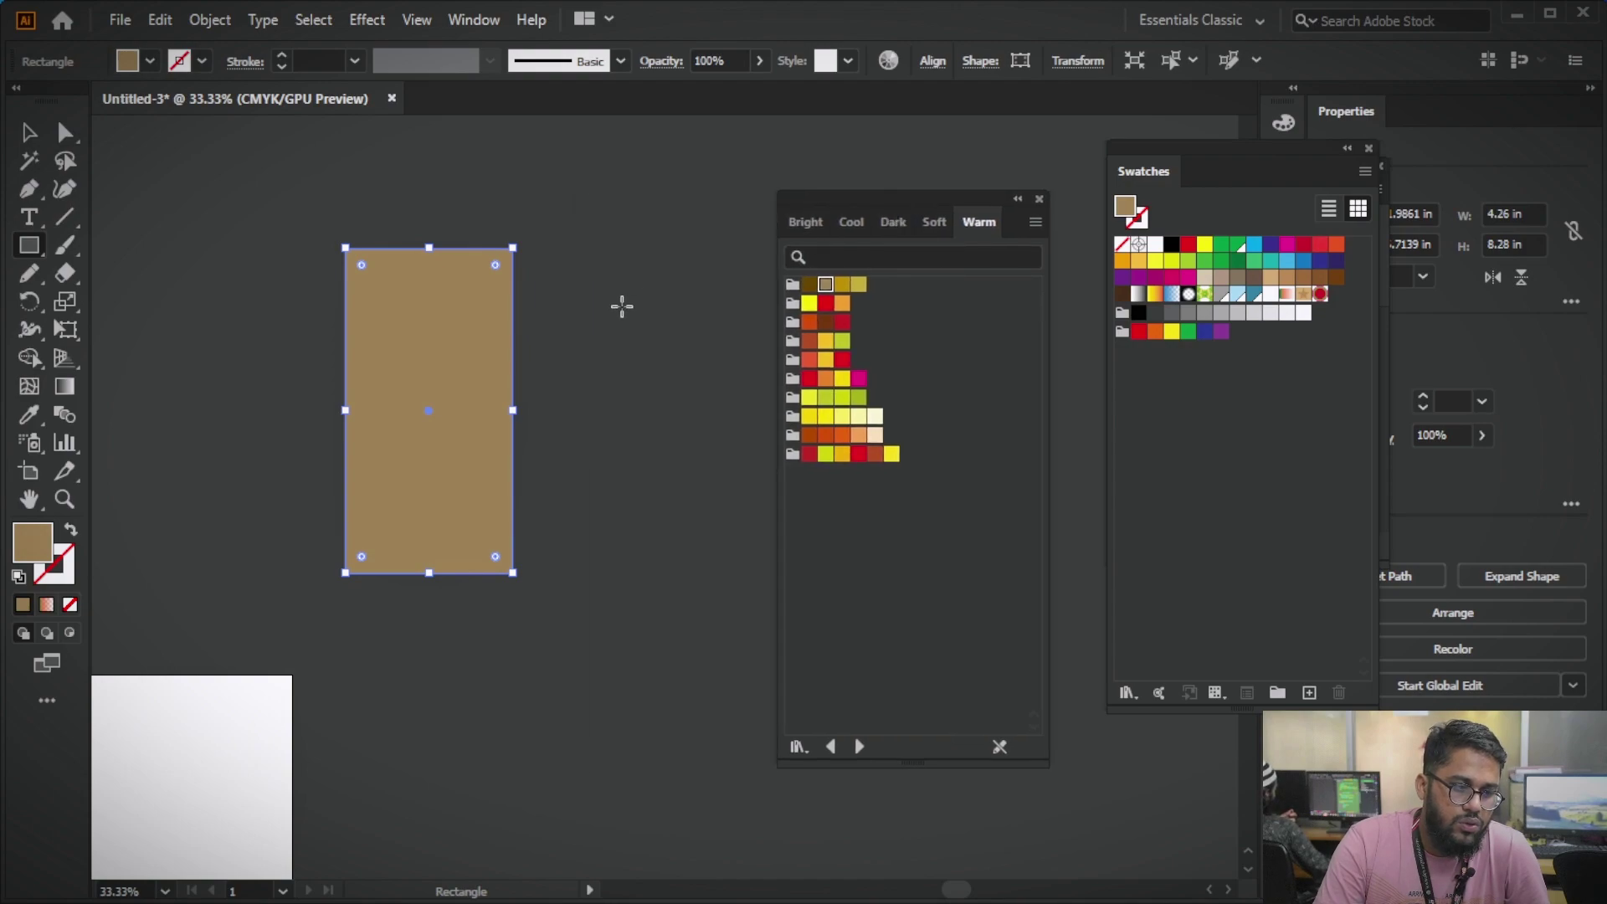
pyautogui.click(494, 395)
pyautogui.click(195, 164)
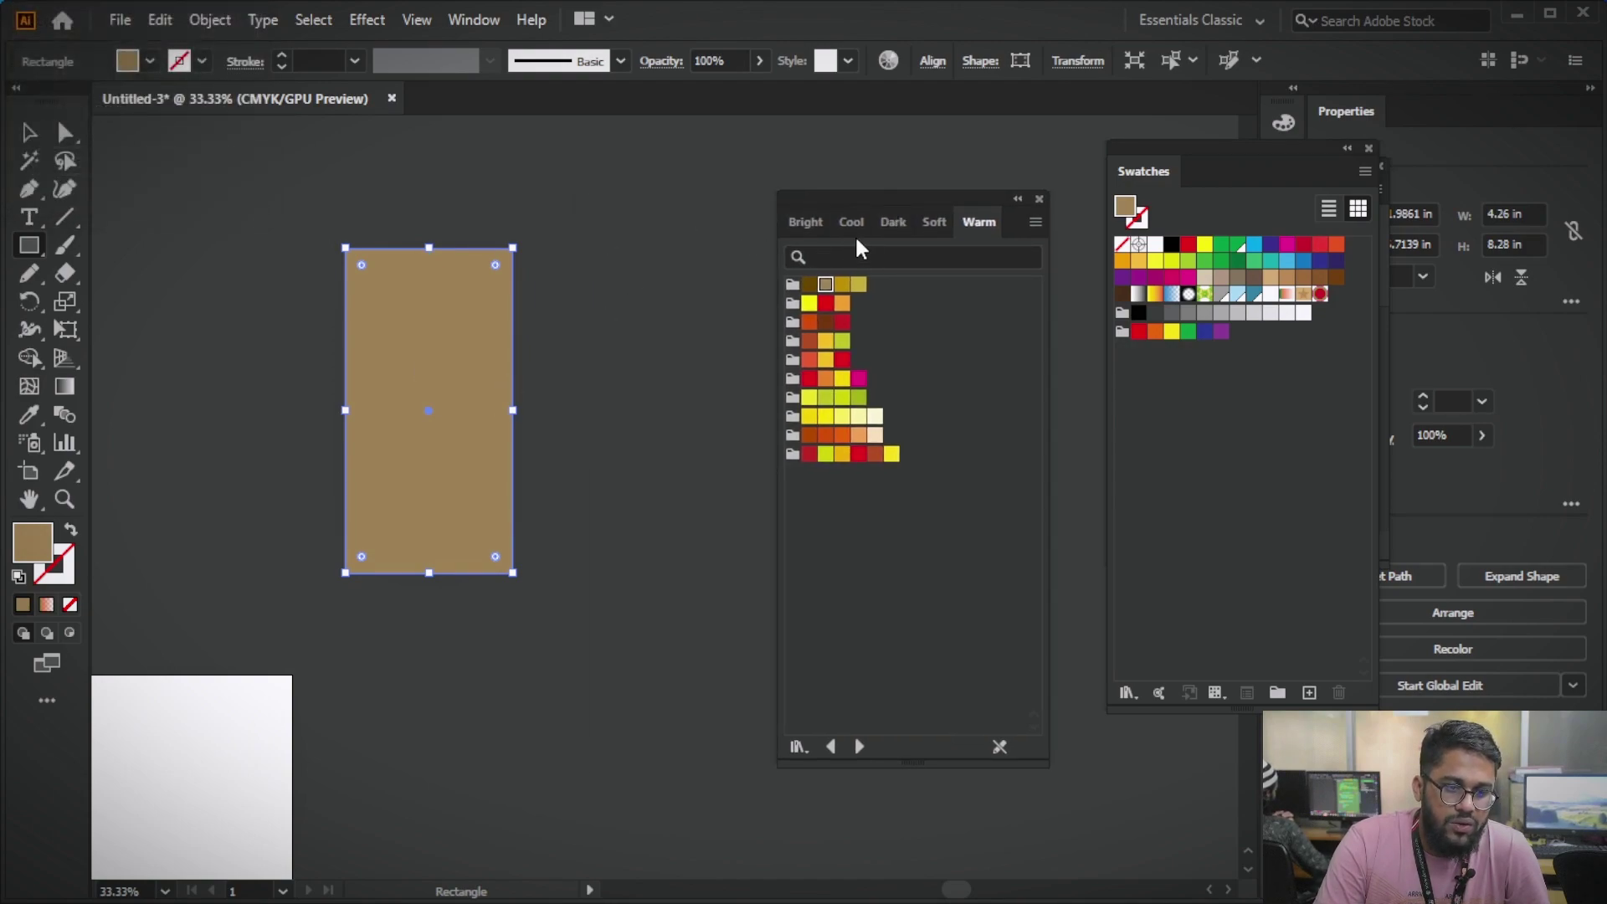
pyautogui.click(852, 223)
pyautogui.click(826, 302)
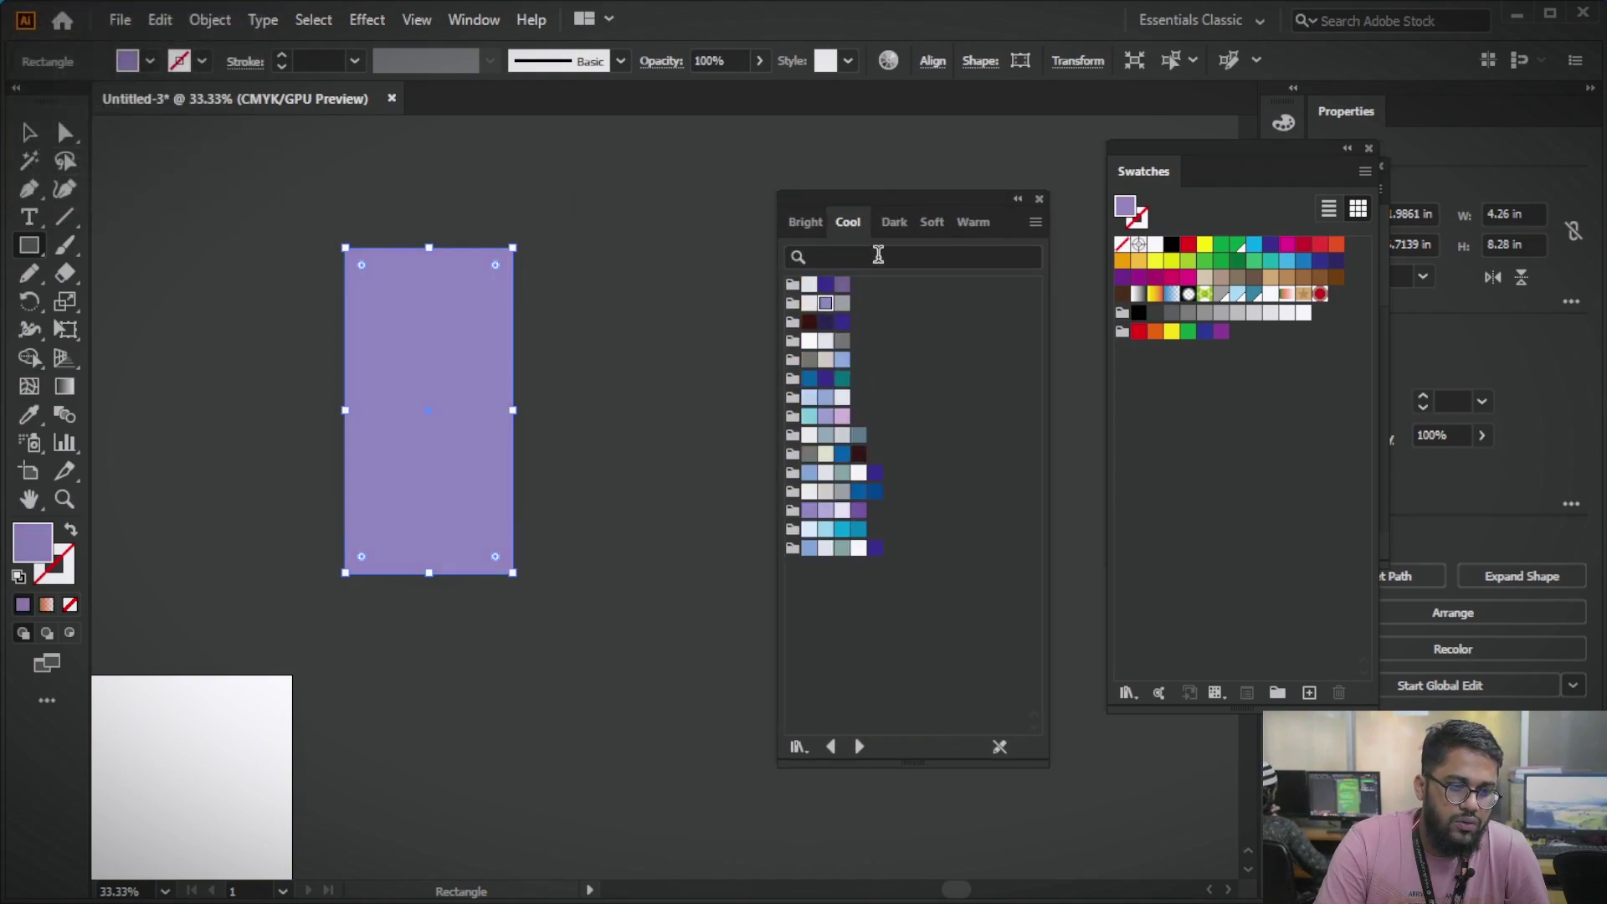
pyautogui.click(924, 224)
pyautogui.click(825, 341)
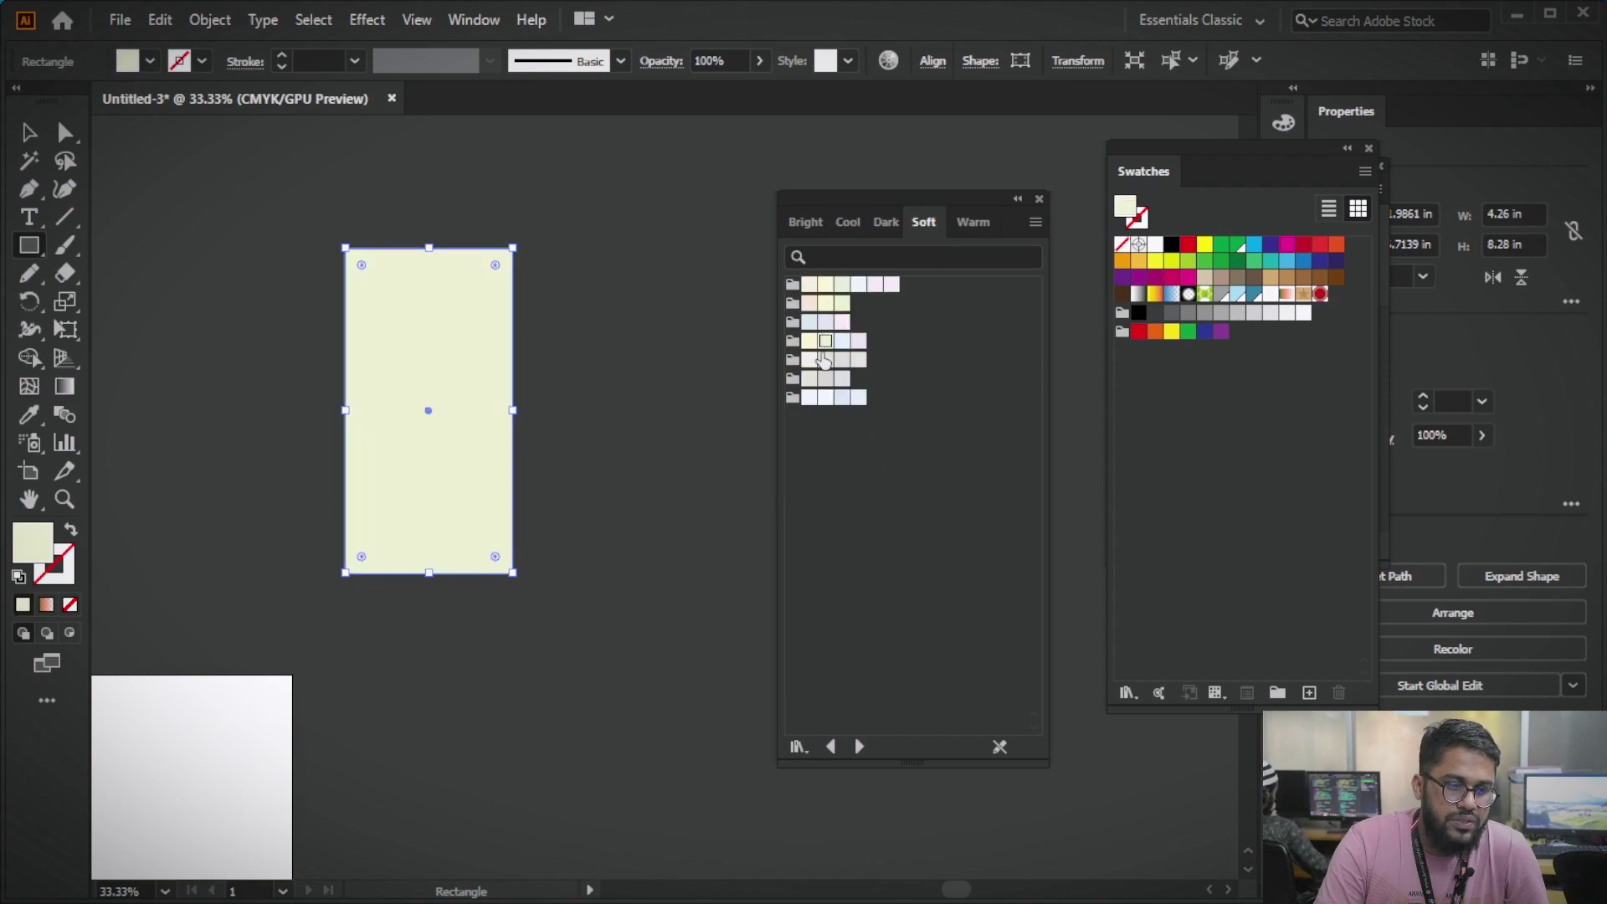
pyautogui.click(825, 378)
# - Try red and lime Warm, then magenta, teal and purple Bright swatches, ending bright yellow
pyautogui.click(967, 223)
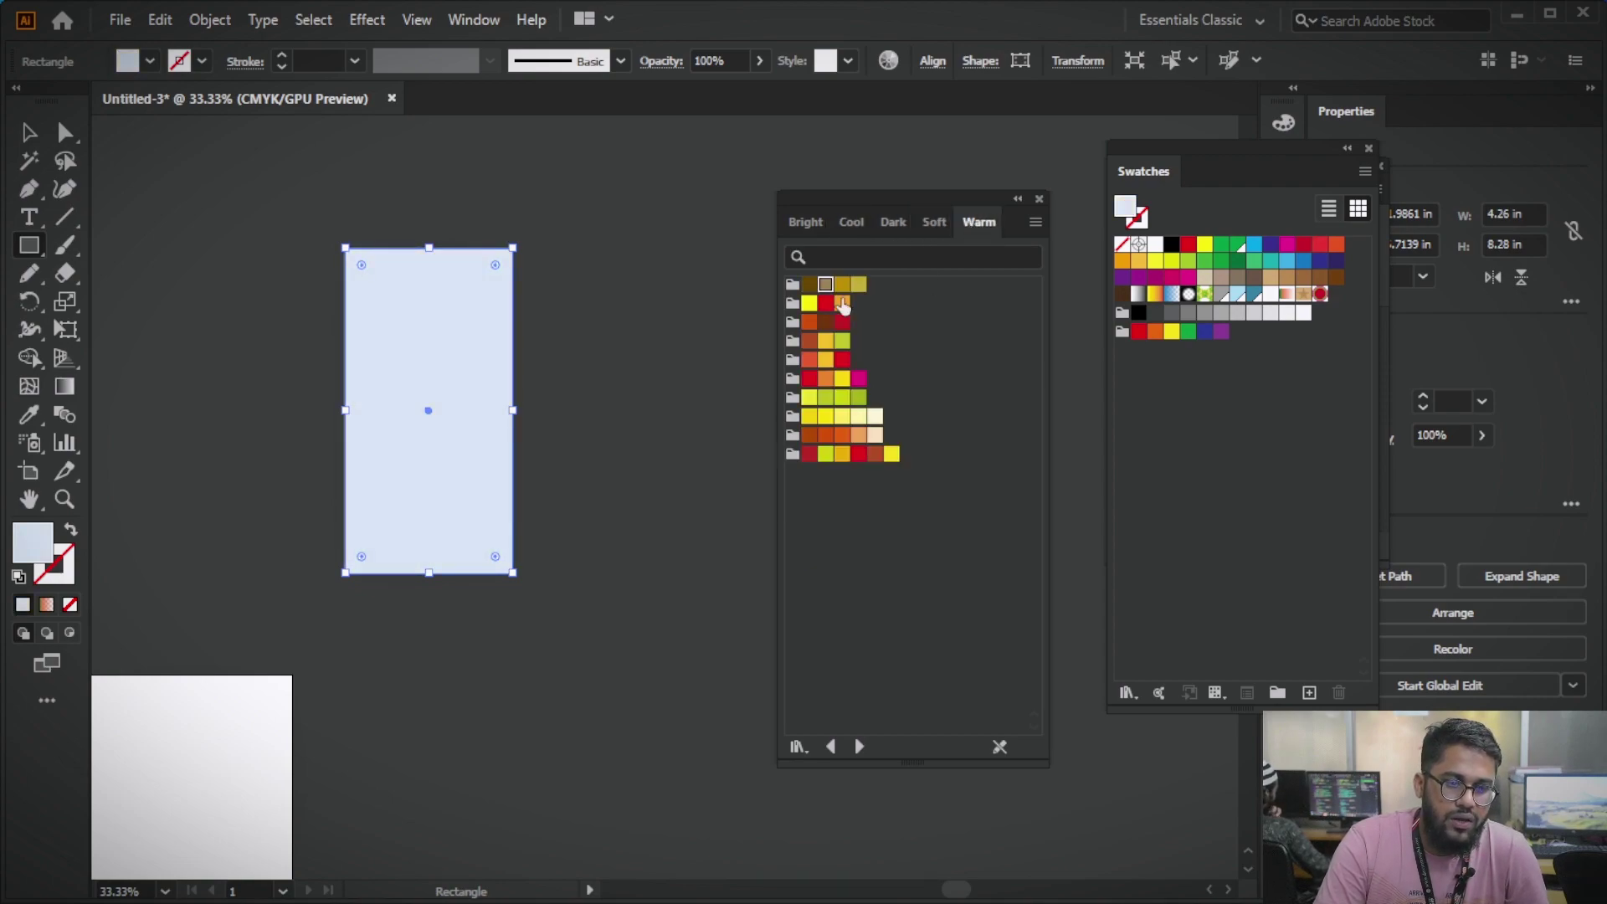
pyautogui.click(826, 303)
pyautogui.click(842, 341)
pyautogui.click(825, 454)
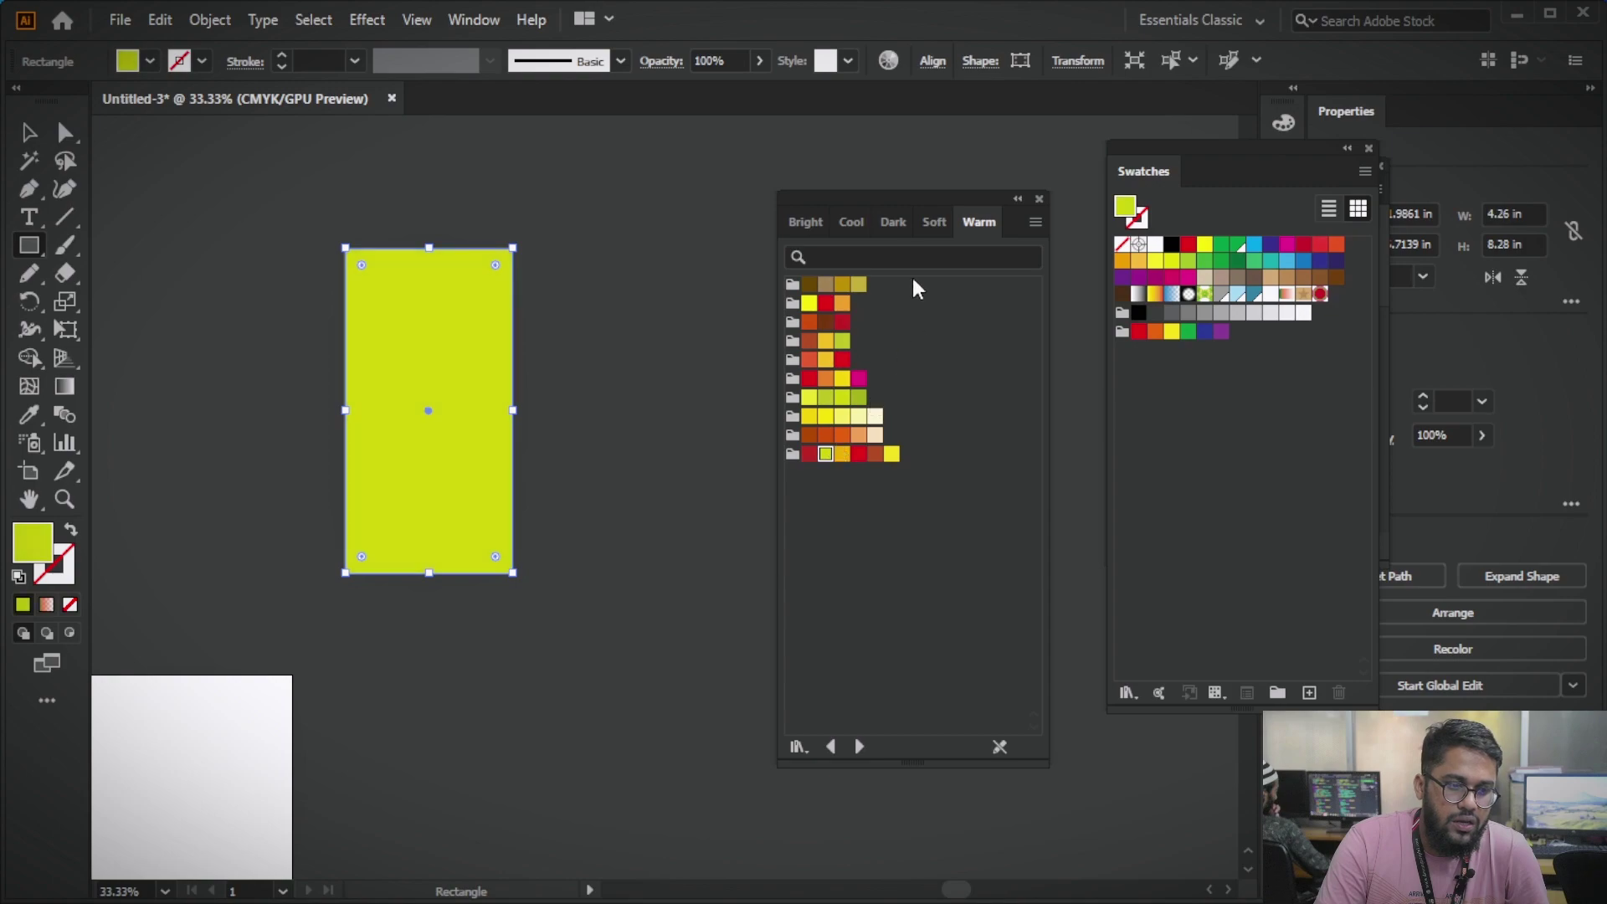
pyautogui.click(797, 223)
pyautogui.click(858, 284)
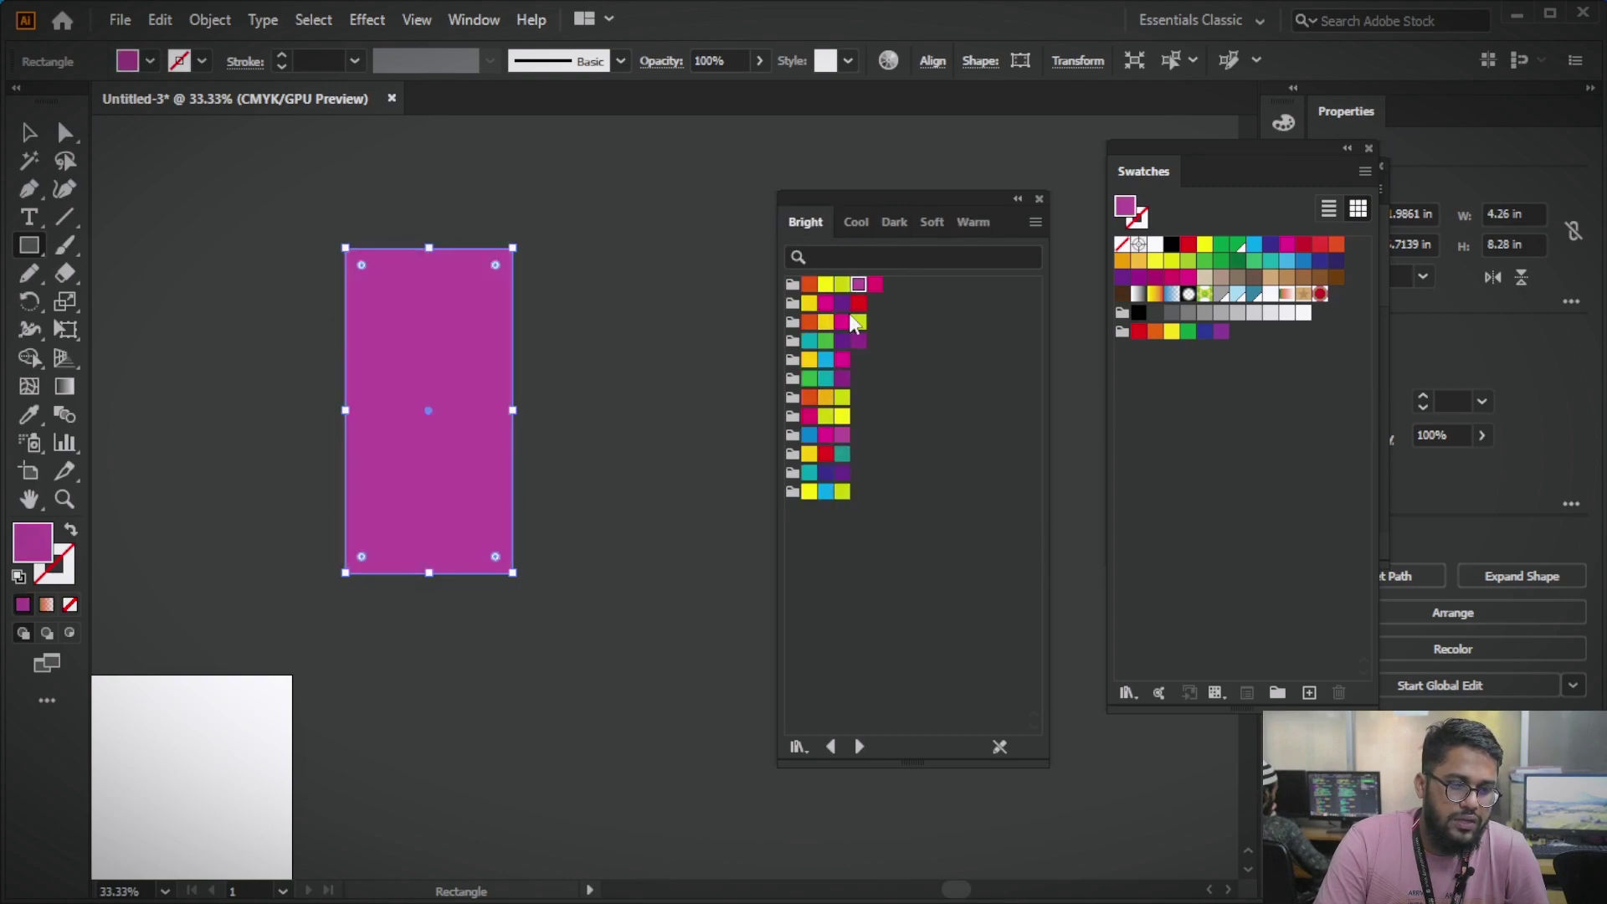
pyautogui.click(809, 472)
pyautogui.click(842, 472)
pyautogui.click(842, 416)
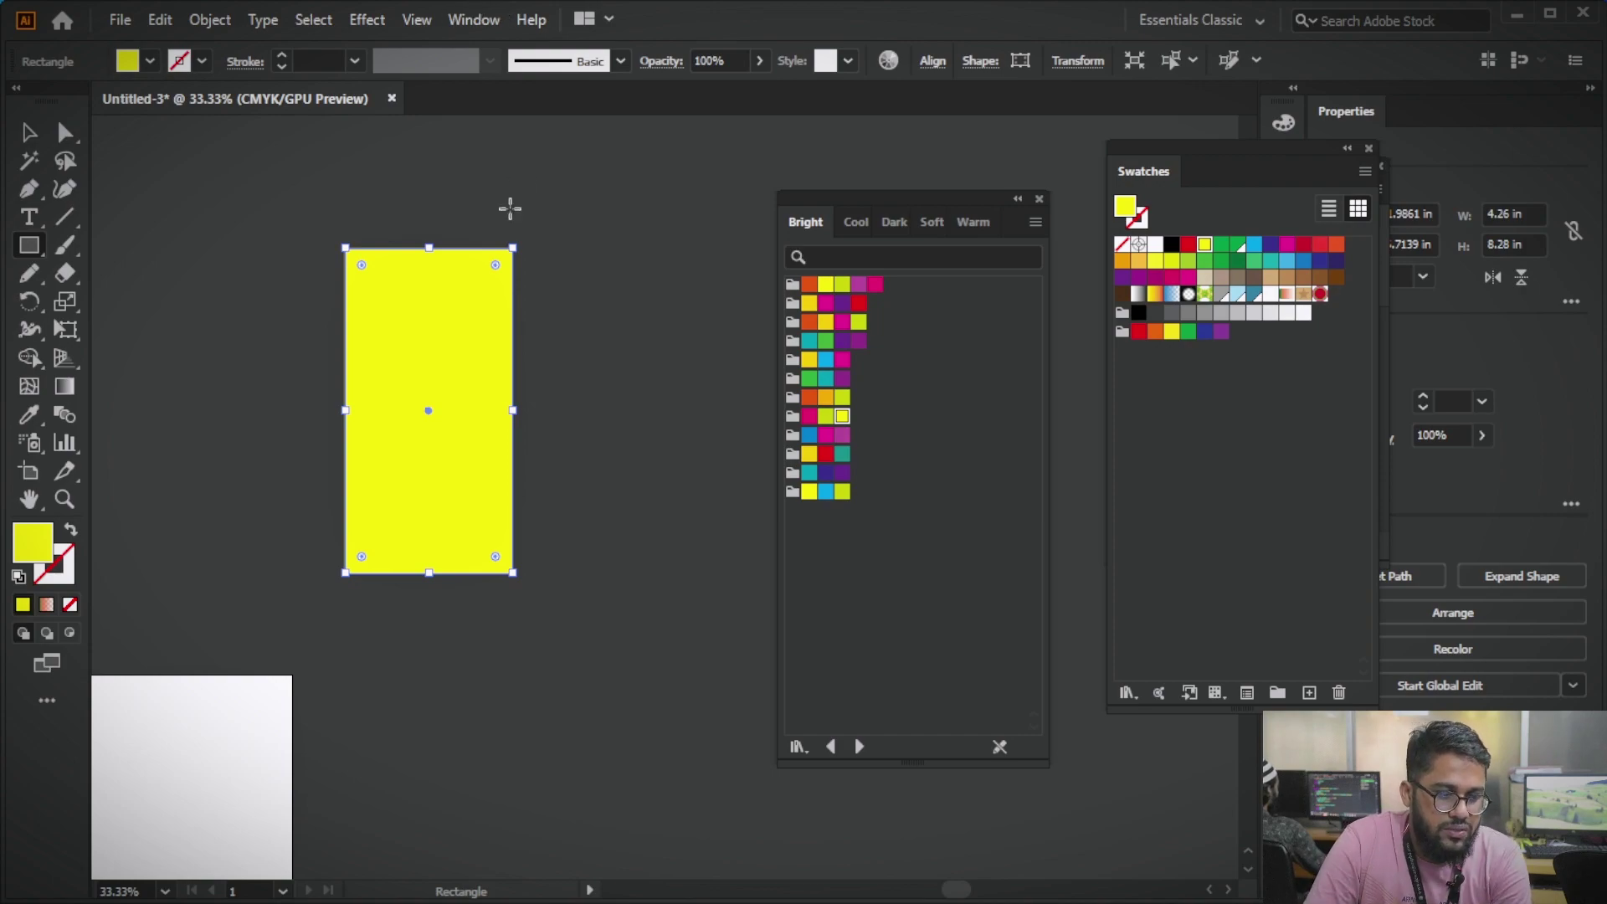
pyautogui.click(482, 20)
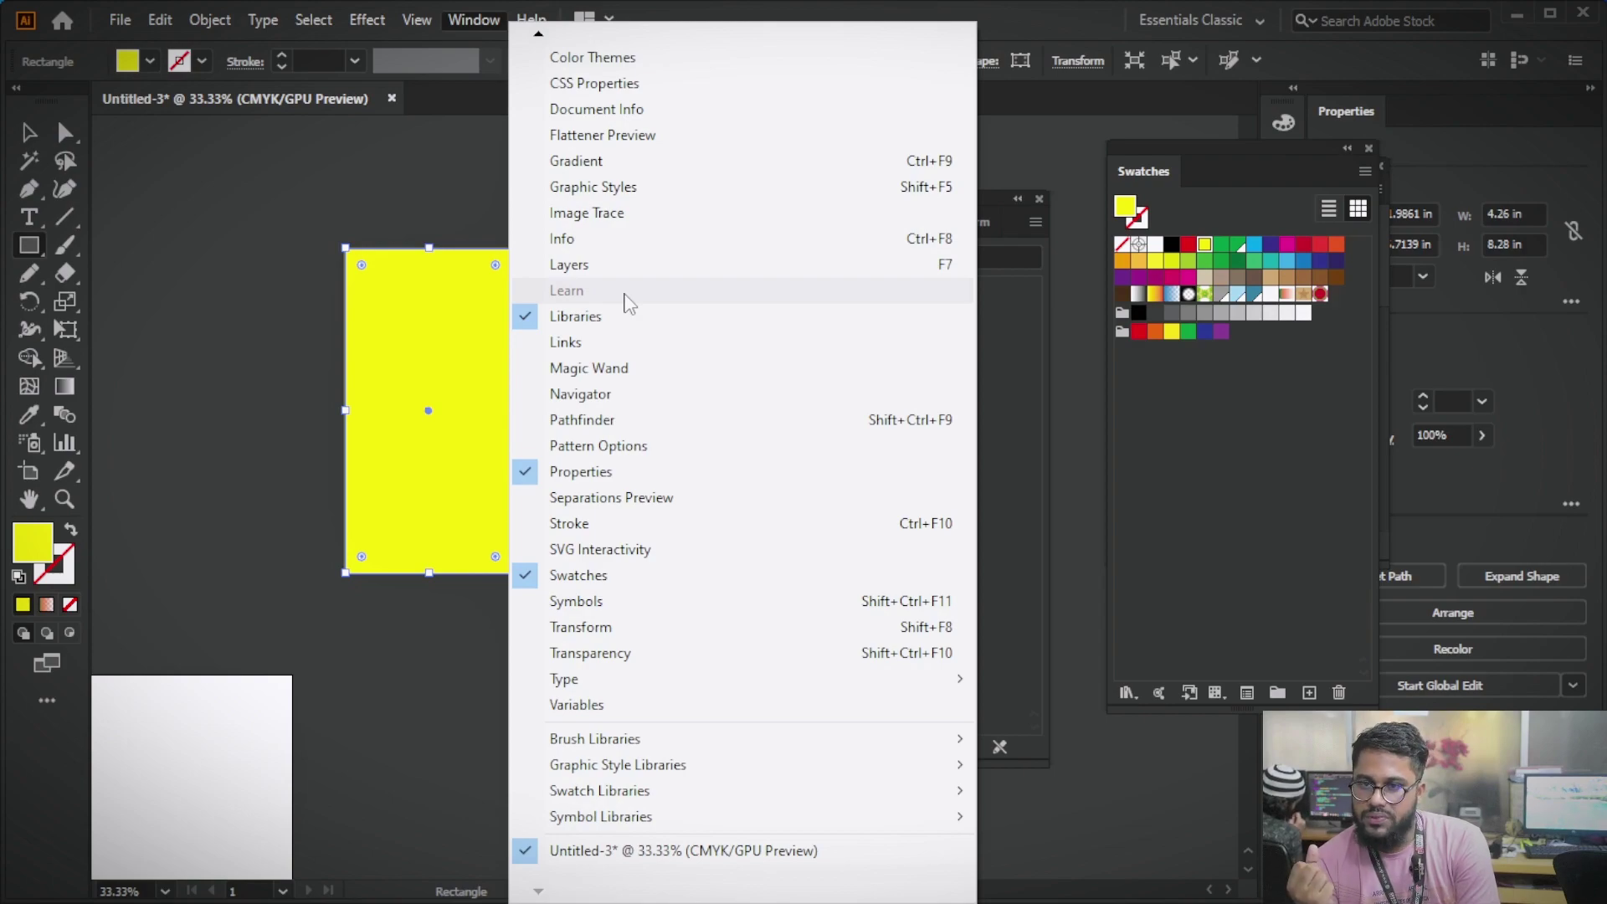
# - Close the stray menu and cancel the Rectangle size dialog, then reopen the Window menu for Color Books
pyautogui.click(136, 383)
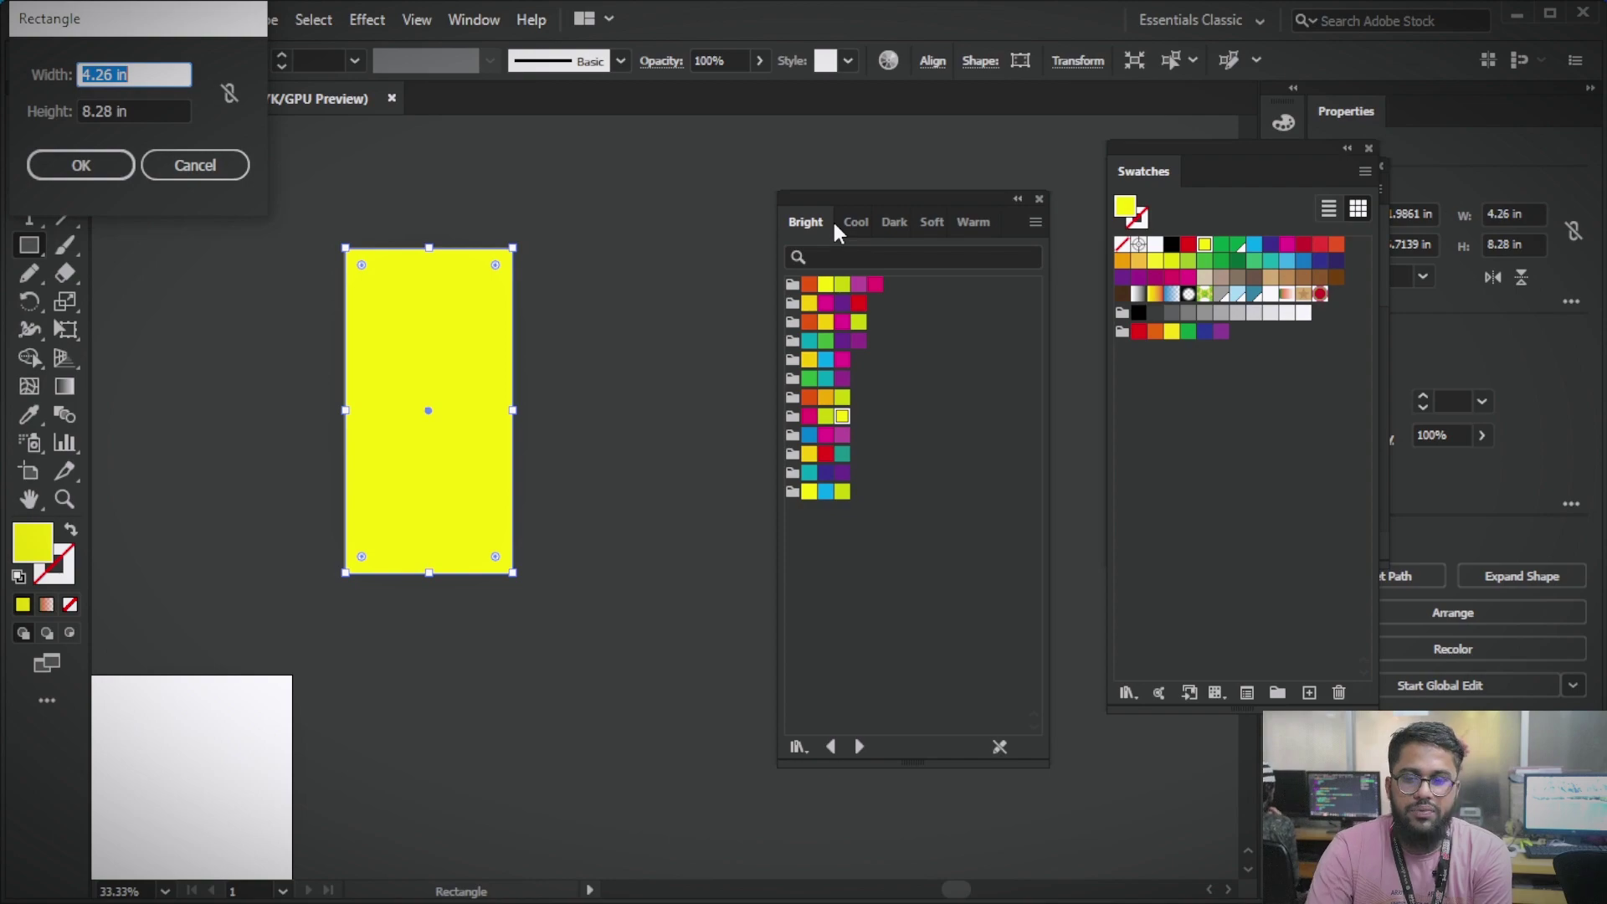
pyautogui.click(198, 163)
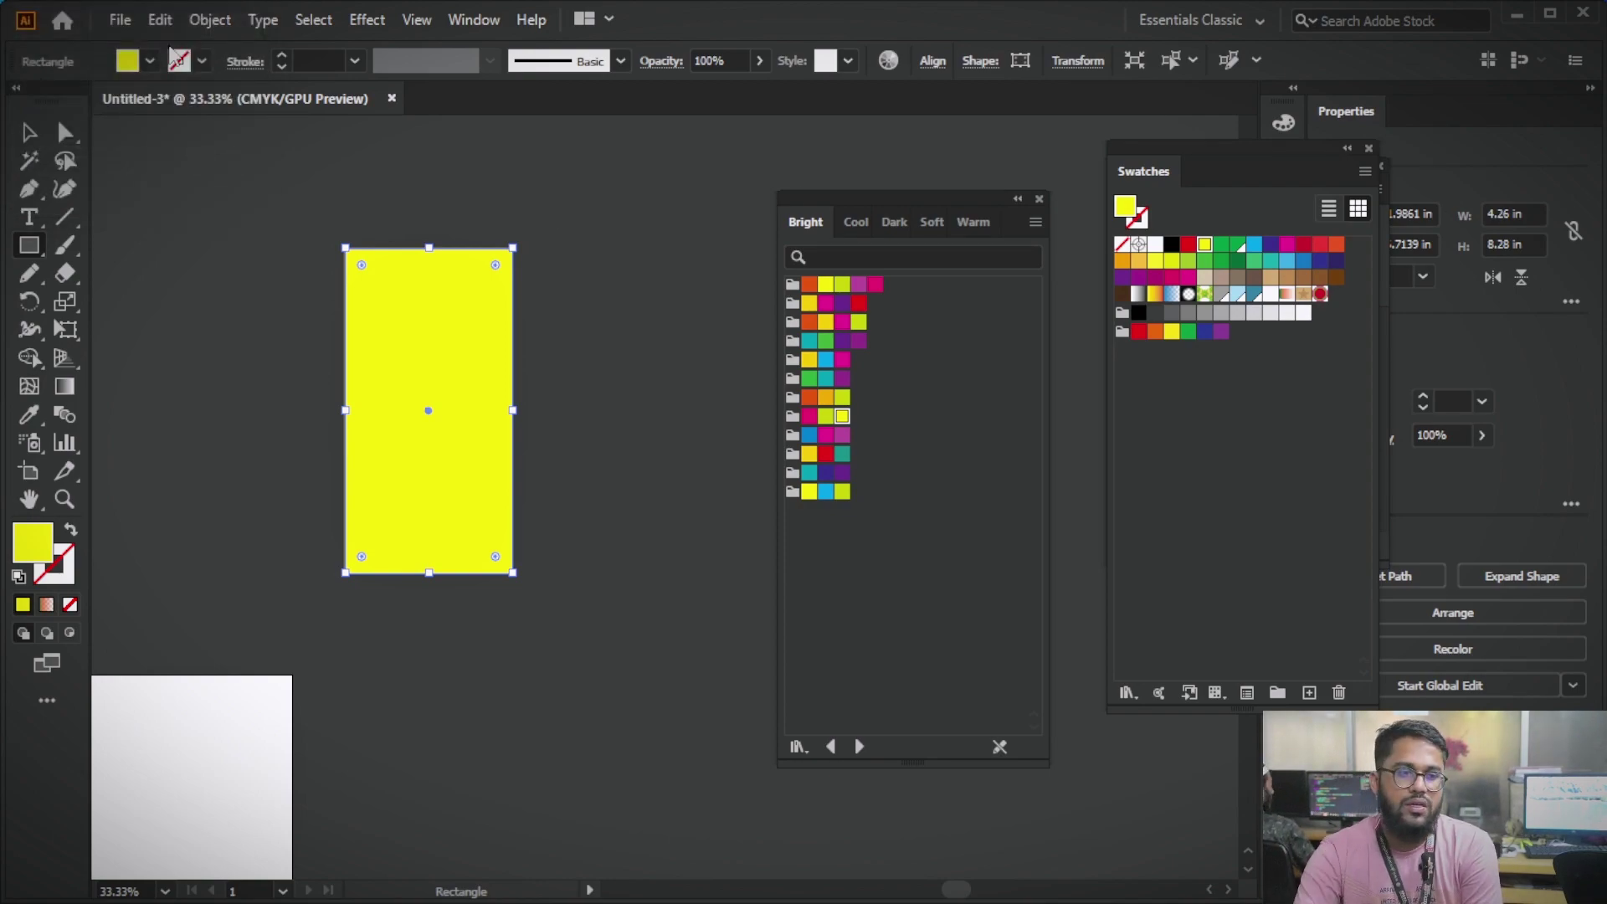
pyautogui.click(467, 20)
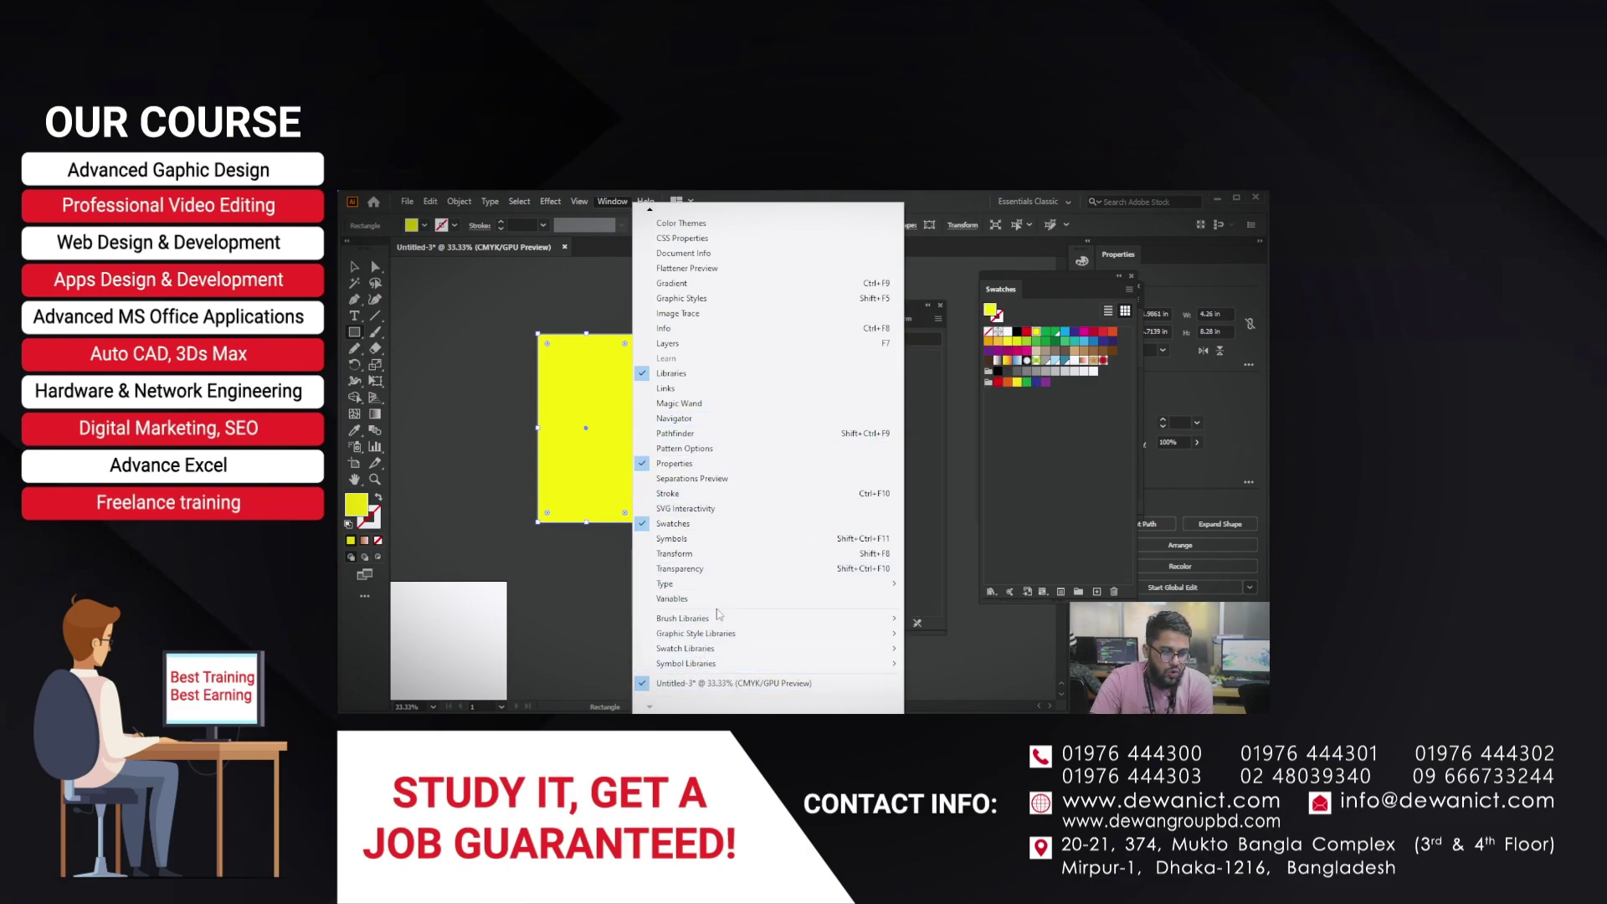
pyautogui.moveTo(599, 790)
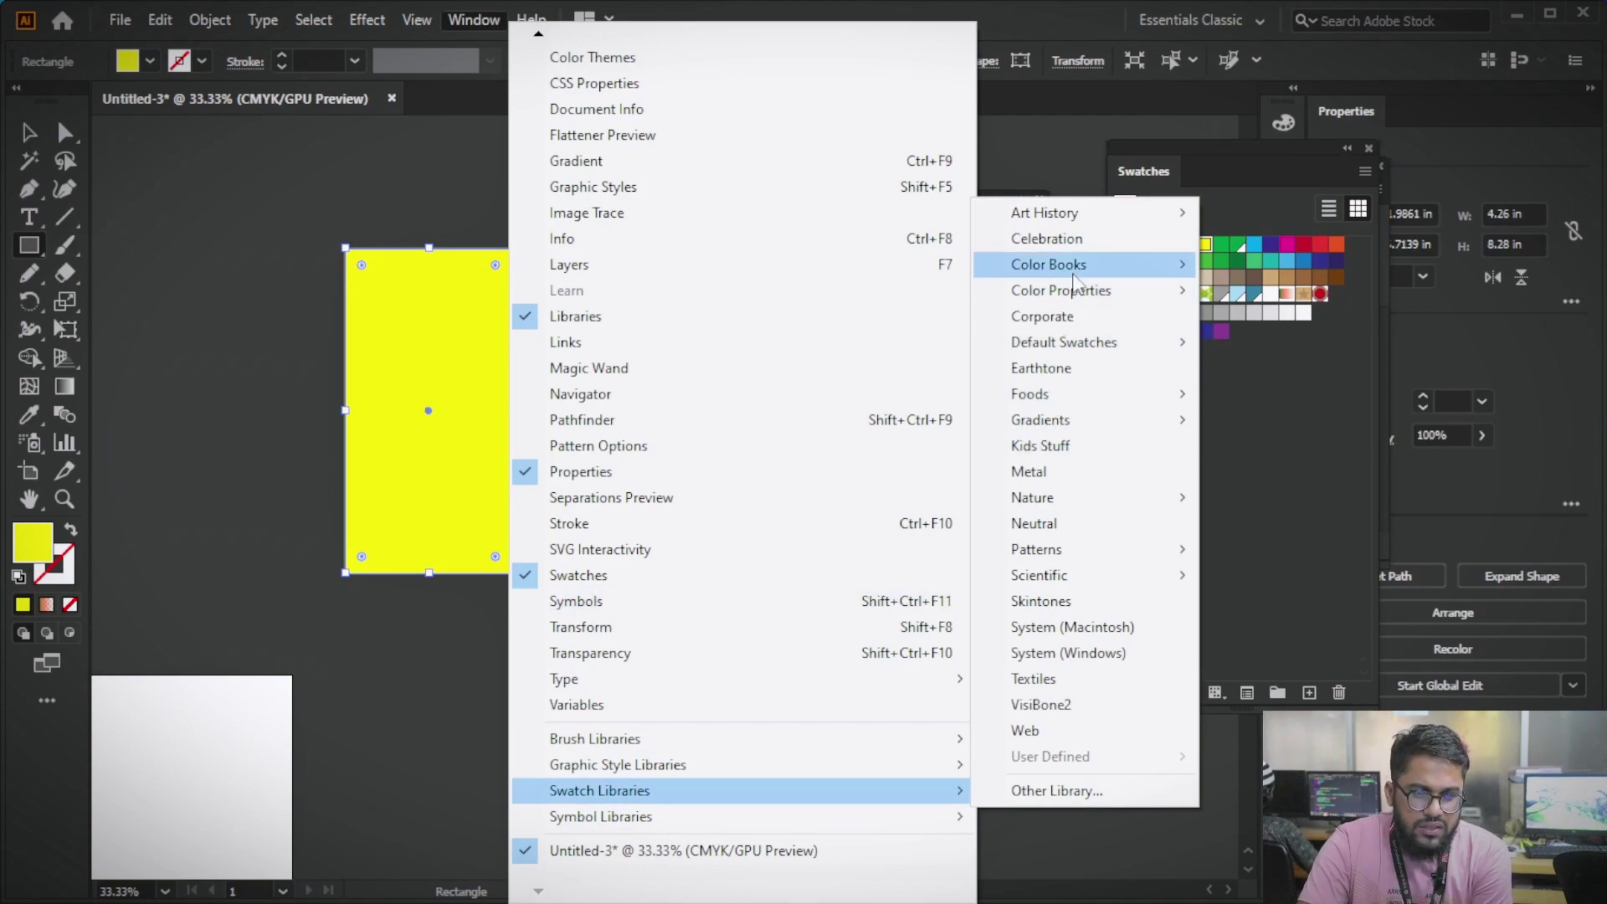
pyautogui.moveTo(1048, 264)
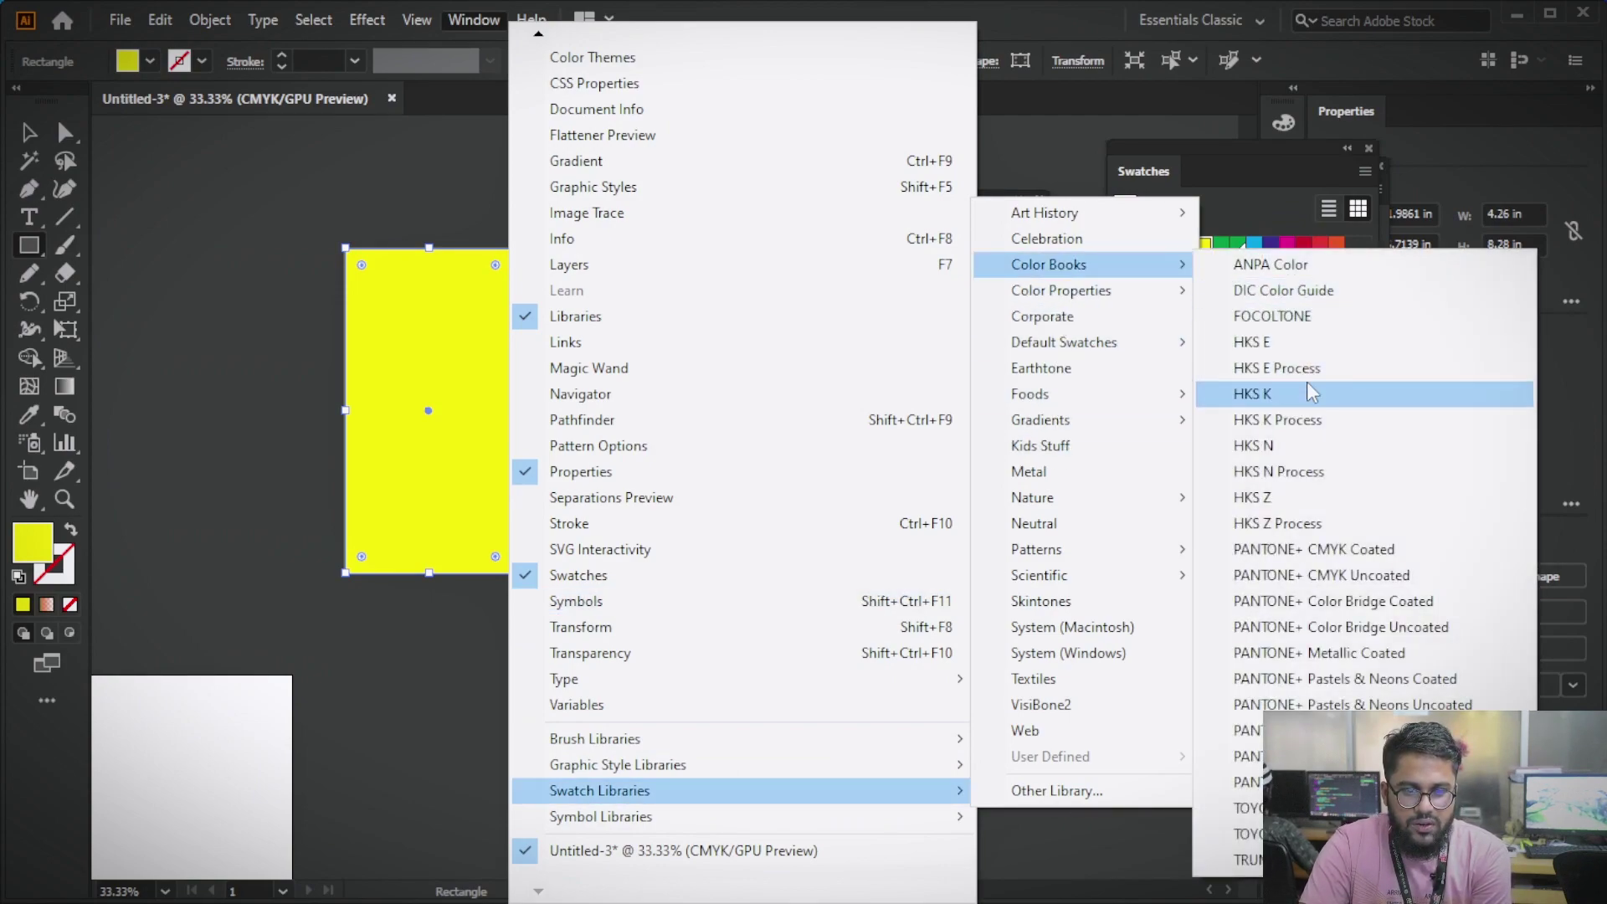
# - Open the HKS K book and try blue, magenta, purple and red swatches, ending on orange HKS 7 K
pyautogui.click(1305, 393)
pyautogui.click(929, 320)
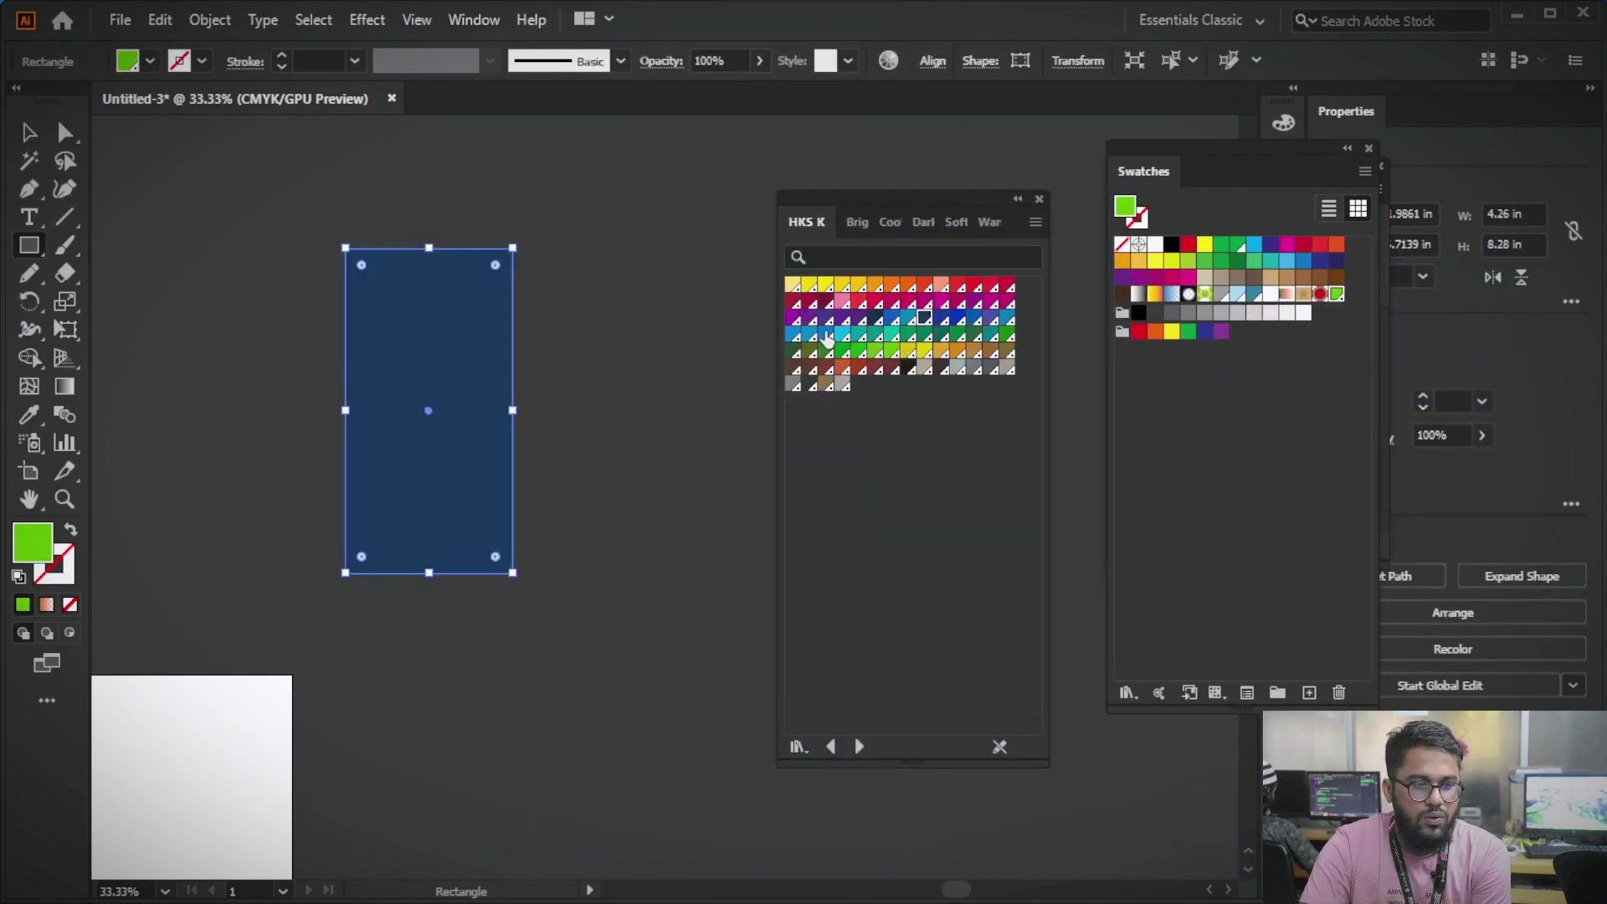
pyautogui.click(908, 301)
pyautogui.click(995, 303)
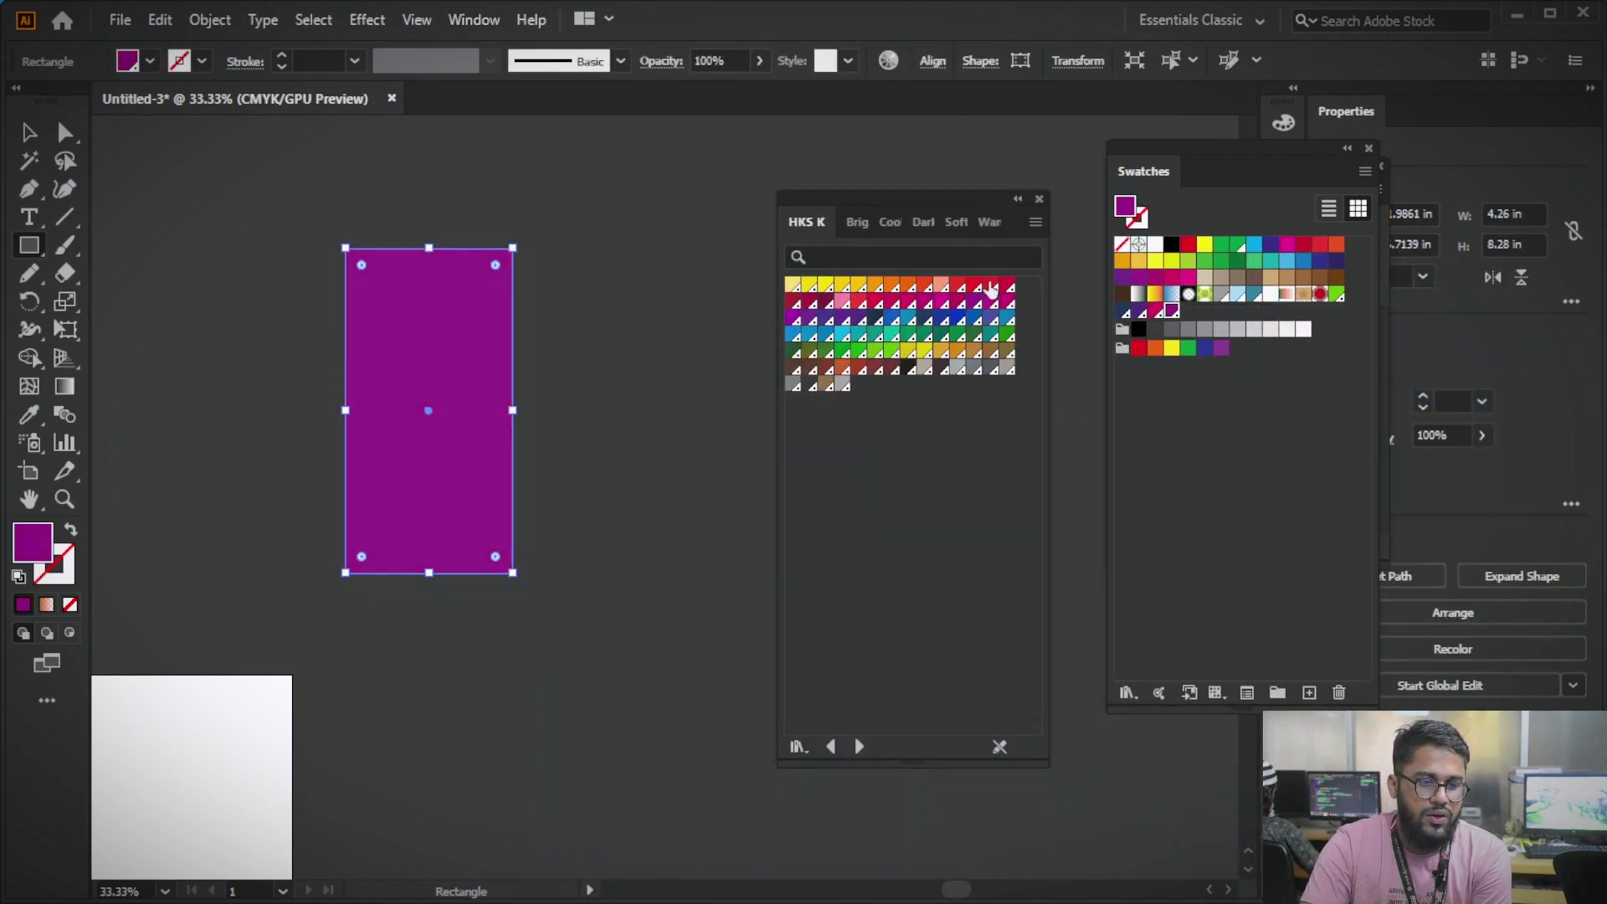
pyautogui.click(980, 287)
pyautogui.click(889, 318)
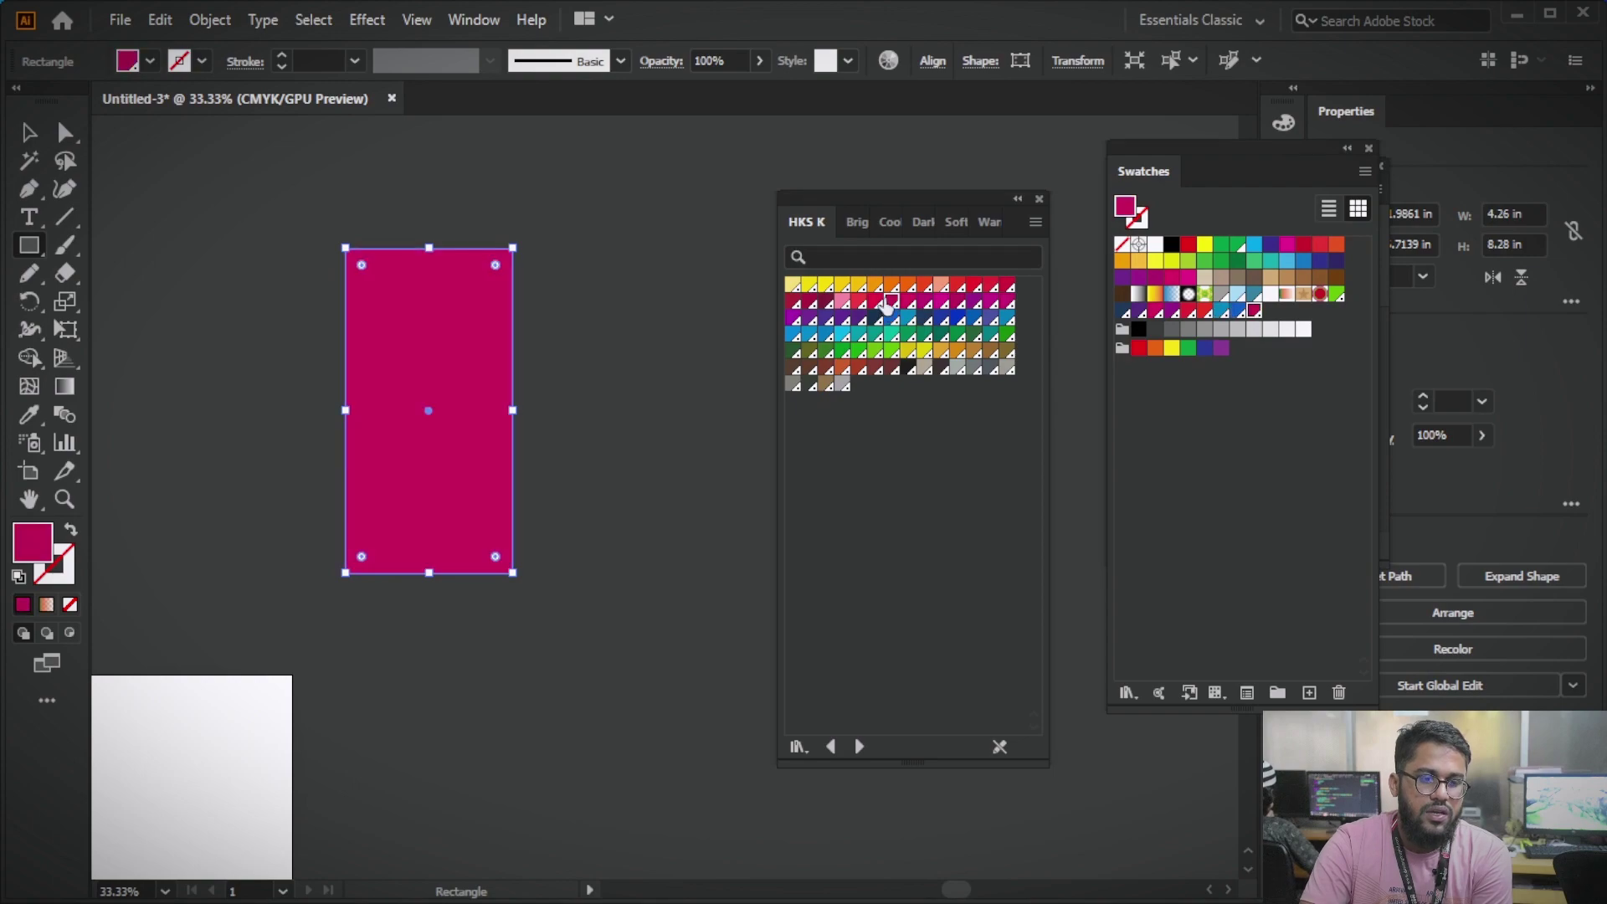
pyautogui.click(891, 287)
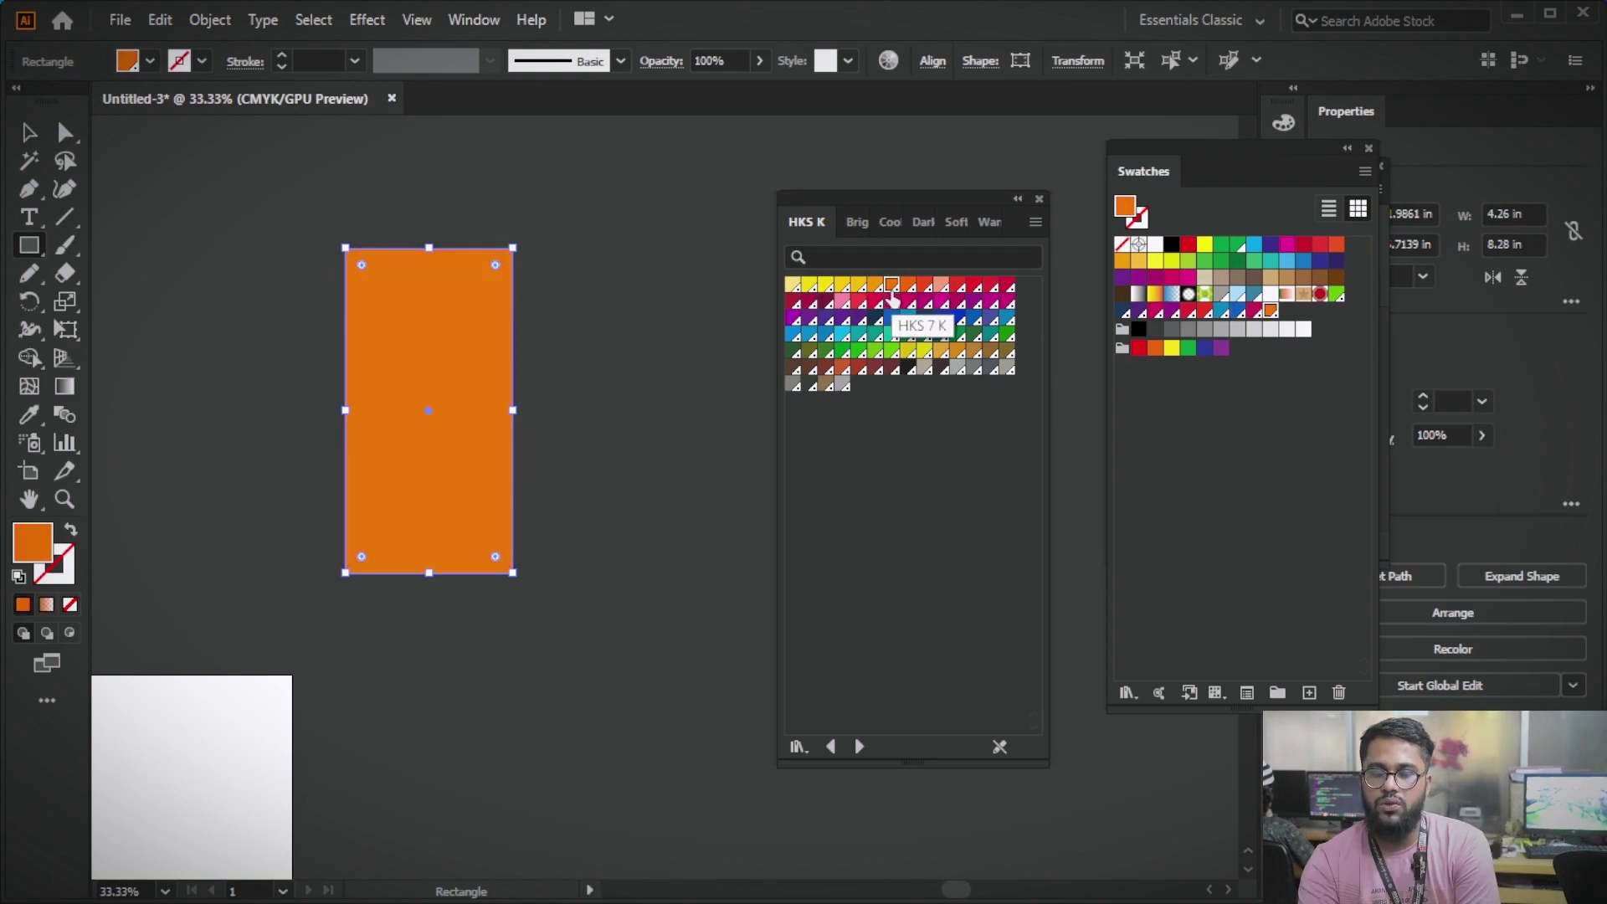